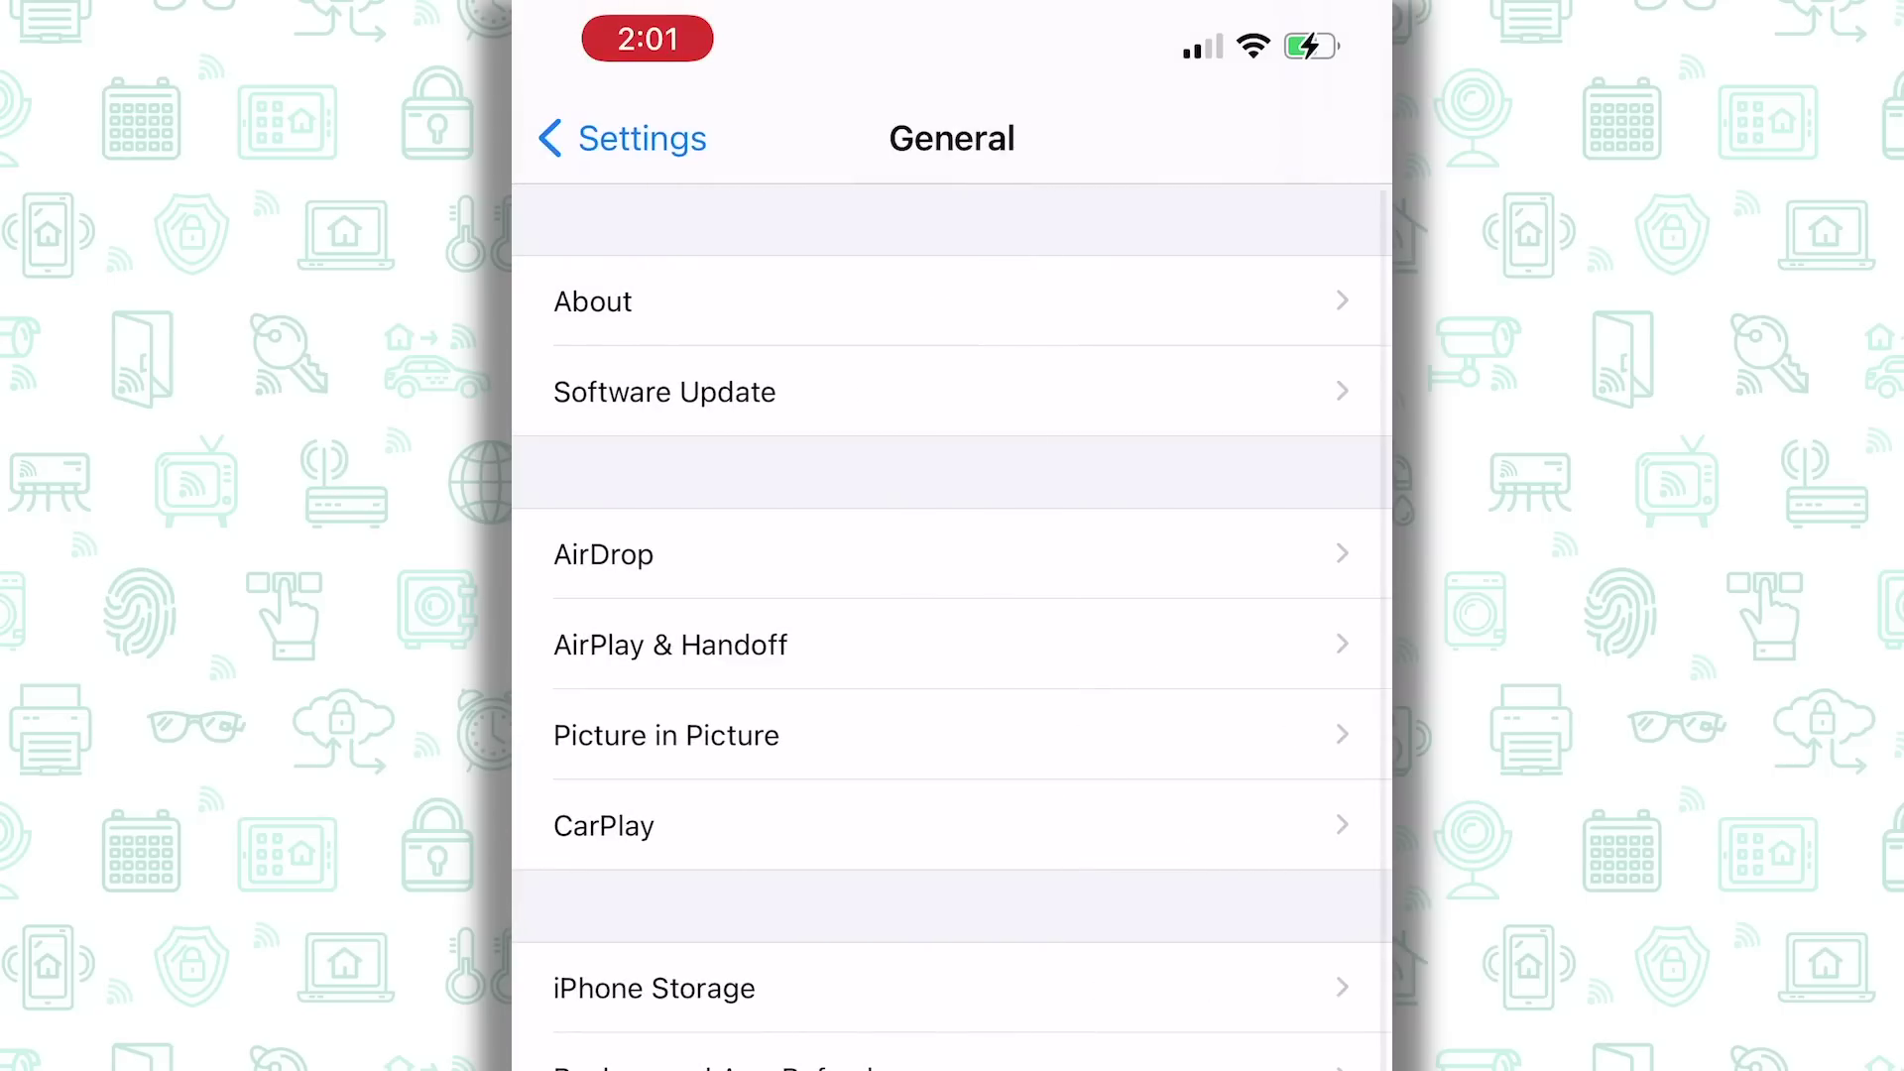
# Confirm the iPhone runs iOS 14.3 with no pending update, then view the About page
pyautogui.click(664, 391)
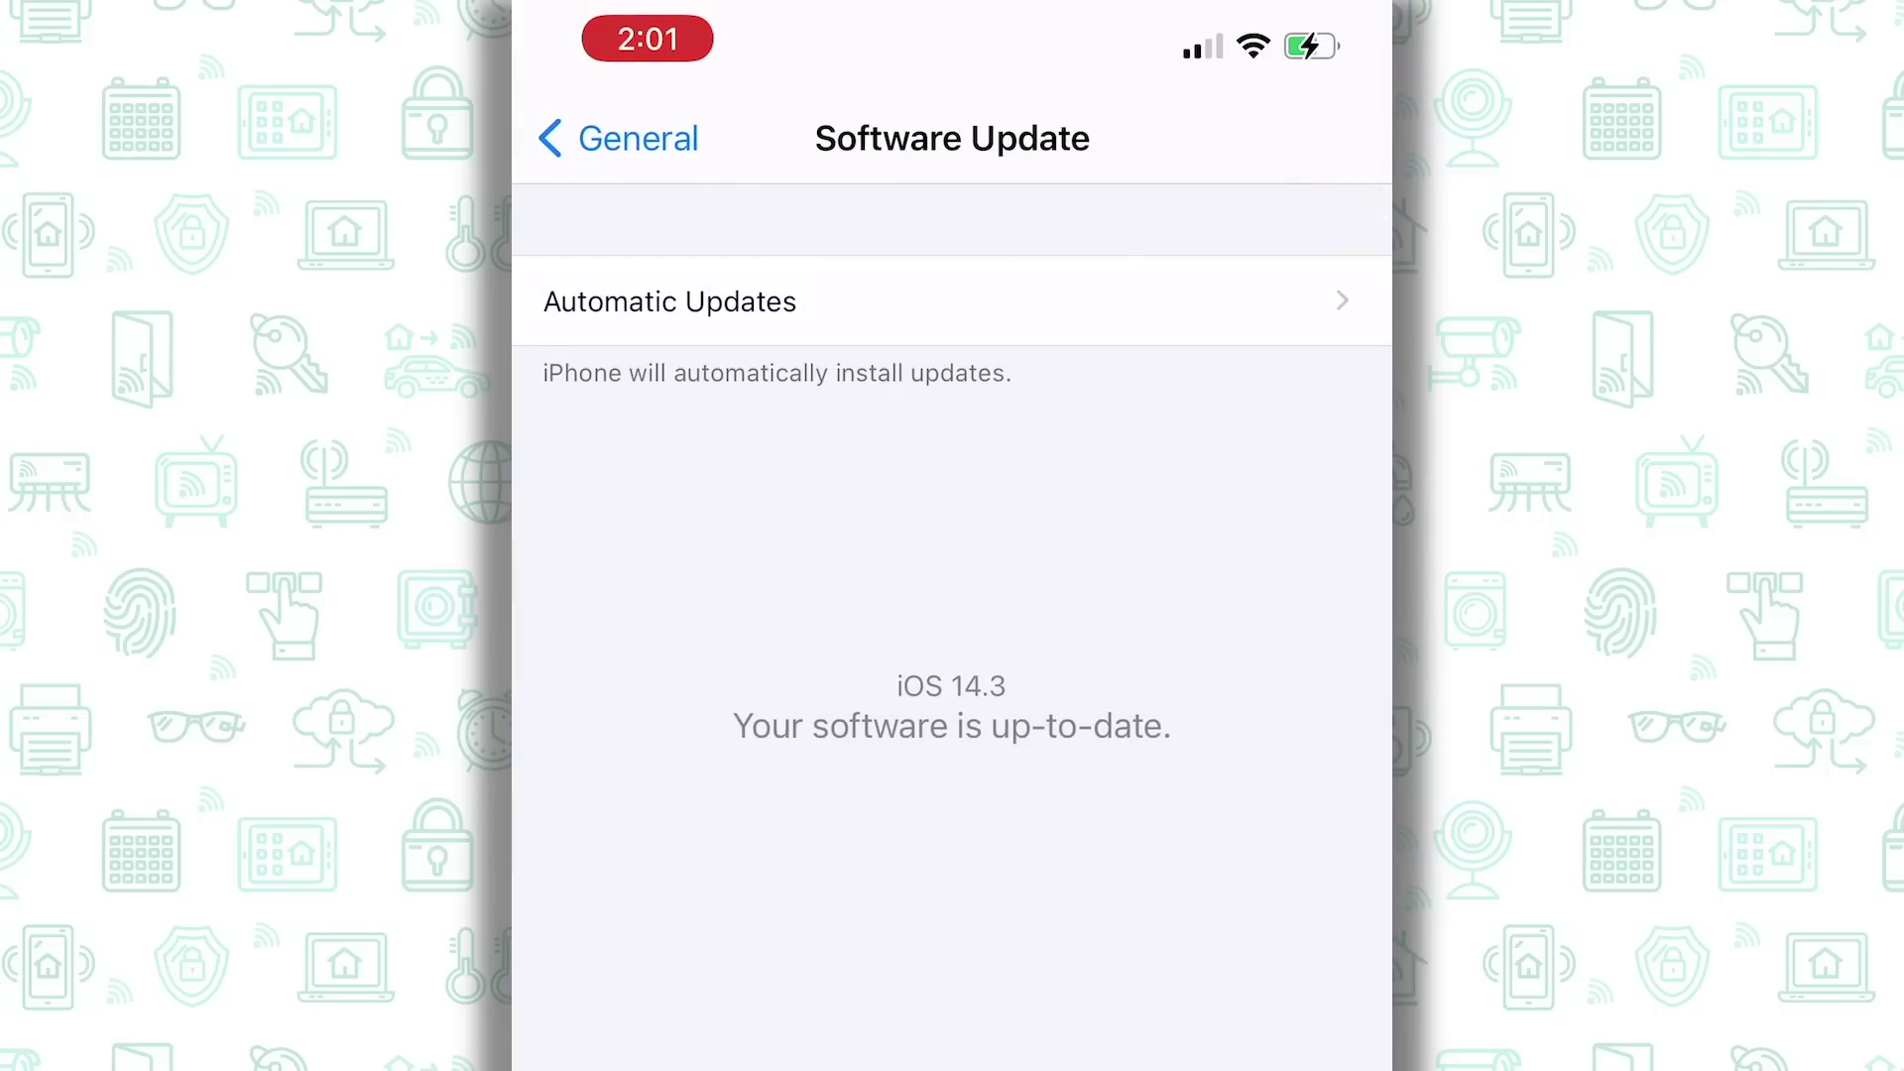
pyautogui.click(618, 138)
pyautogui.click(655, 301)
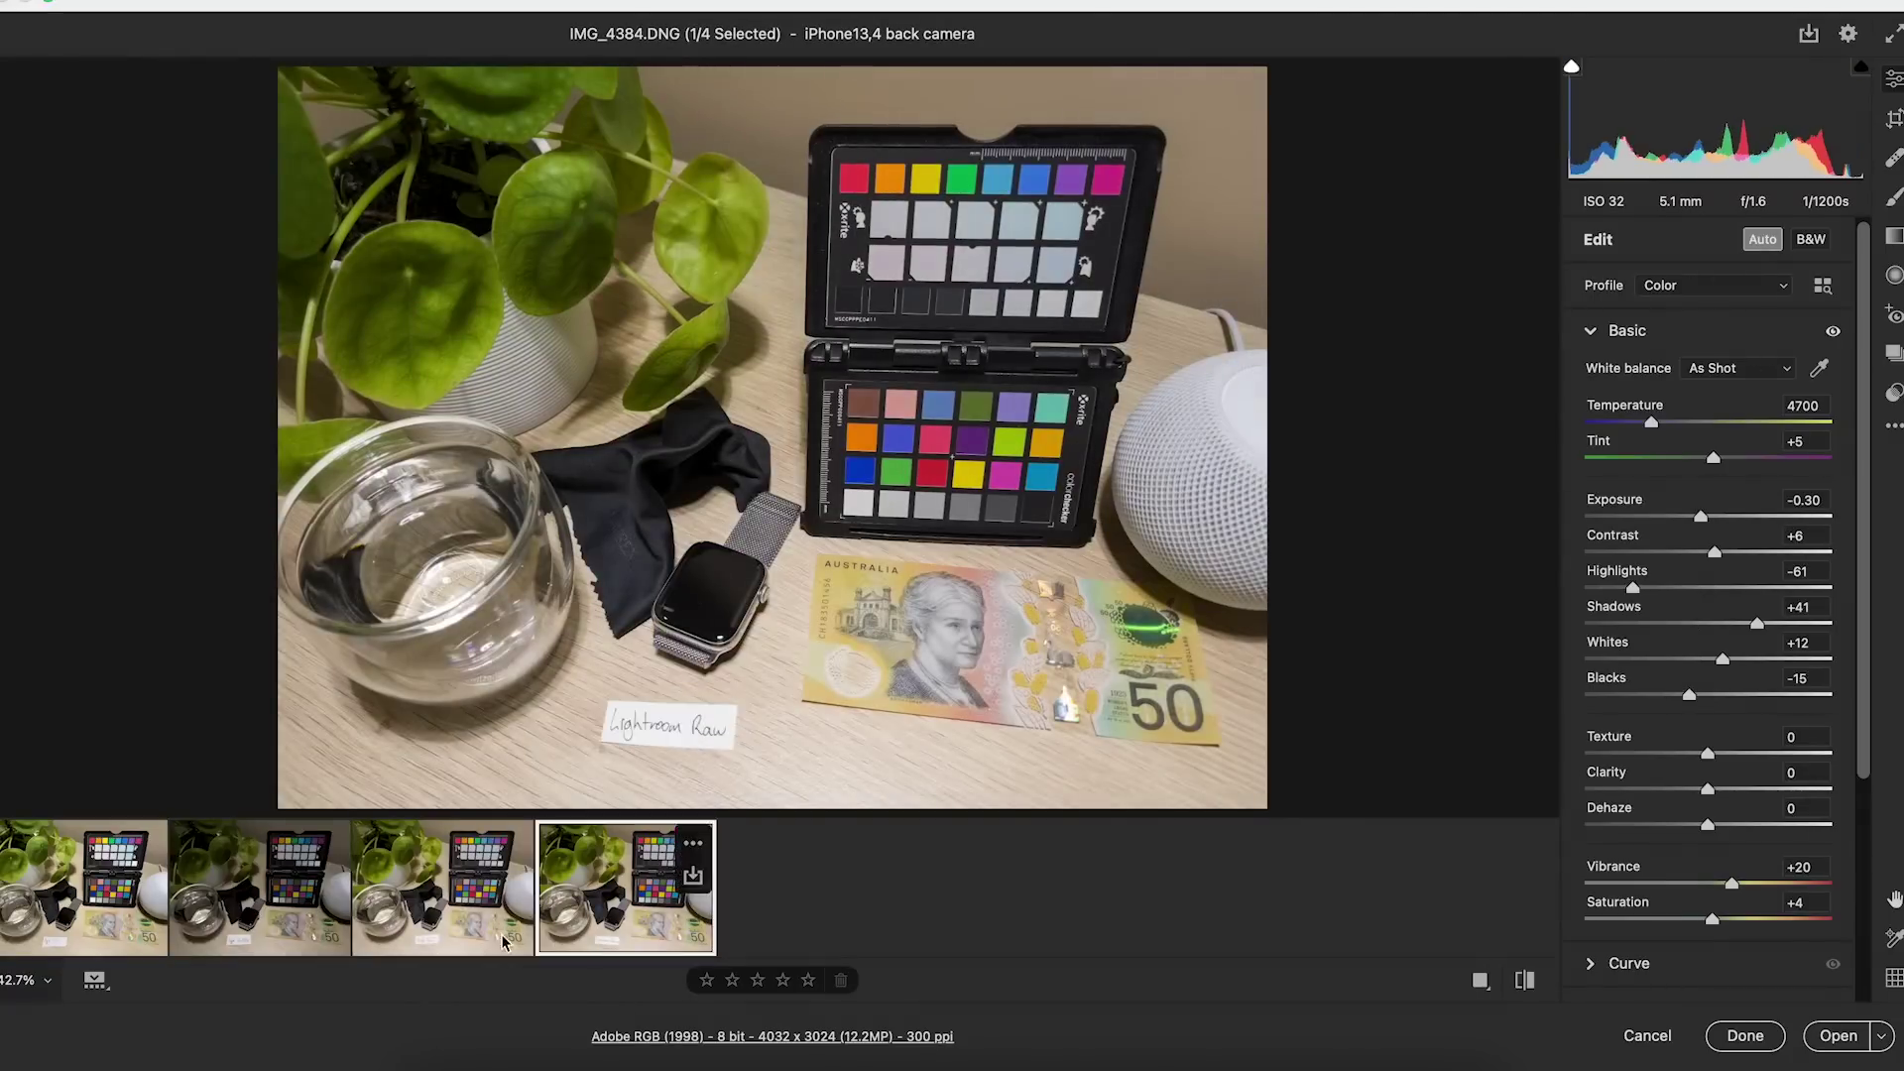
# Zoom into the leaves of ProRAW shot IMG_4381, lift Shadows to +95, then show Halide IMG_4382
pyautogui.click(307, 945)
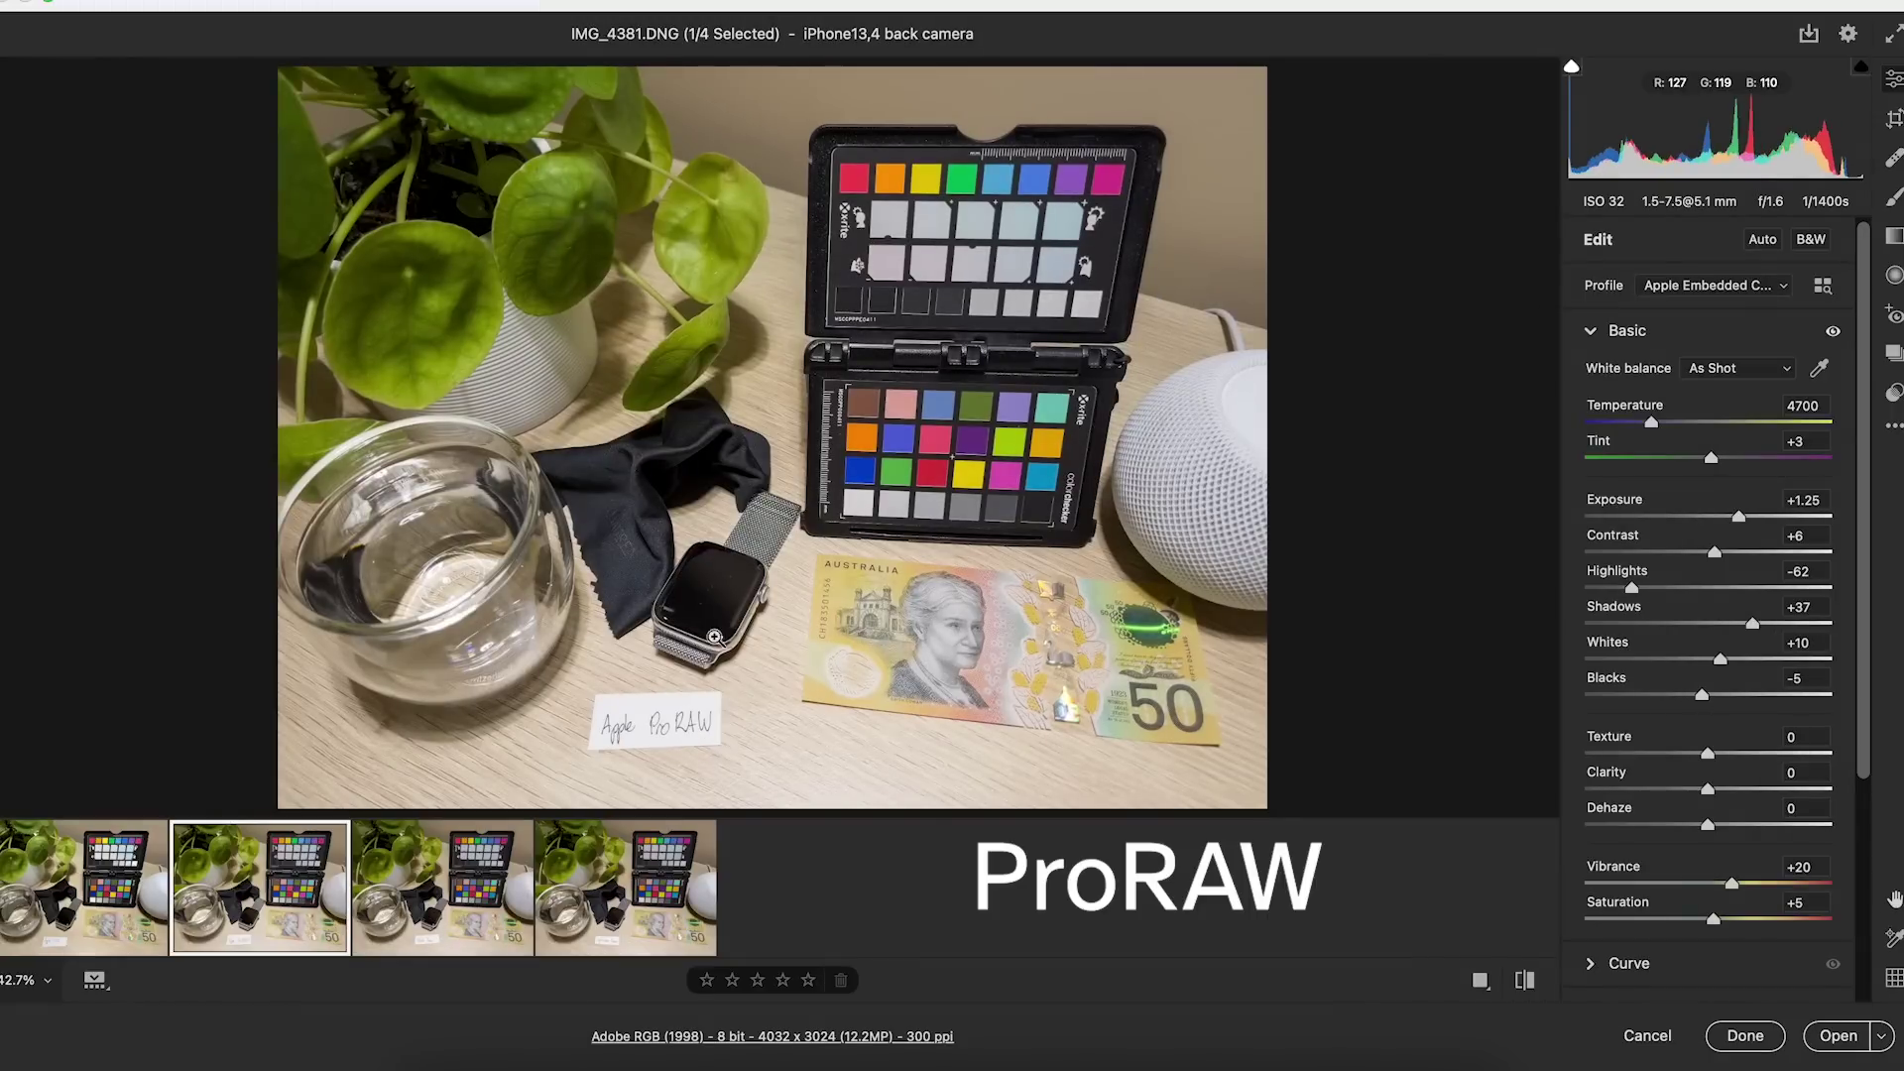
pyautogui.click(680, 309)
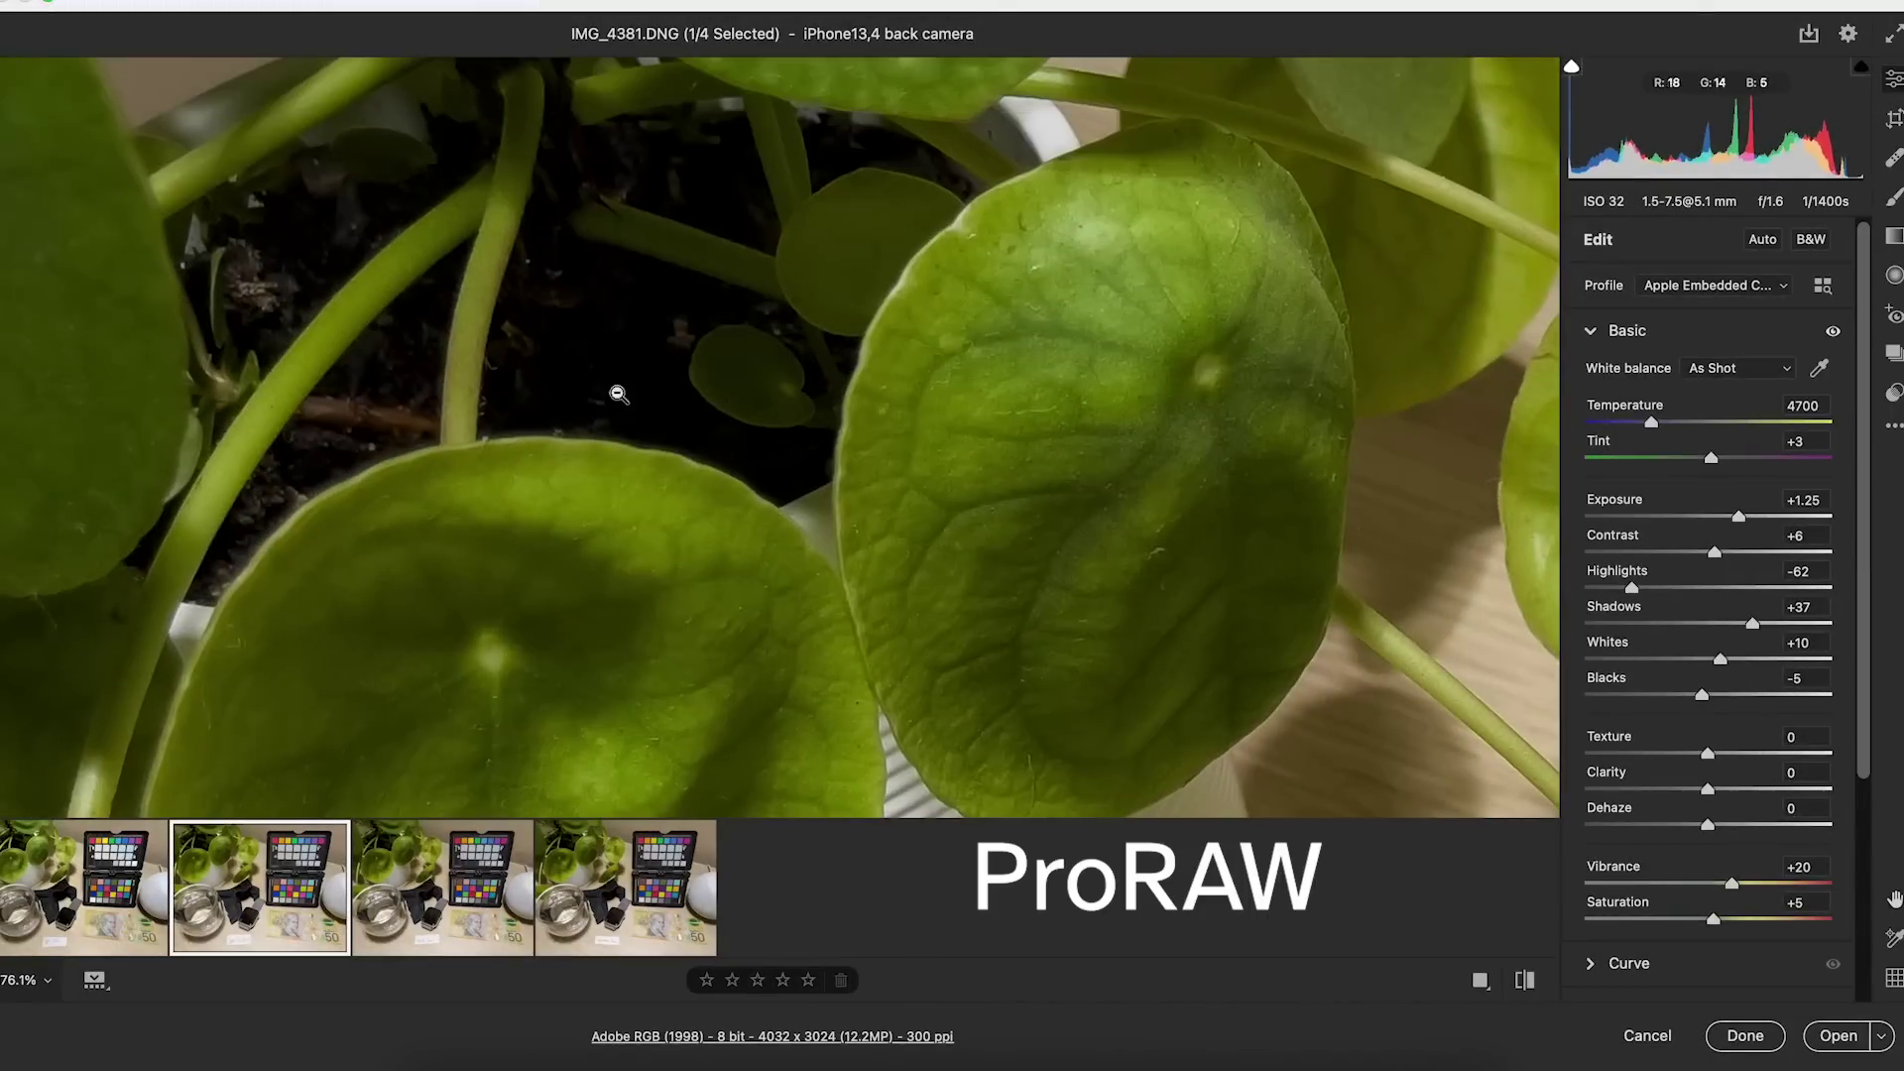
pyautogui.moveTo(1785, 607); pyautogui.dragTo(1802, 608)
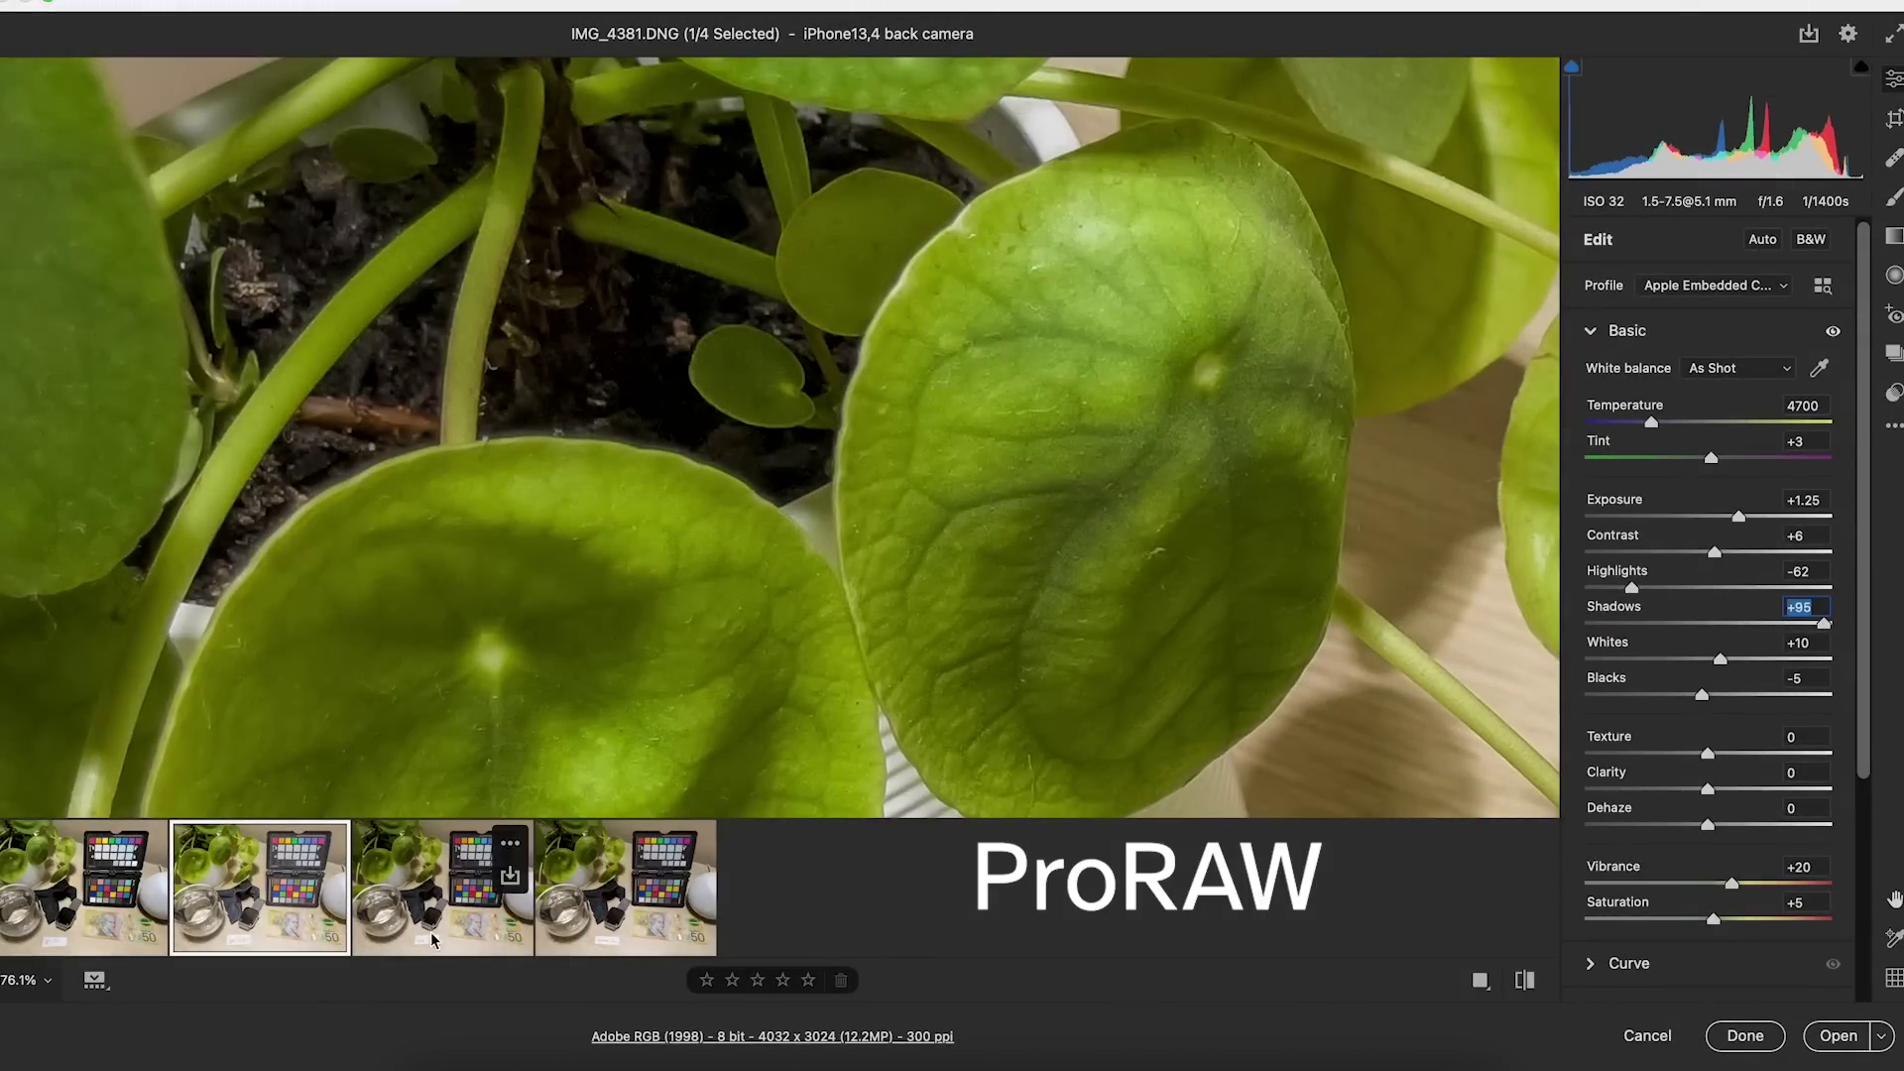
pyautogui.click(428, 936)
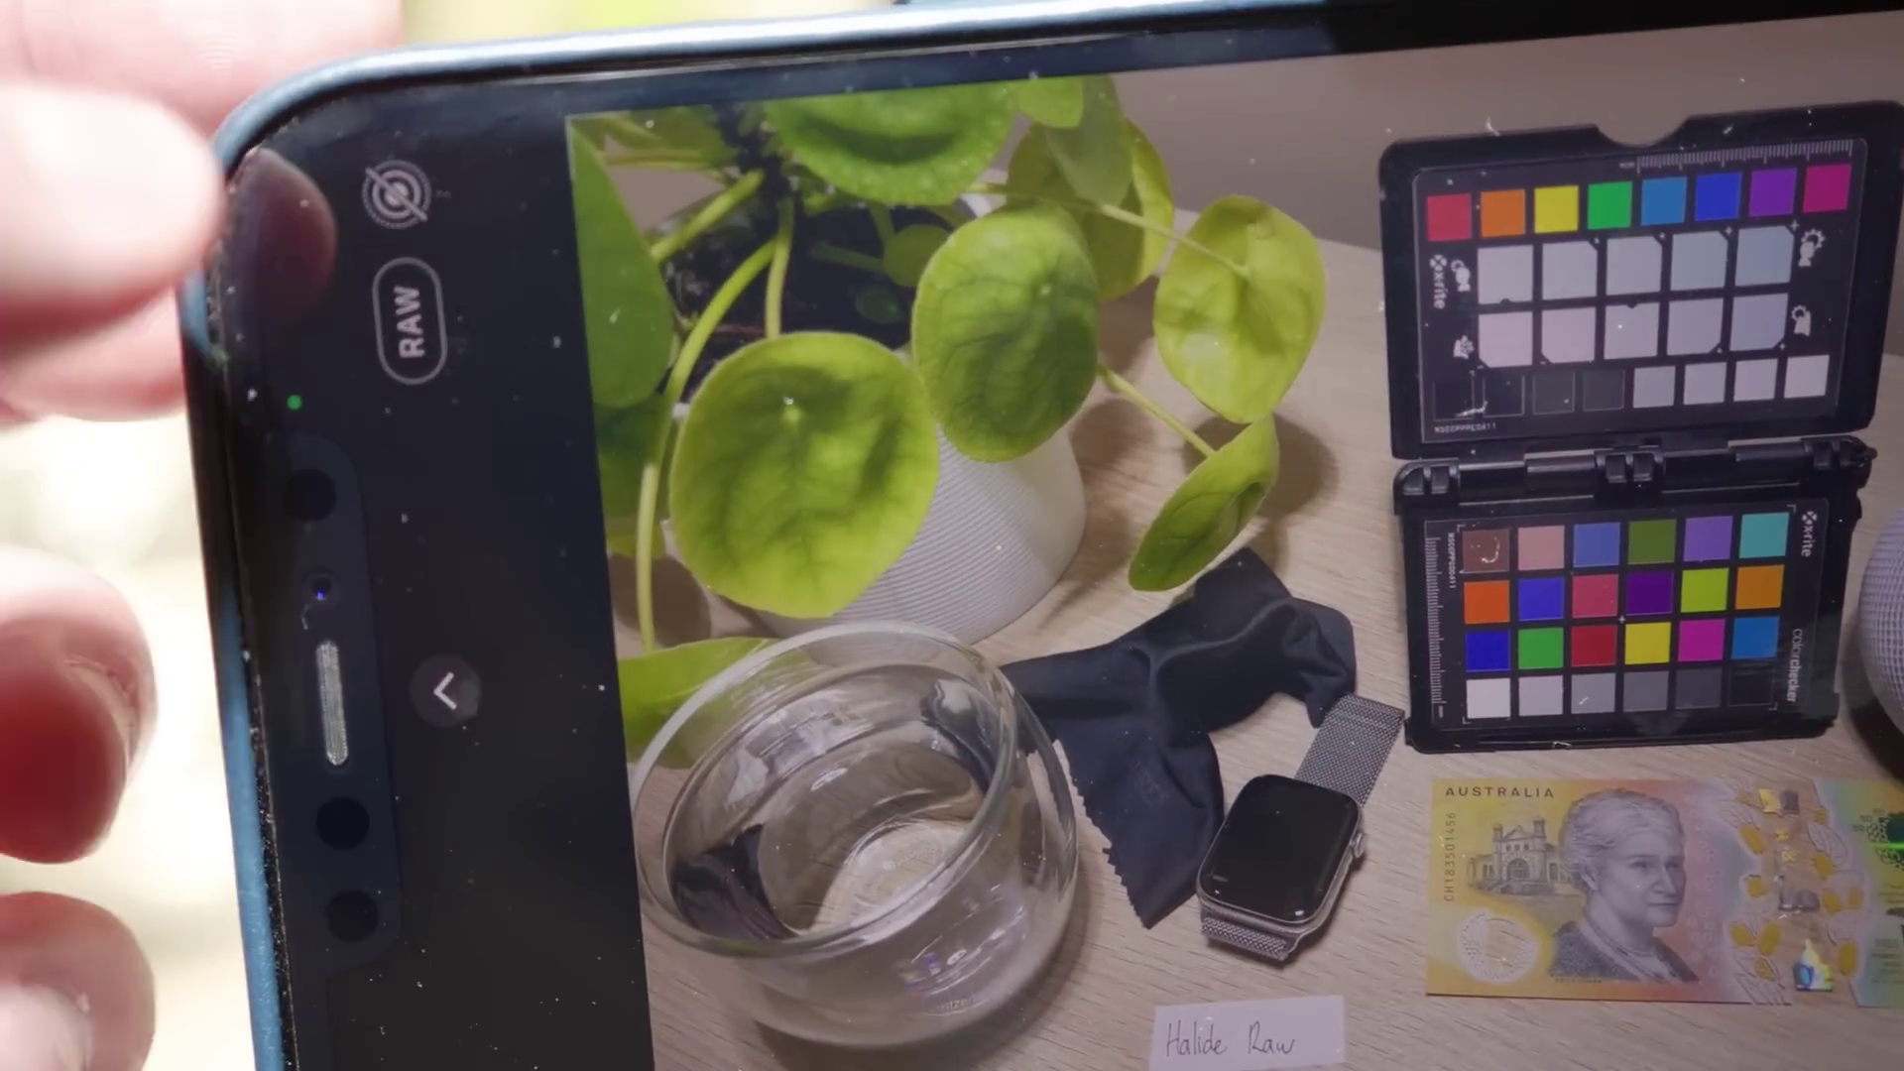
# Switch RAW capture off in the iPhone camera app
pyautogui.click(449, 305)
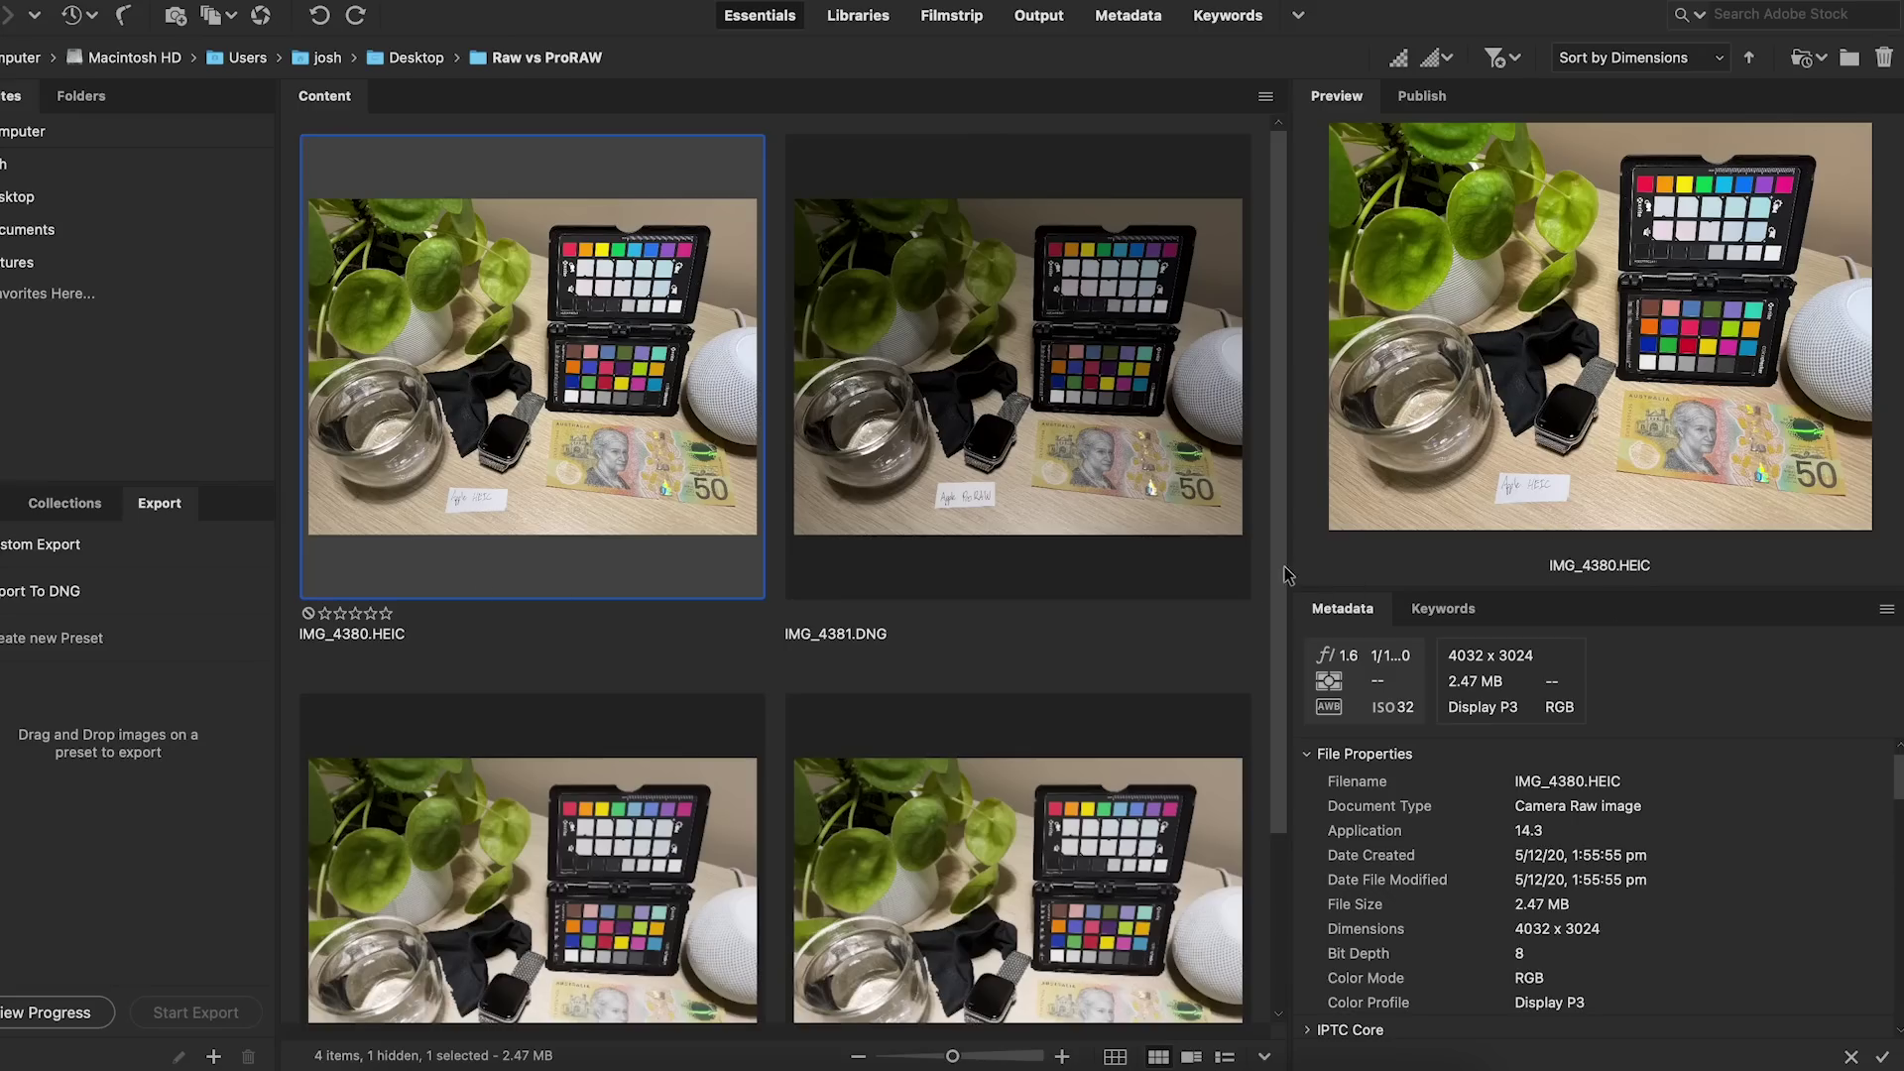
# Magnify the Apple HEIC, Pro RAW and Halide labels in the previews of the first three files
pyautogui.scroll(-3, 1279, 595)
pyautogui.scroll(3, 1258, 710)
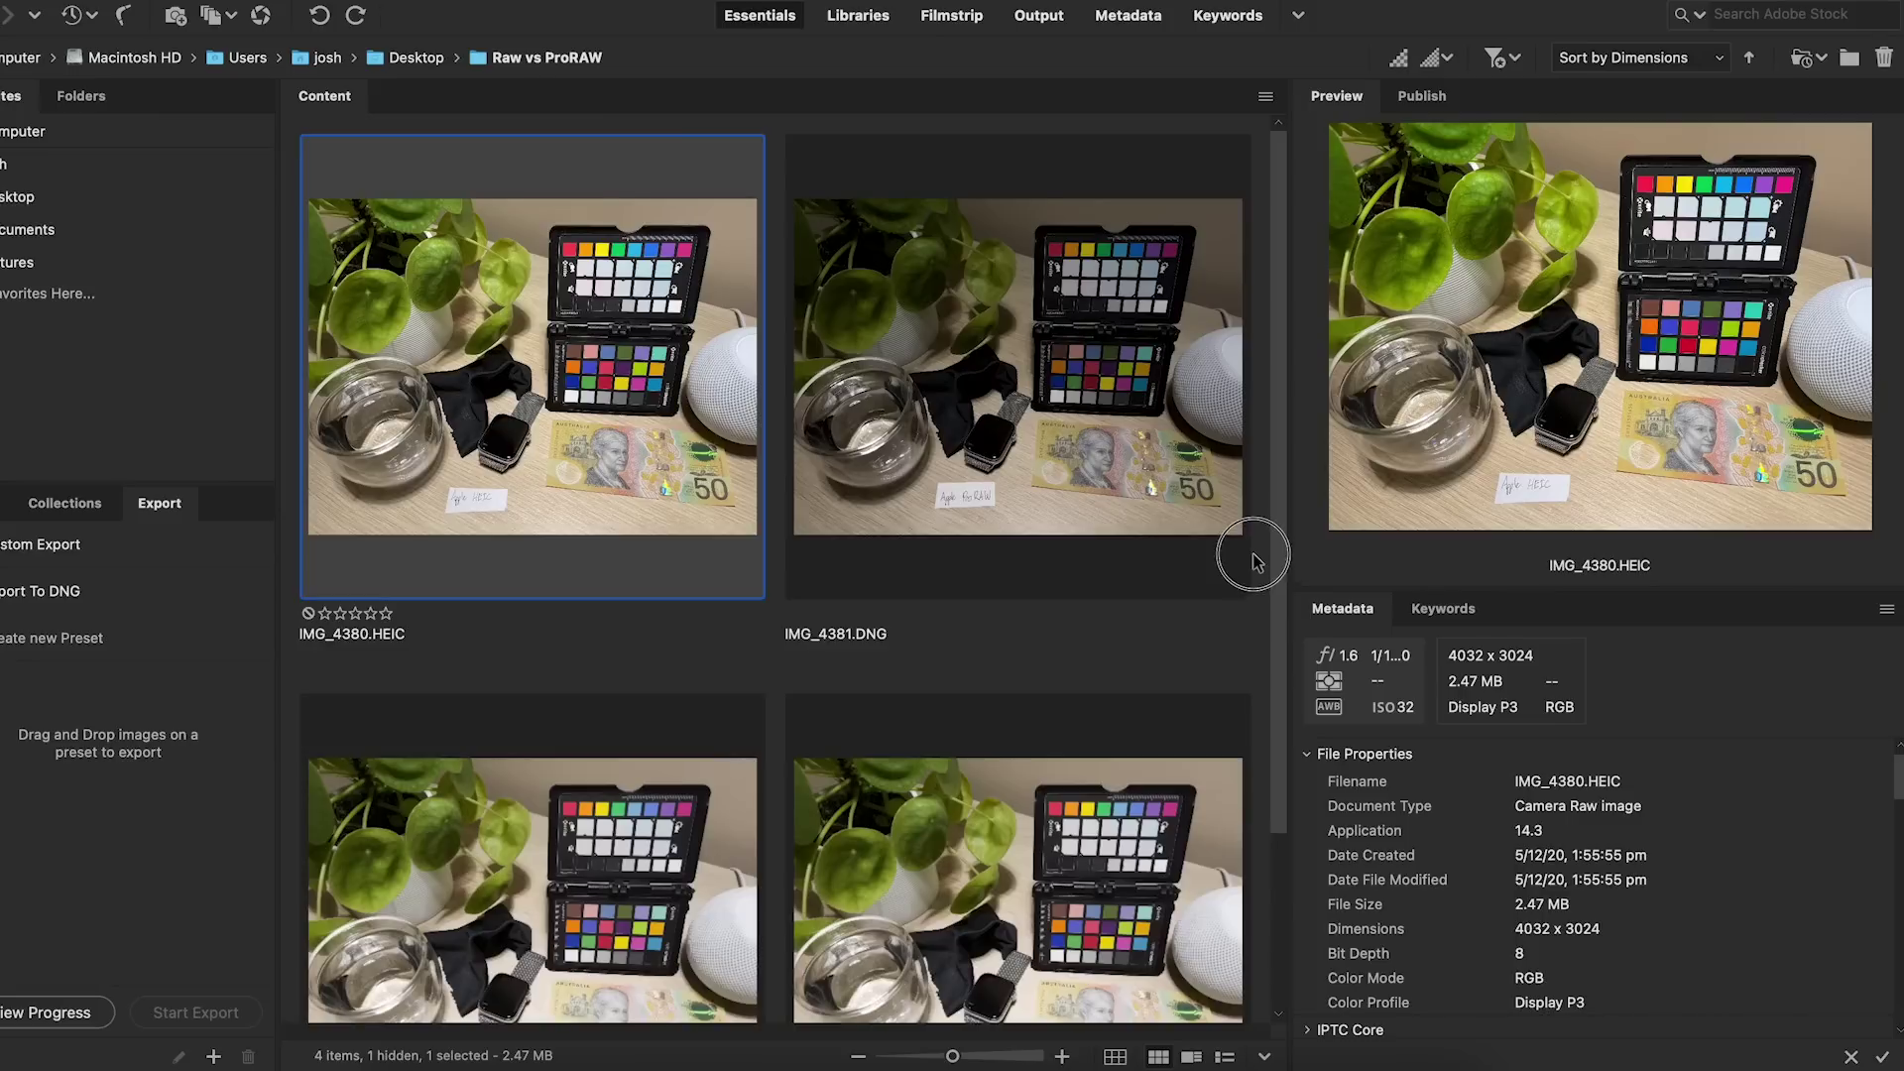
pyautogui.click(1535, 484)
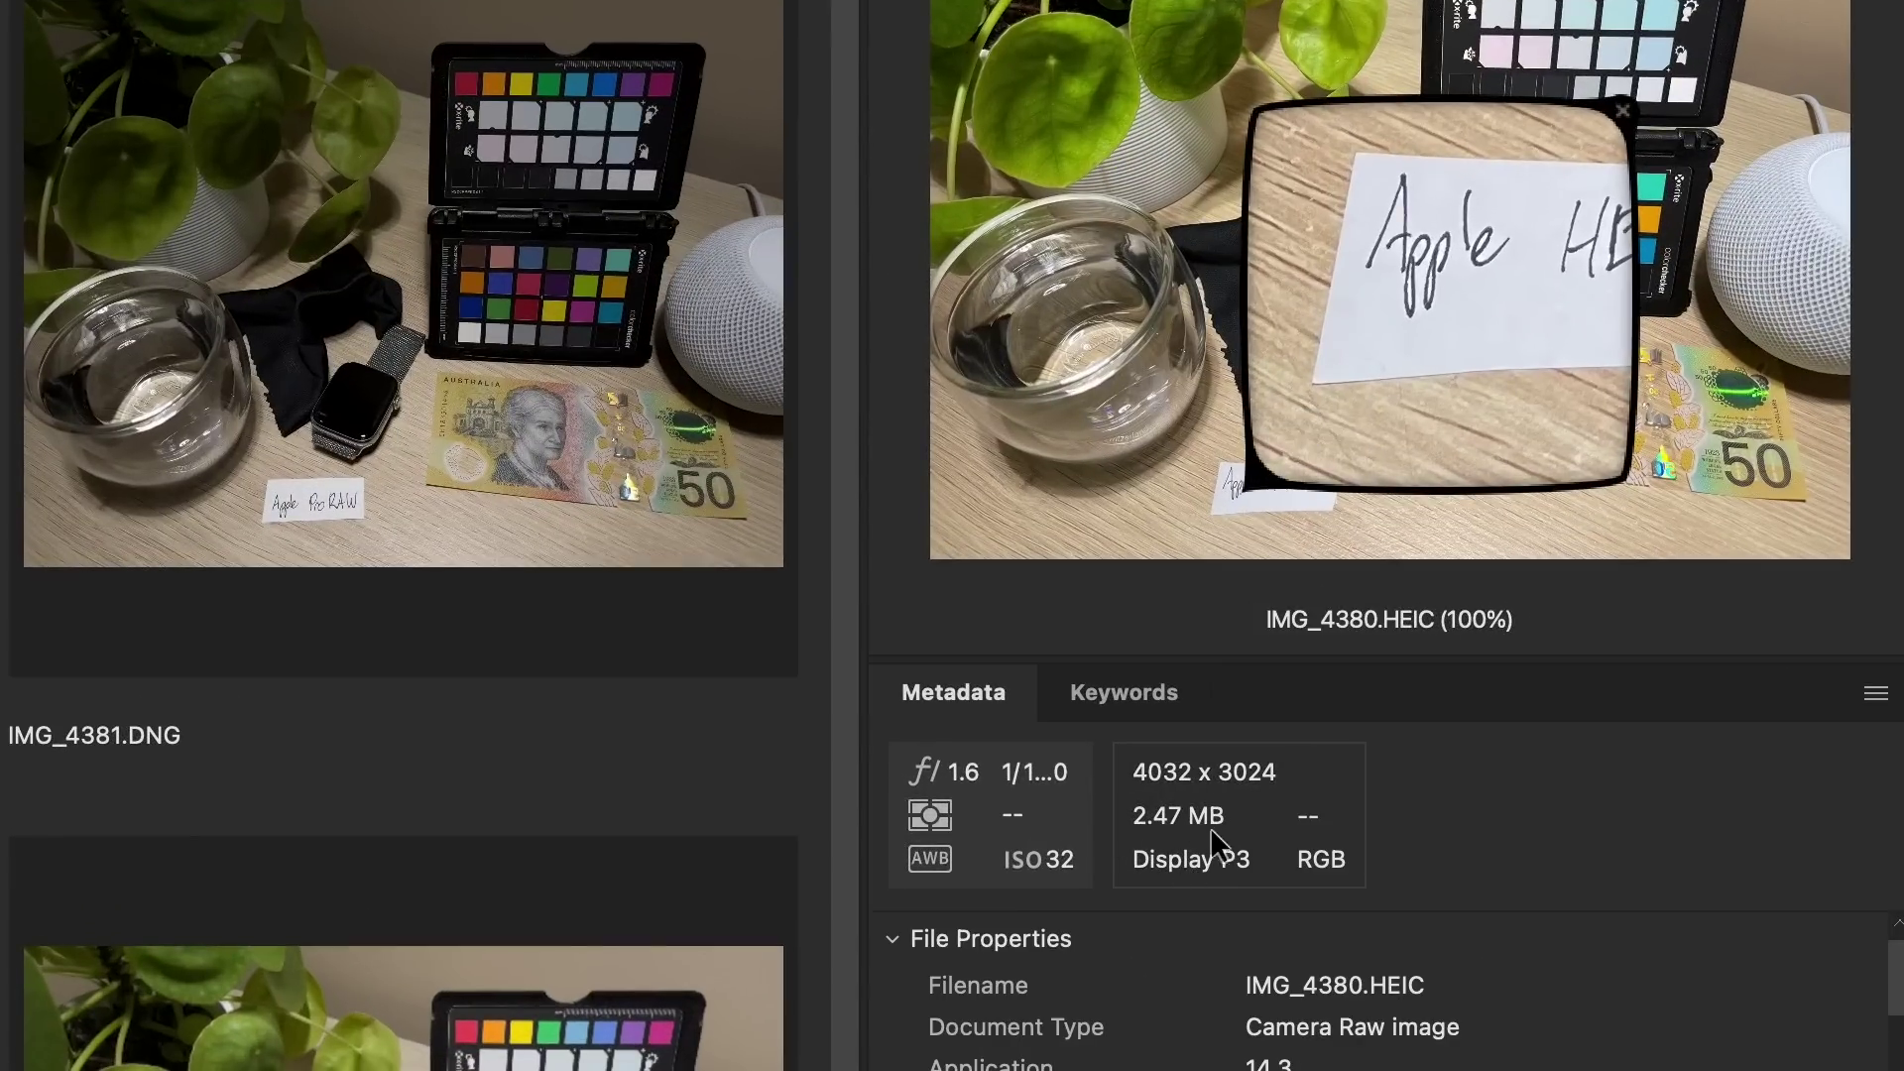
pyautogui.click(433, 516)
pyautogui.moveTo(1369, 194); pyautogui.dragTo(1476, 208)
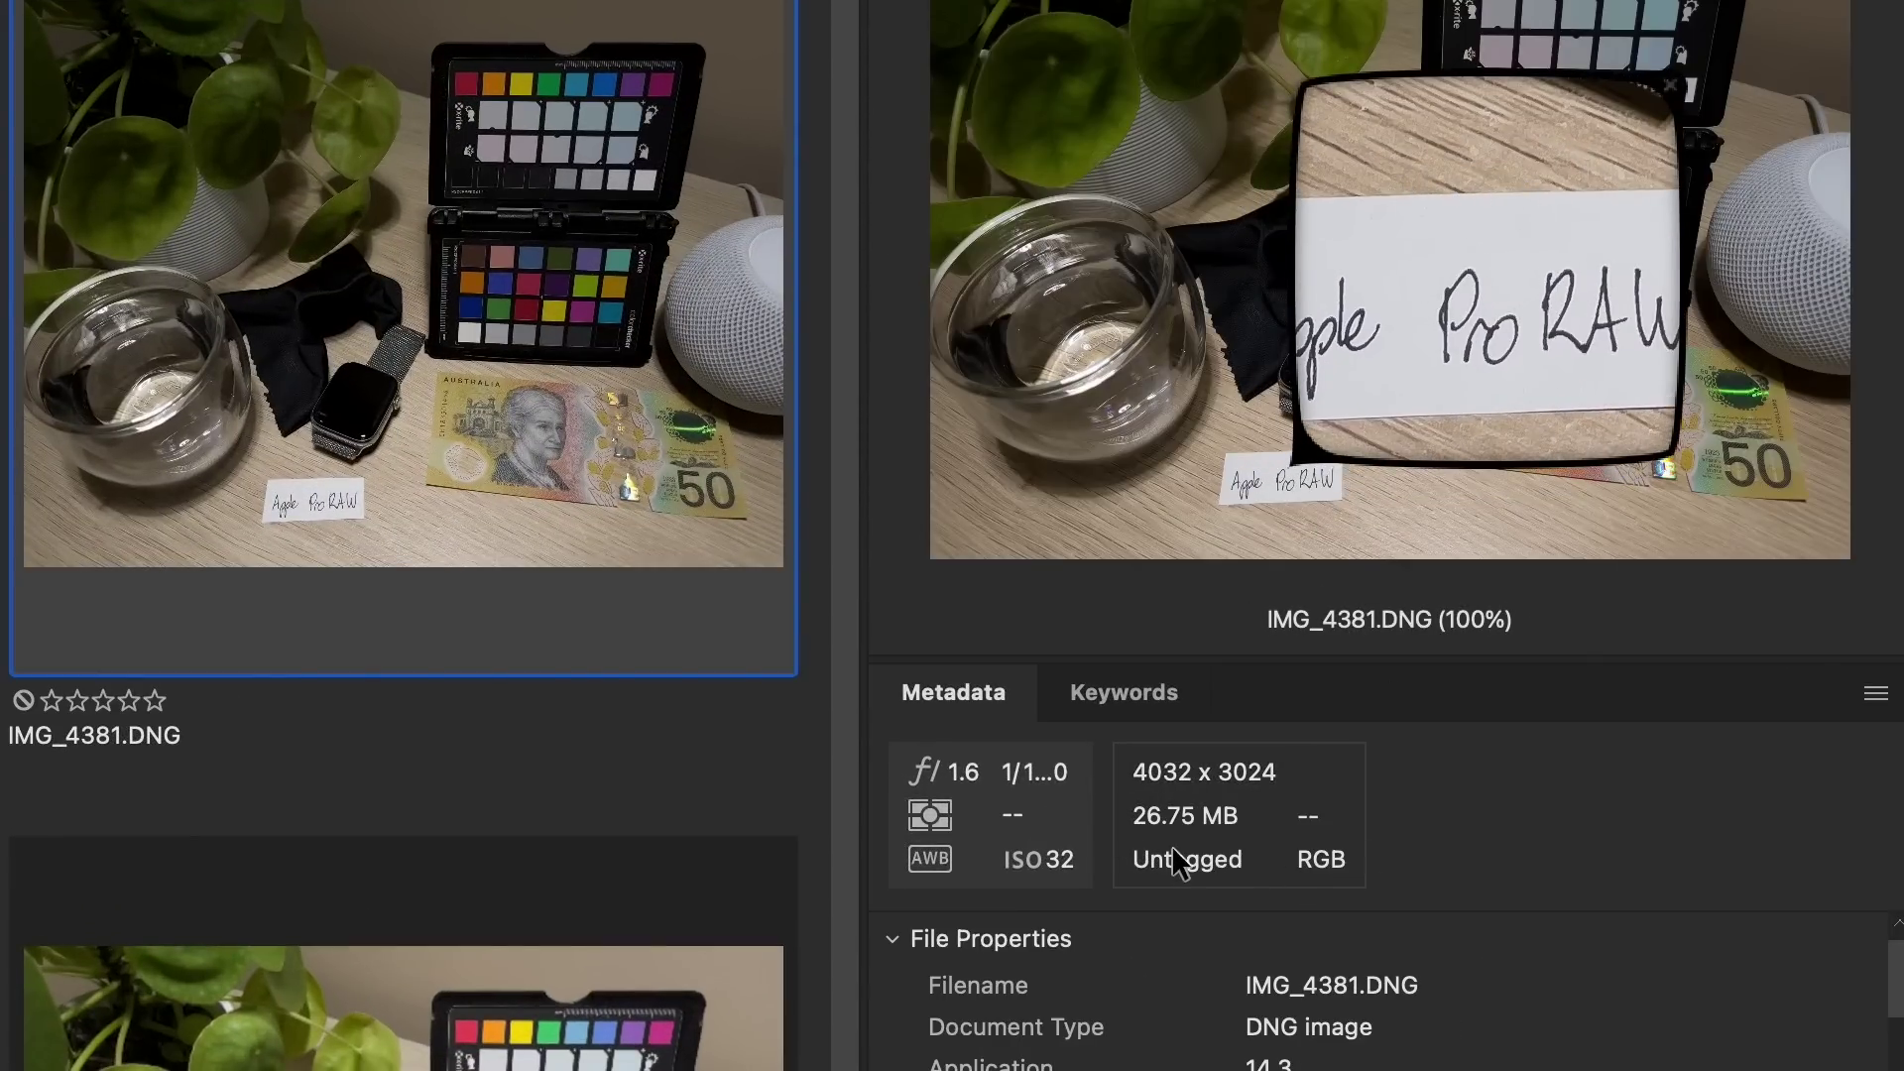
pyautogui.scroll(-5, 839, 882)
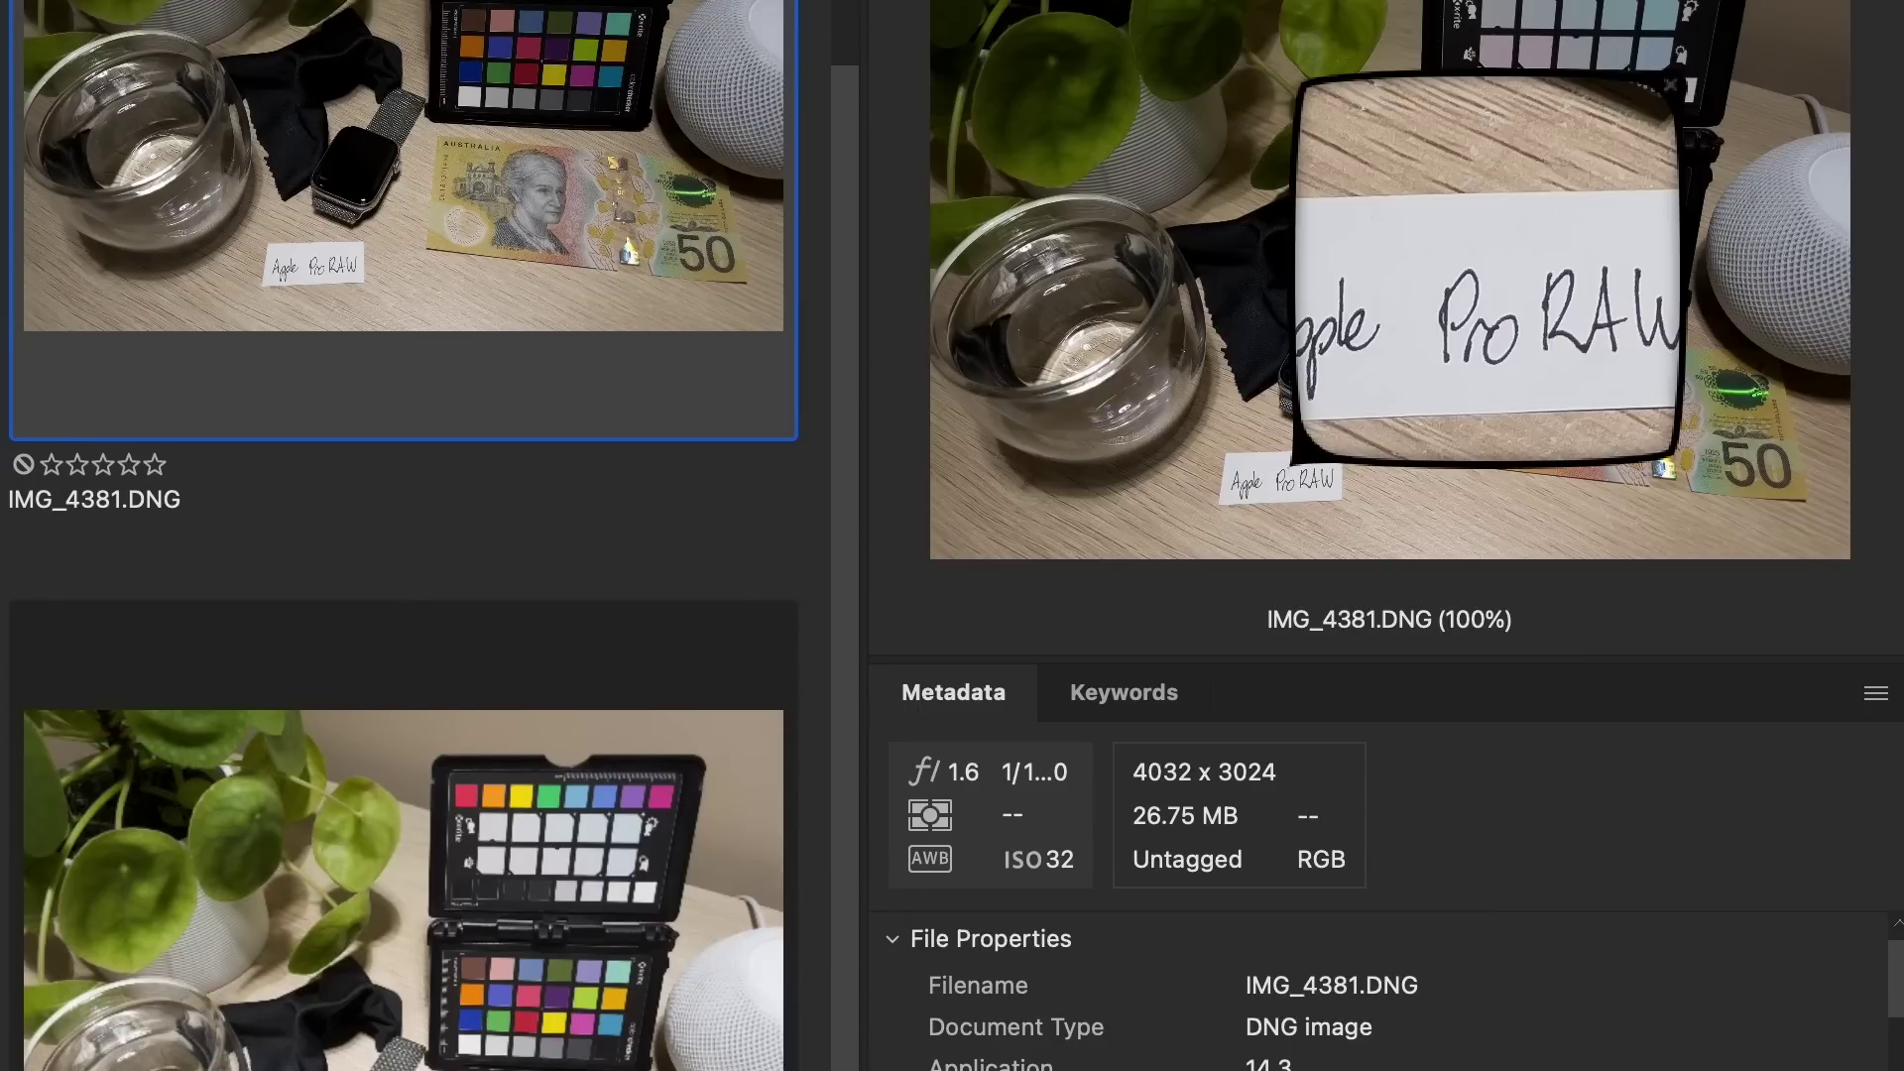
pyautogui.press('Down')
pyautogui.moveTo(1399, 368); pyautogui.dragTo(1389, 383)
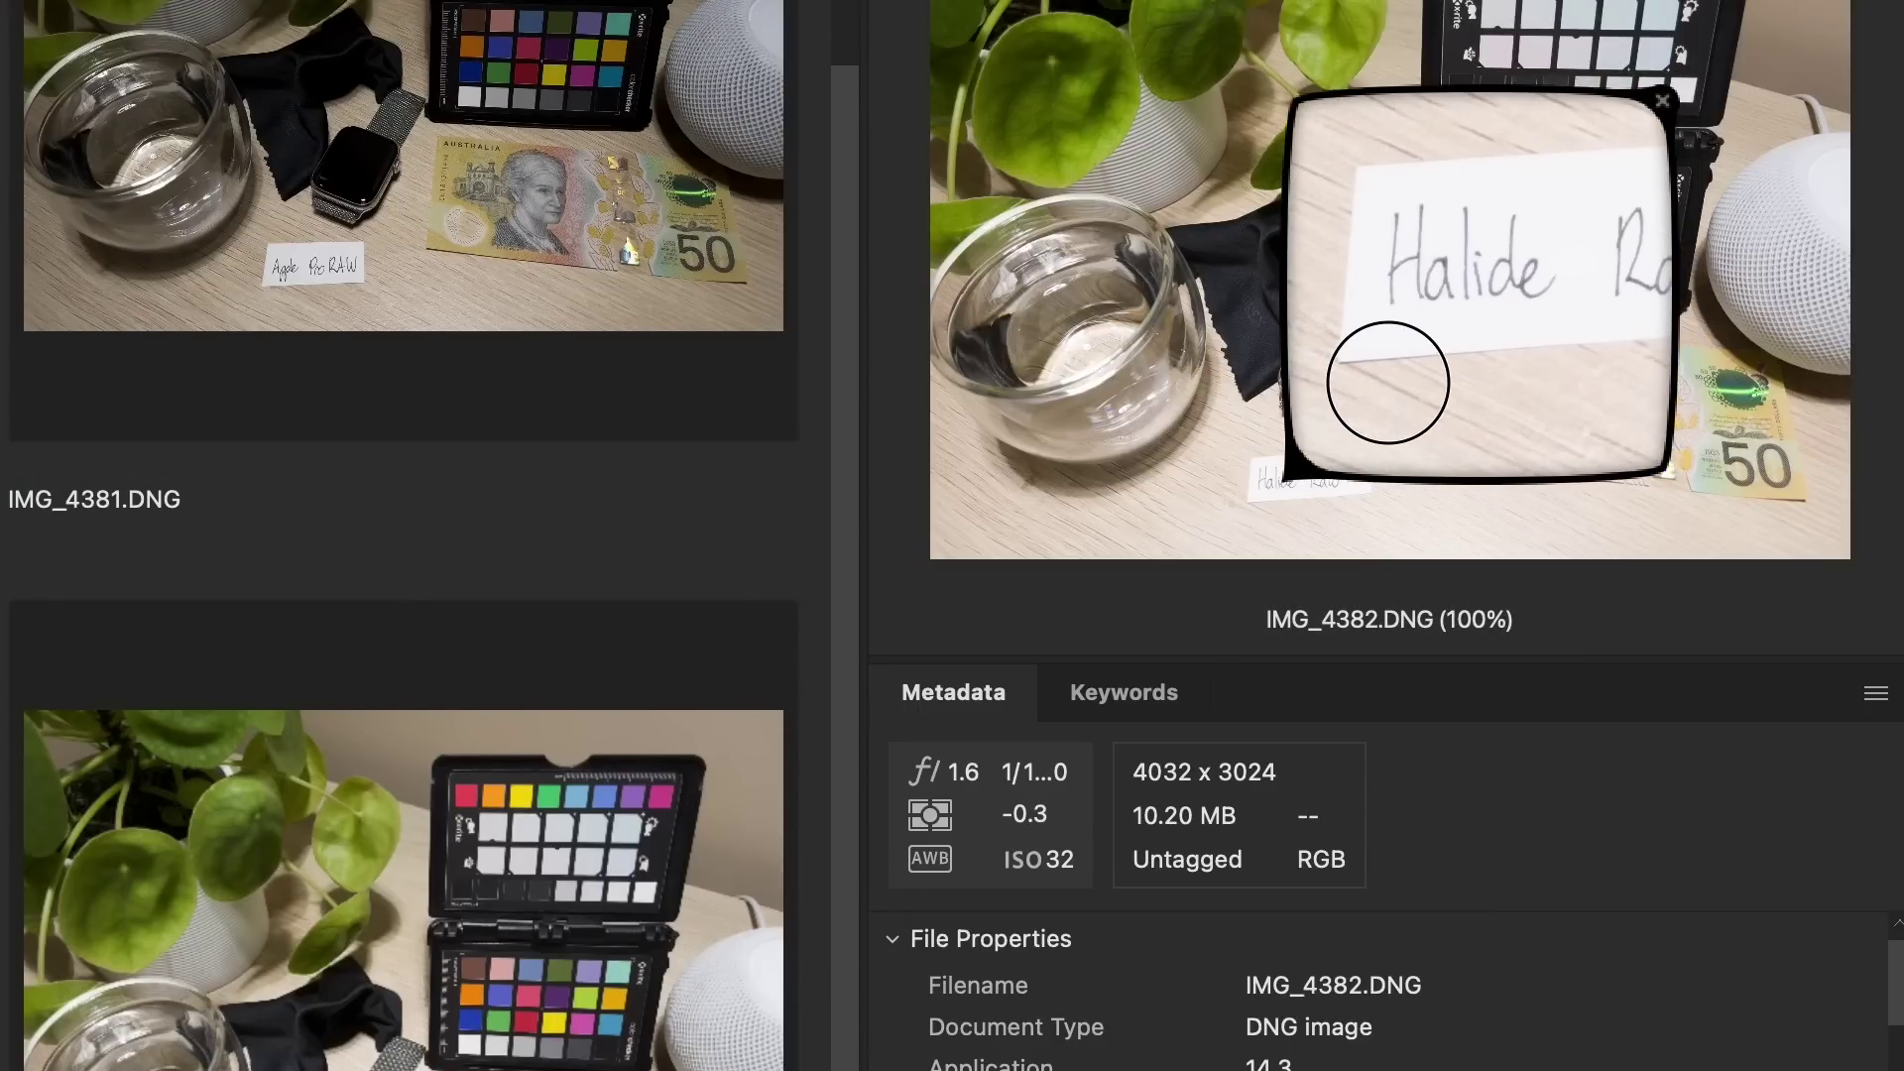
# Check the Lightroom file IMG_4384.DNG, then the metadata of IMG_4381.DNG and IMG_4380.HEIC
pyautogui.click(631, 1065)
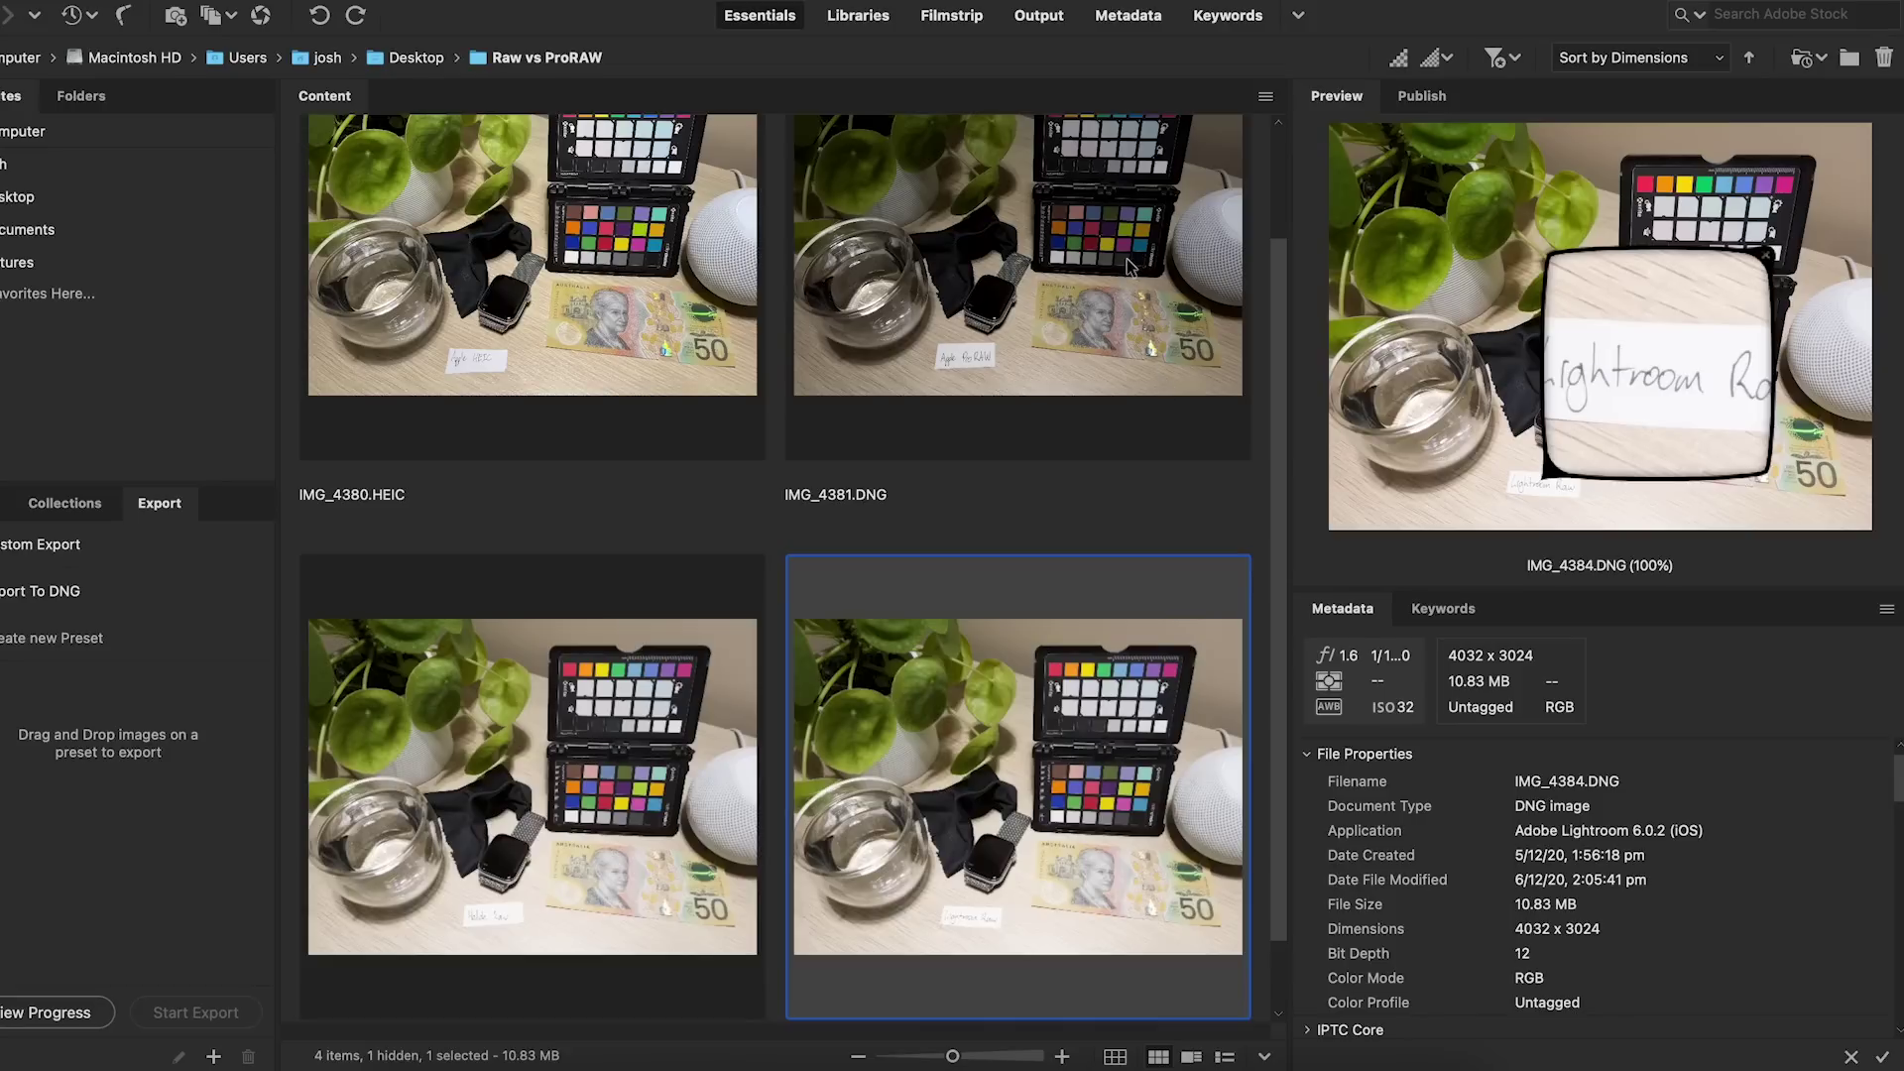
pyautogui.scroll(2, 1278, 327)
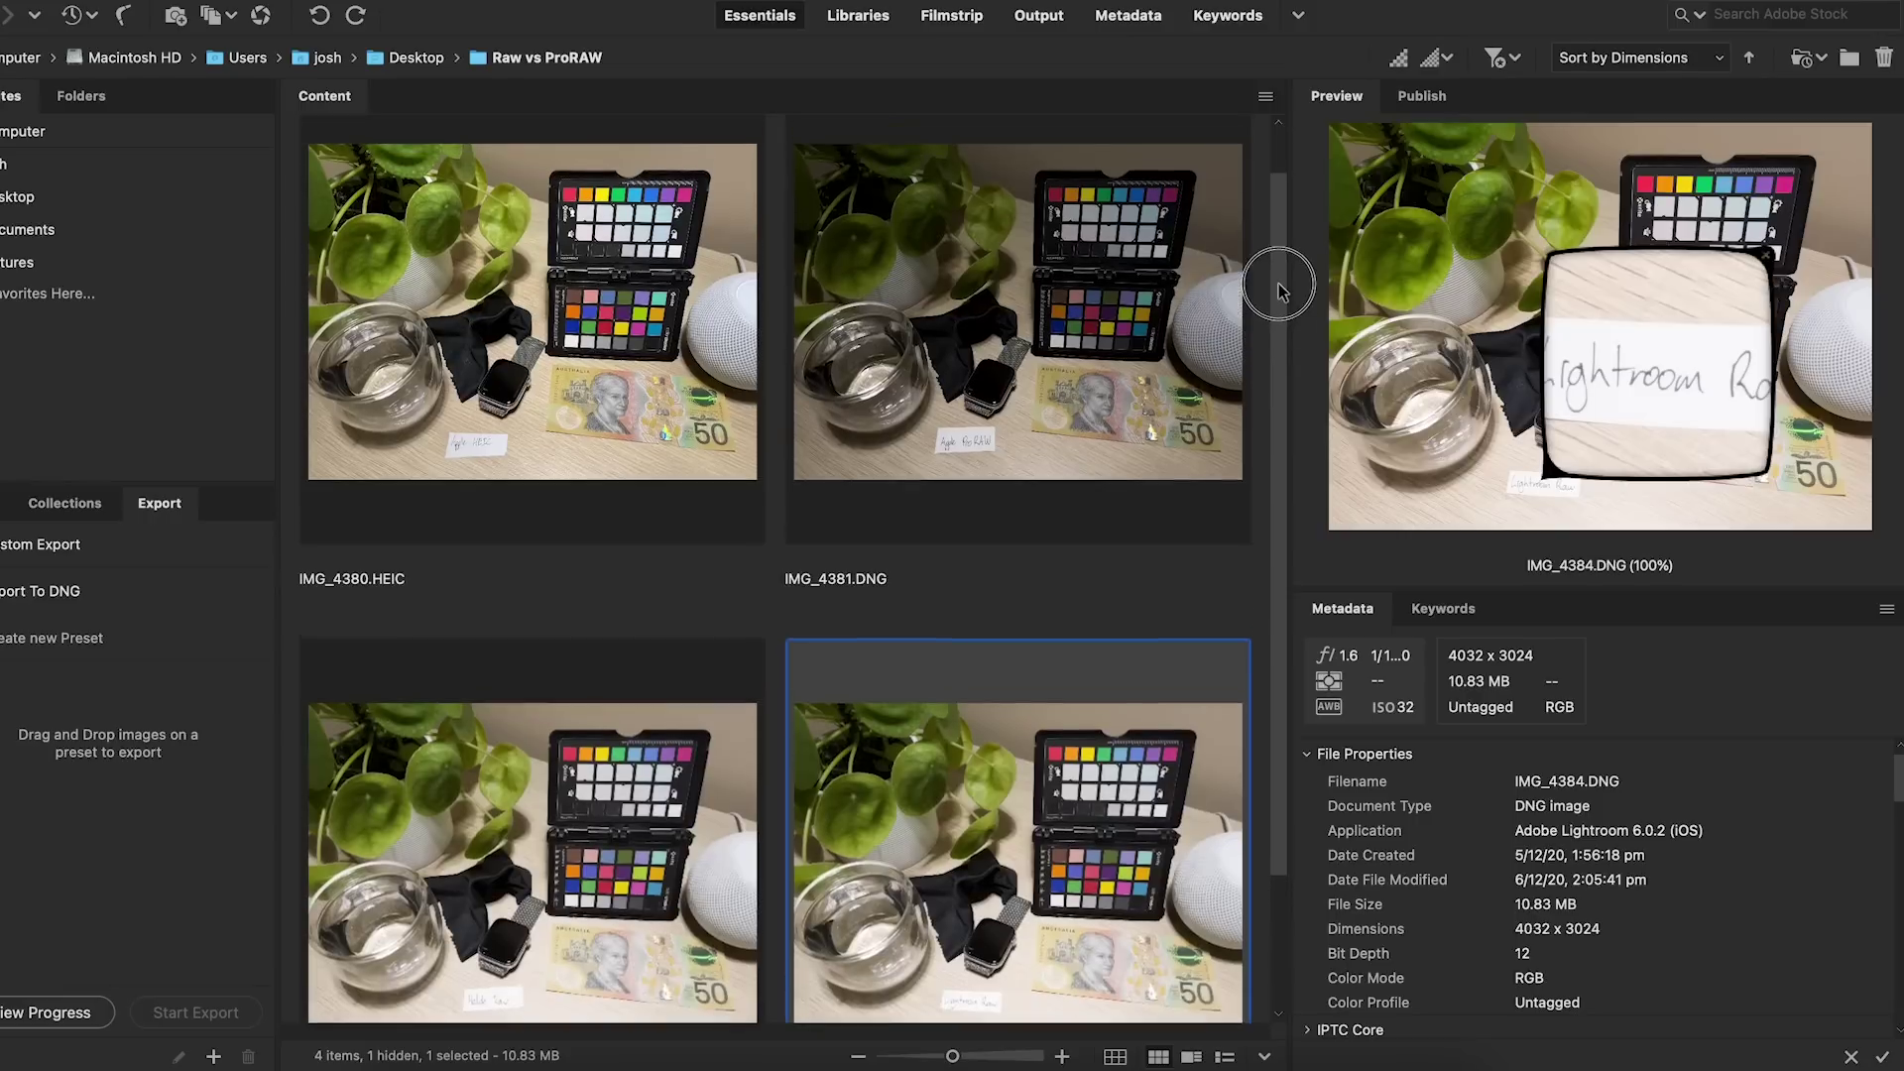
pyautogui.click(1064, 404)
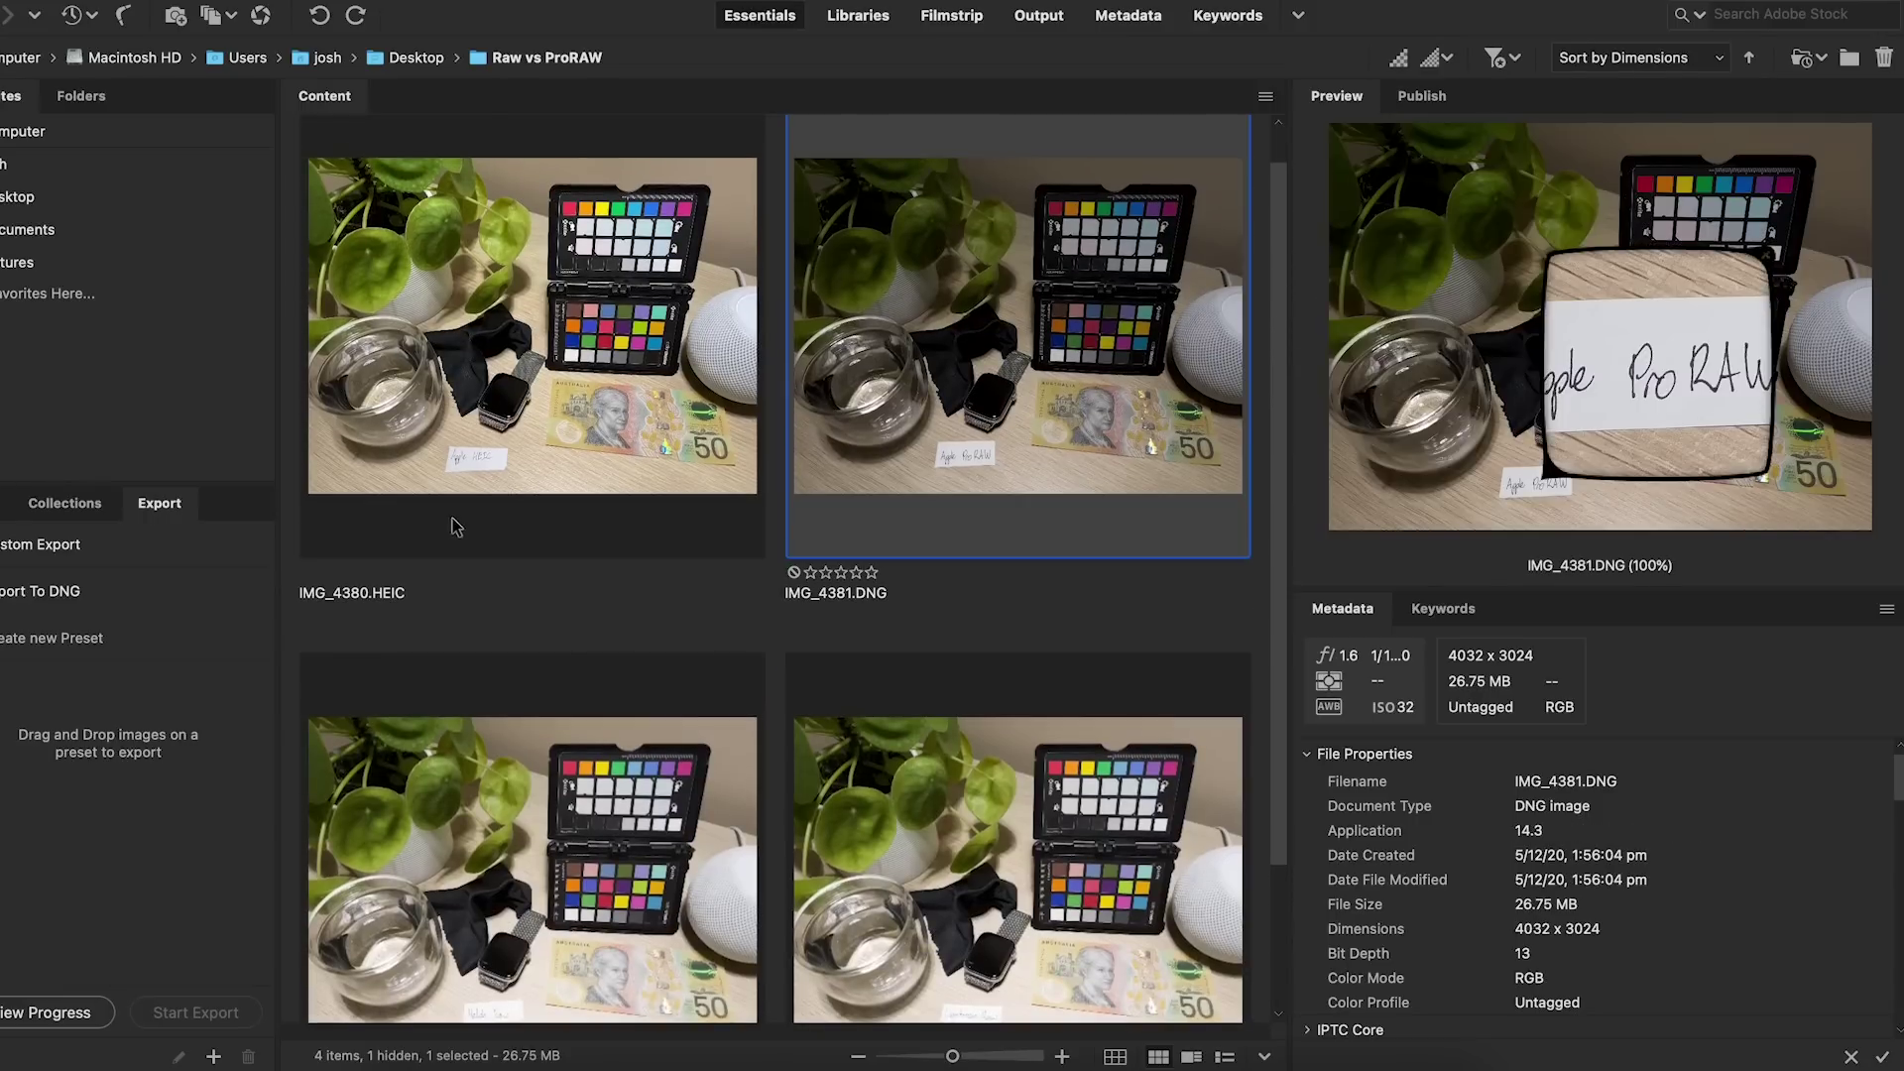
pyautogui.click(496, 429)
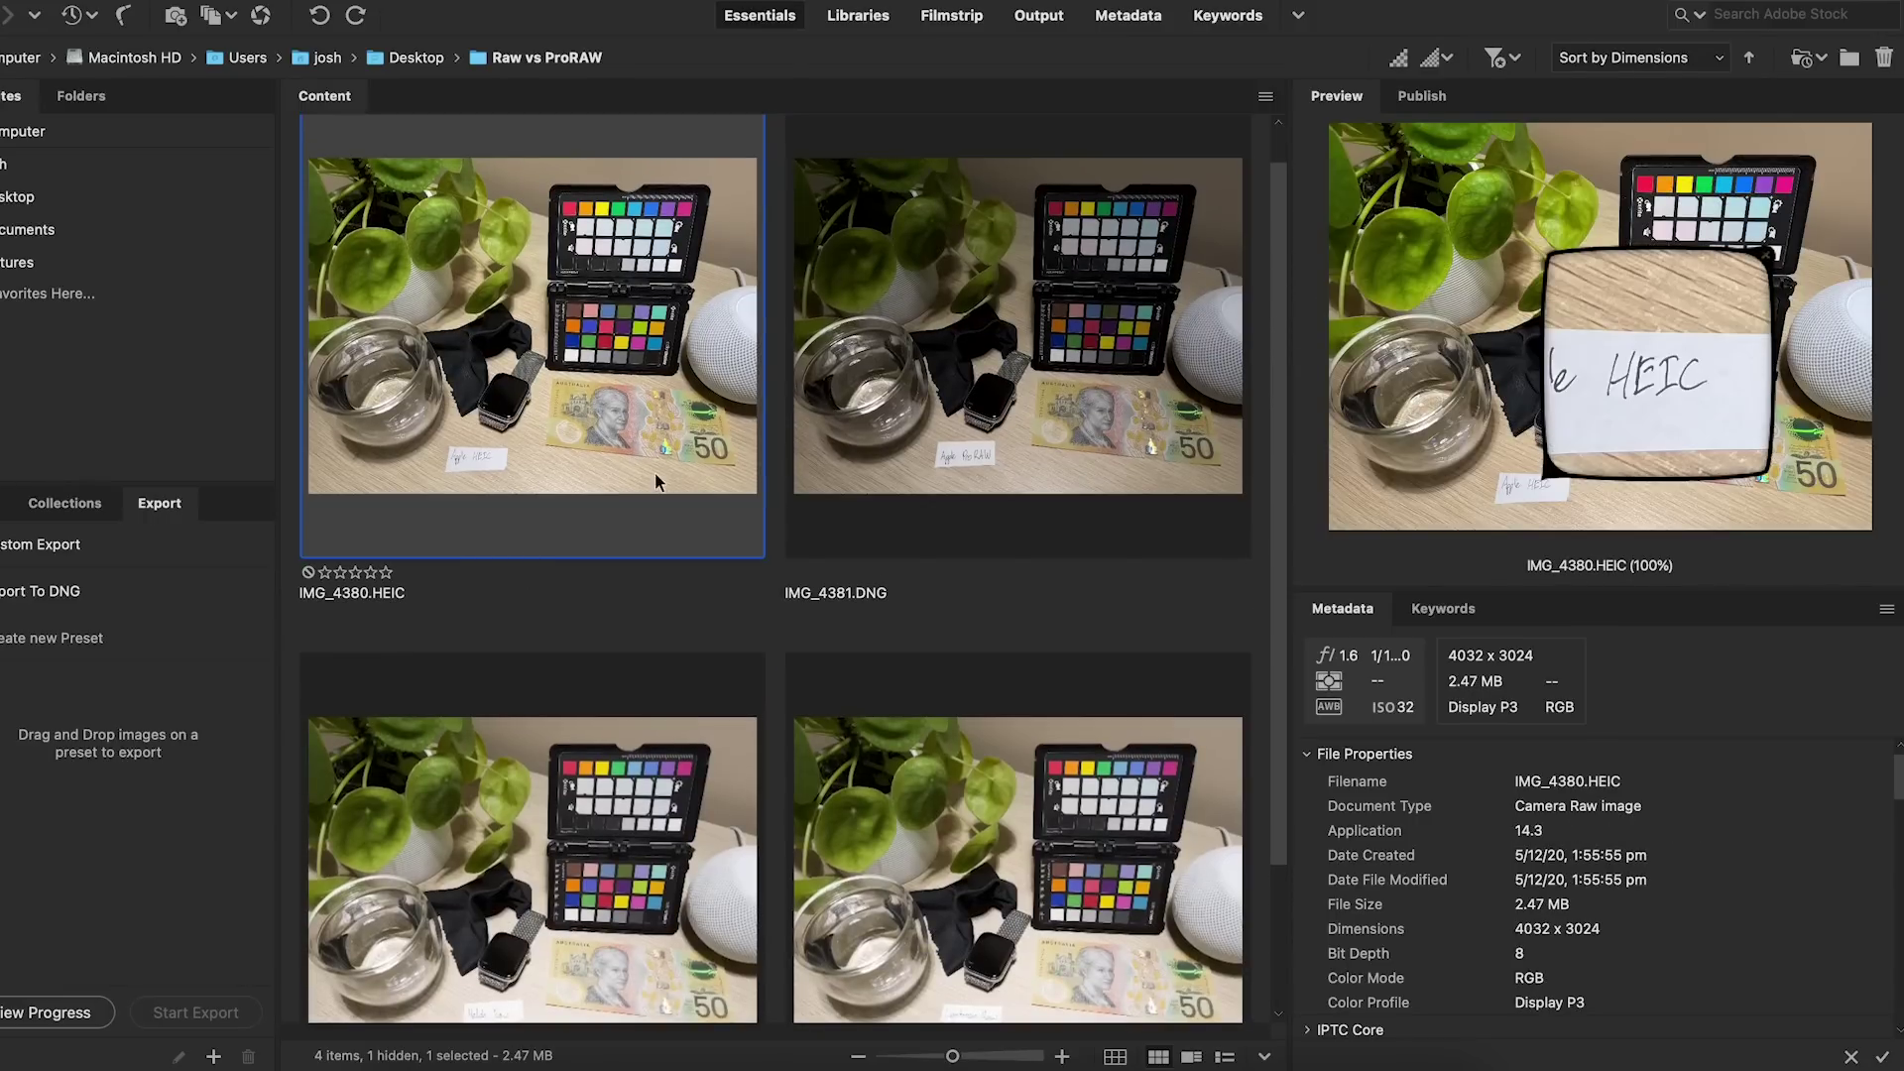
# Clear the develop settings on all four photos and open them in Camera Raw
pyautogui.press('super+a')
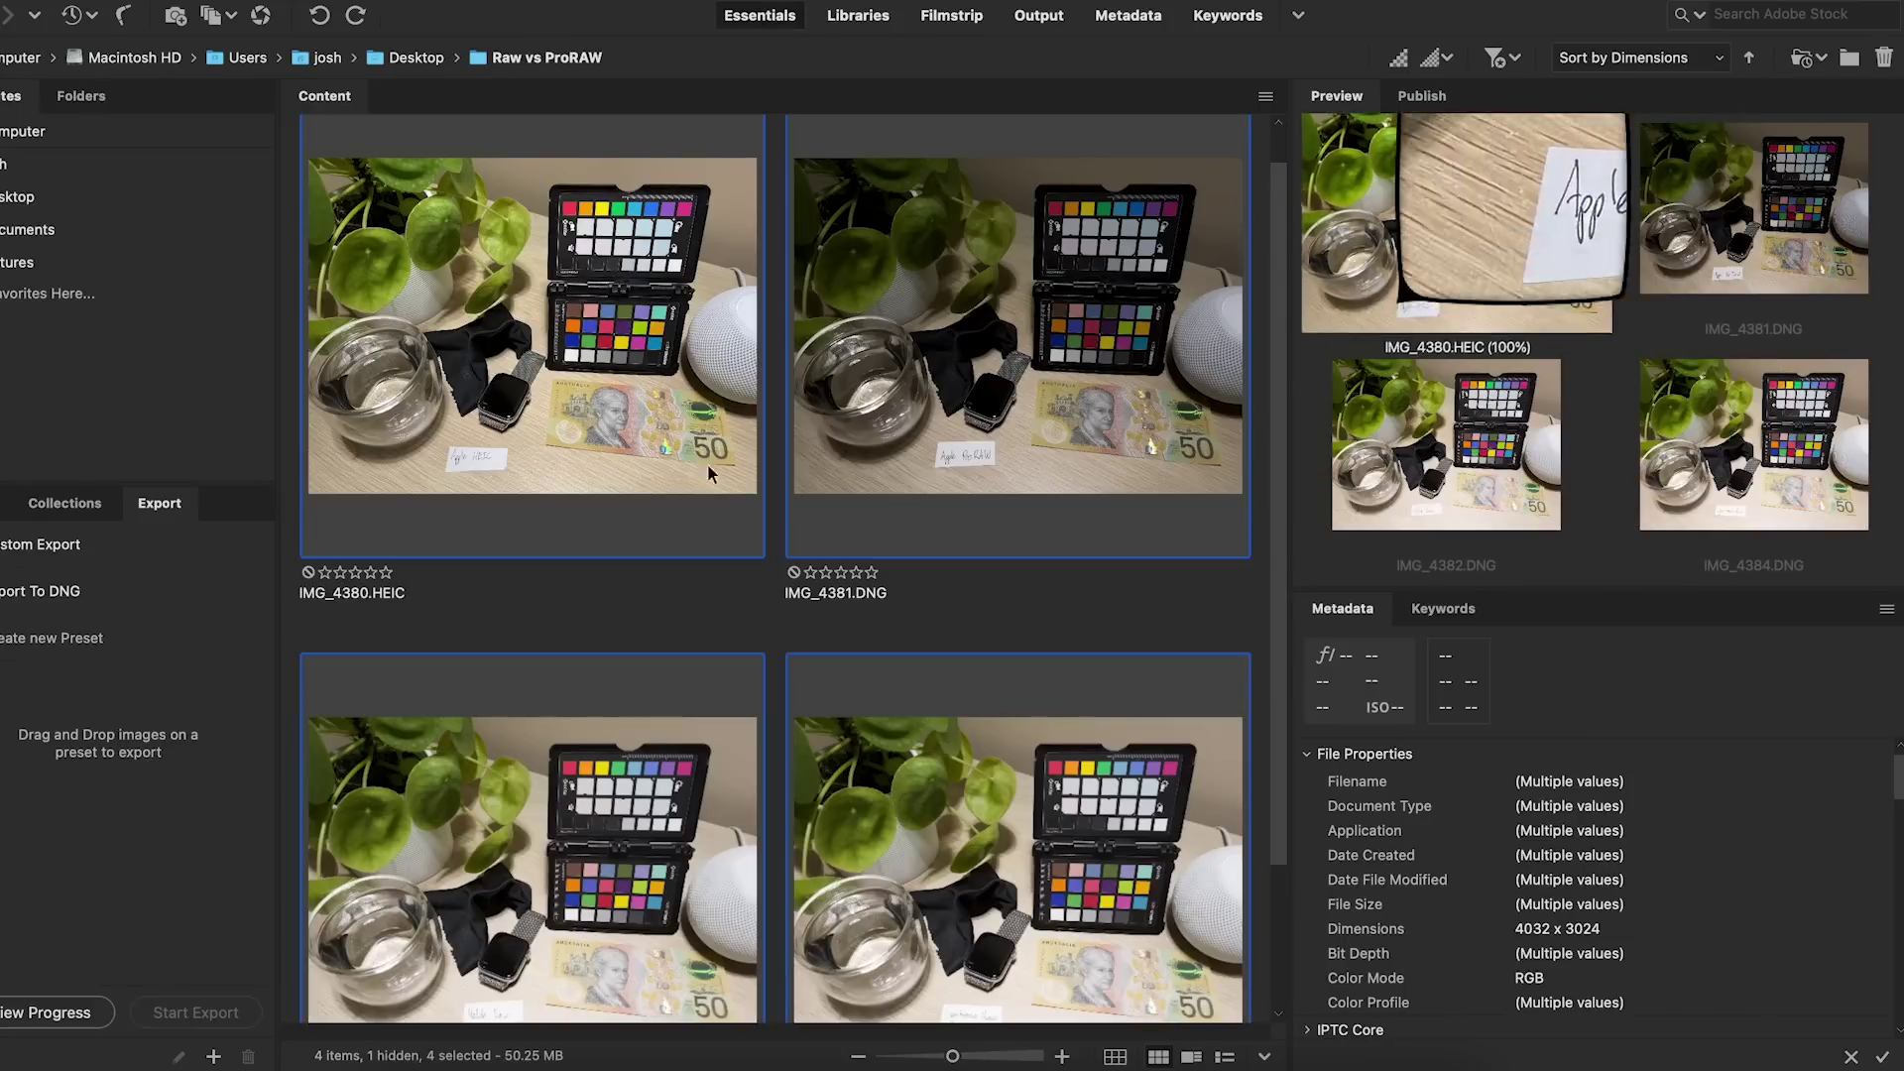
pyautogui.rightClick(653, 472)
pyautogui.moveTo(904, 791)
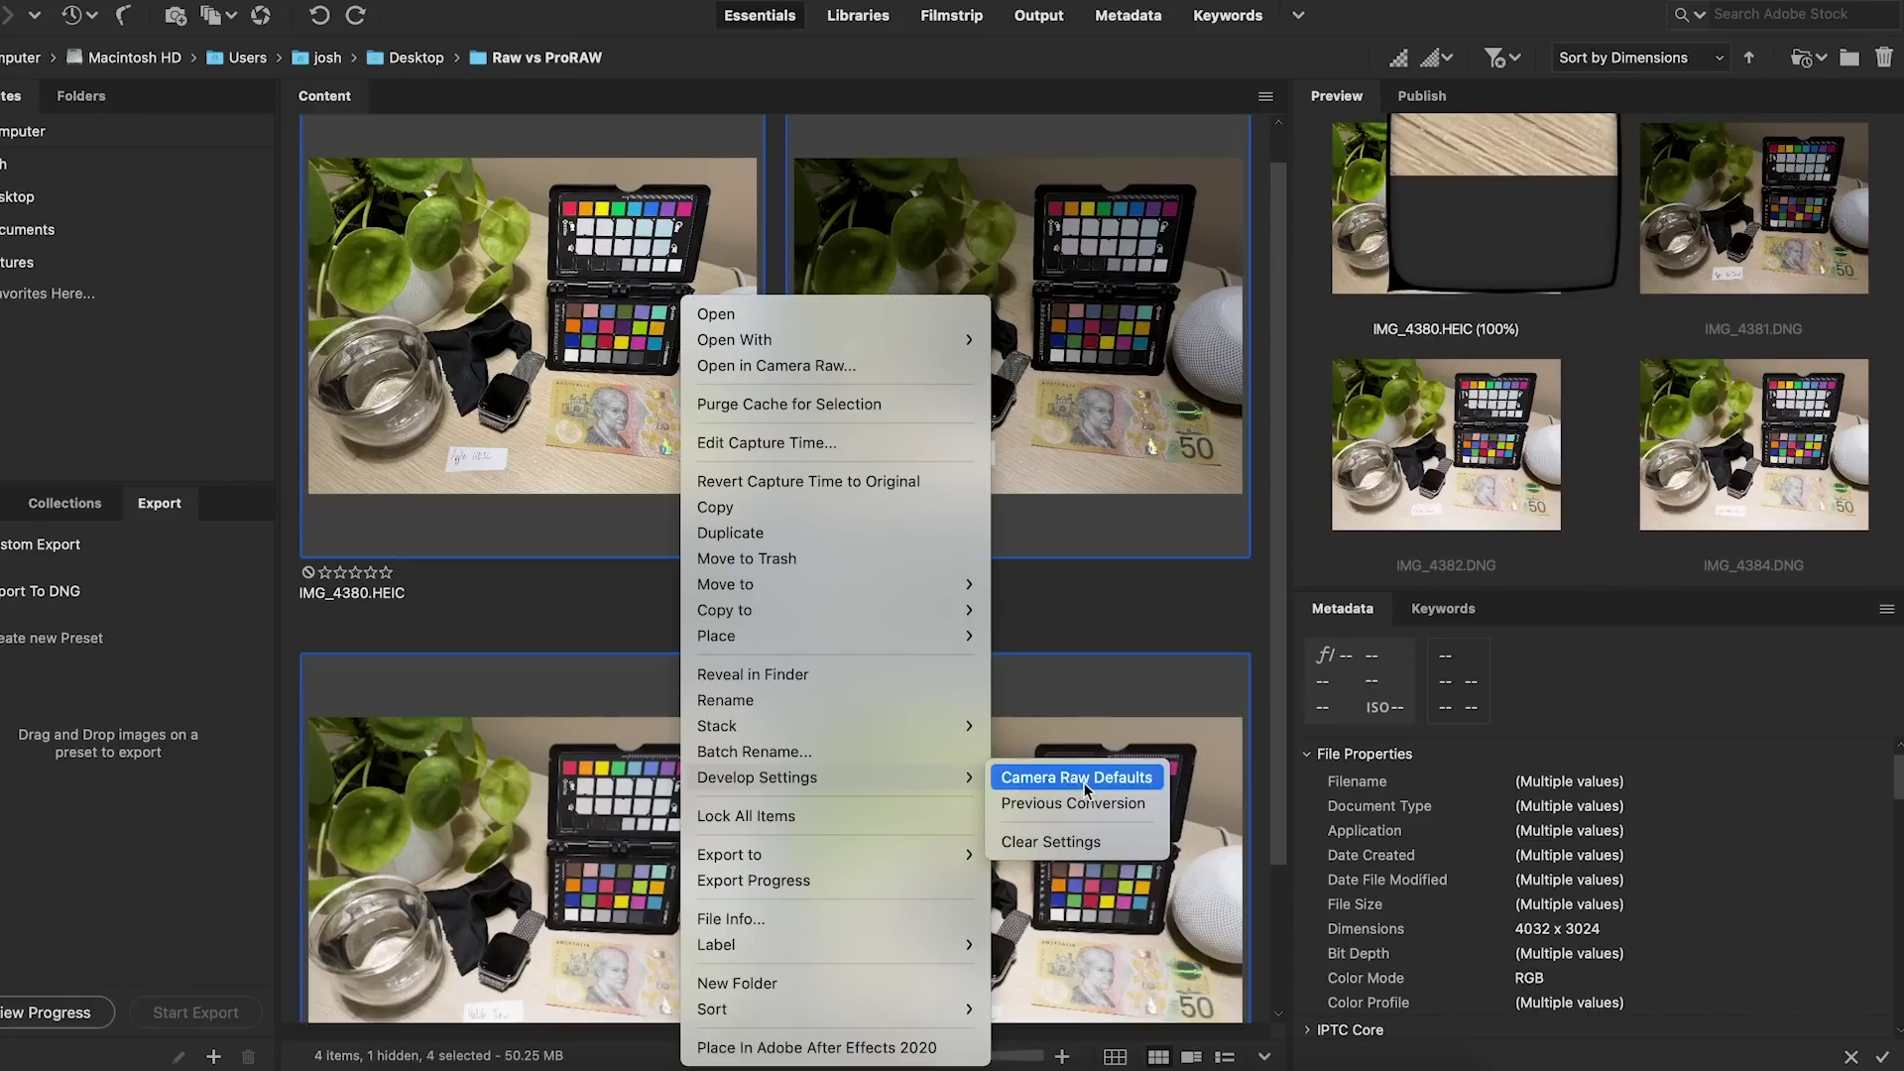
pyautogui.click(1051, 841)
pyautogui.rightClick(977, 389)
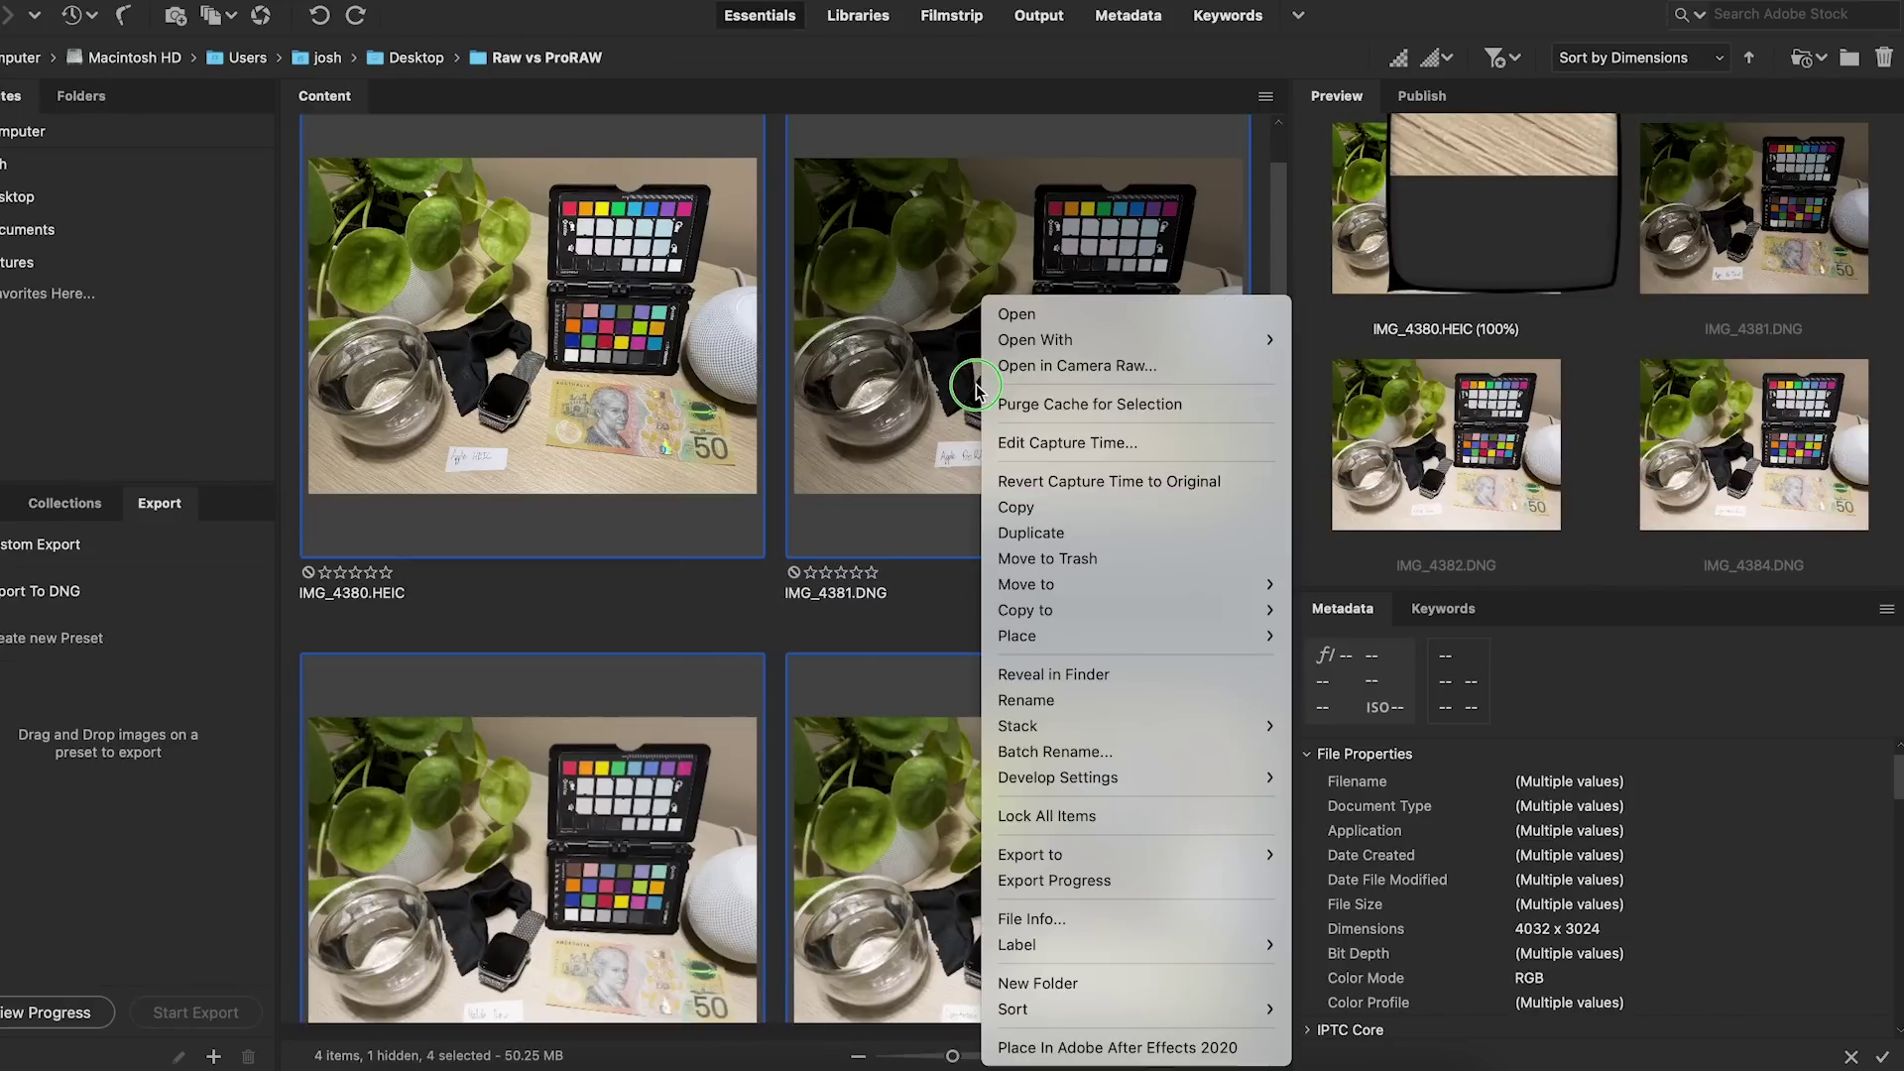
pyautogui.click(1057, 367)
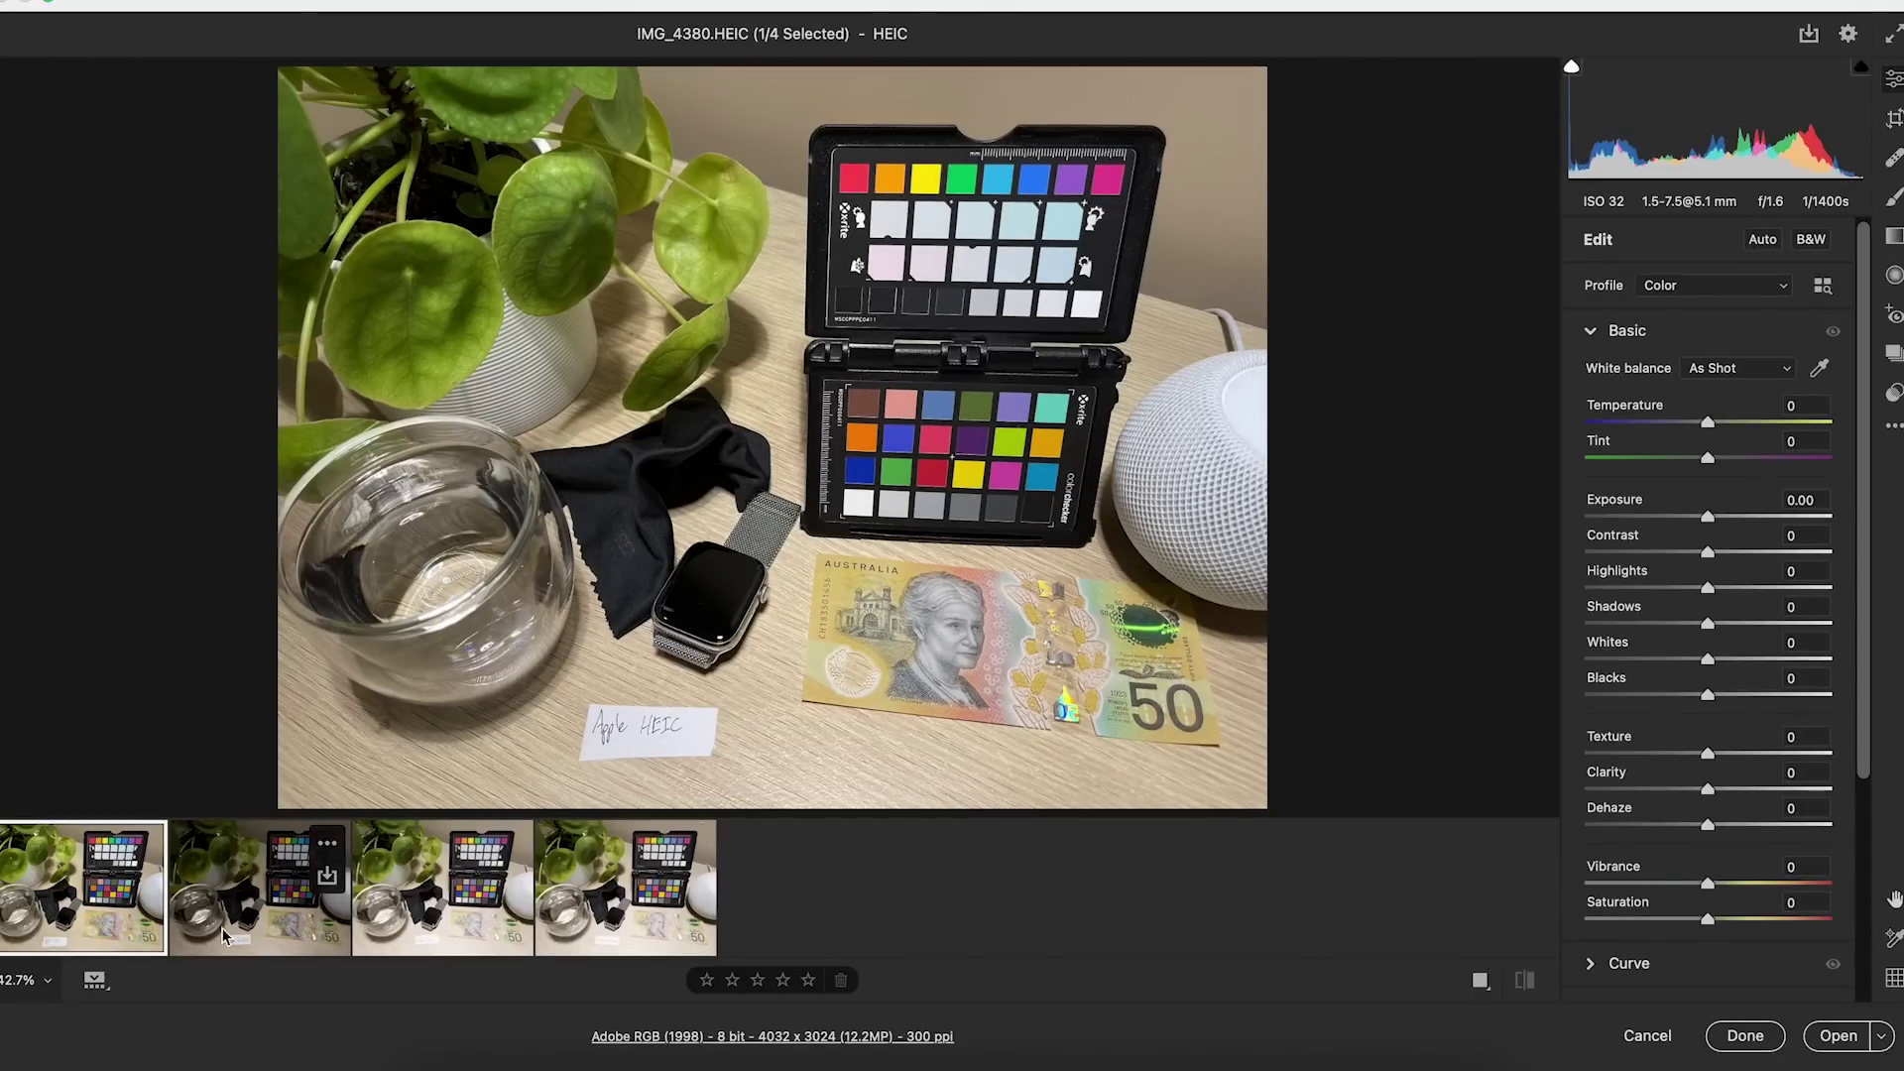
# Apply Auto tone to the Lightroom shot IMG_4384
pyautogui.click(214, 898)
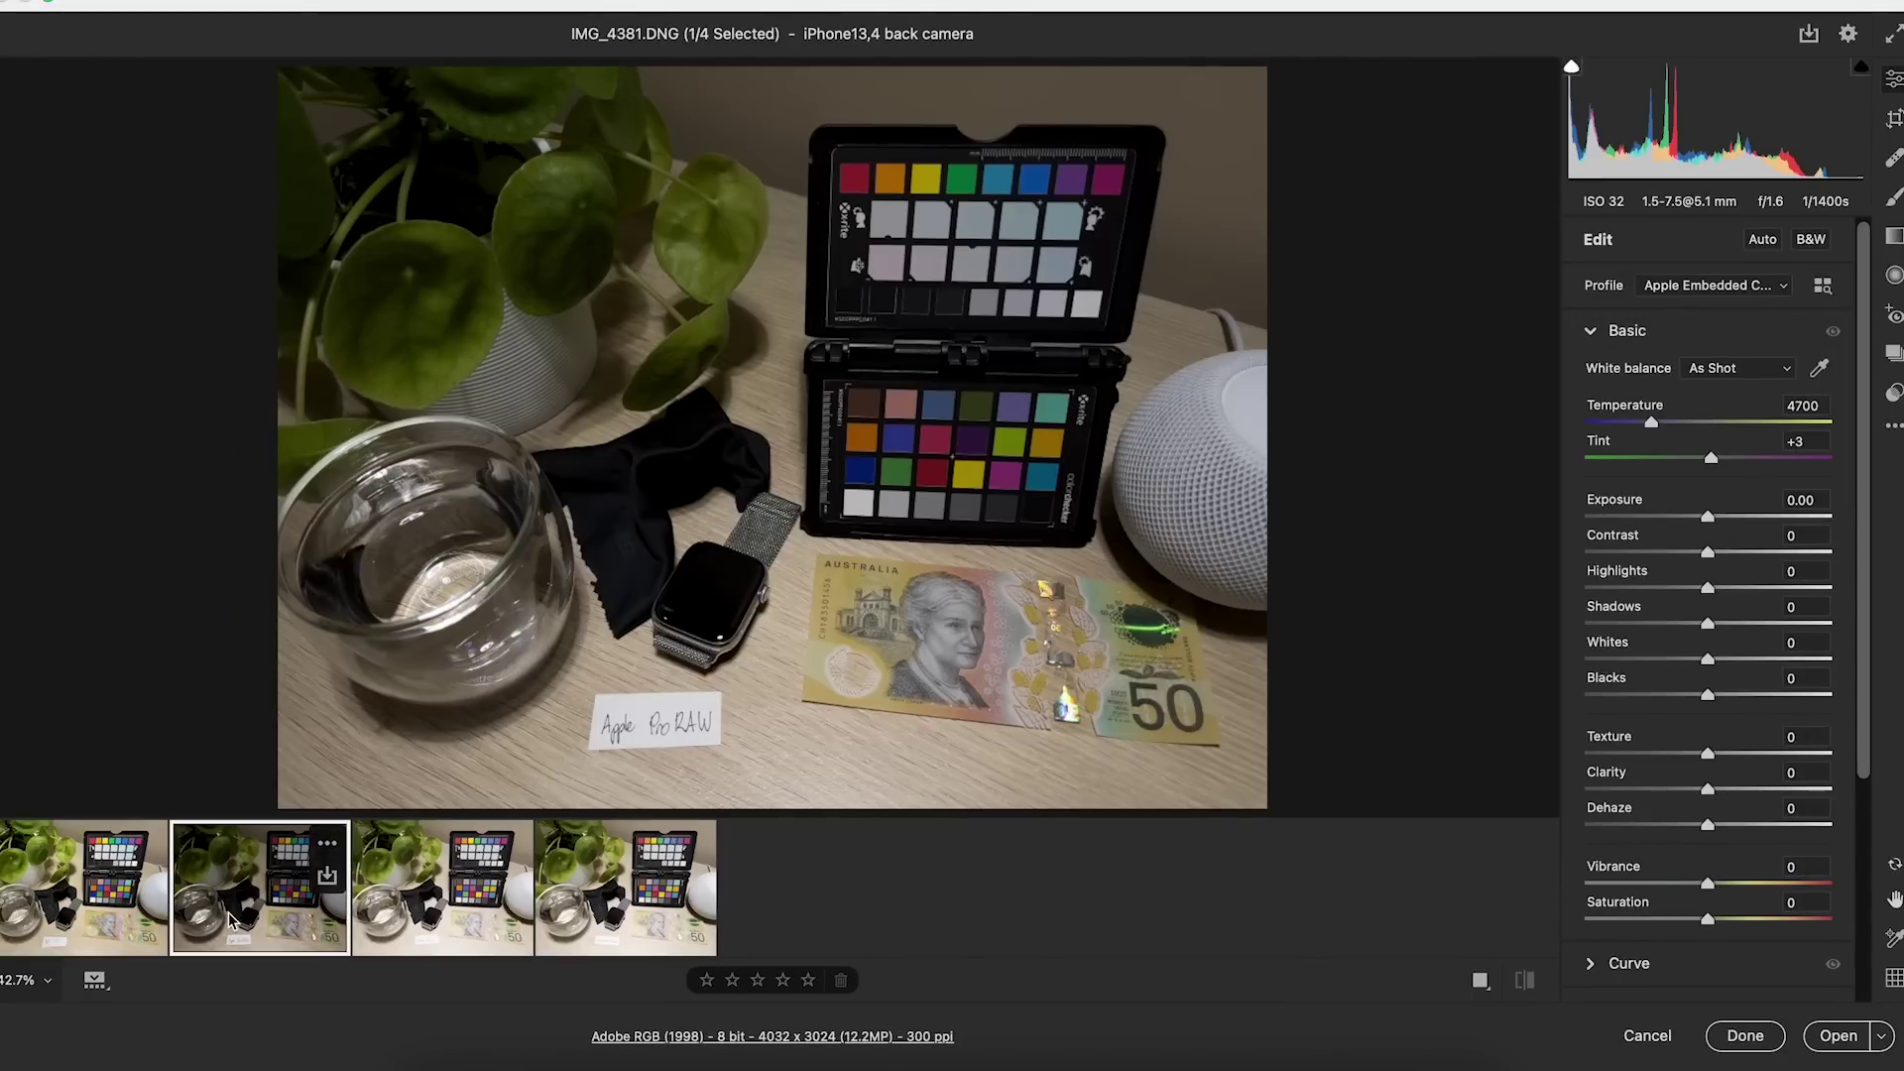
pyautogui.click(425, 907)
pyautogui.click(577, 904)
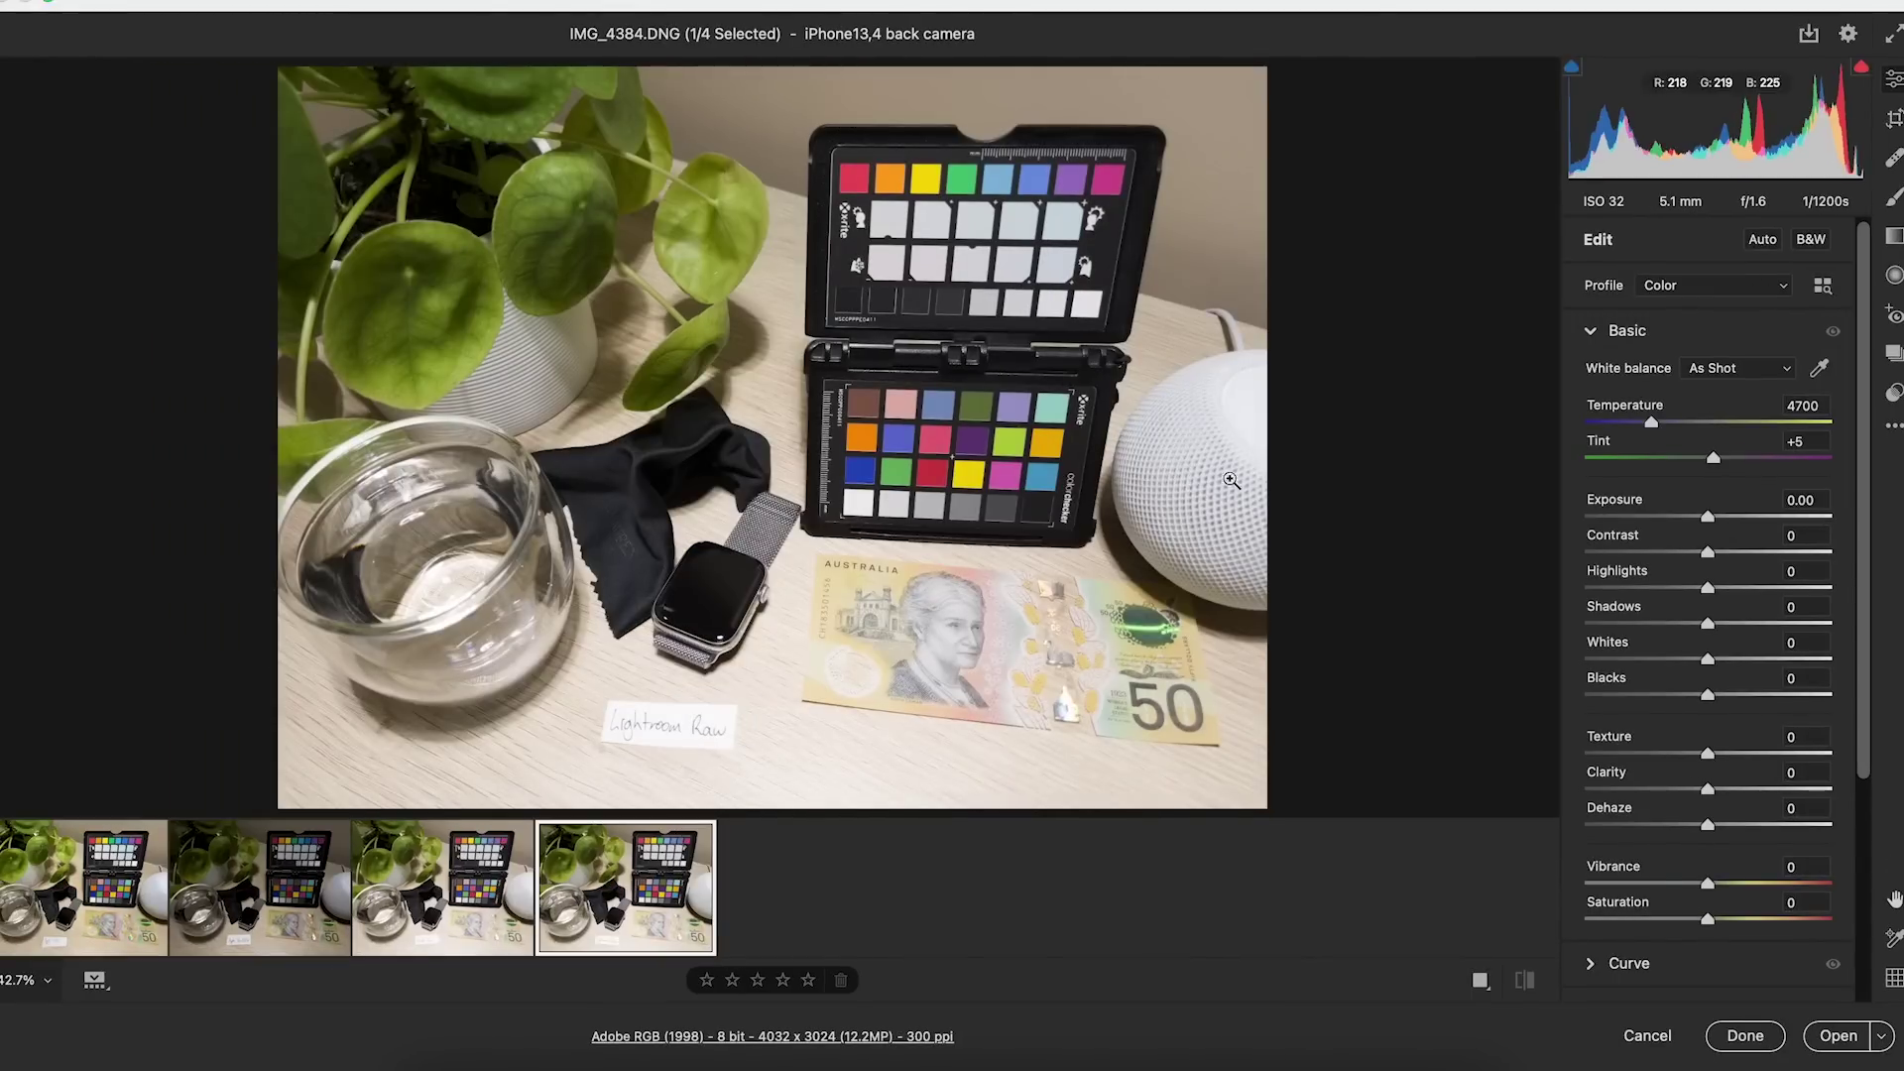
pyautogui.click(1762, 239)
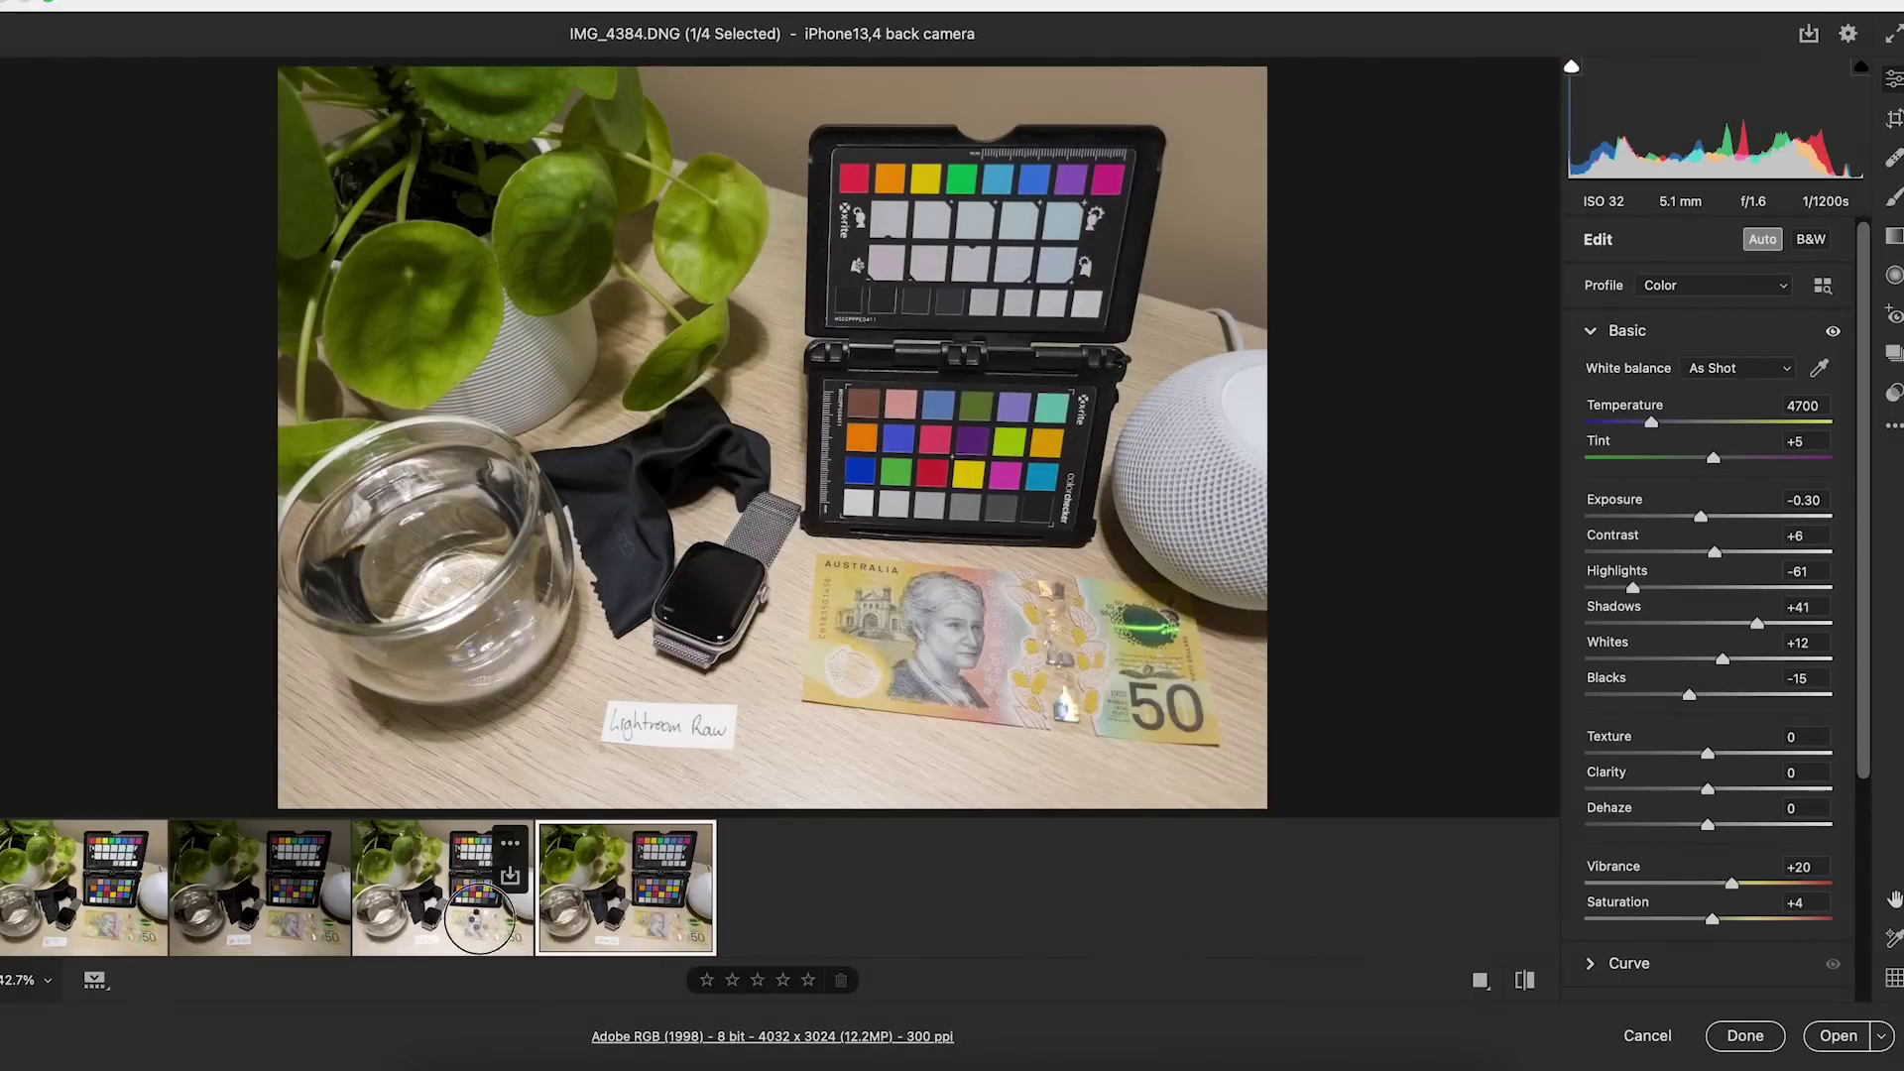
# Apply Auto tone to the ProRAW shot IMG_4381
pyautogui.click(480, 925)
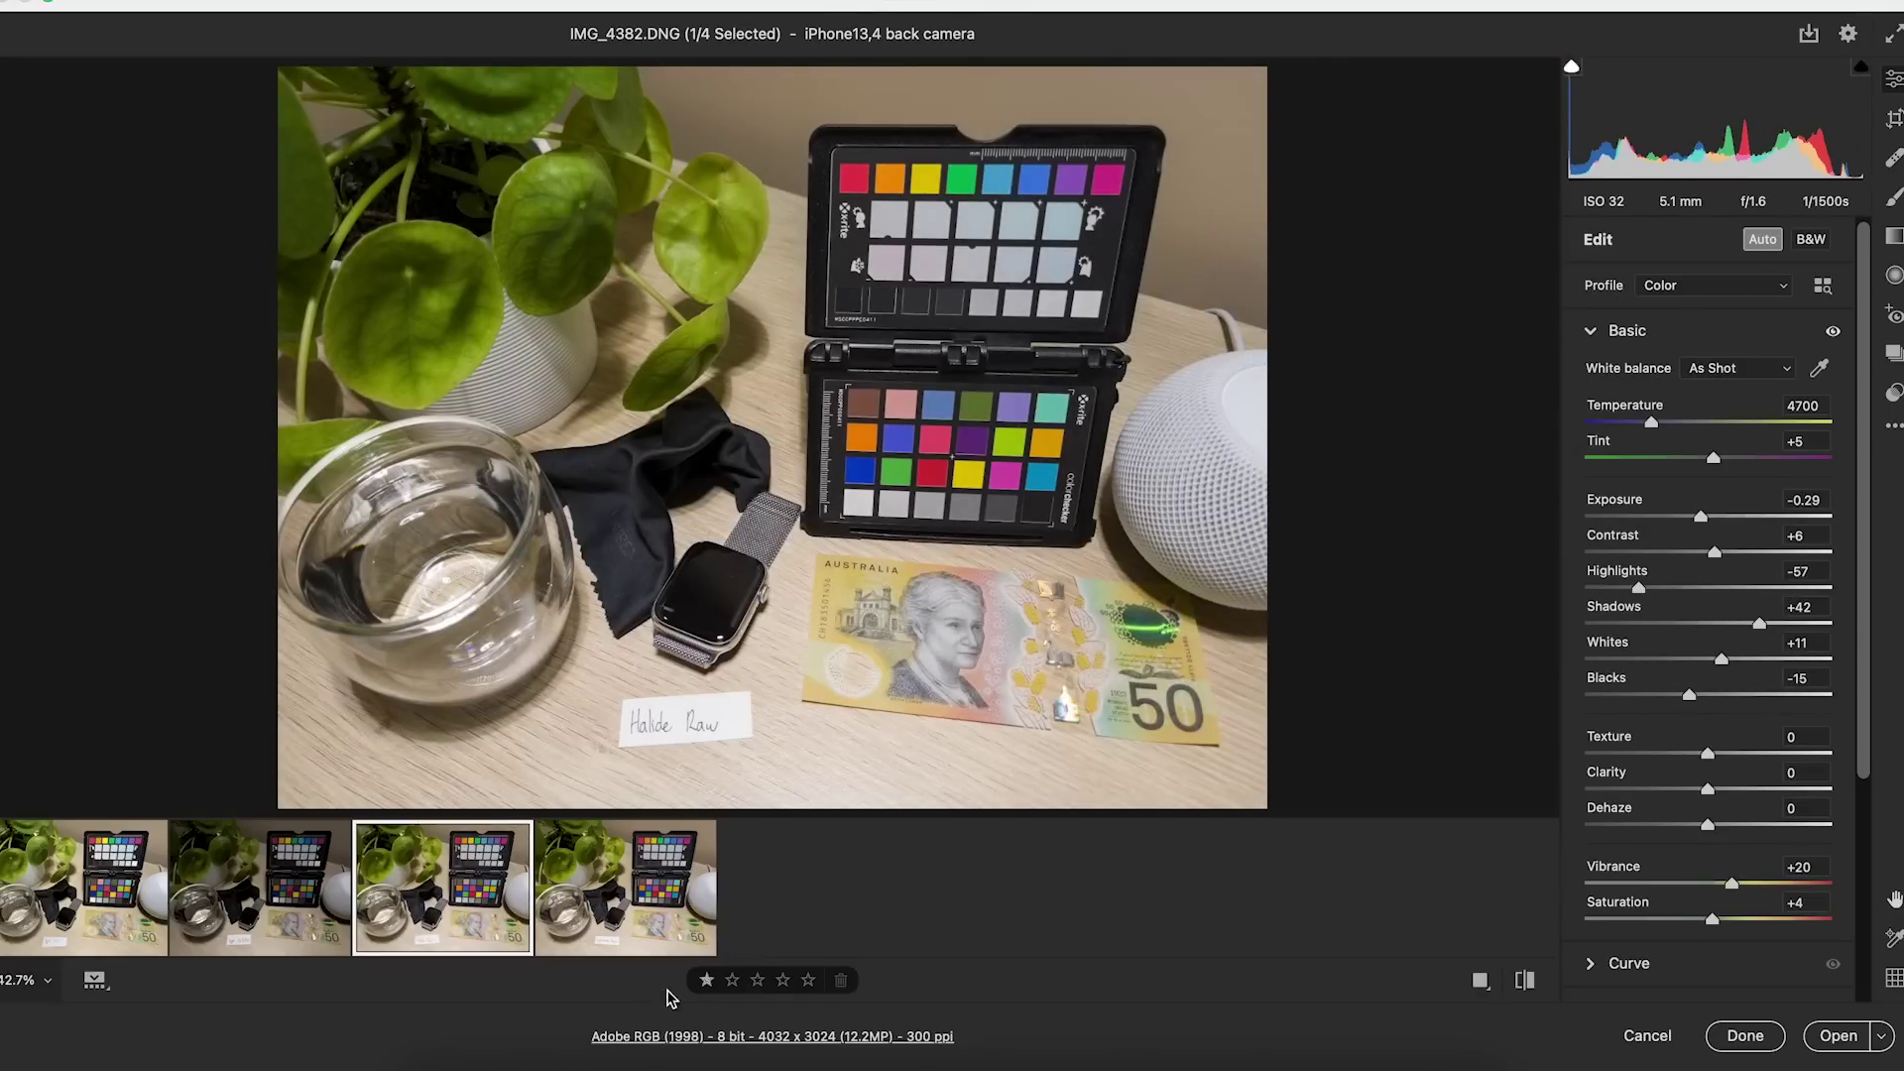
pyautogui.click(625, 932)
pyautogui.click(441, 938)
pyautogui.click(258, 937)
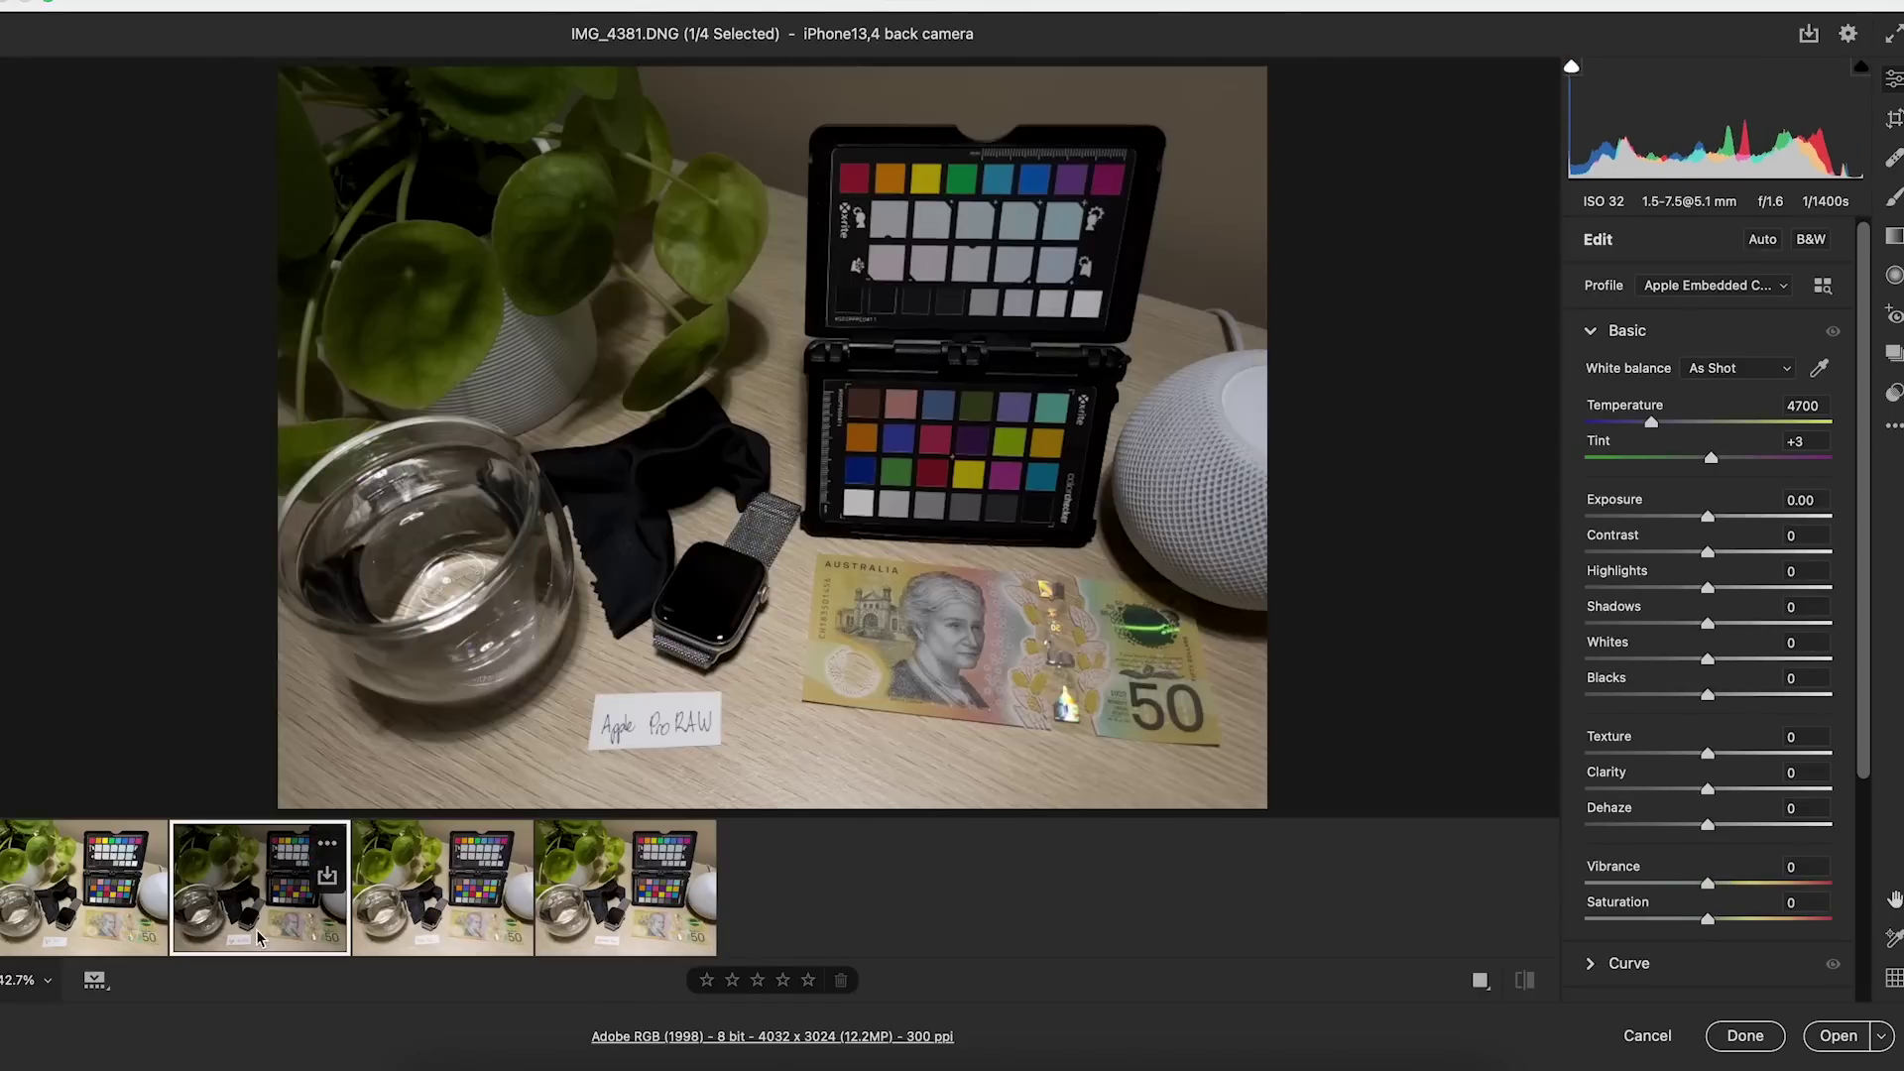
pyautogui.click(1762, 240)
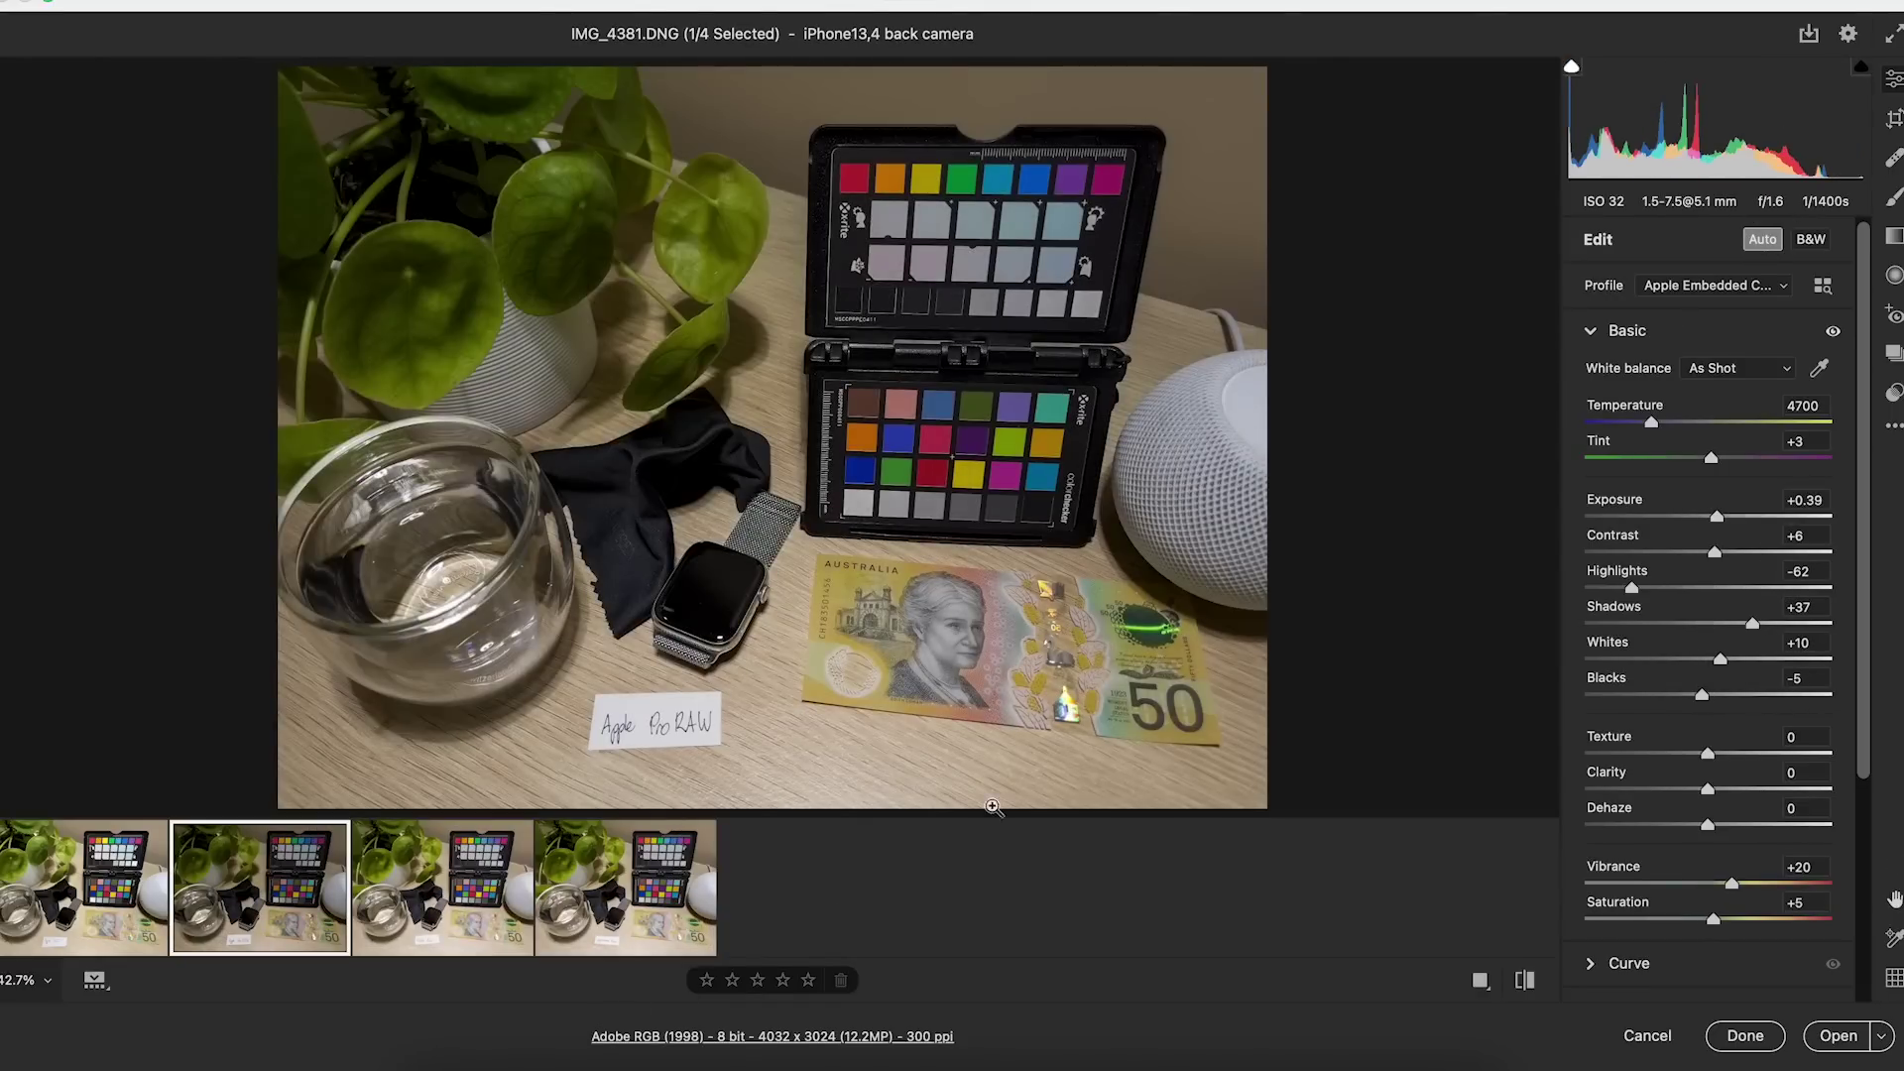
# Raise the ProRAW shot's Exposure to +1.25 and compare it against the Halide shot
pyautogui.click(422, 942)
pyautogui.click(299, 937)
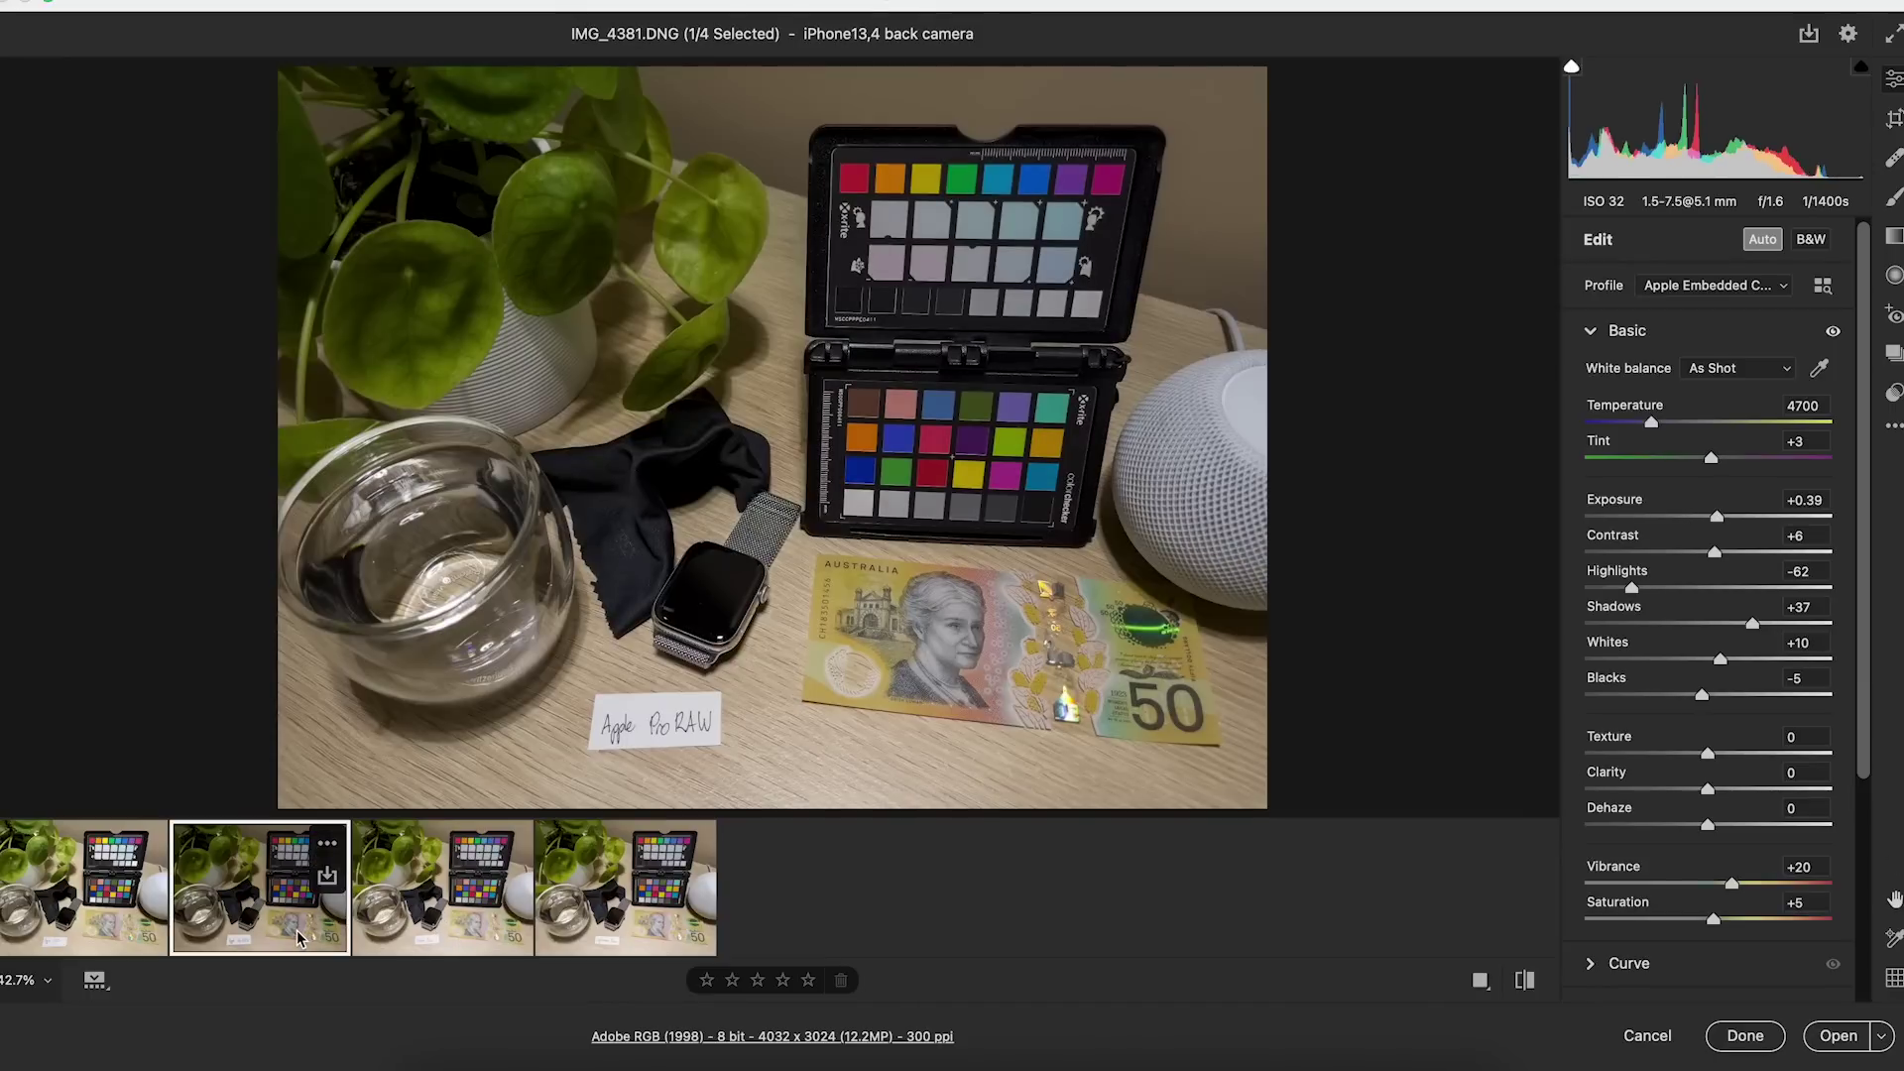
pyautogui.moveTo(1714, 512); pyautogui.dragTo(1741, 522)
pyautogui.click(436, 938)
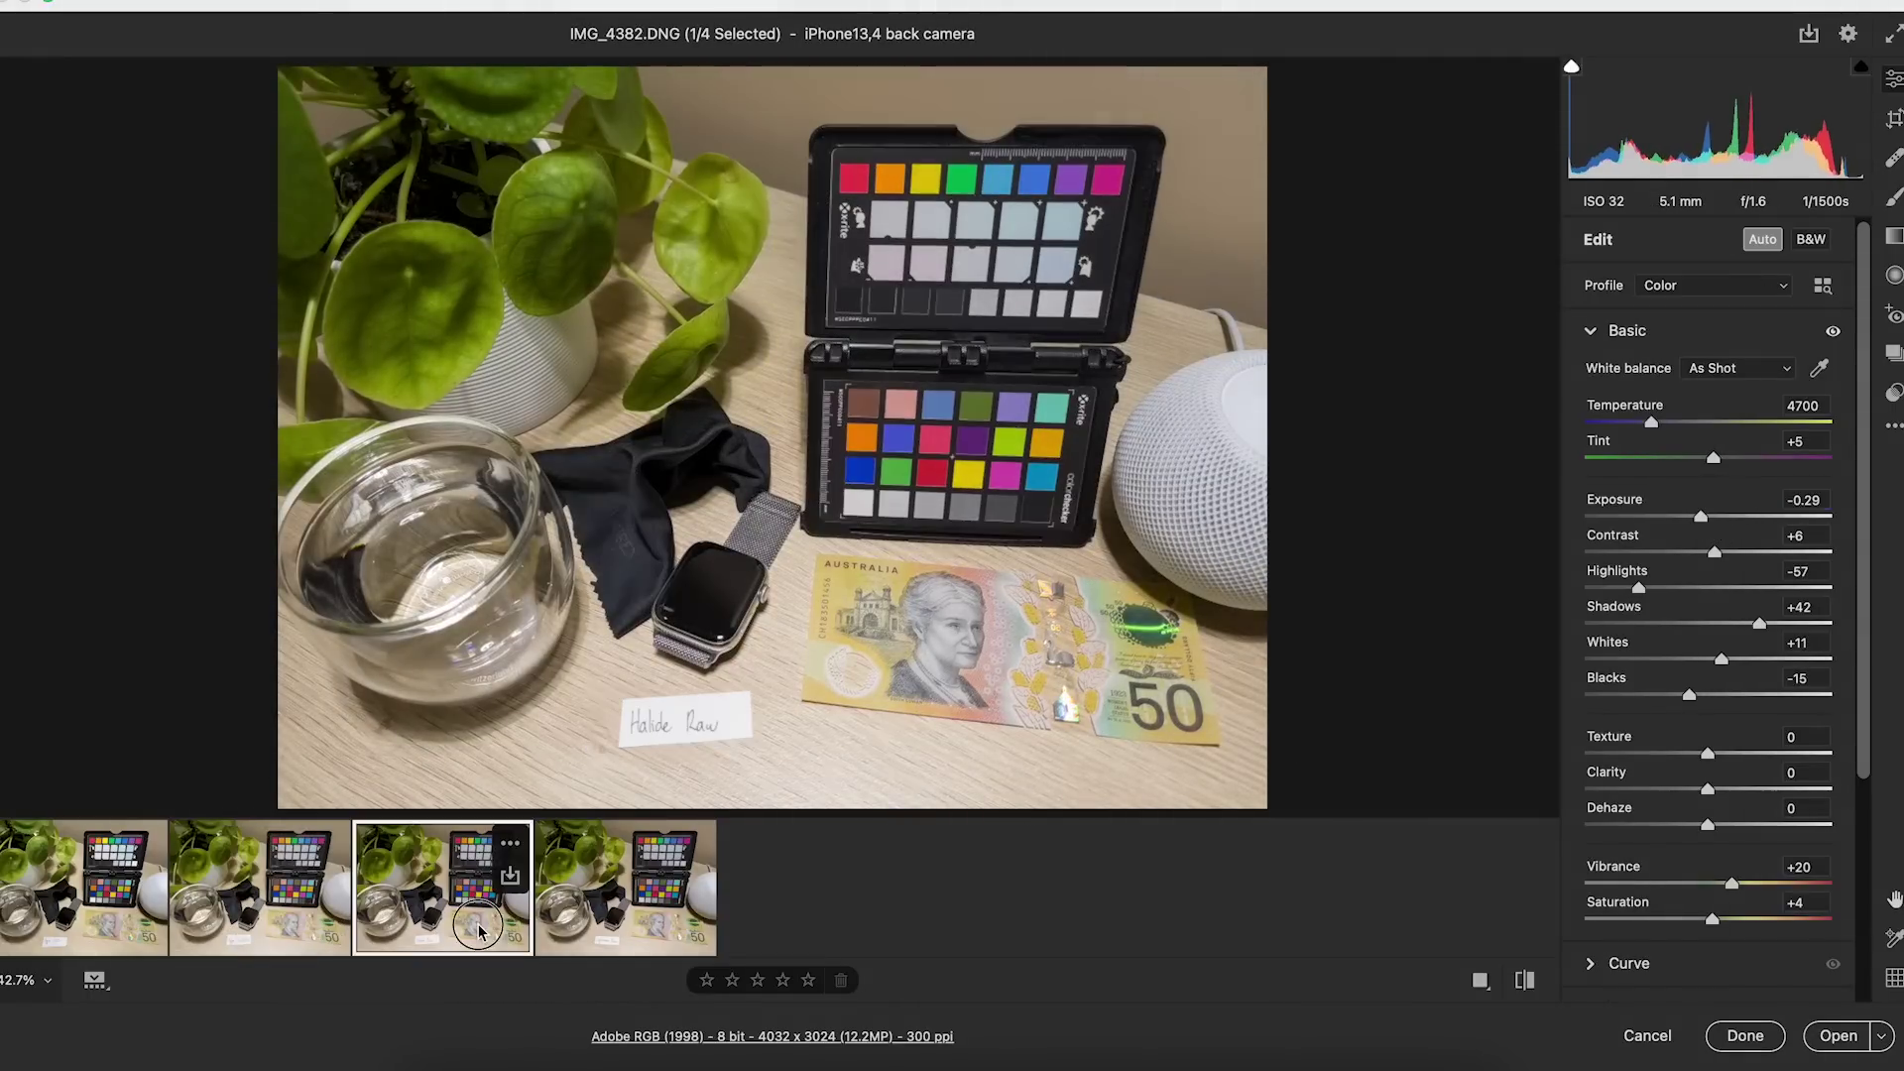
pyautogui.click(305, 944)
# Compare the HEIC, ProRAW, Halide and Lightroom versions, ending on Halide IMG_4382
pyautogui.click(436, 912)
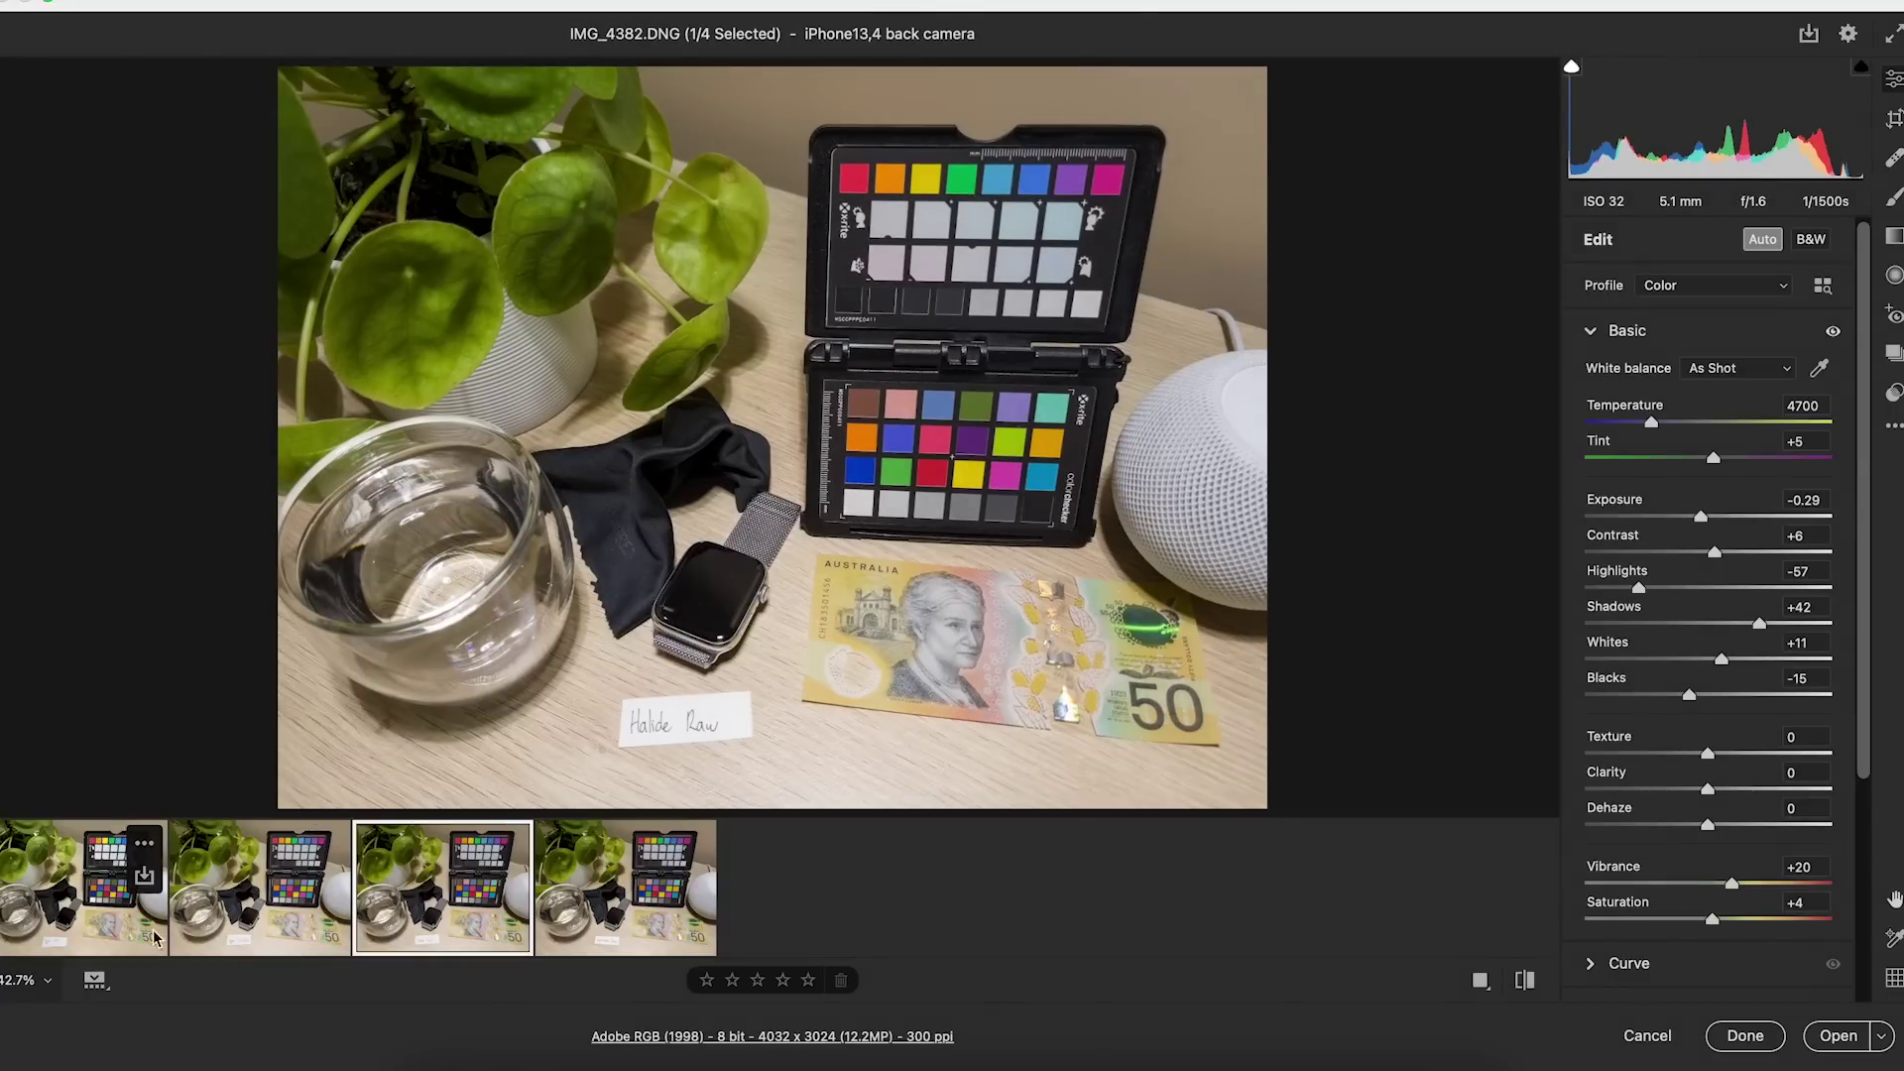
pyautogui.click(84, 913)
pyautogui.click(234, 922)
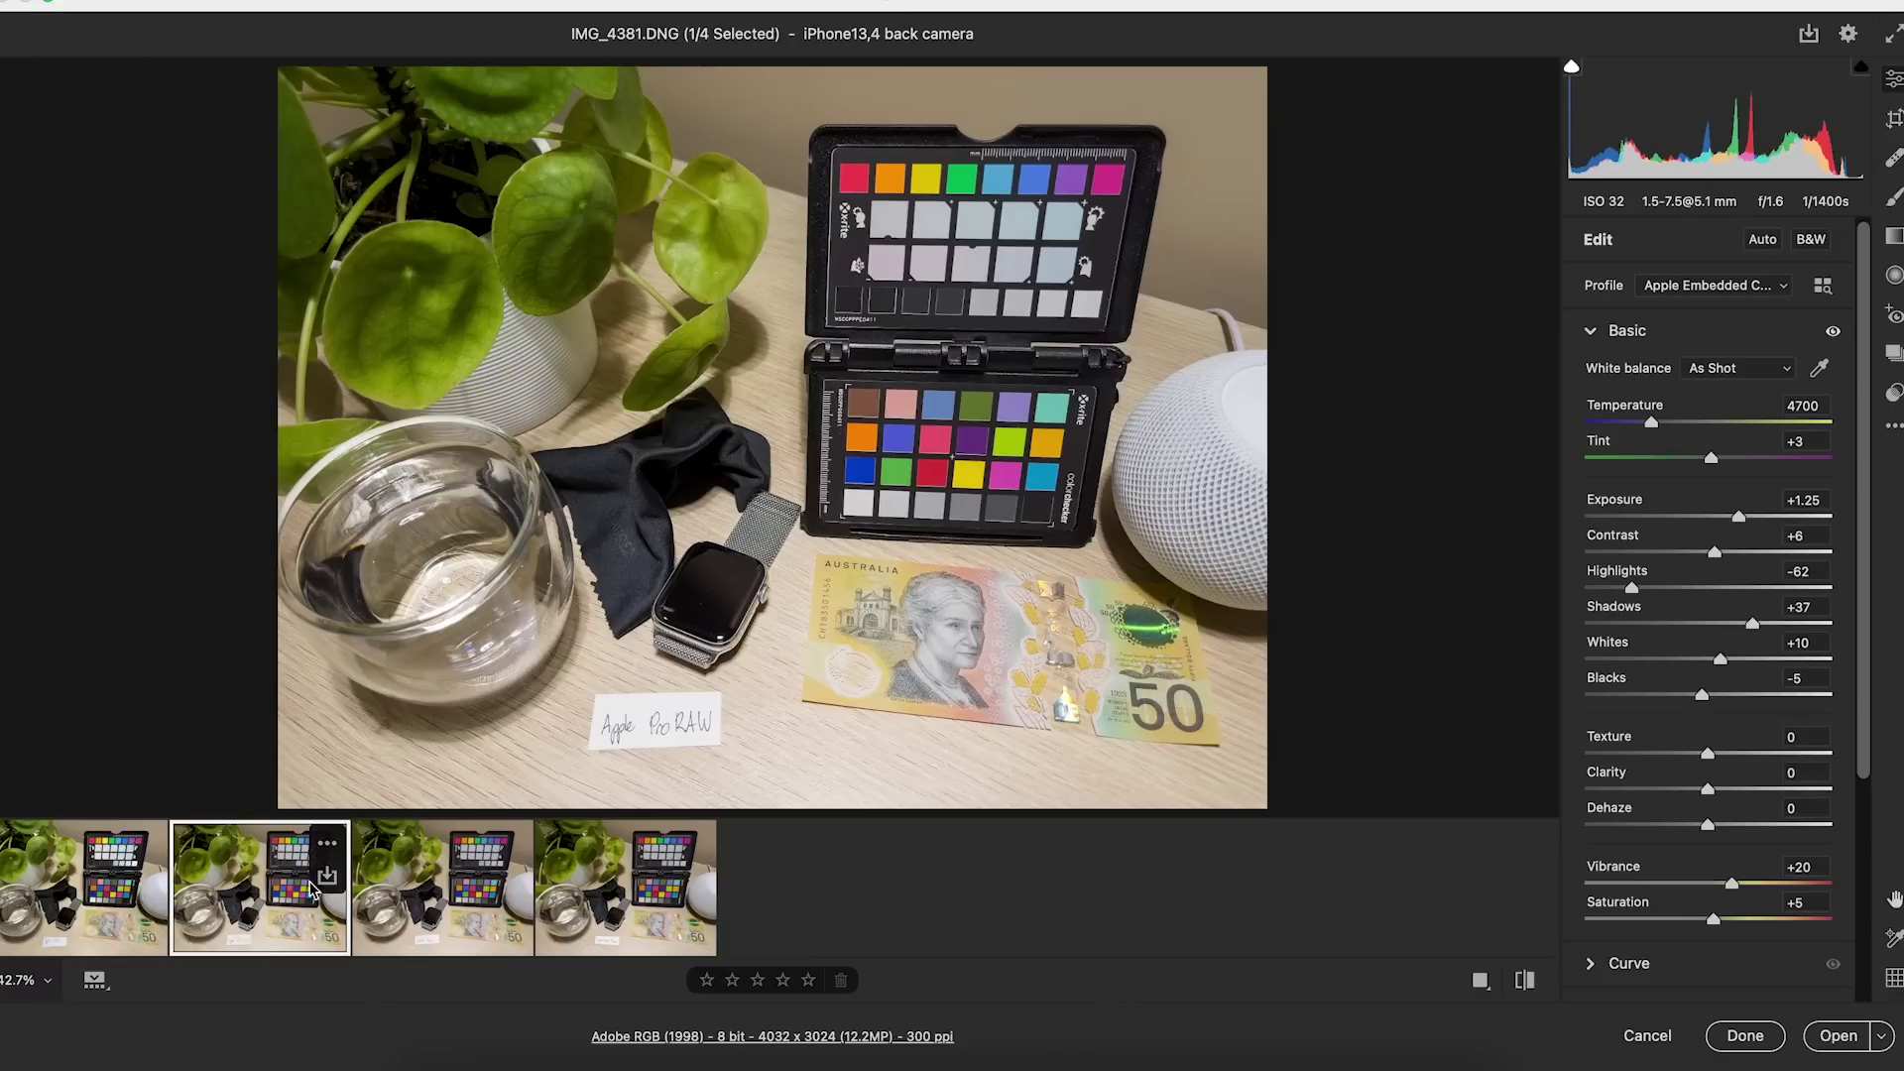
pyautogui.click(441, 898)
pyautogui.click(630, 897)
pyautogui.click(459, 931)
pyautogui.click(332, 922)
pyautogui.click(429, 922)
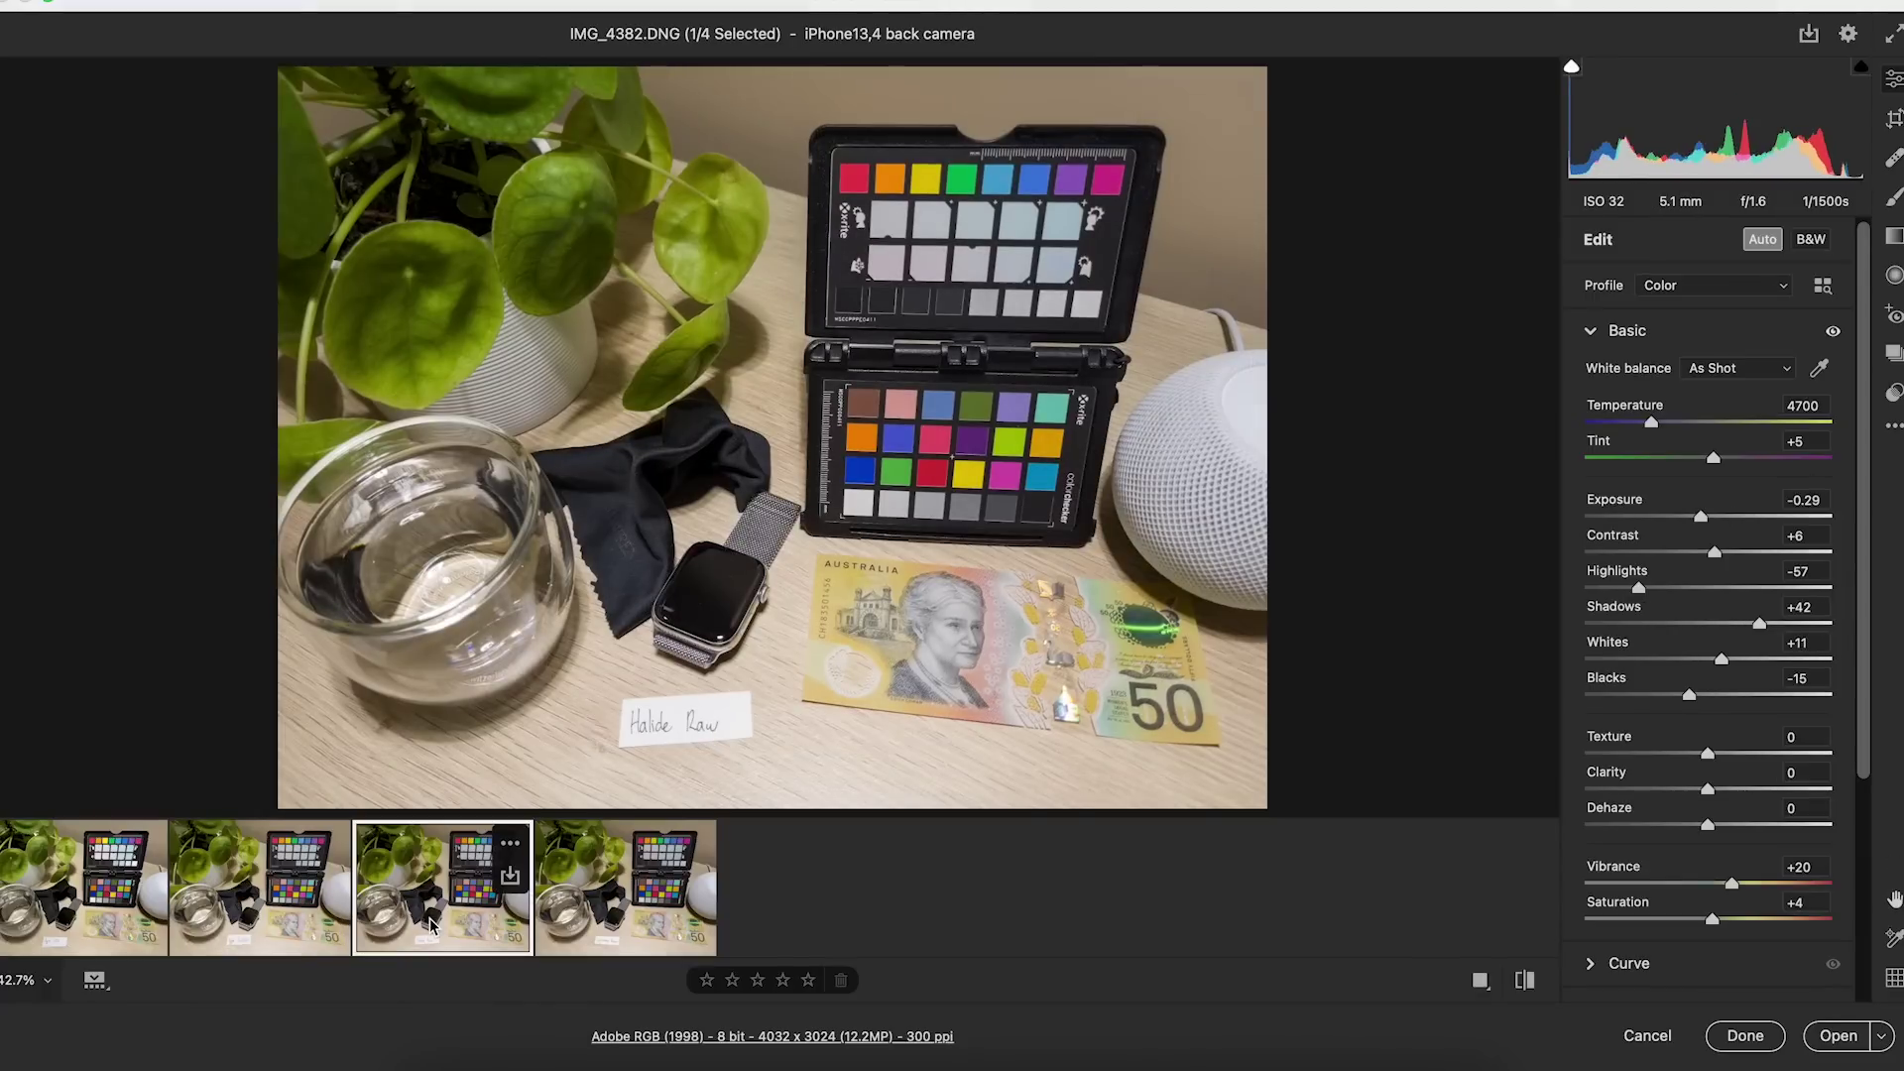
# Zoom the ProRAW shot's leaves to 76.1% and lift its Shadows to +95
pyautogui.click(306, 939)
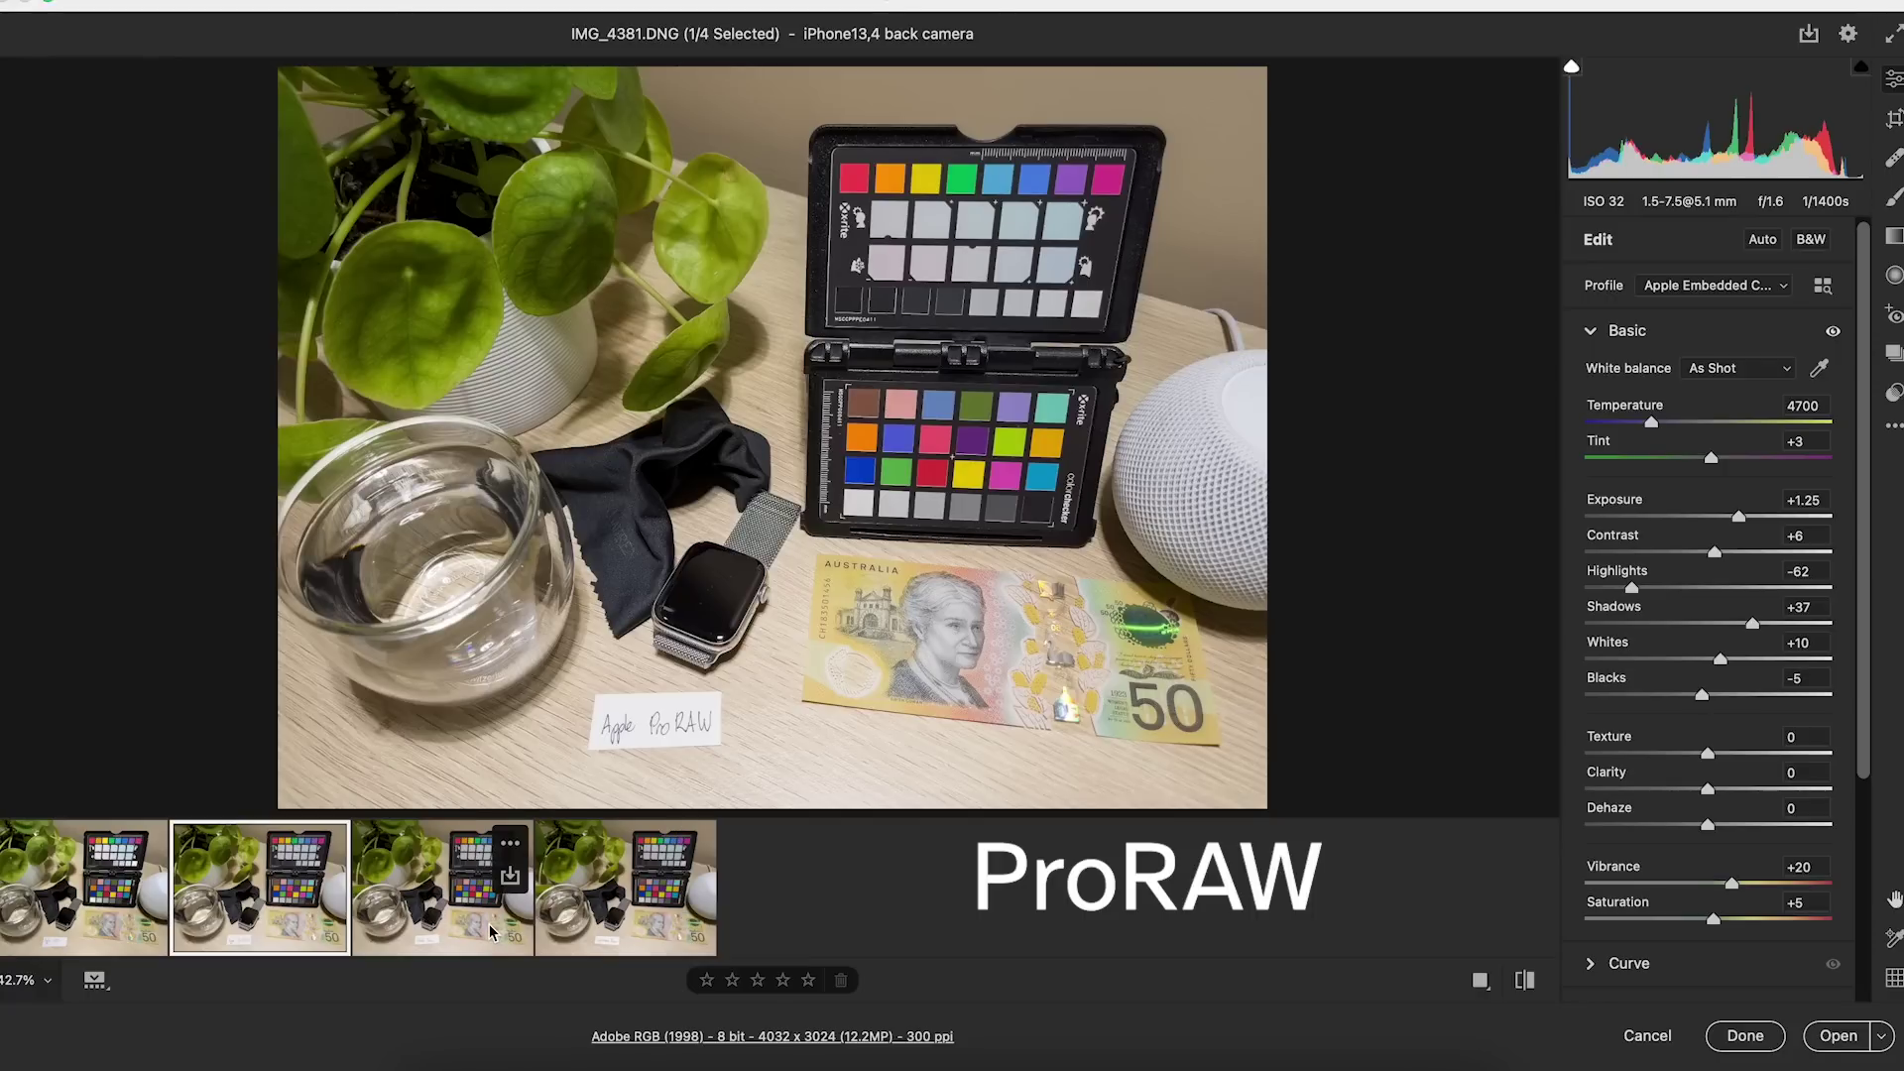
pyautogui.click(421, 214)
pyautogui.moveTo(584, 209); pyautogui.dragTo(757, 391)
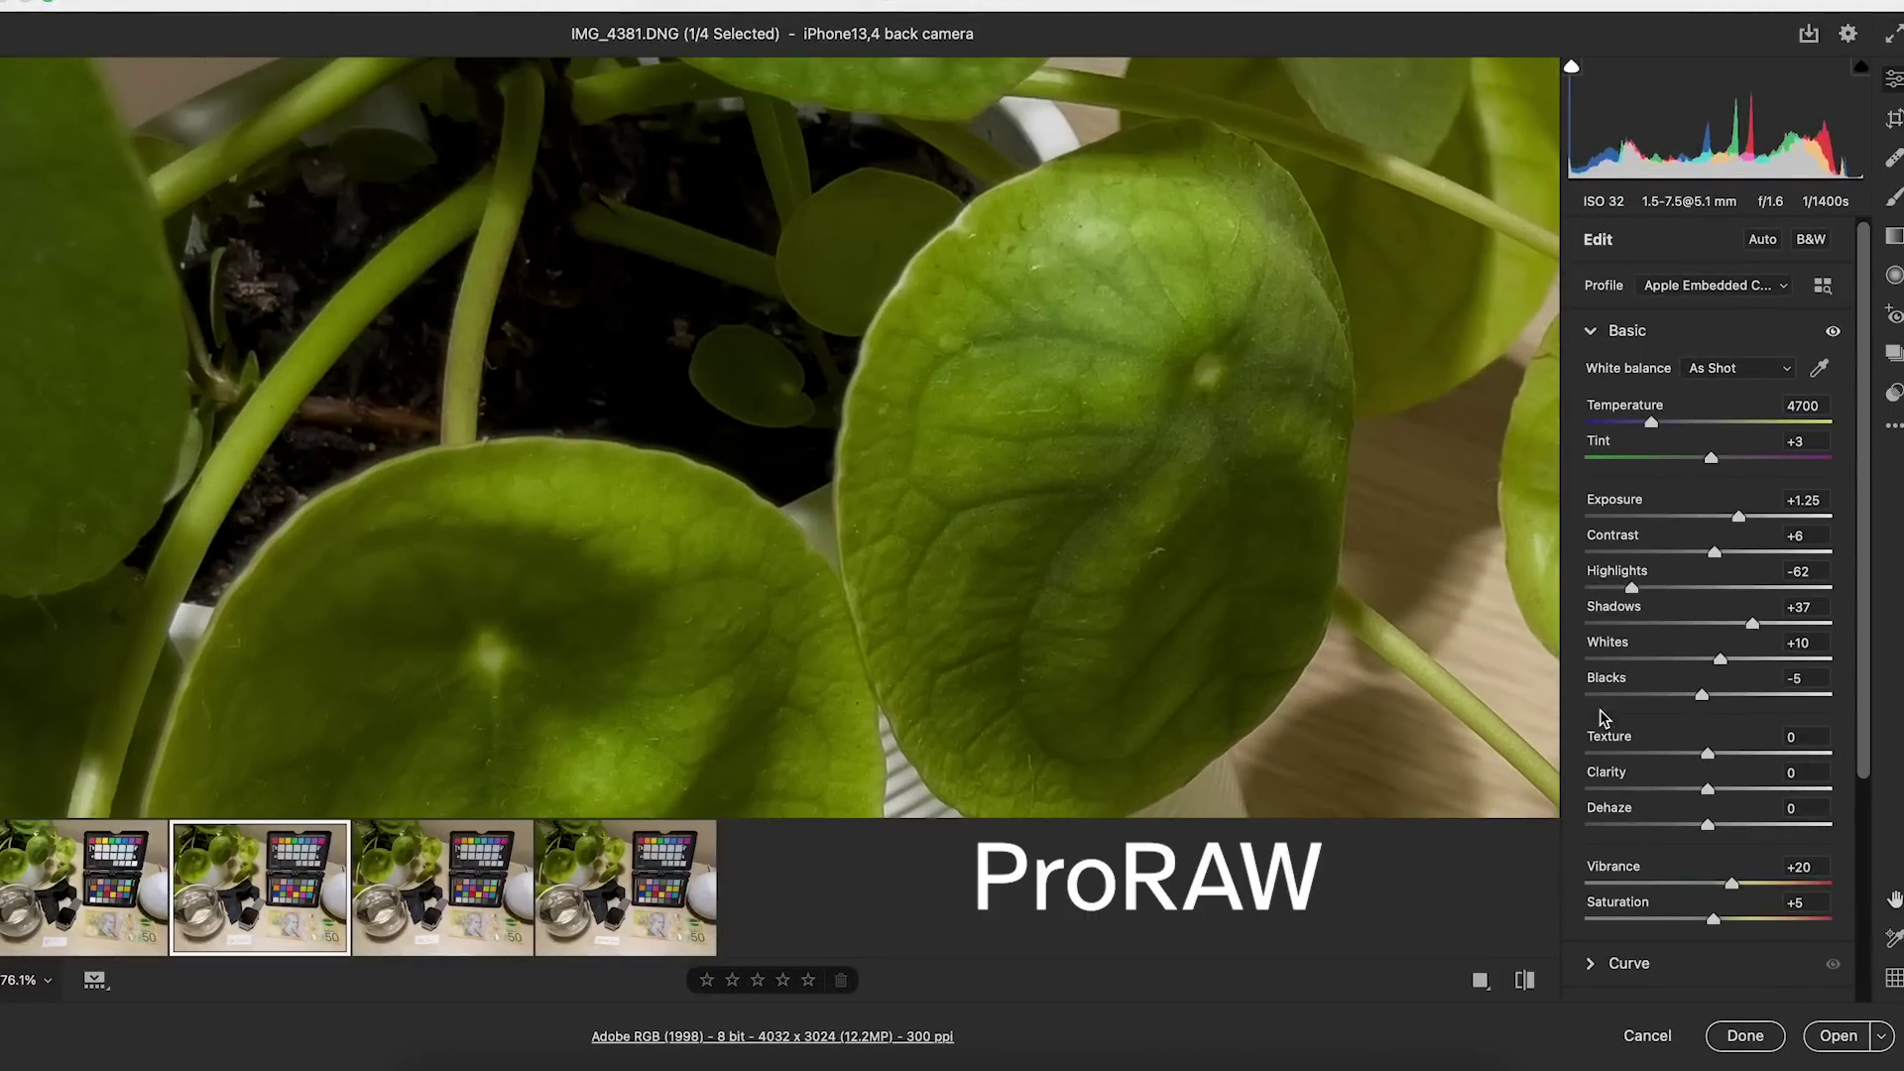
pyautogui.moveTo(1753, 622); pyautogui.dragTo(1827, 624)
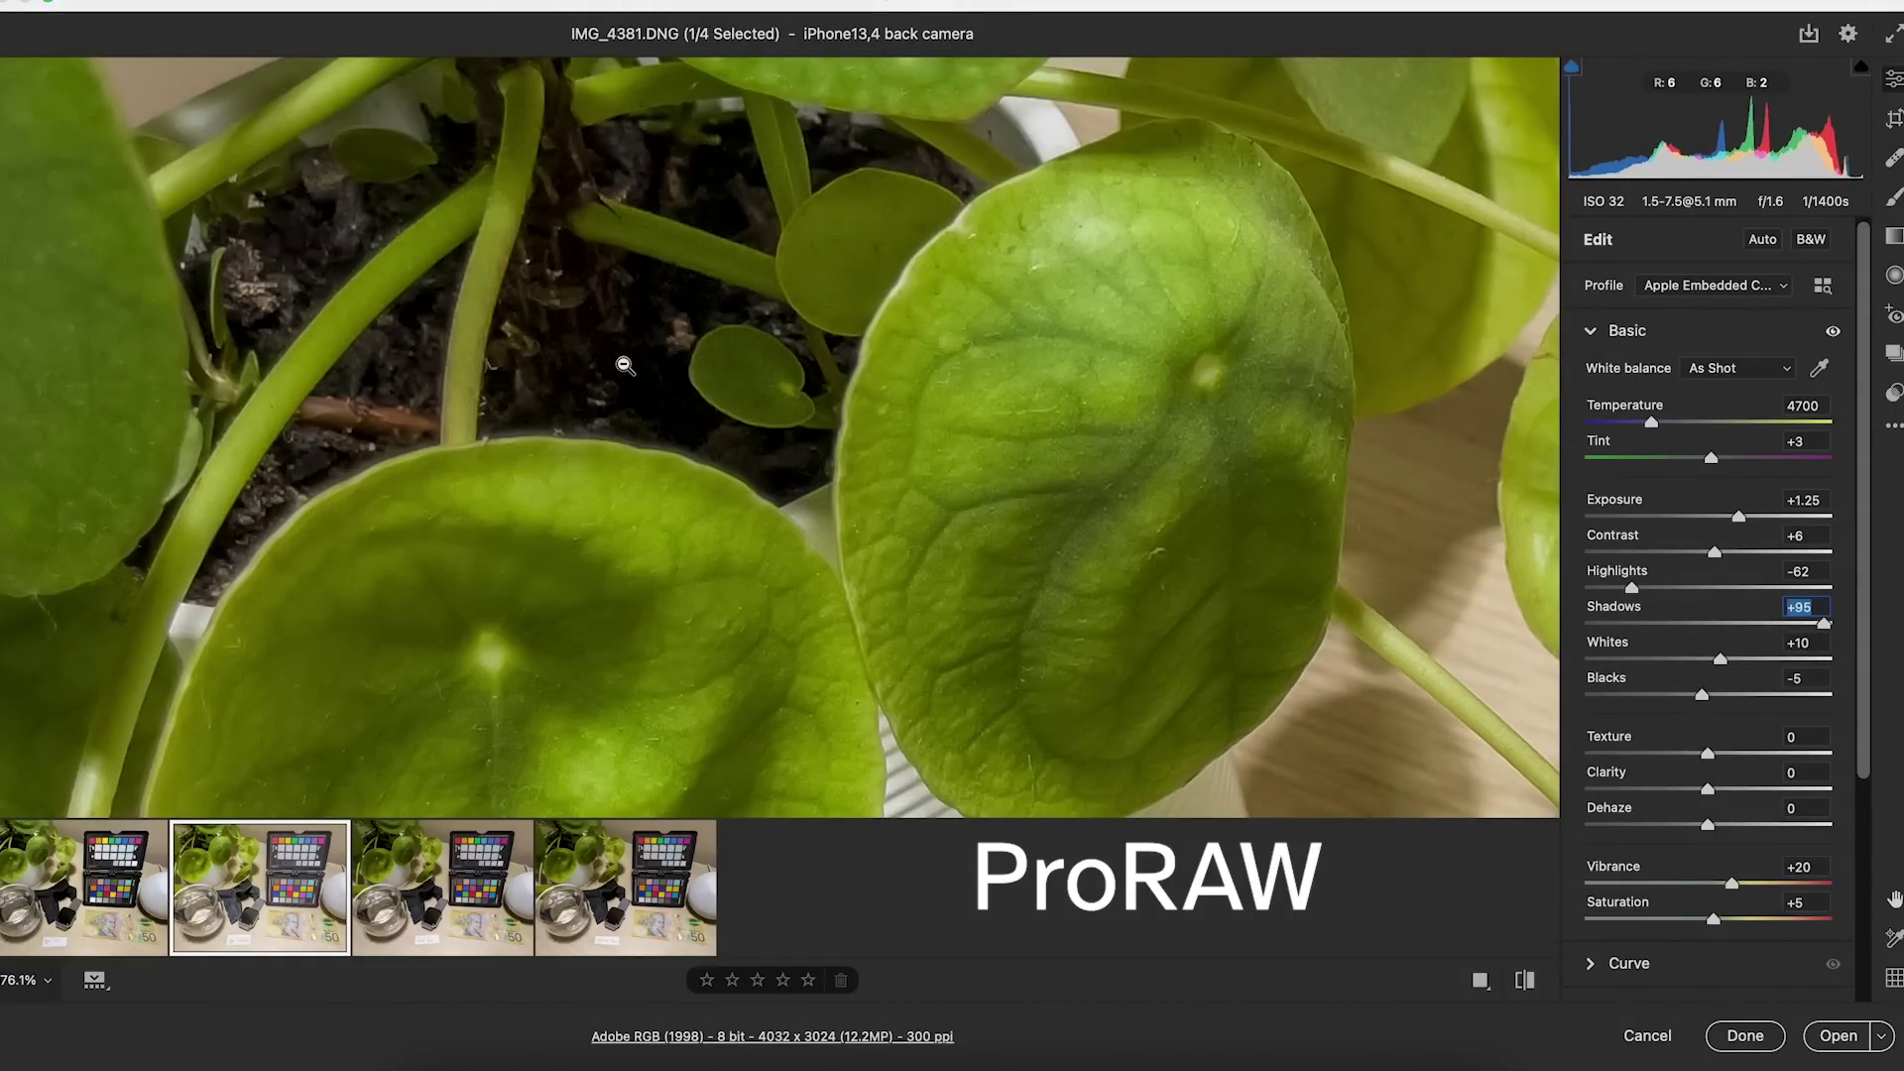
# Push the Halide shot's Shadows to +100 and compare its noise with the ProRAW version
pyautogui.click(428, 936)
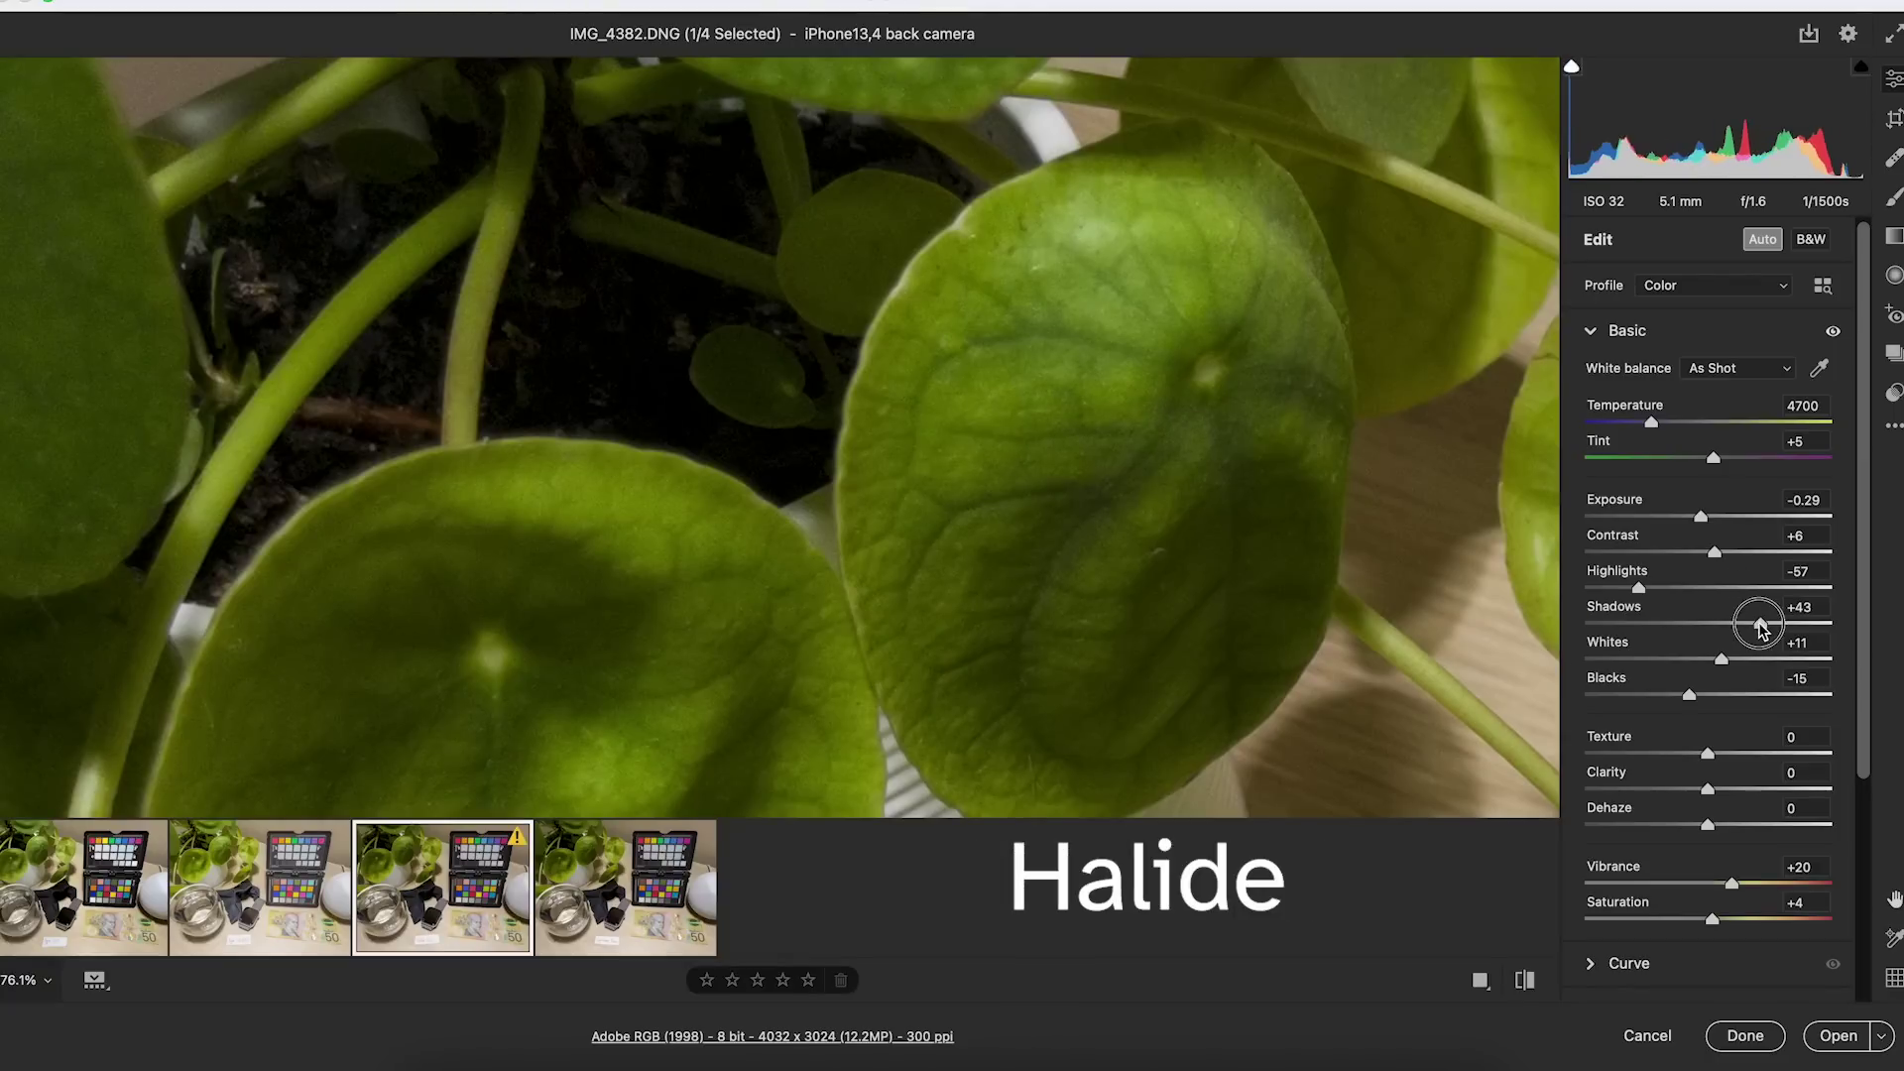
pyautogui.moveTo(1760, 625); pyautogui.dragTo(1875, 621)
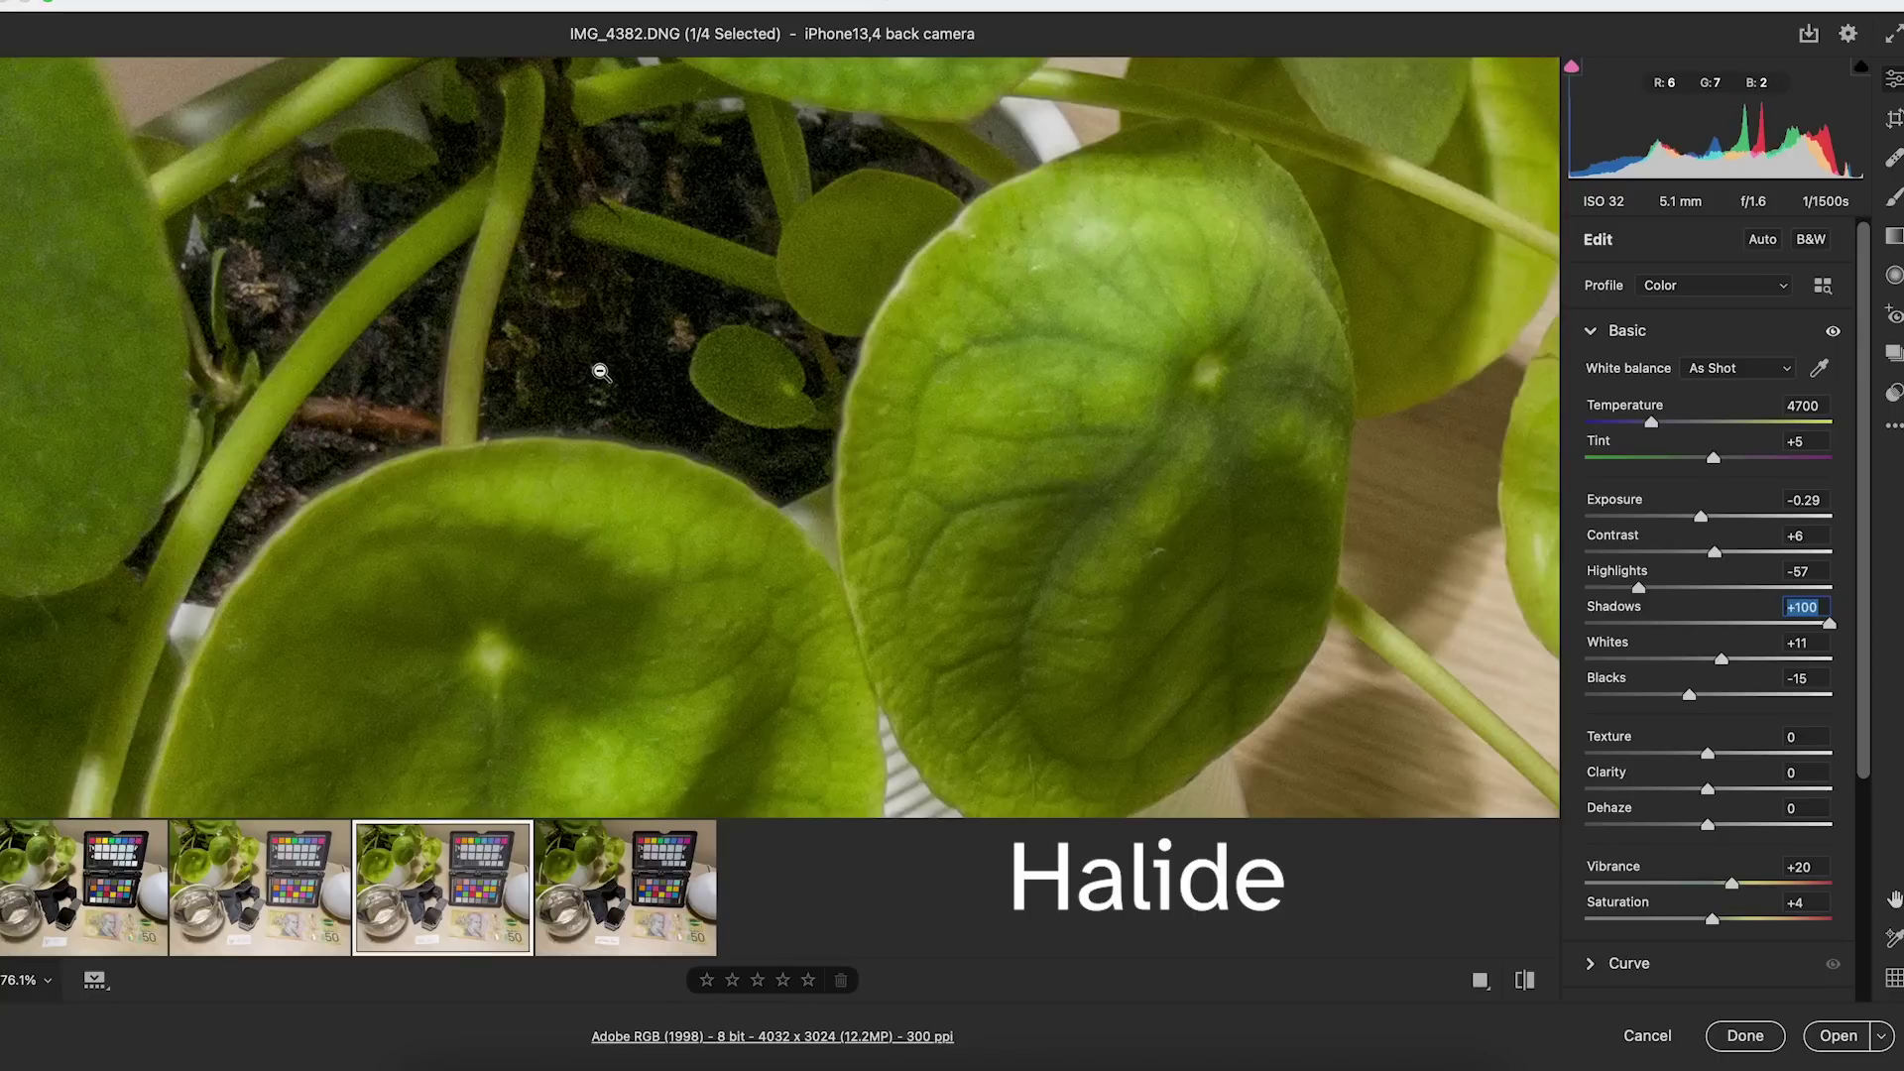
pyautogui.click(260, 918)
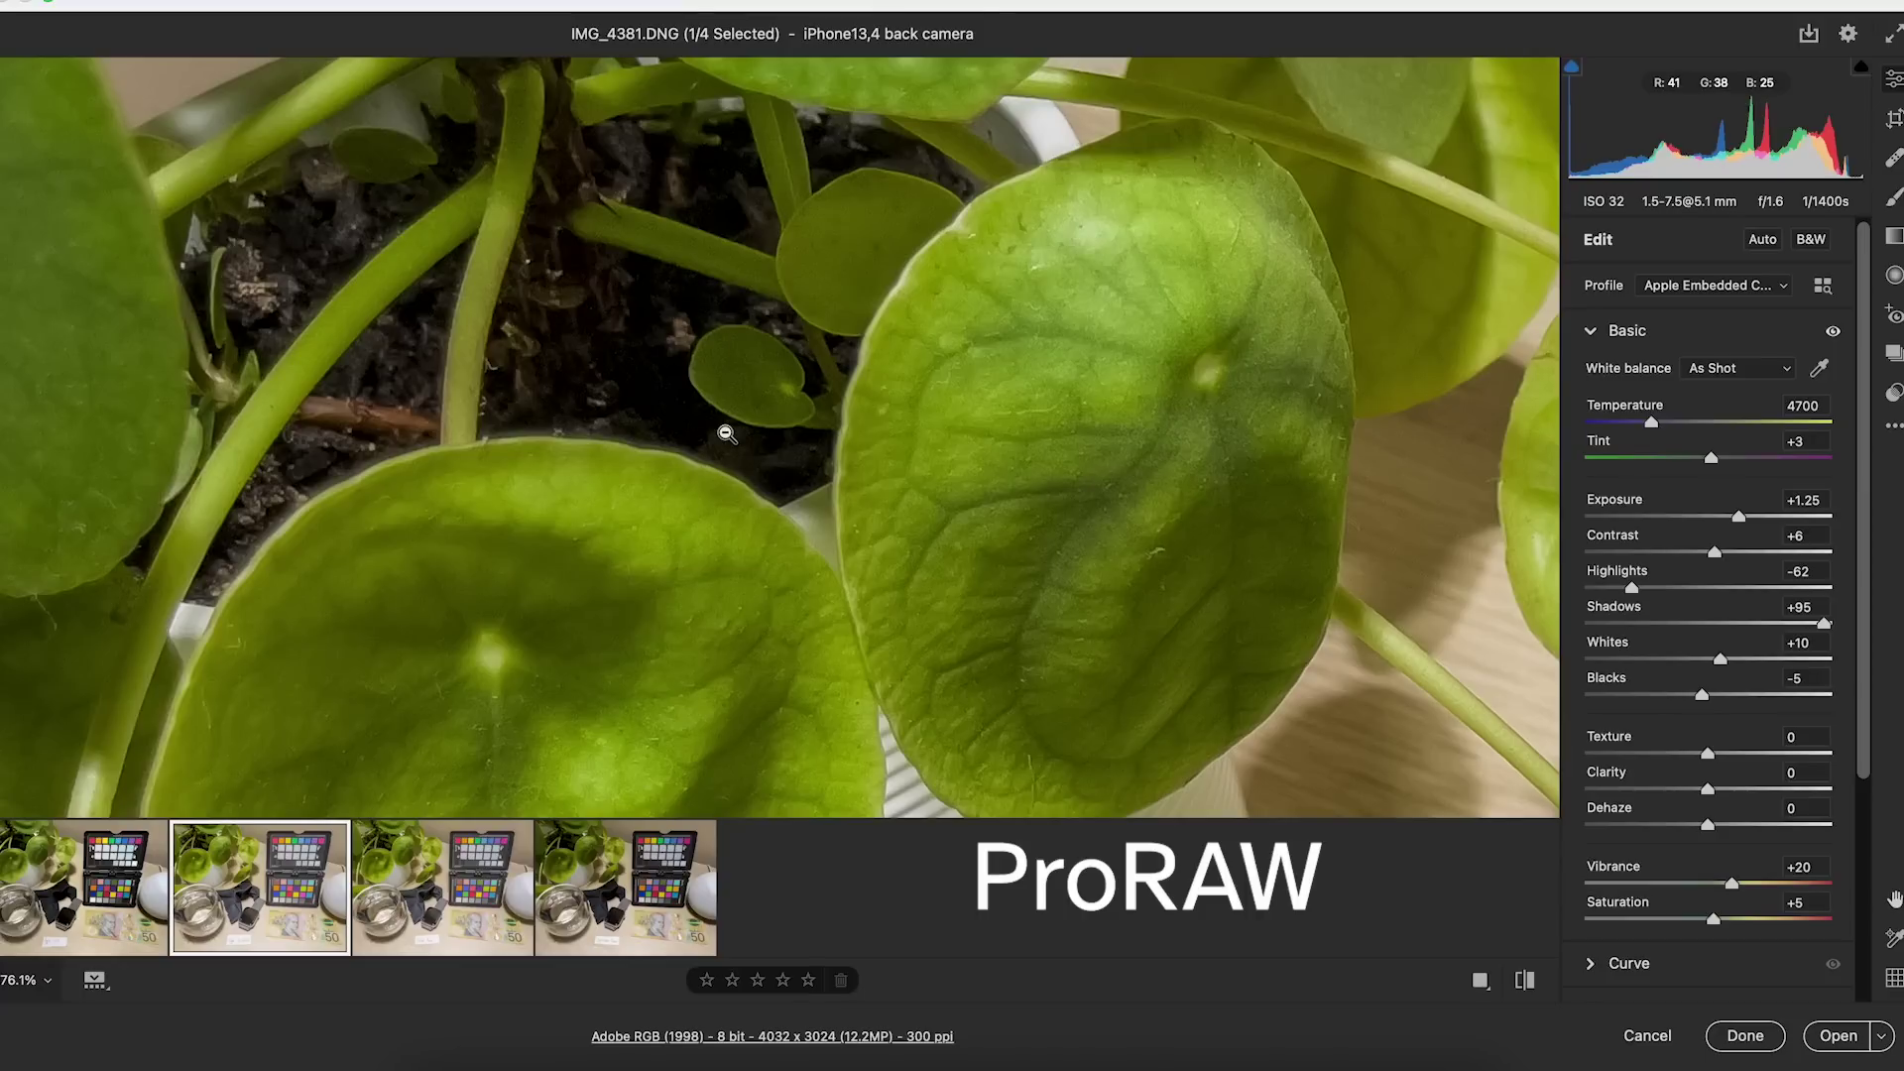
pyautogui.scroll(5, 625, 199)
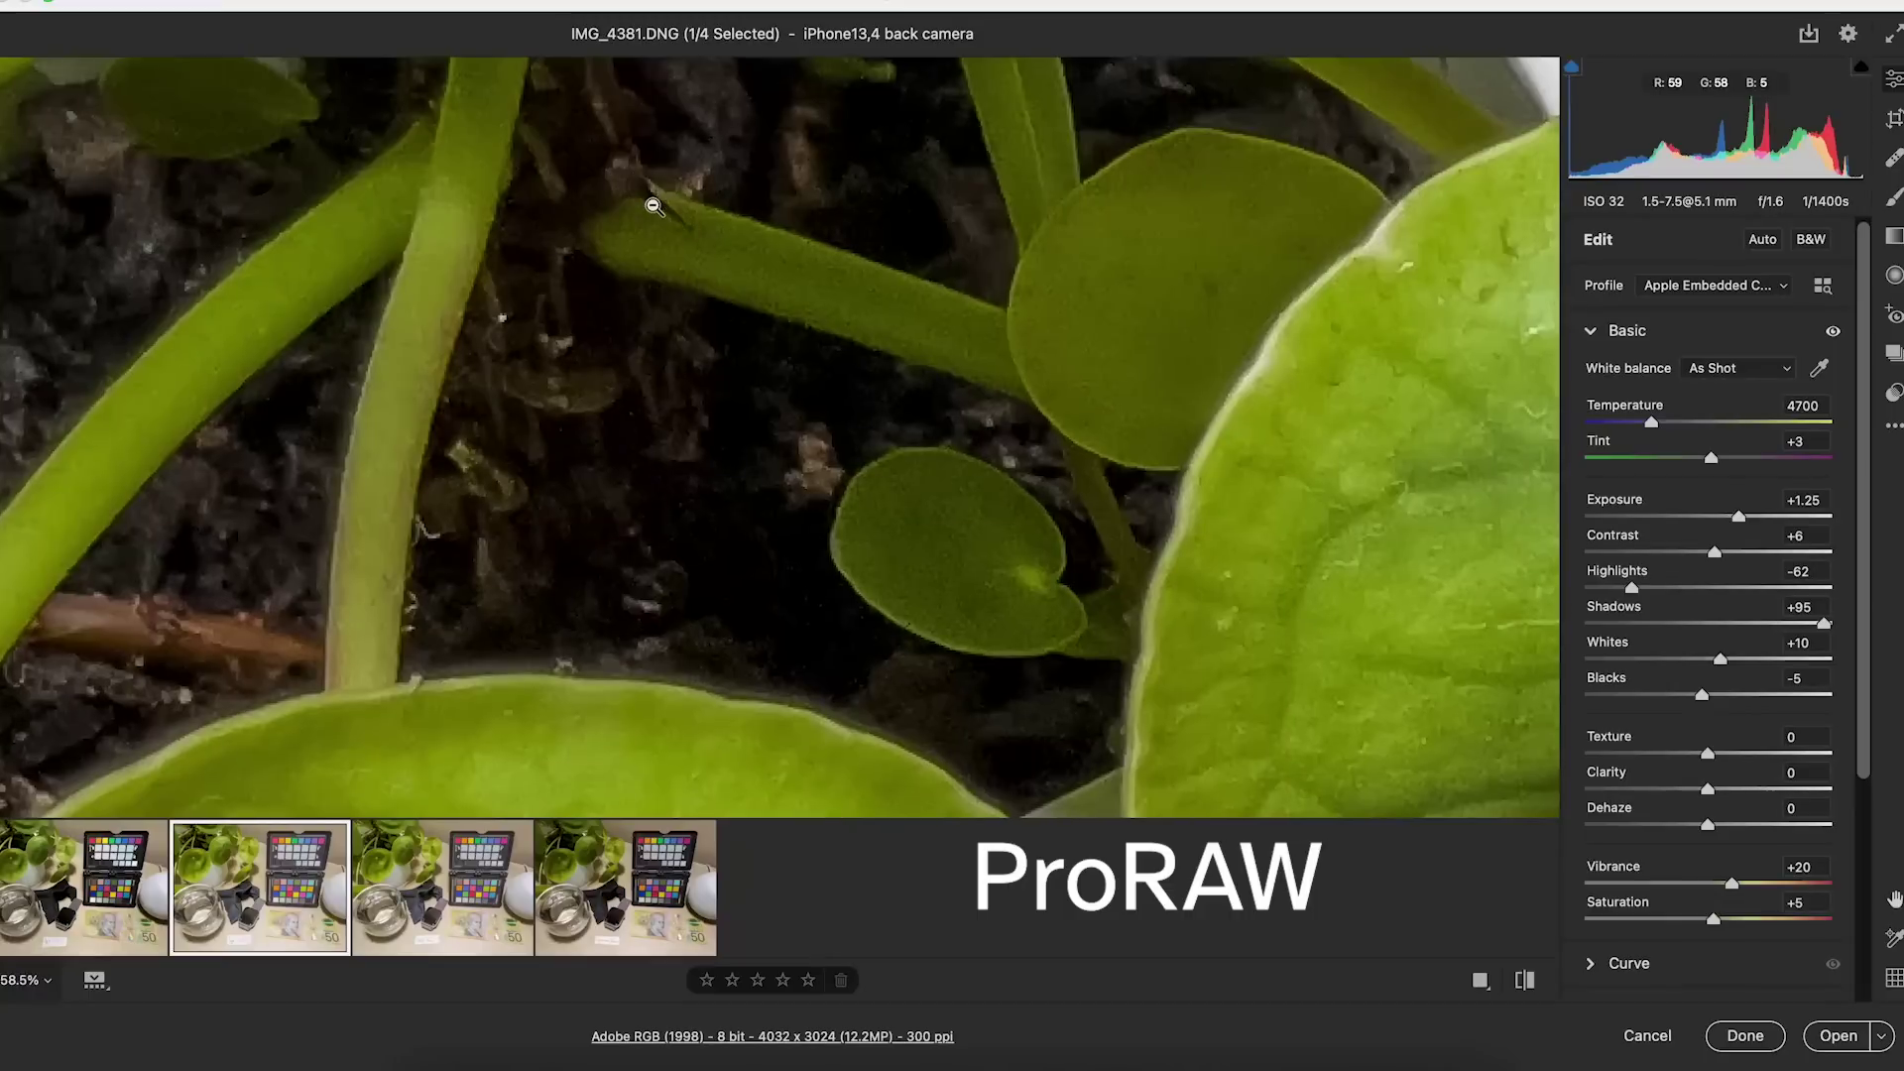
pyautogui.press('Right')
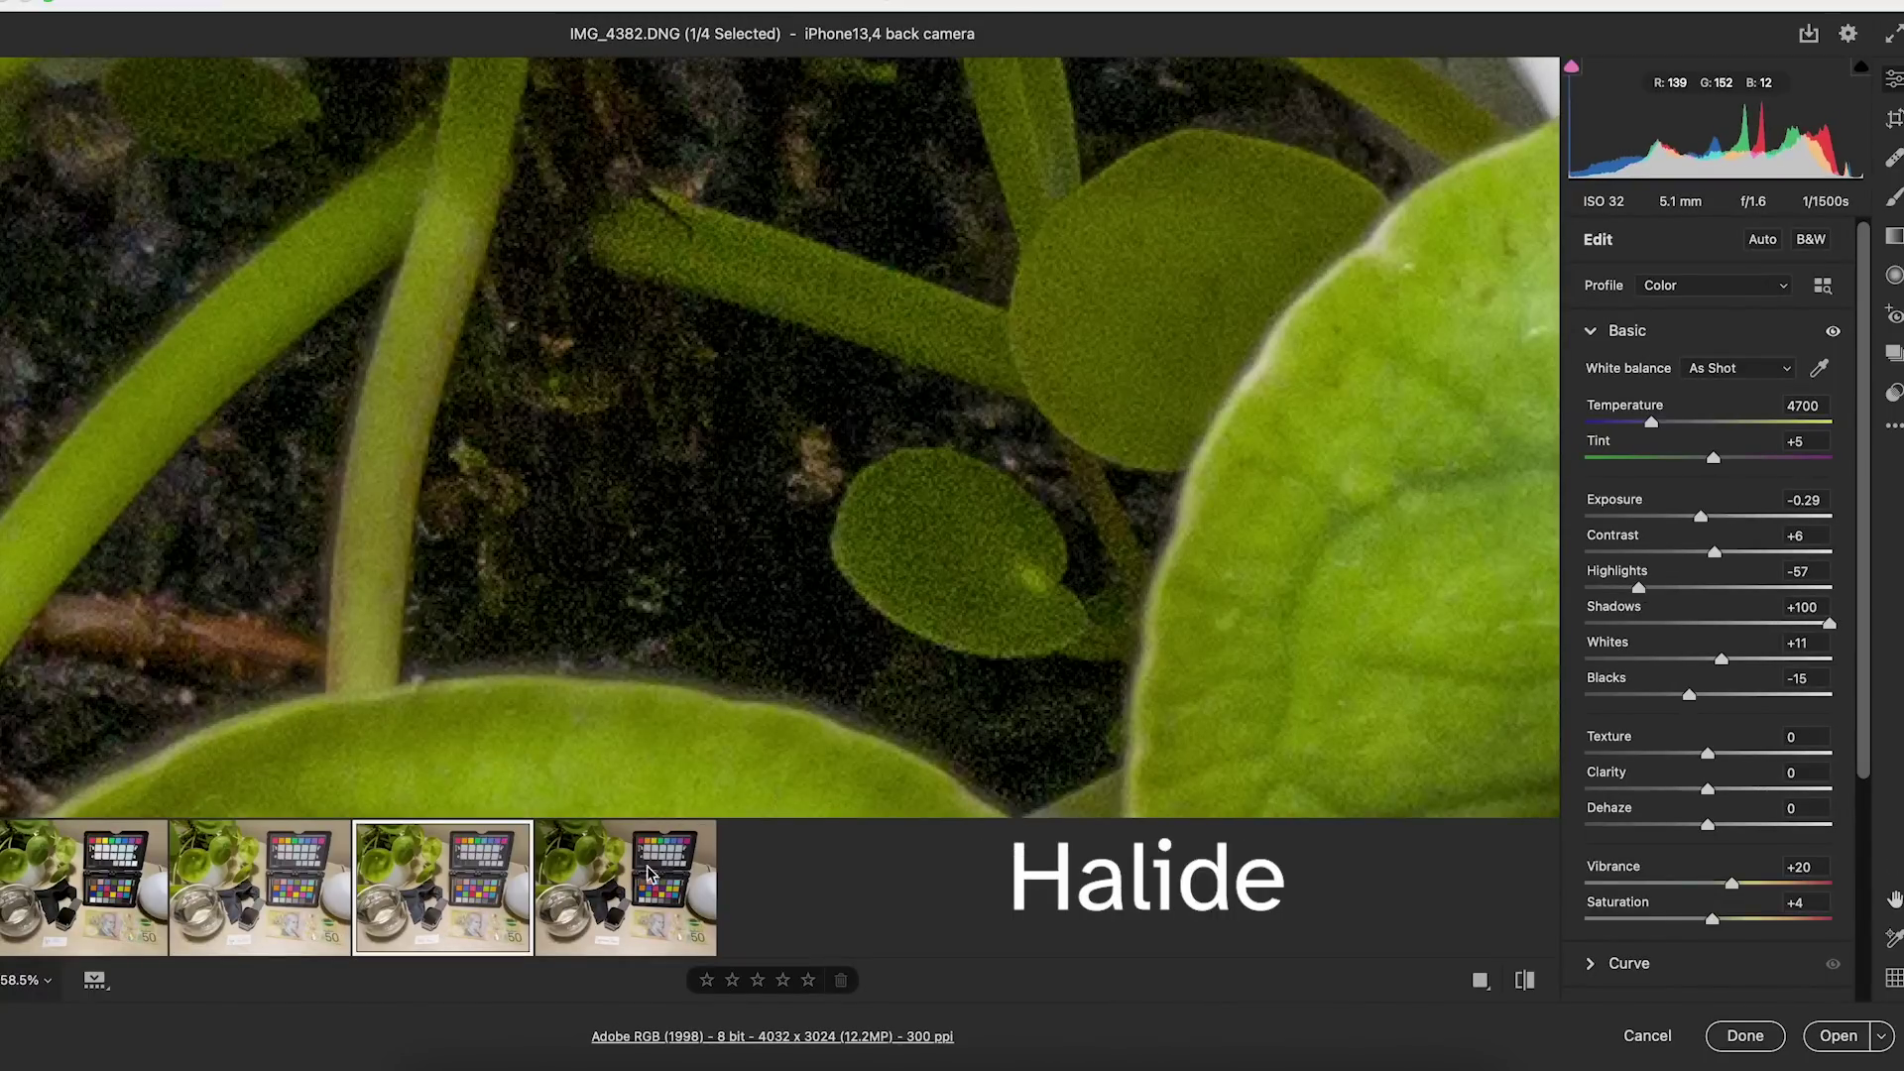
# Push the Lightroom shot's Shadows to +100 and compare it with the Halide version
pyautogui.click(587, 930)
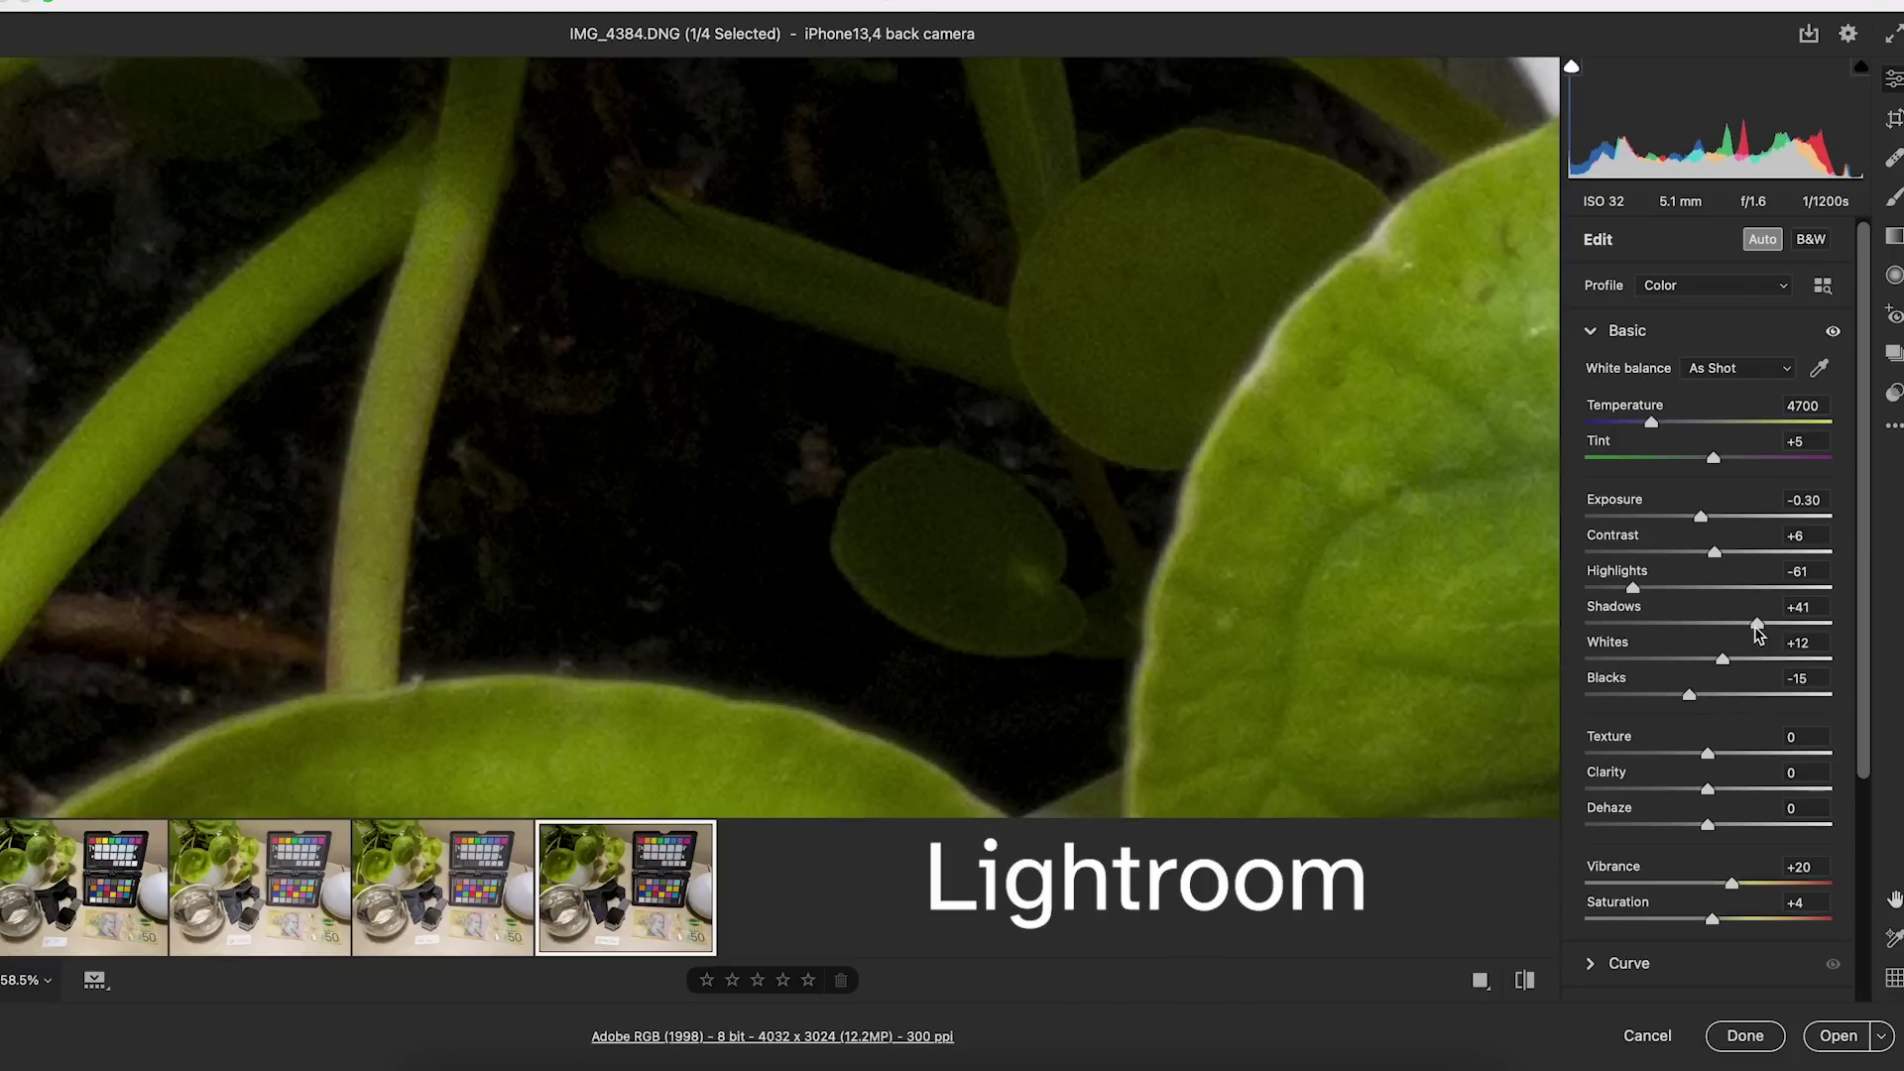
pyautogui.moveTo(1758, 625); pyautogui.dragTo(1835, 623)
pyautogui.click(466, 920)
pyautogui.click(605, 920)
pyautogui.click(466, 920)
pyautogui.click(605, 920)
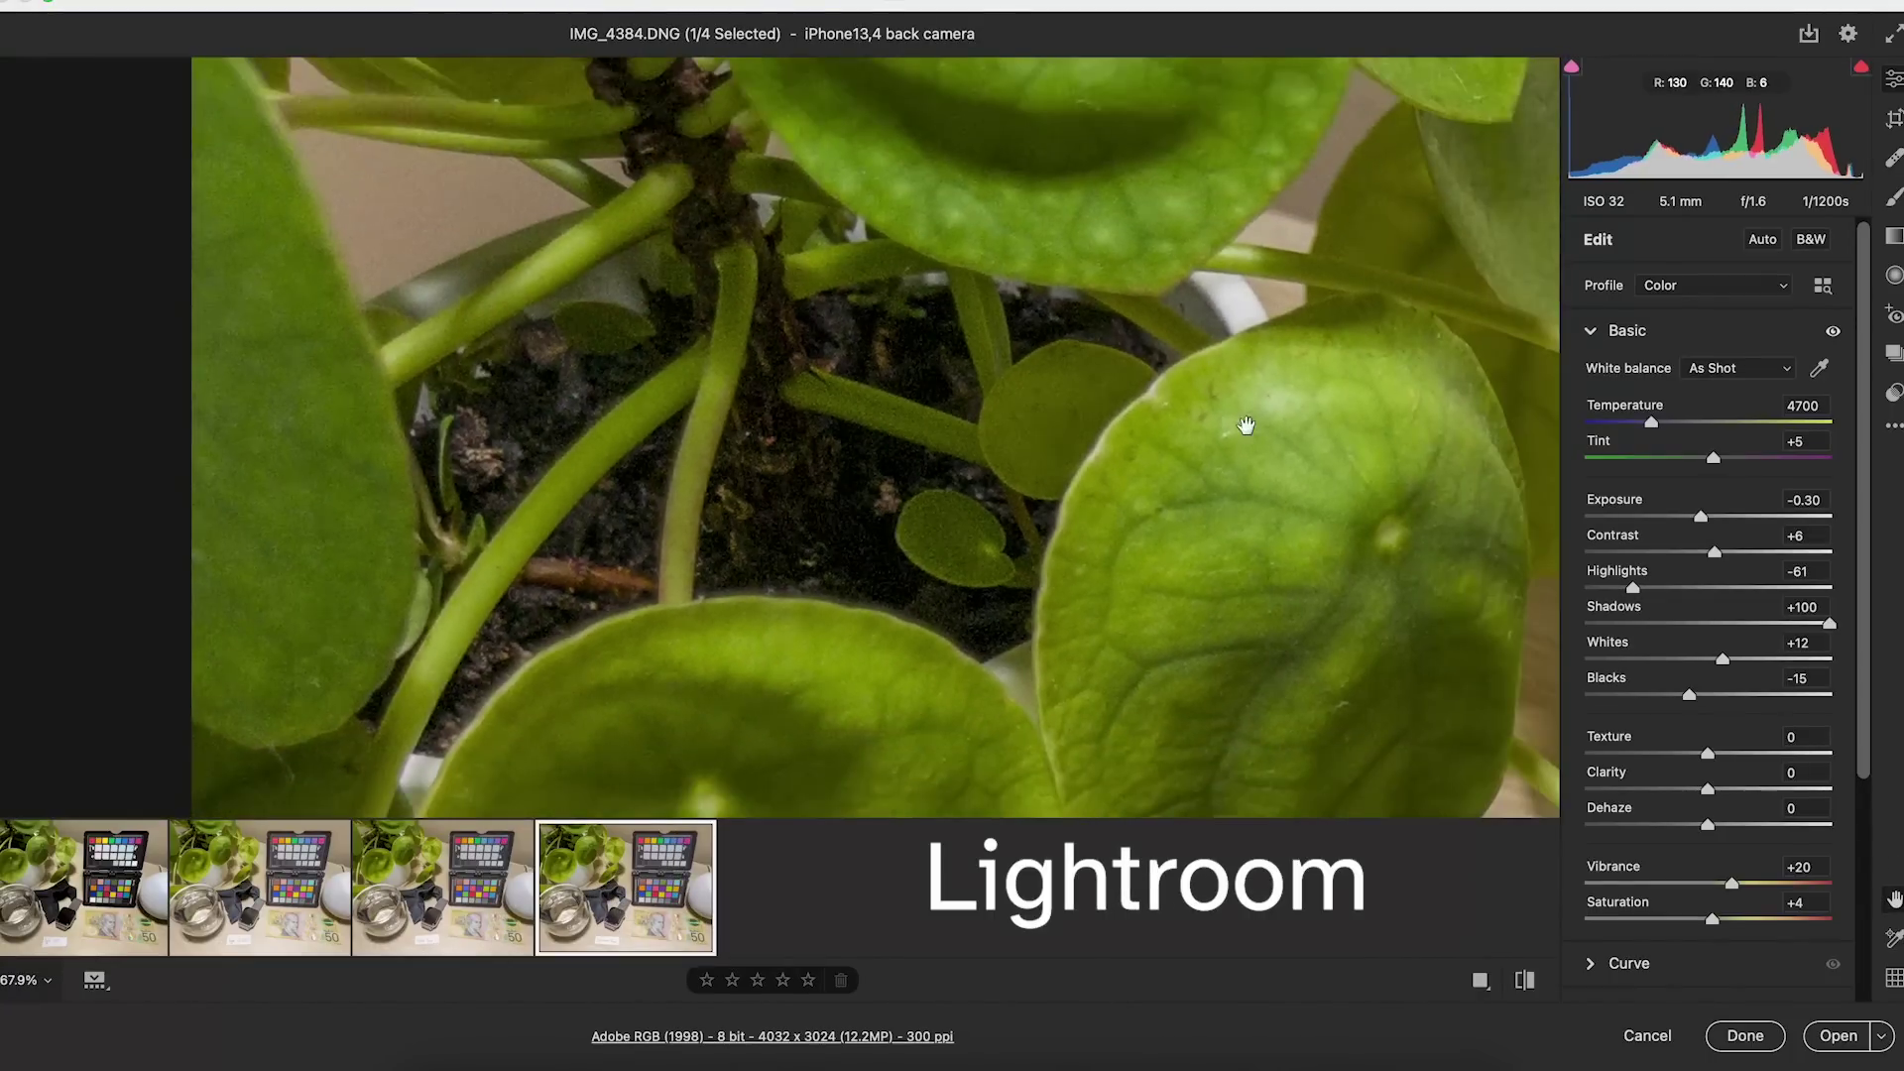
# Pan to the colour chart, compare Lightroom with Halide, then zoom into the black cloth
pyautogui.moveTo(1304, 397); pyautogui.dragTo(876, 331)
pyautogui.moveTo(1207, 522); pyautogui.dragTo(736, 339)
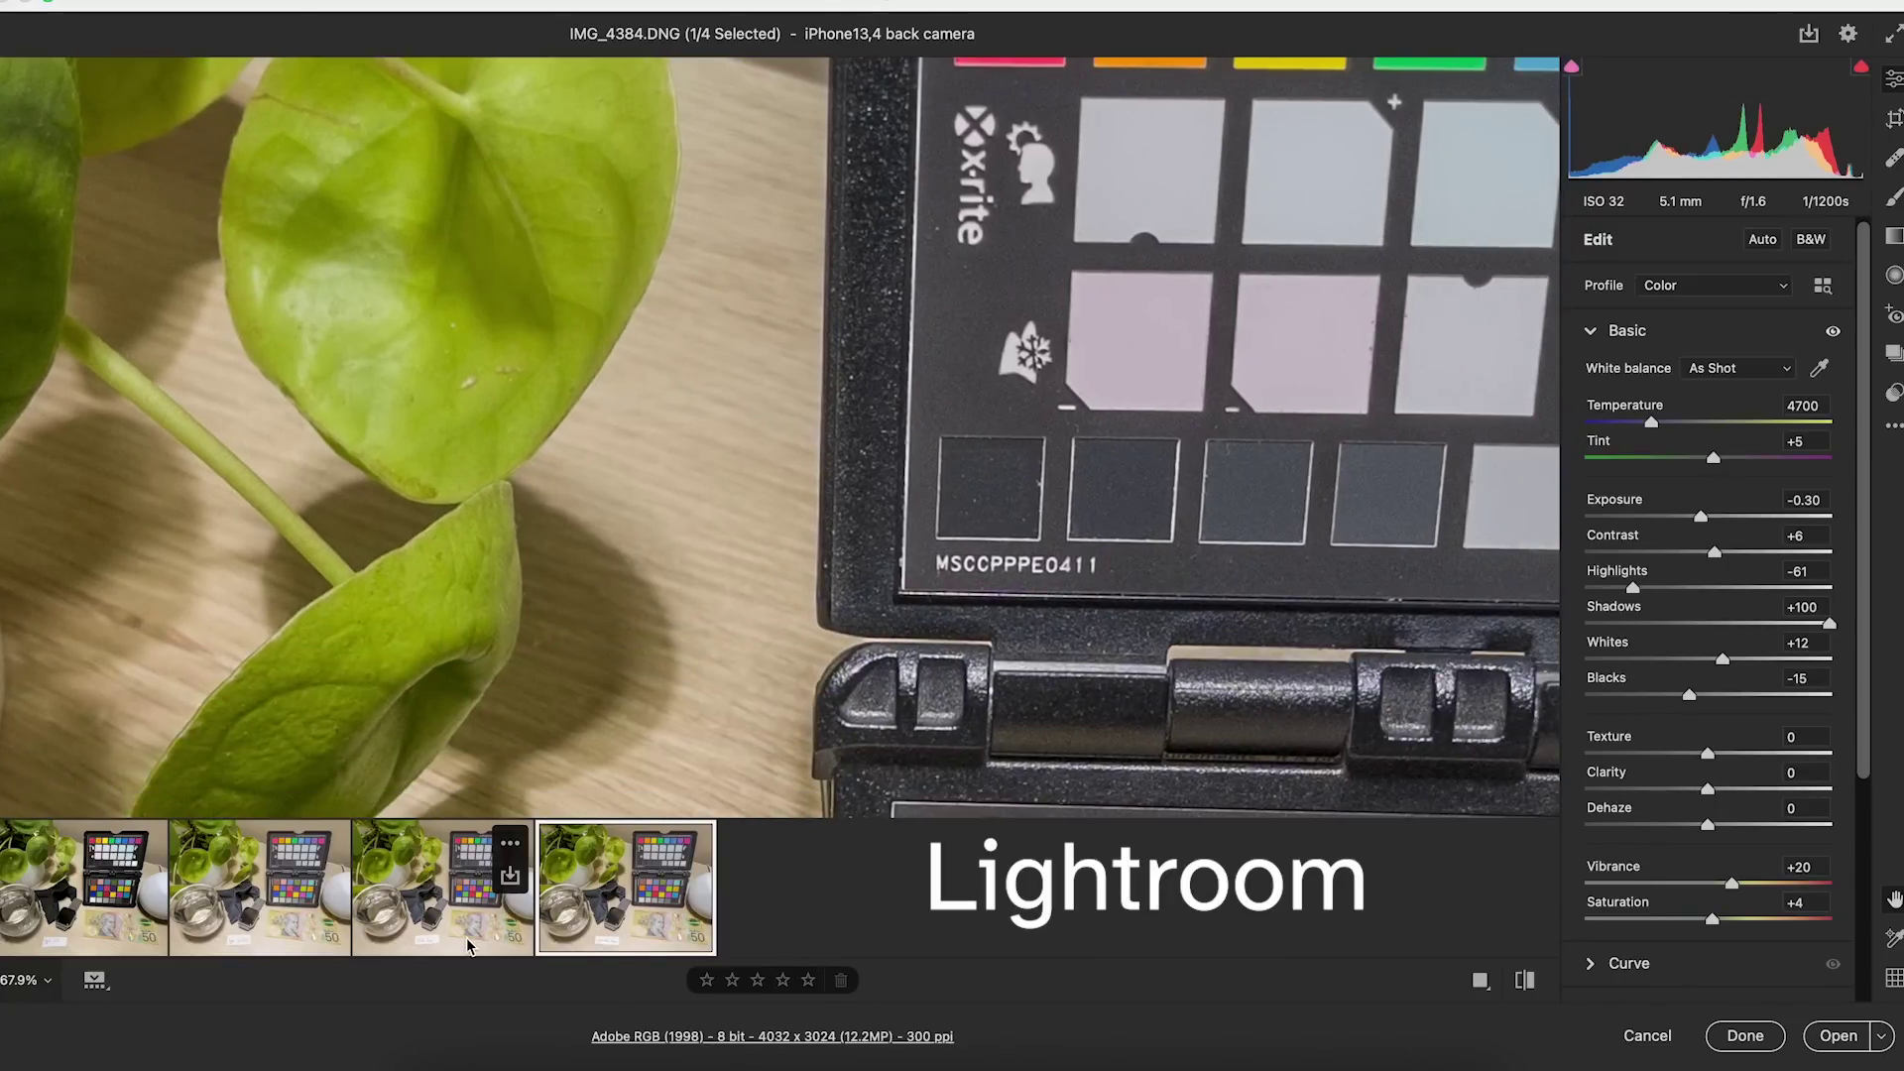
pyautogui.click(521, 937)
pyautogui.click(610, 928)
pyautogui.scroll(-10, 879, 736)
pyautogui.hscroll(-5, 873, 634)
pyautogui.click(870, 588)
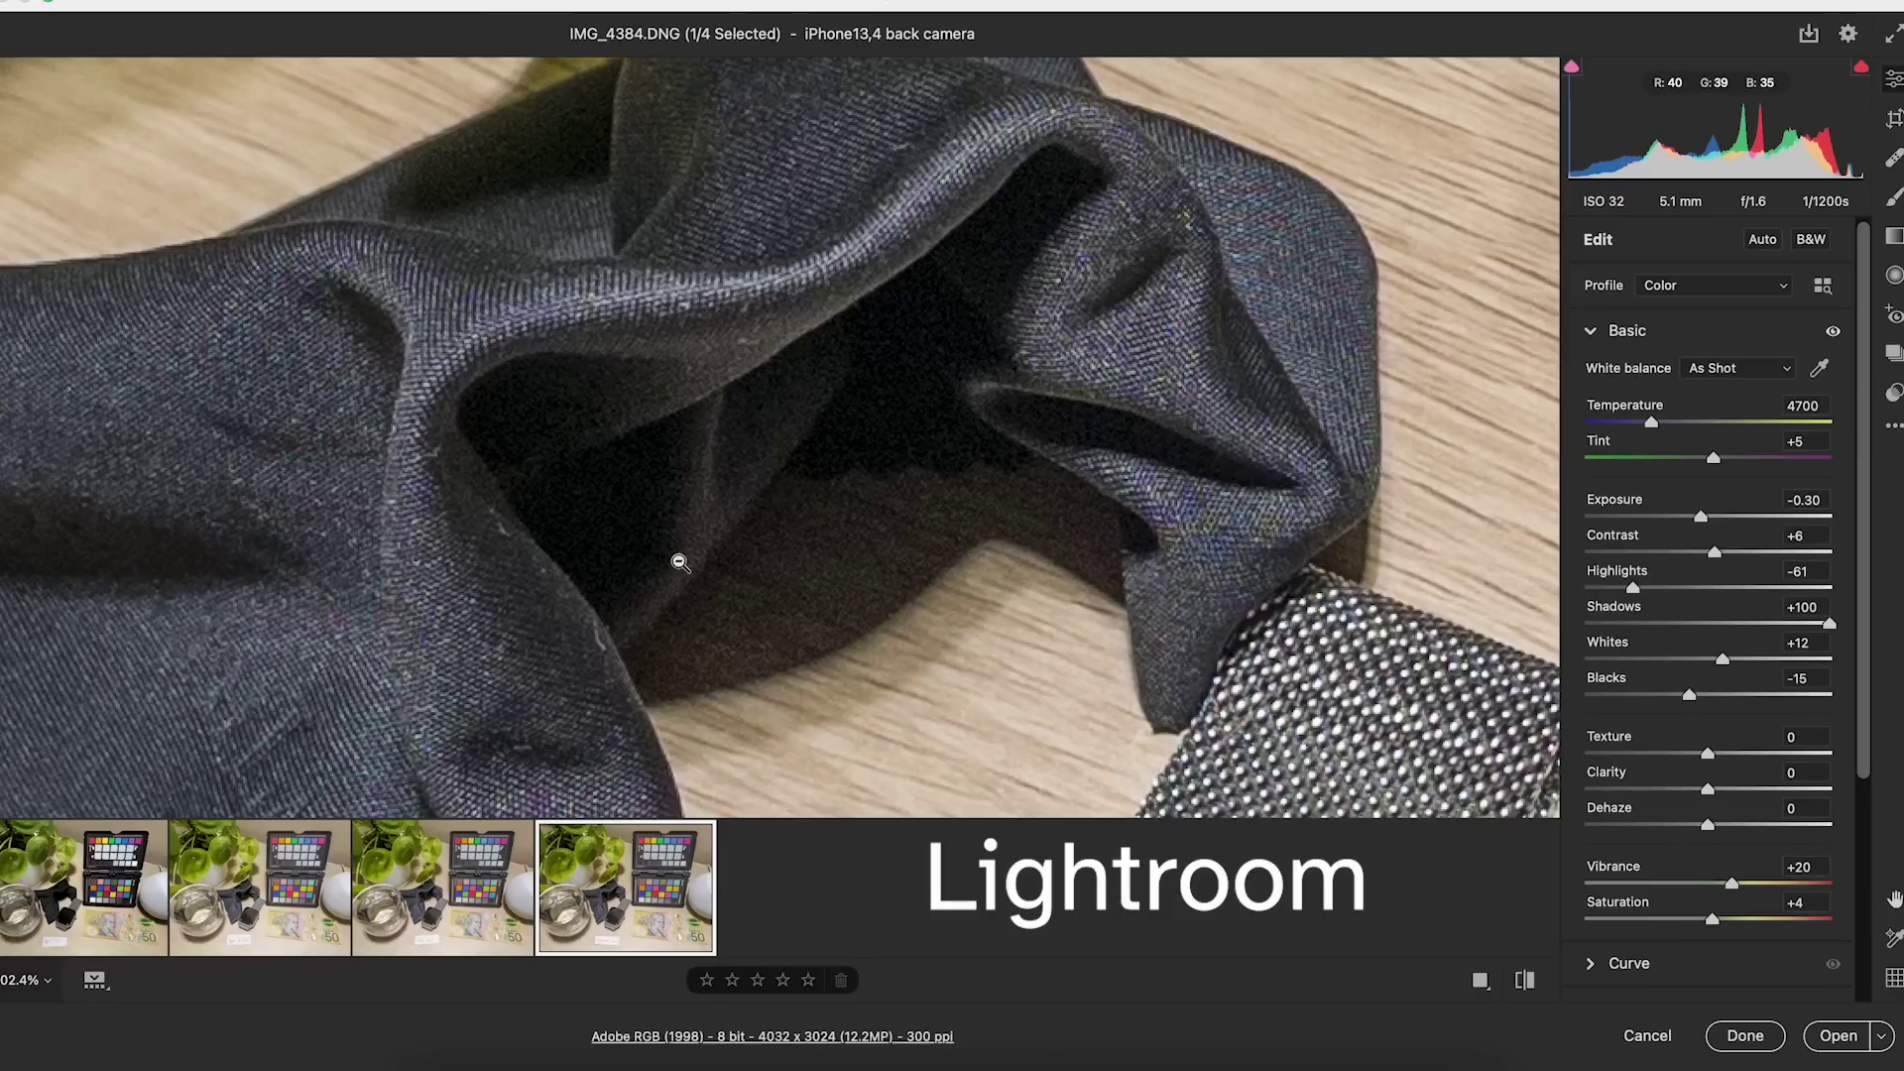
# Compare the cloth and banknote detail in the Halide and ProRAW versions
pyautogui.click(437, 950)
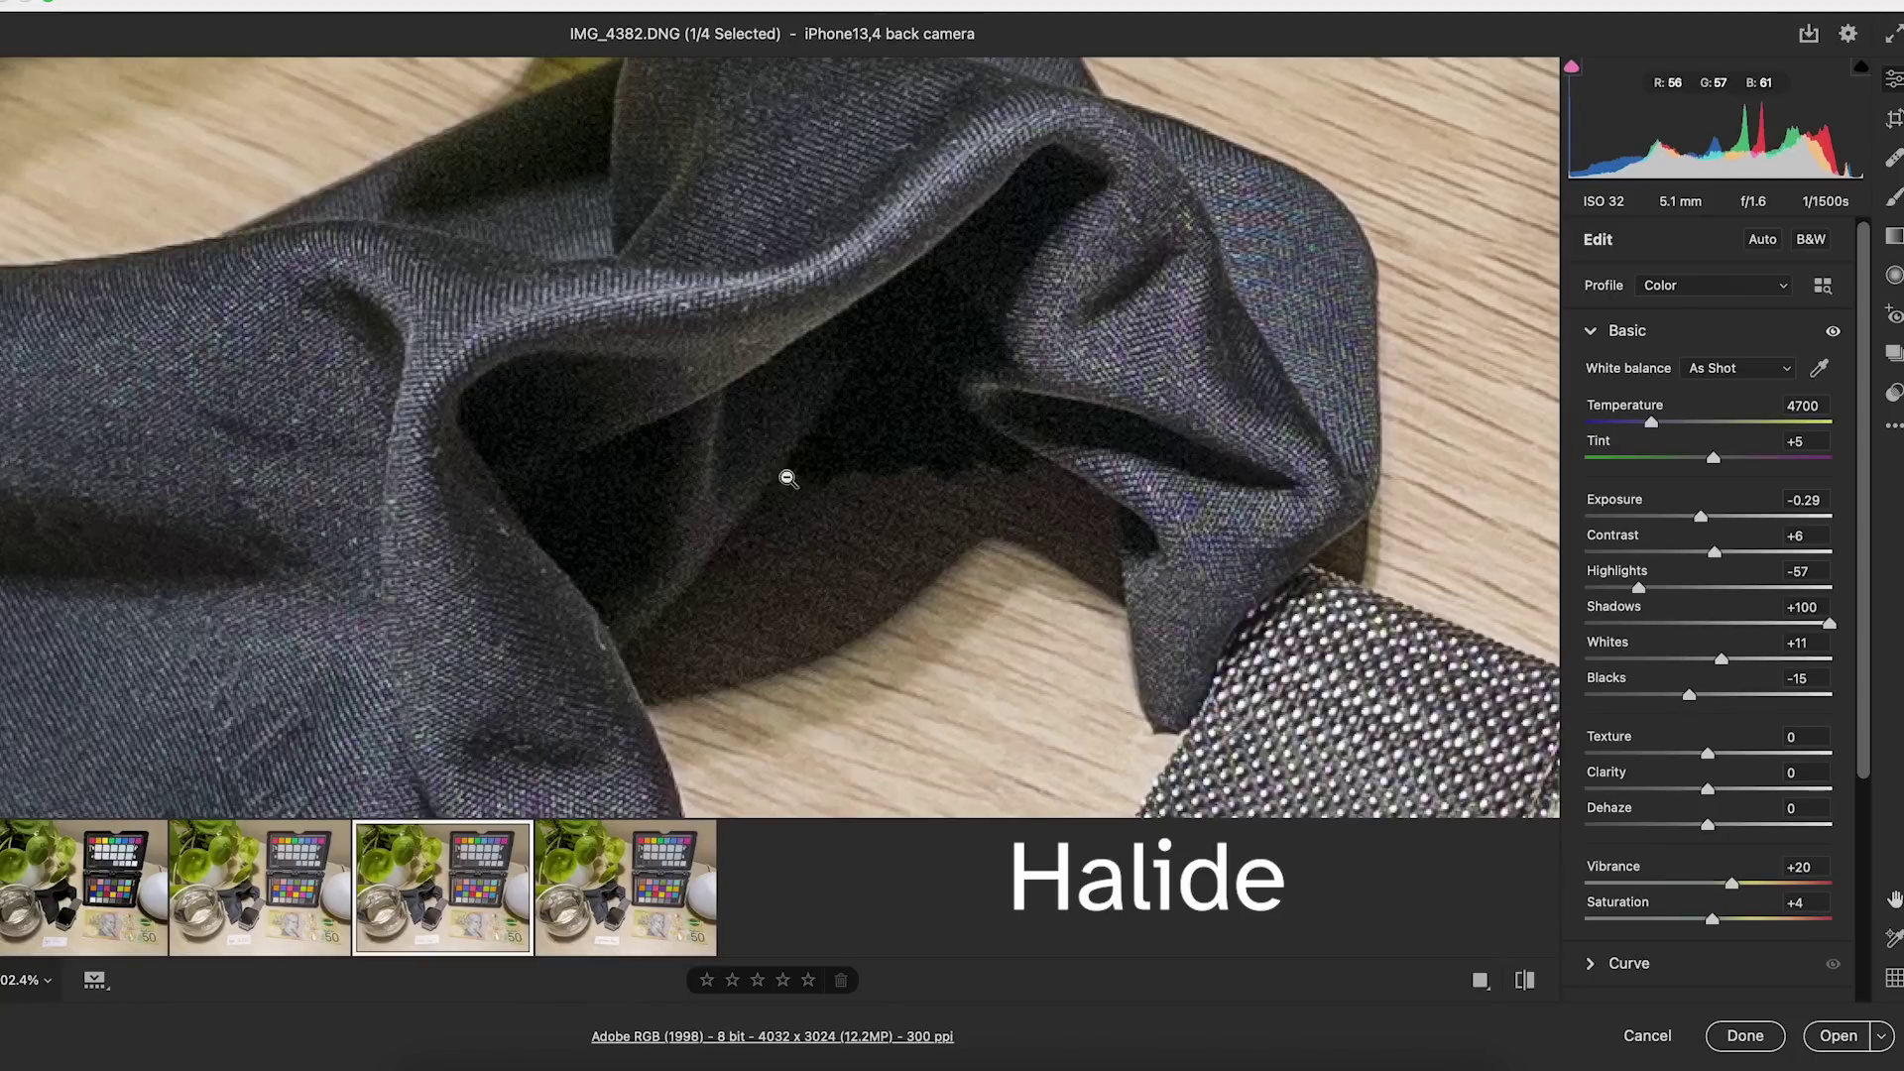
pyautogui.click(260, 937)
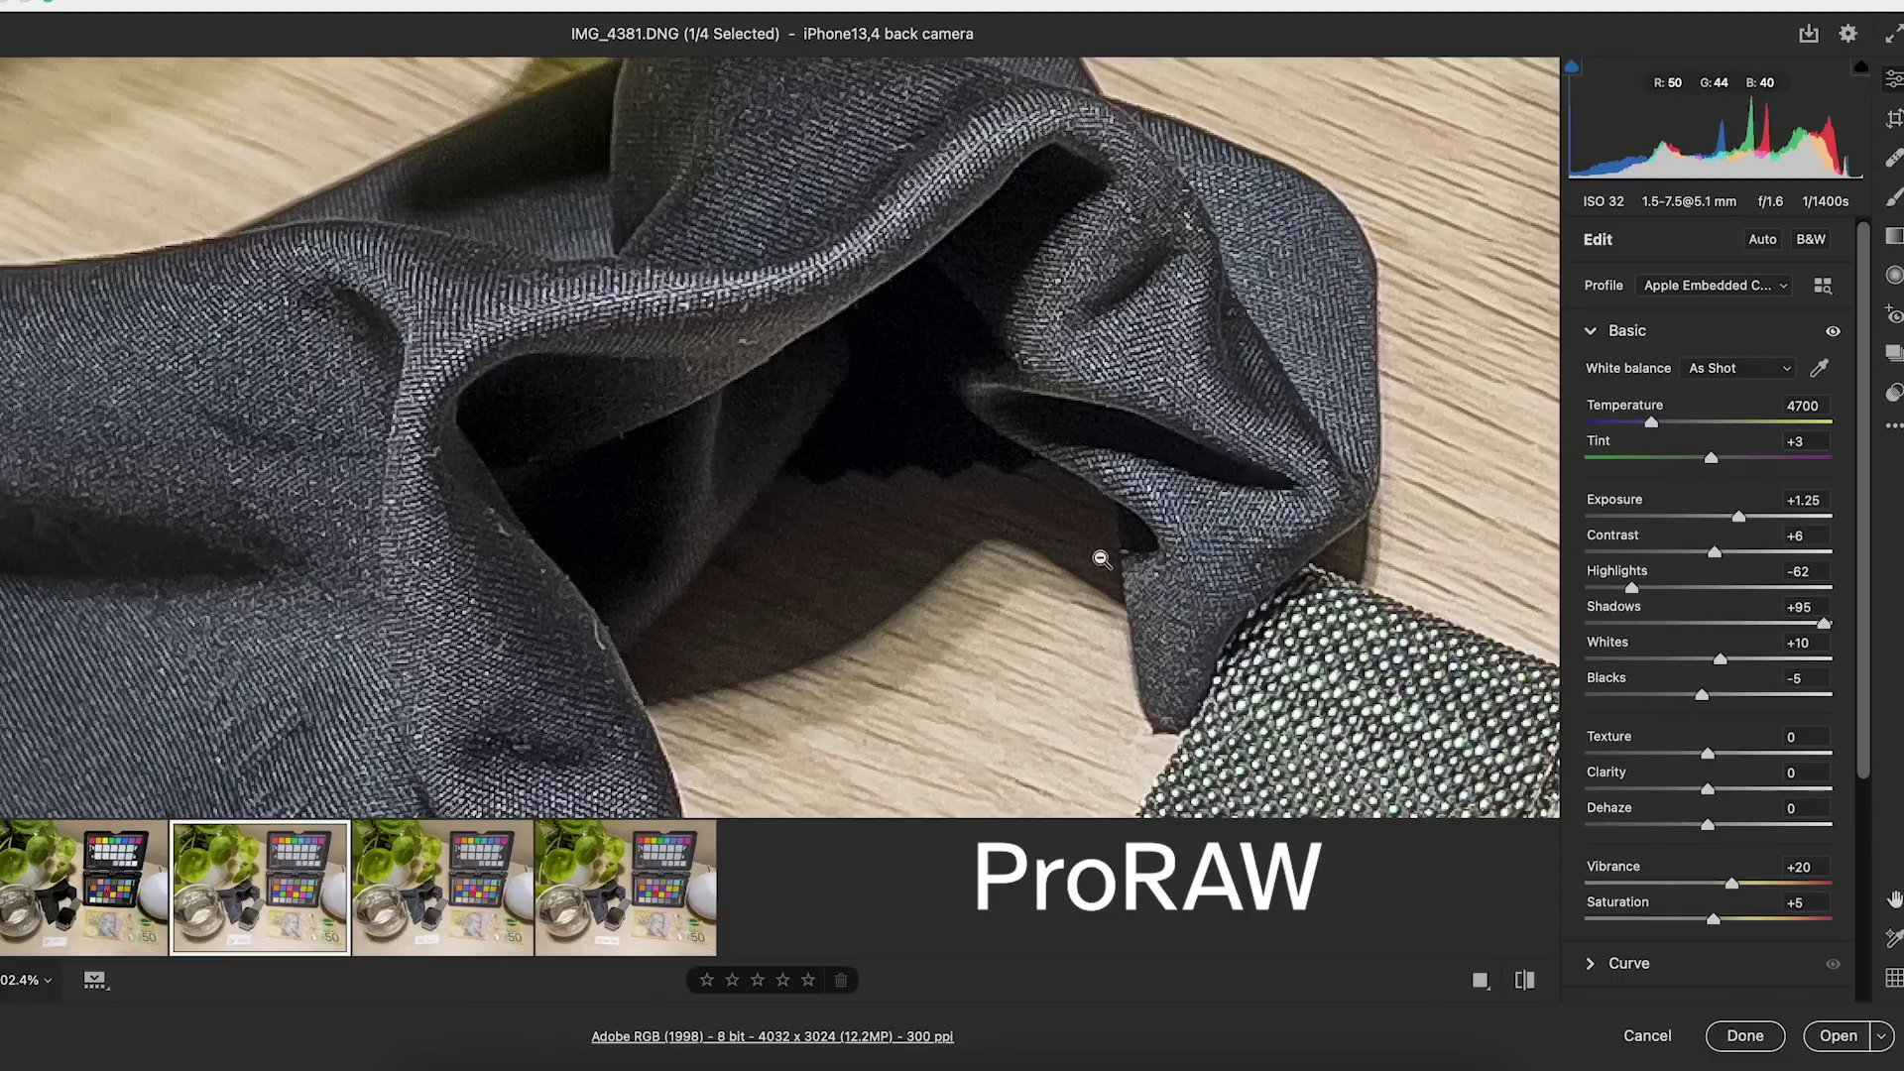
pyautogui.scroll(3, 1318, 536)
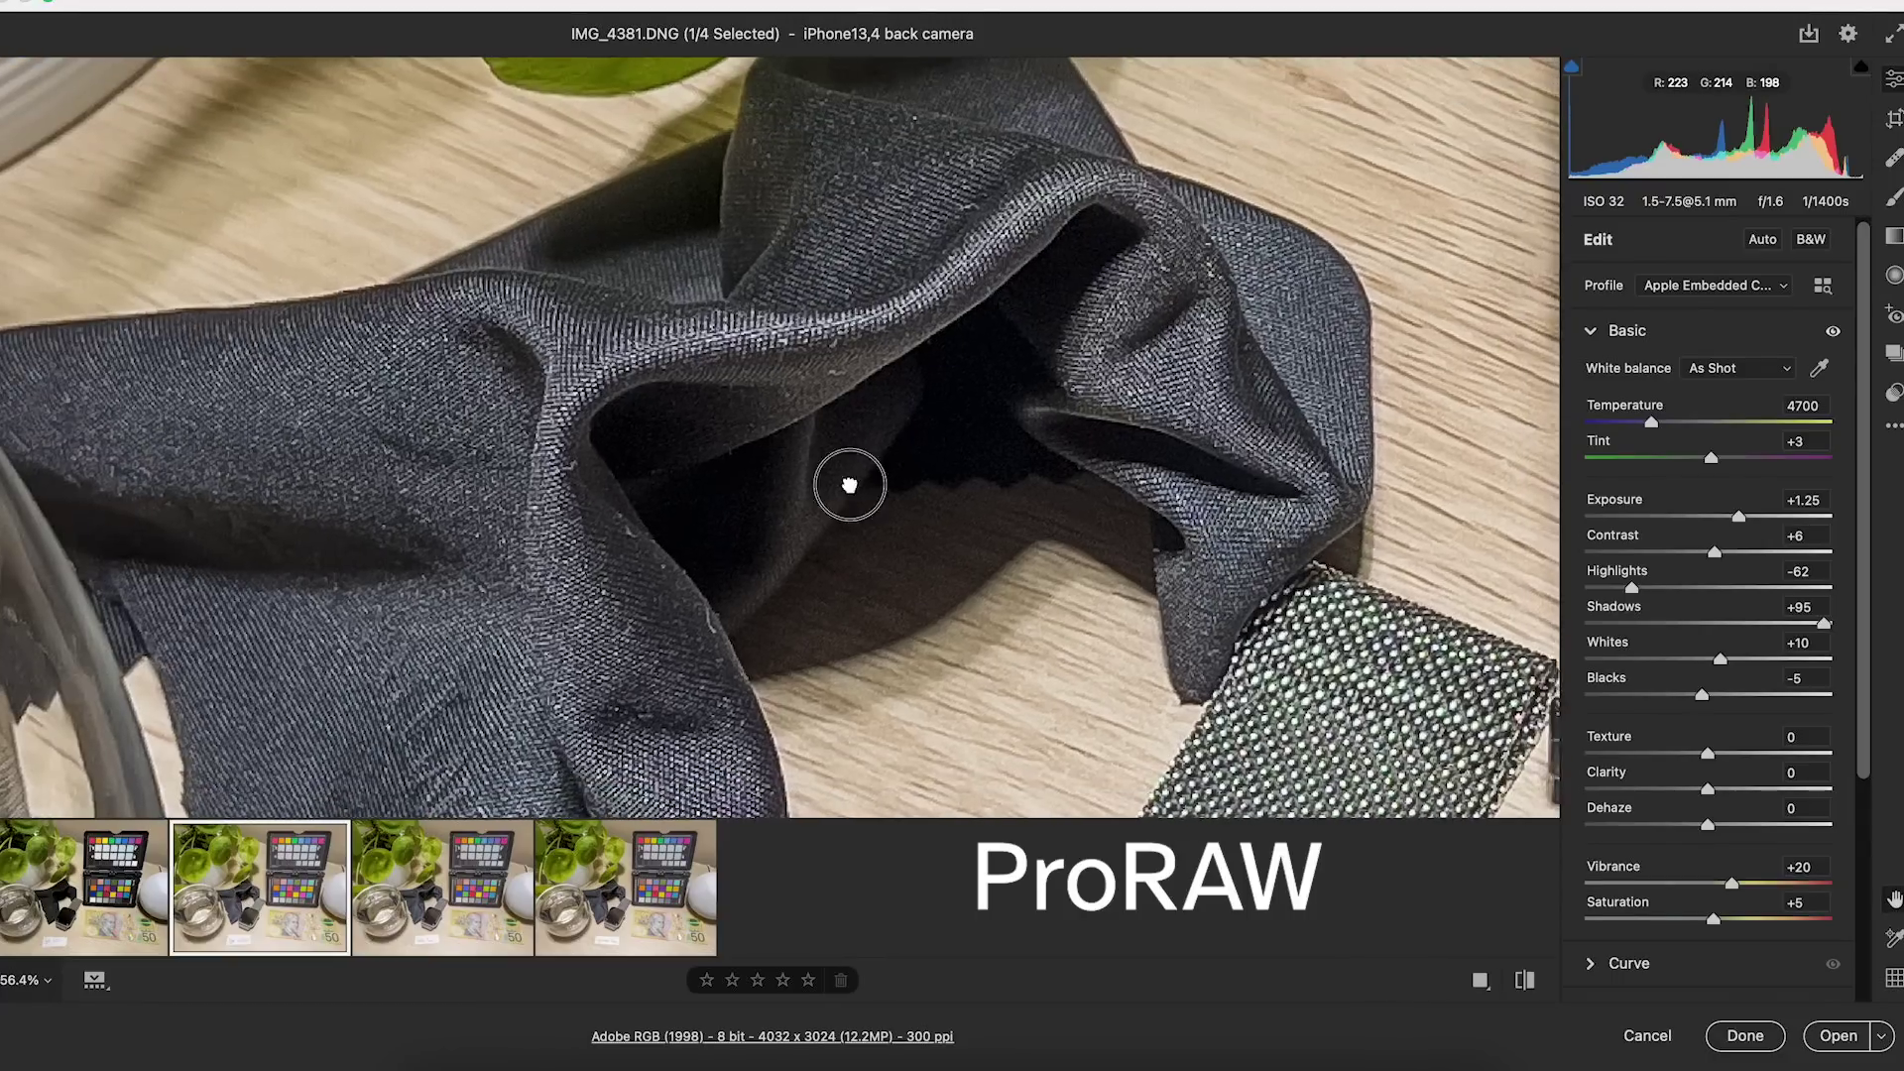
pyautogui.hscroll(10, 1322, 552)
pyautogui.scroll(3, 1261, 504)
pyautogui.scroll(-5, 1260, 504)
pyautogui.hscroll(10, 1260, 505)
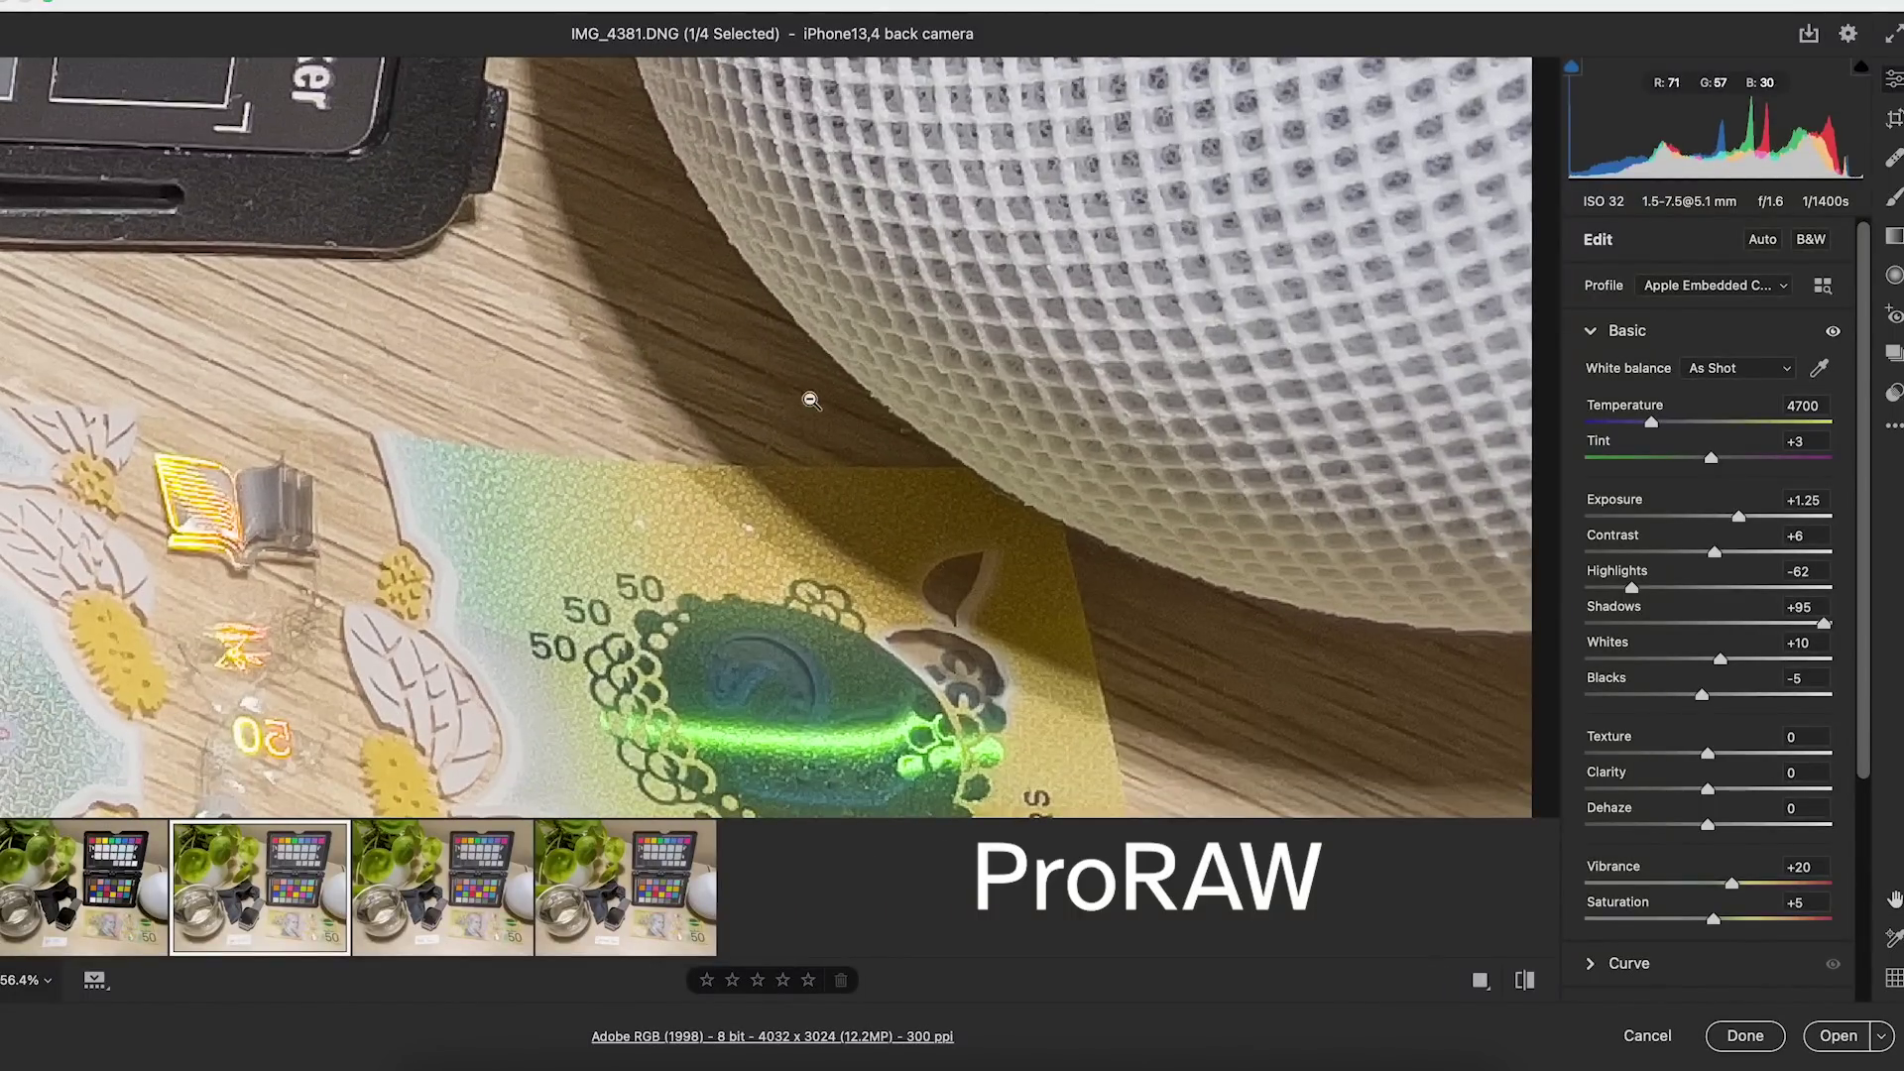
pyautogui.moveTo(478, 960)
pyautogui.click(437, 927)
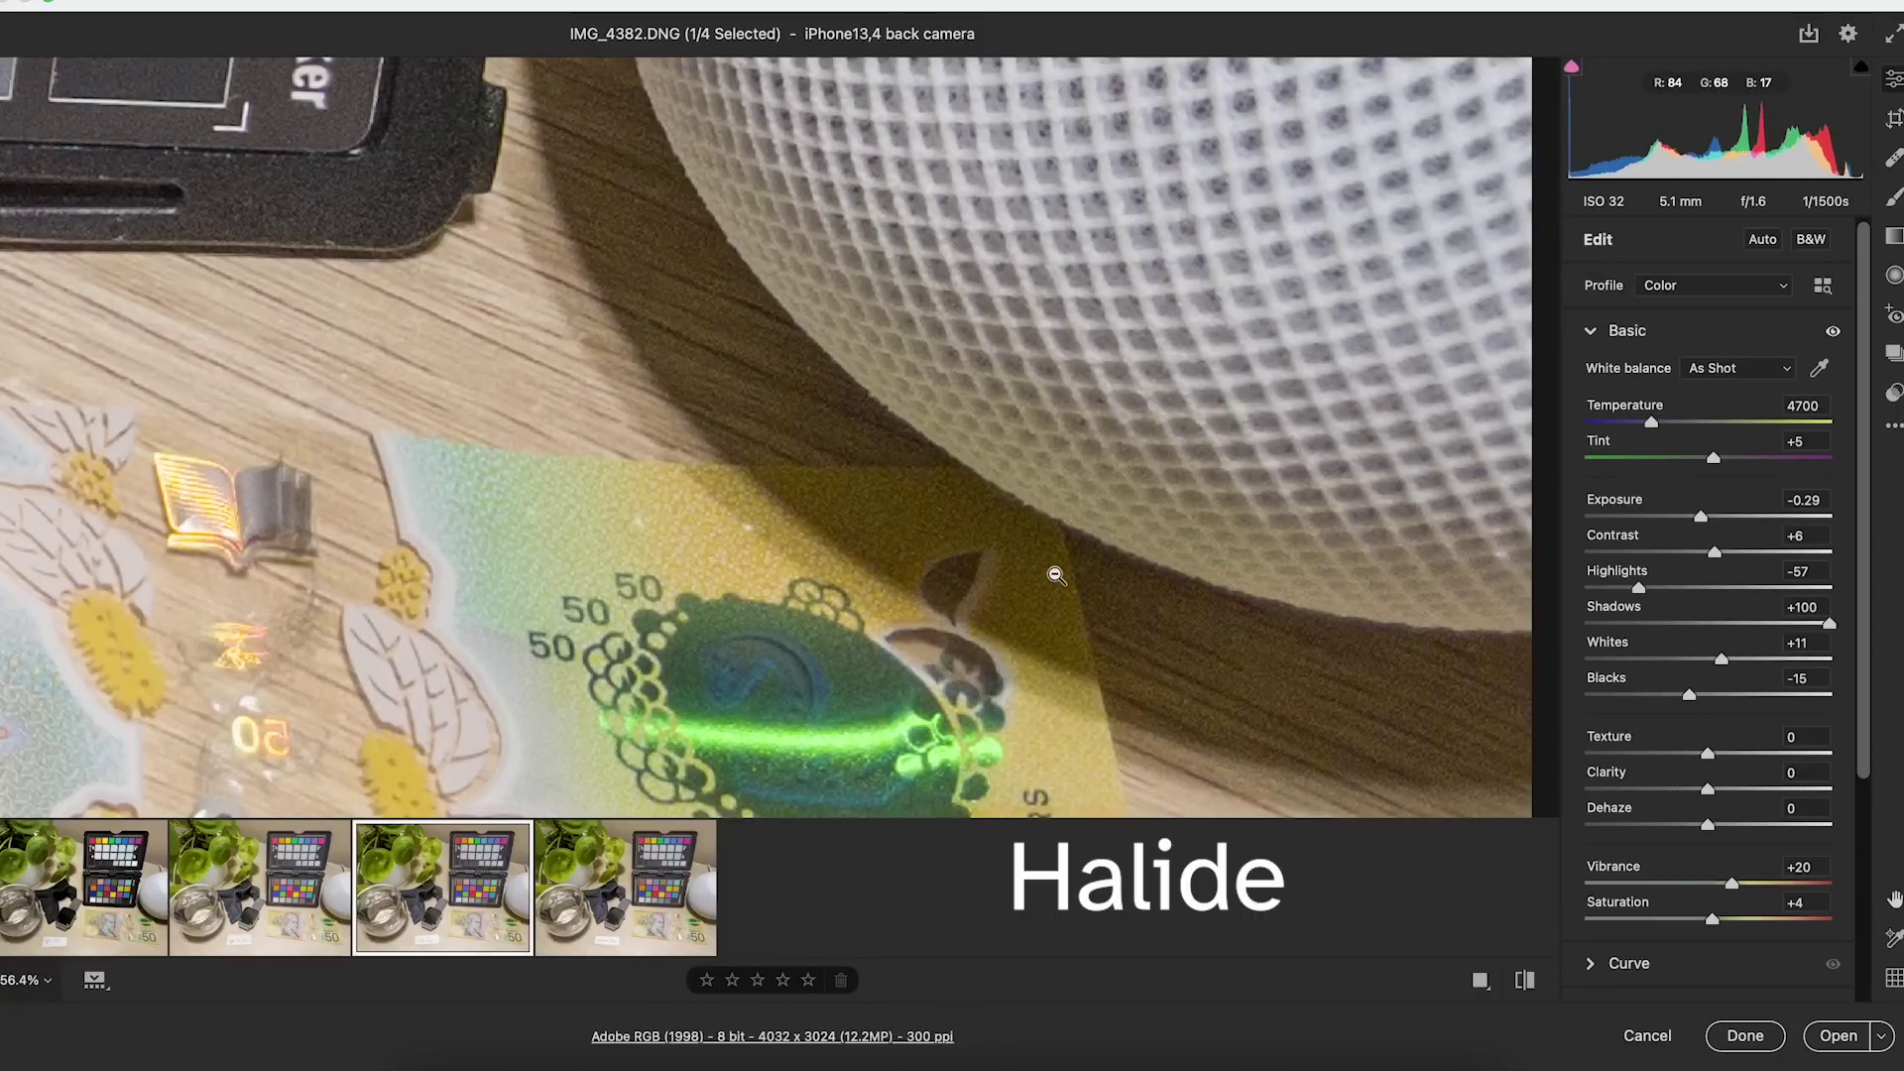
# Collapse Basic, expand Detail, and check the ProRAW shot's detail settings
pyautogui.click(1591, 331)
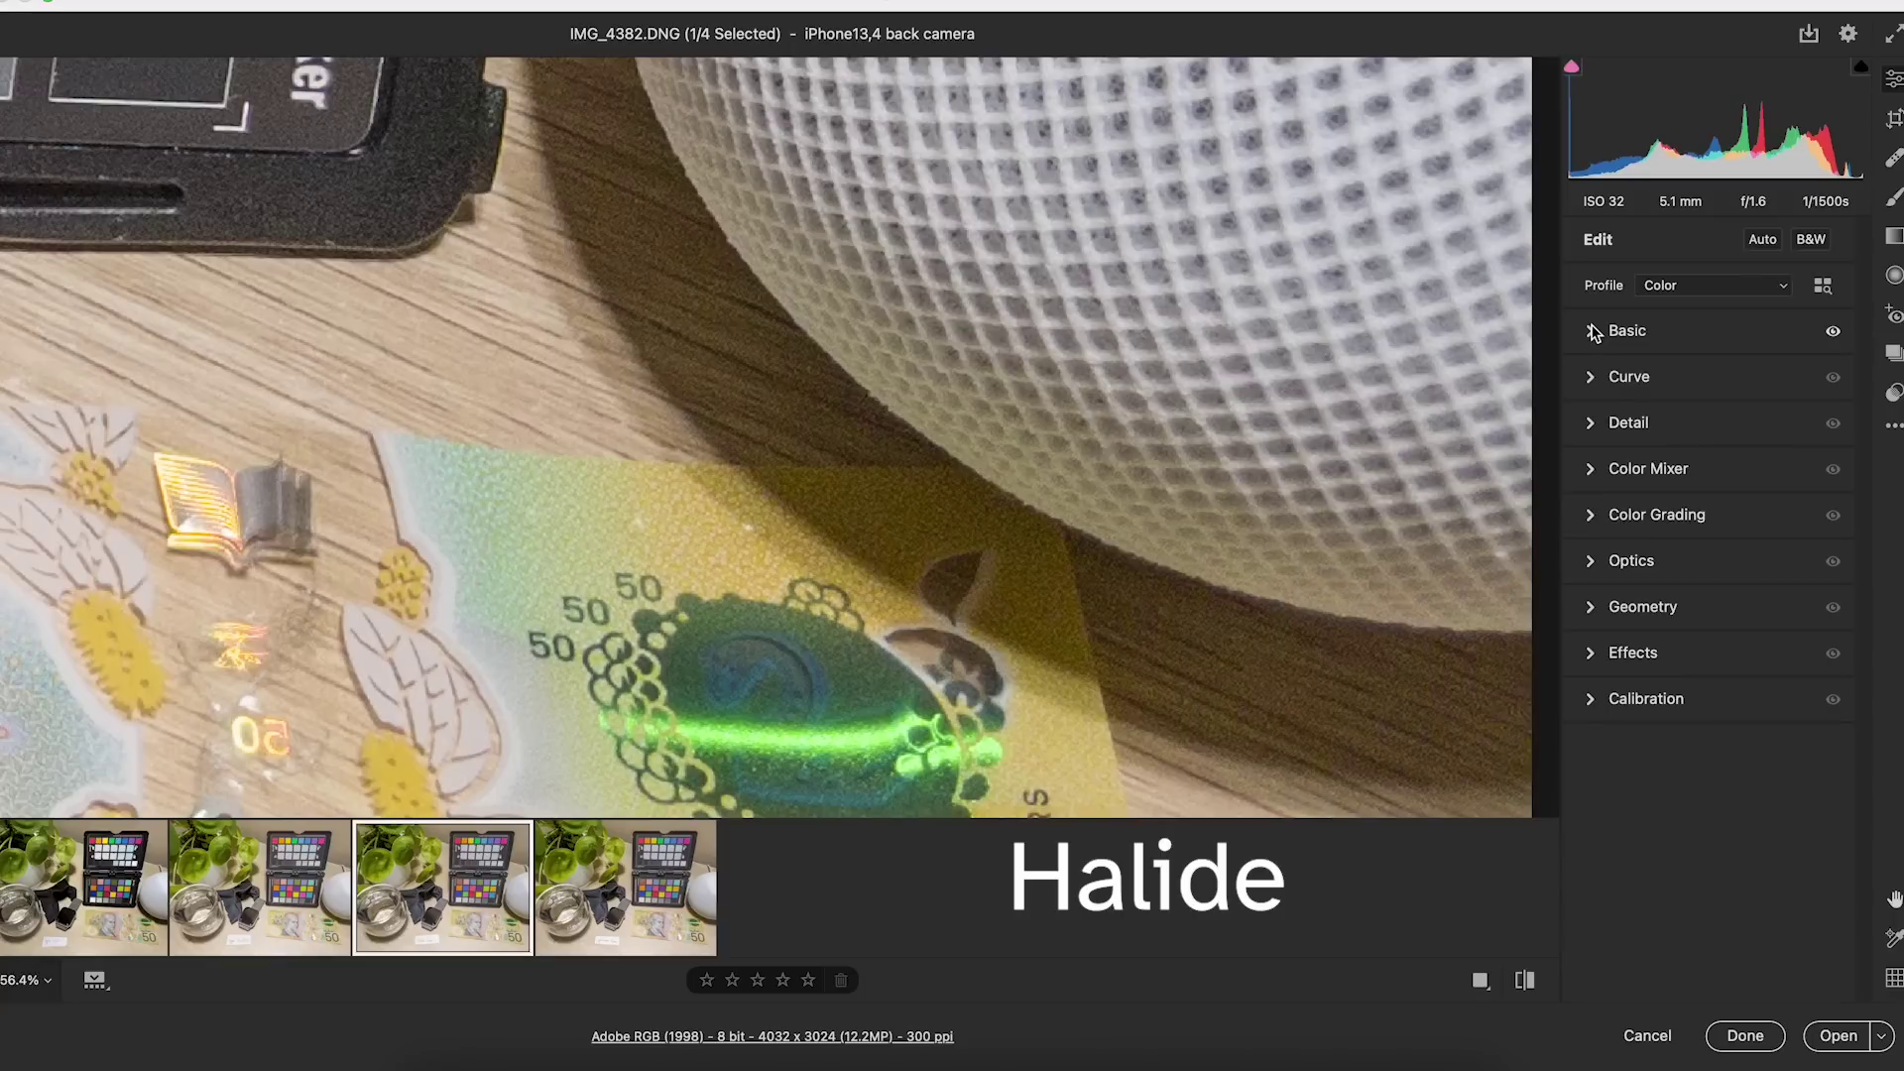
pyautogui.click(1593, 423)
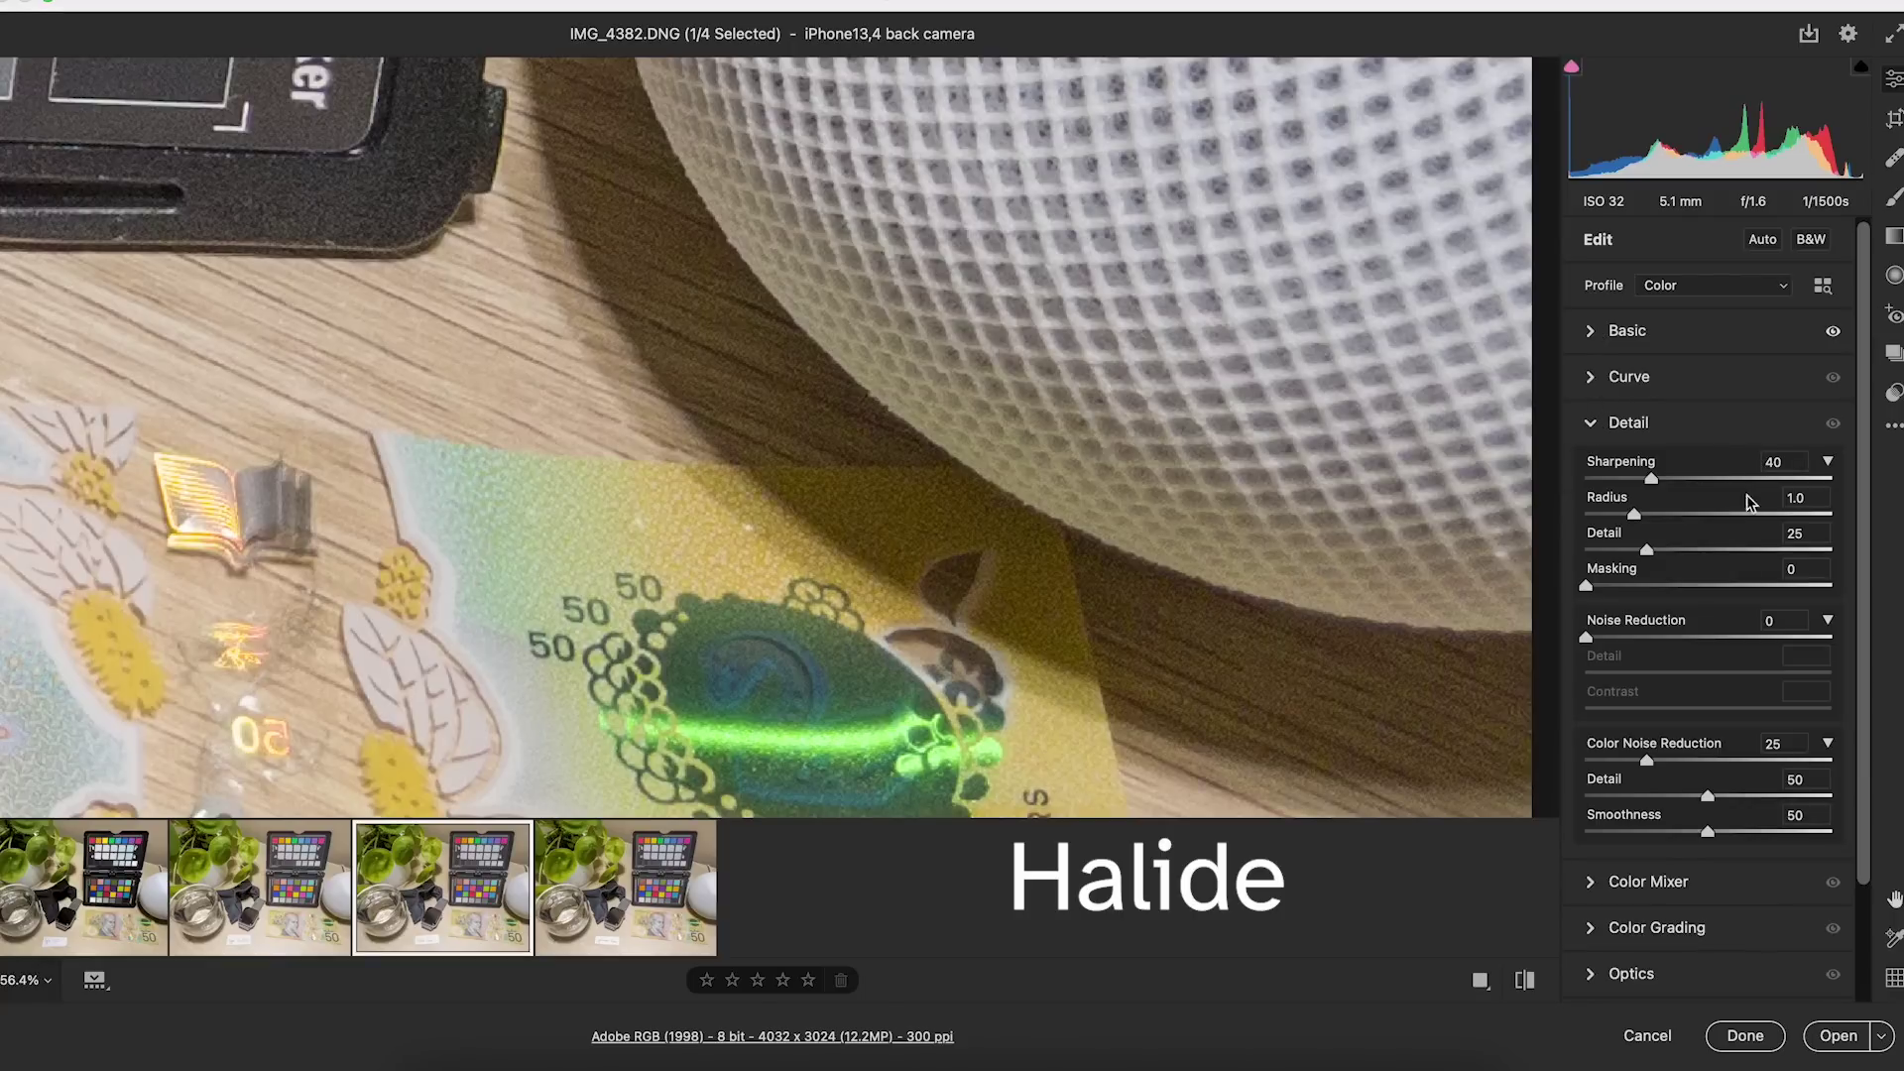
pyautogui.scroll(-1, 1691, 749)
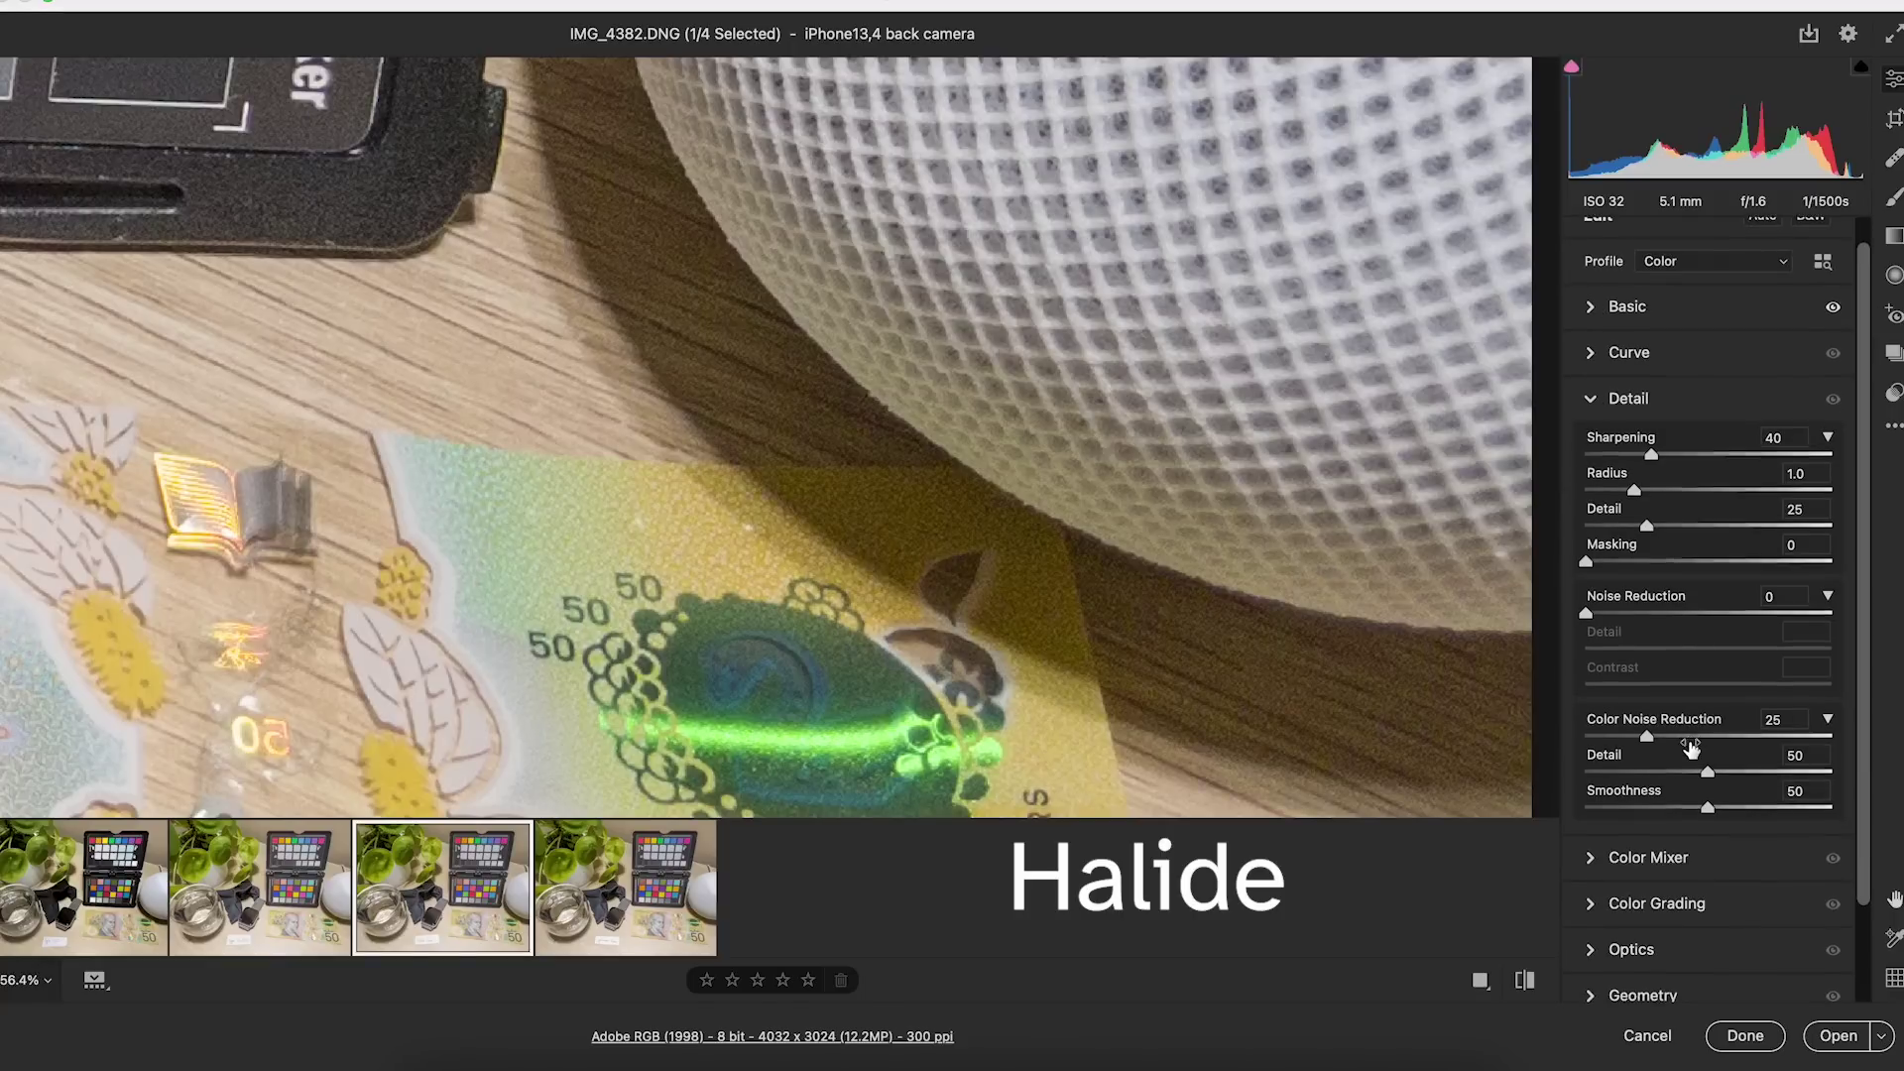
pyautogui.click(286, 929)
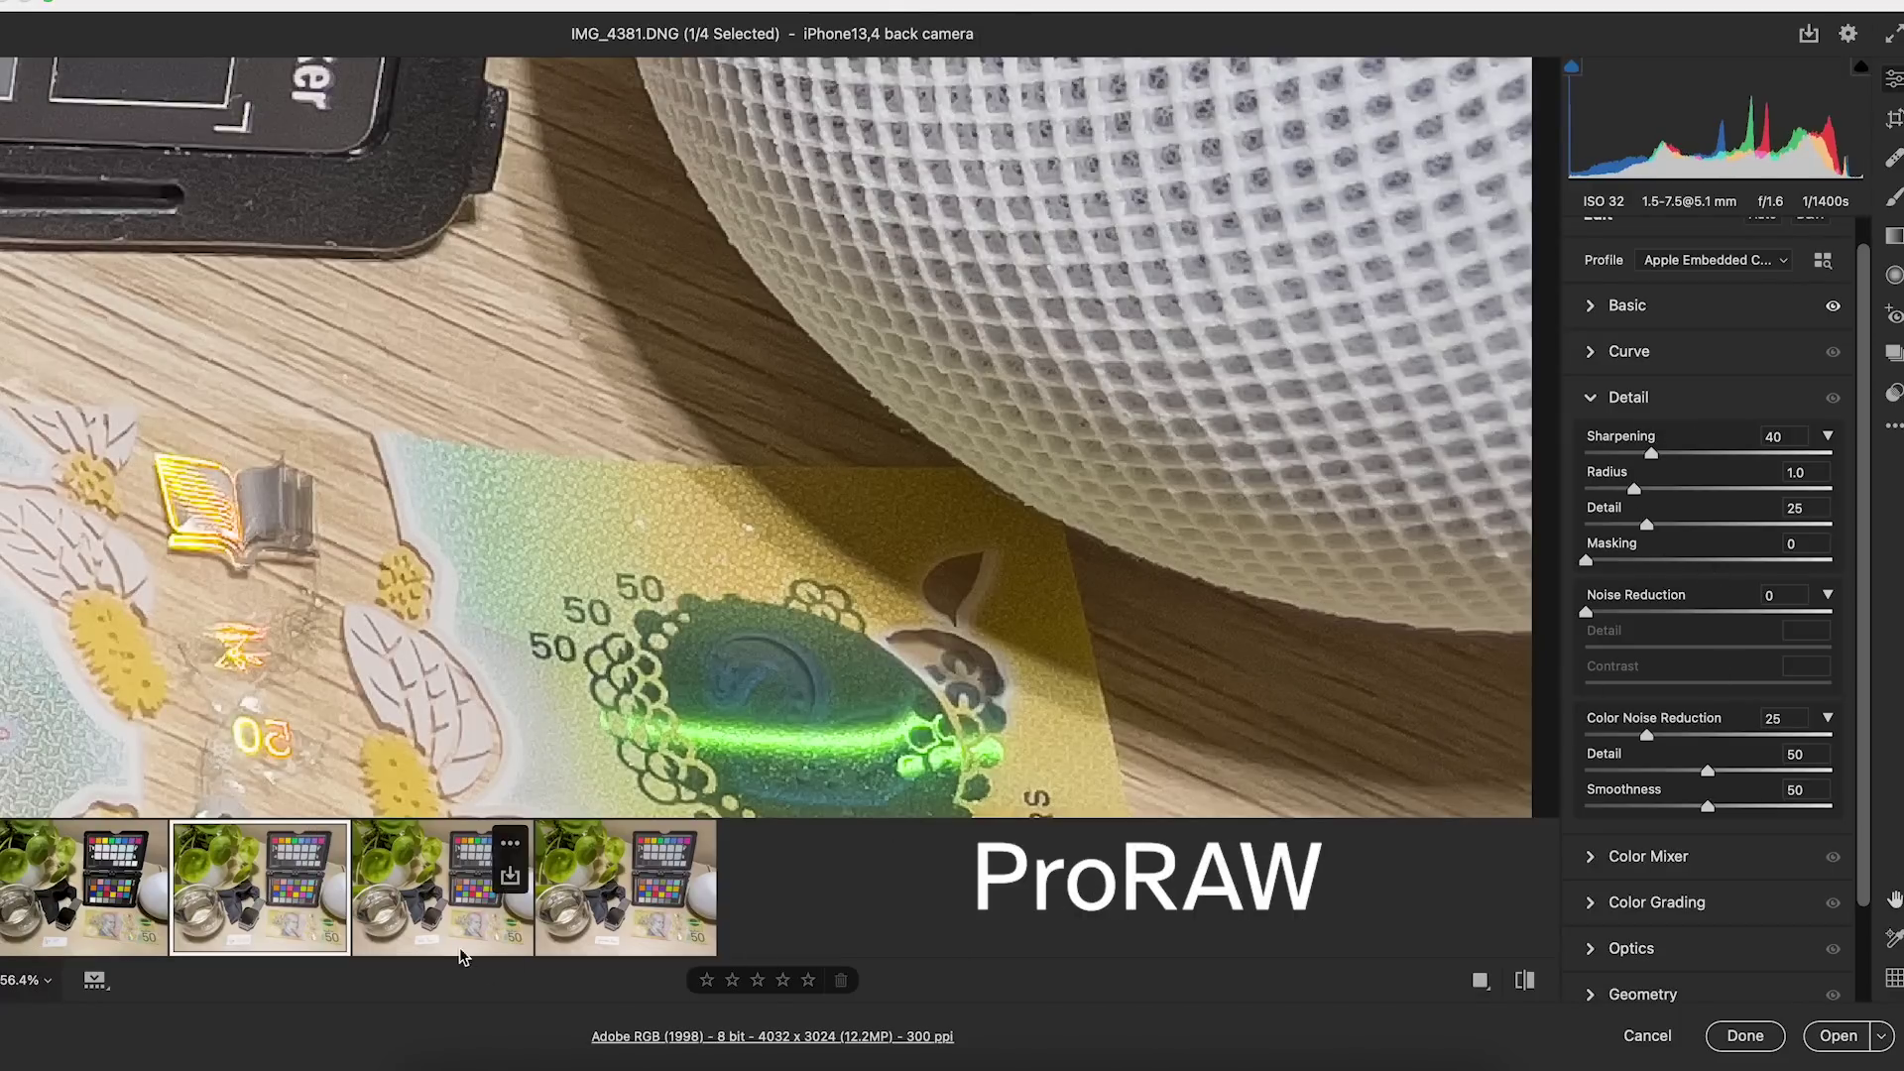
pyautogui.click(442, 887)
# Set the Halide shot's Noise Reduction to 40 with contrast 12, then compare zoomed-out ProRAW
pyautogui.moveTo(1587, 615); pyautogui.dragTo(1684, 614)
pyautogui.moveTo(1586, 684); pyautogui.dragTo(1615, 684)
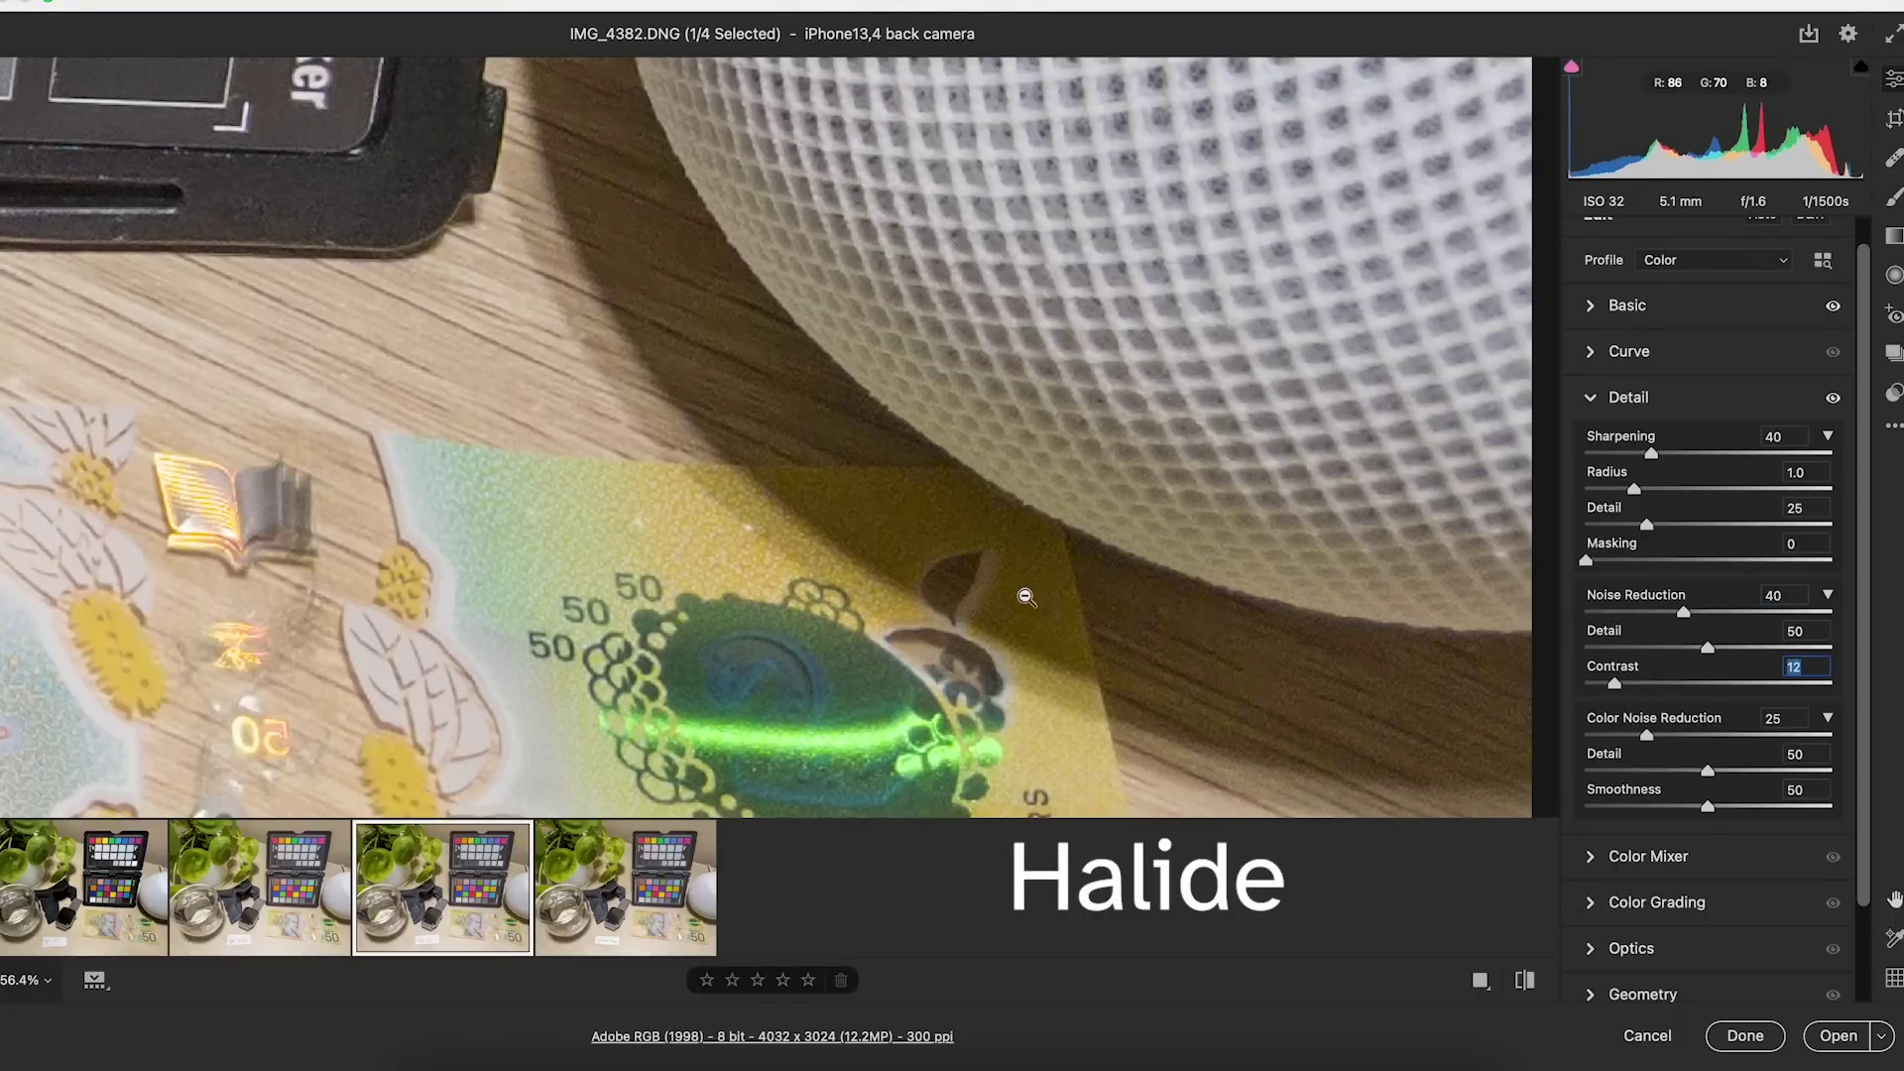
pyautogui.click(290, 927)
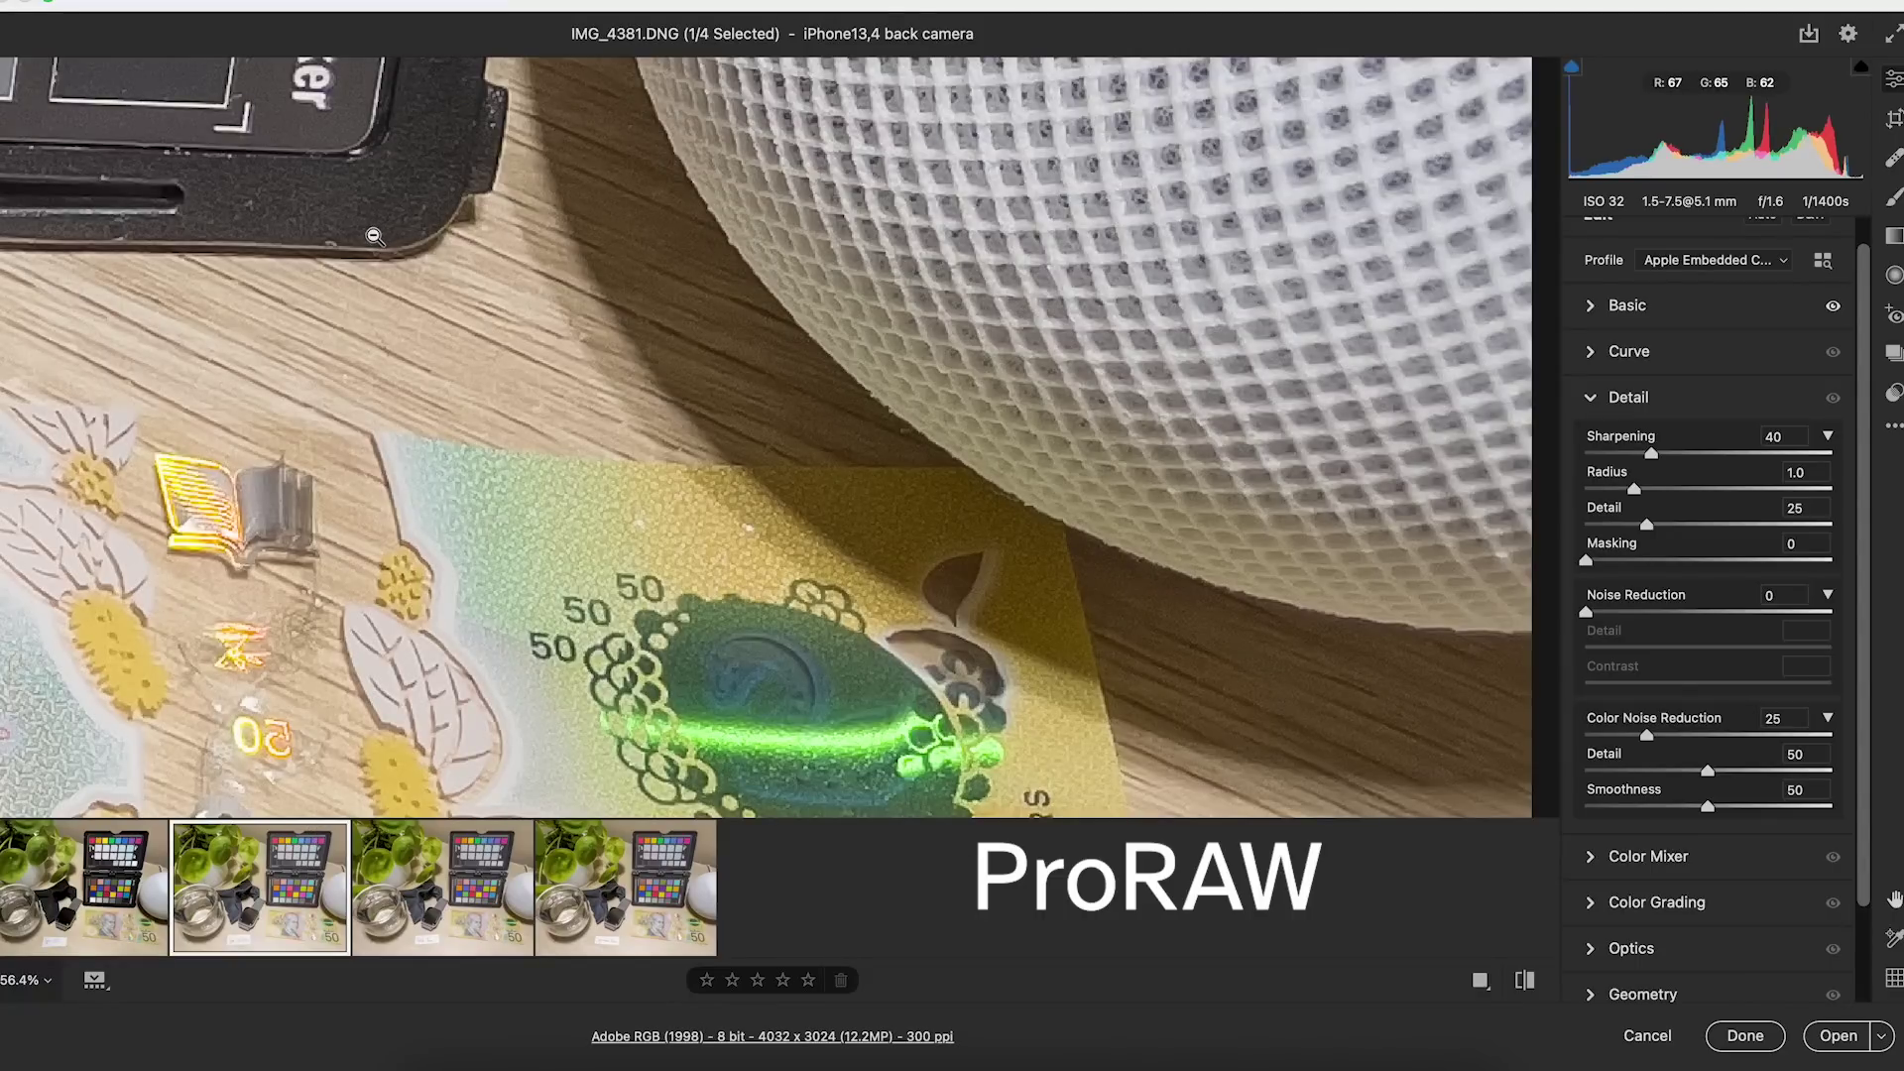
pyautogui.keyDown('alt'); pyautogui.click(783, 392); pyautogui.keyUp('alt')
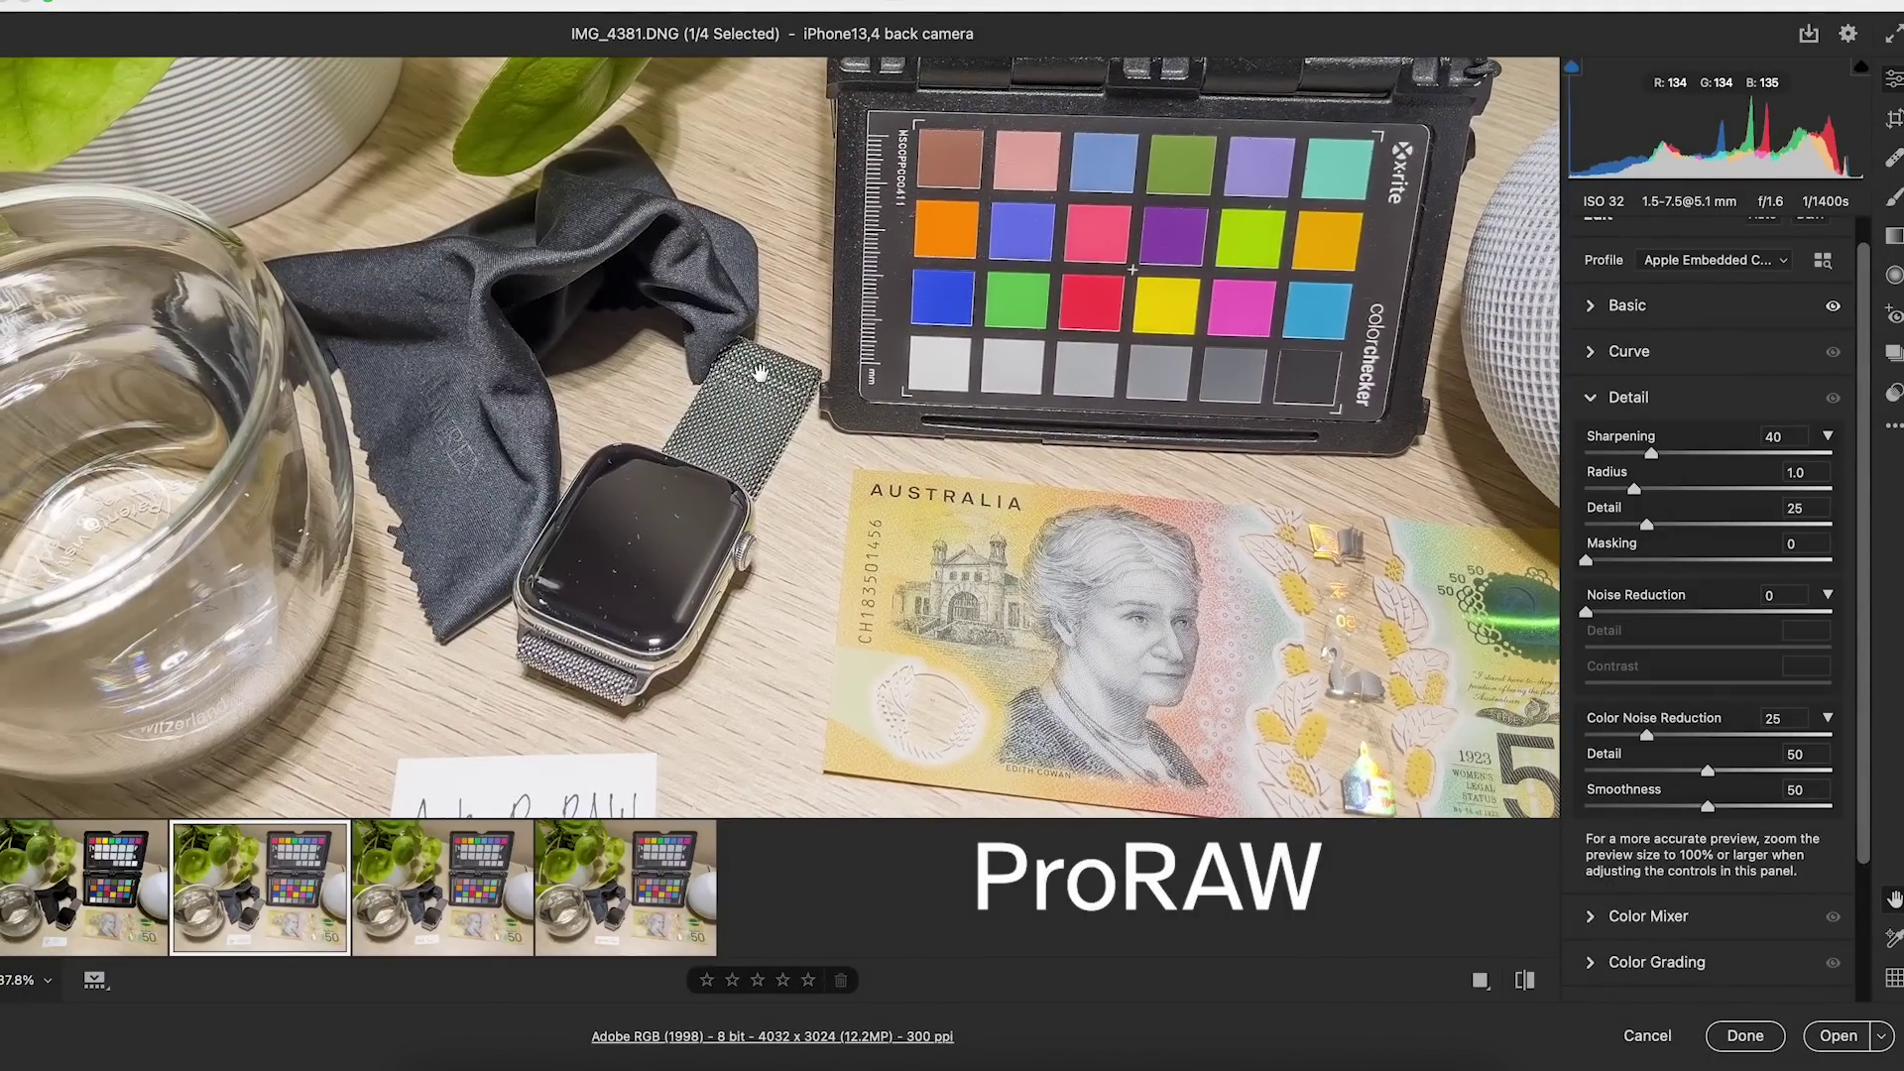
# On the HEIC shot IMG_4380, view the black fabric and raise Shadows to +100
pyautogui.click(759, 372)
pyautogui.press('Left')
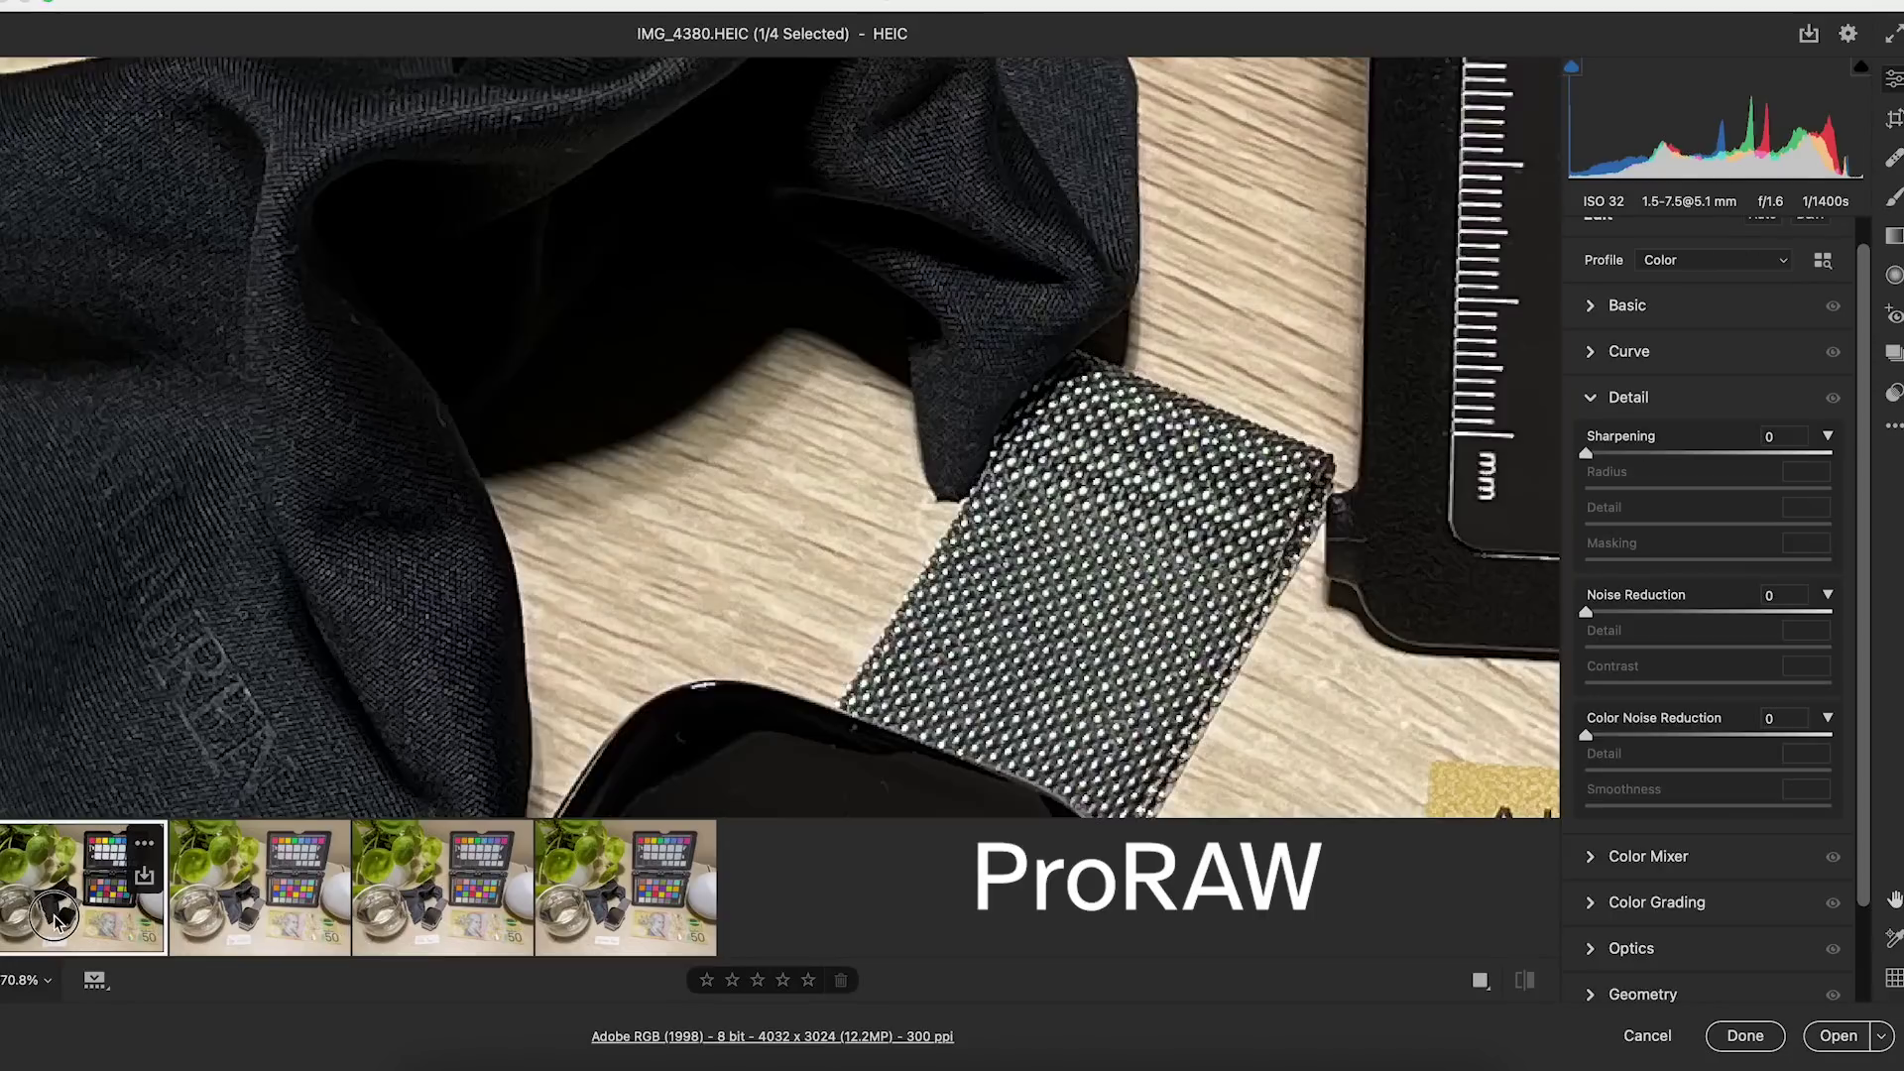
pyautogui.moveTo(791, 264); pyautogui.dragTo(910, 354)
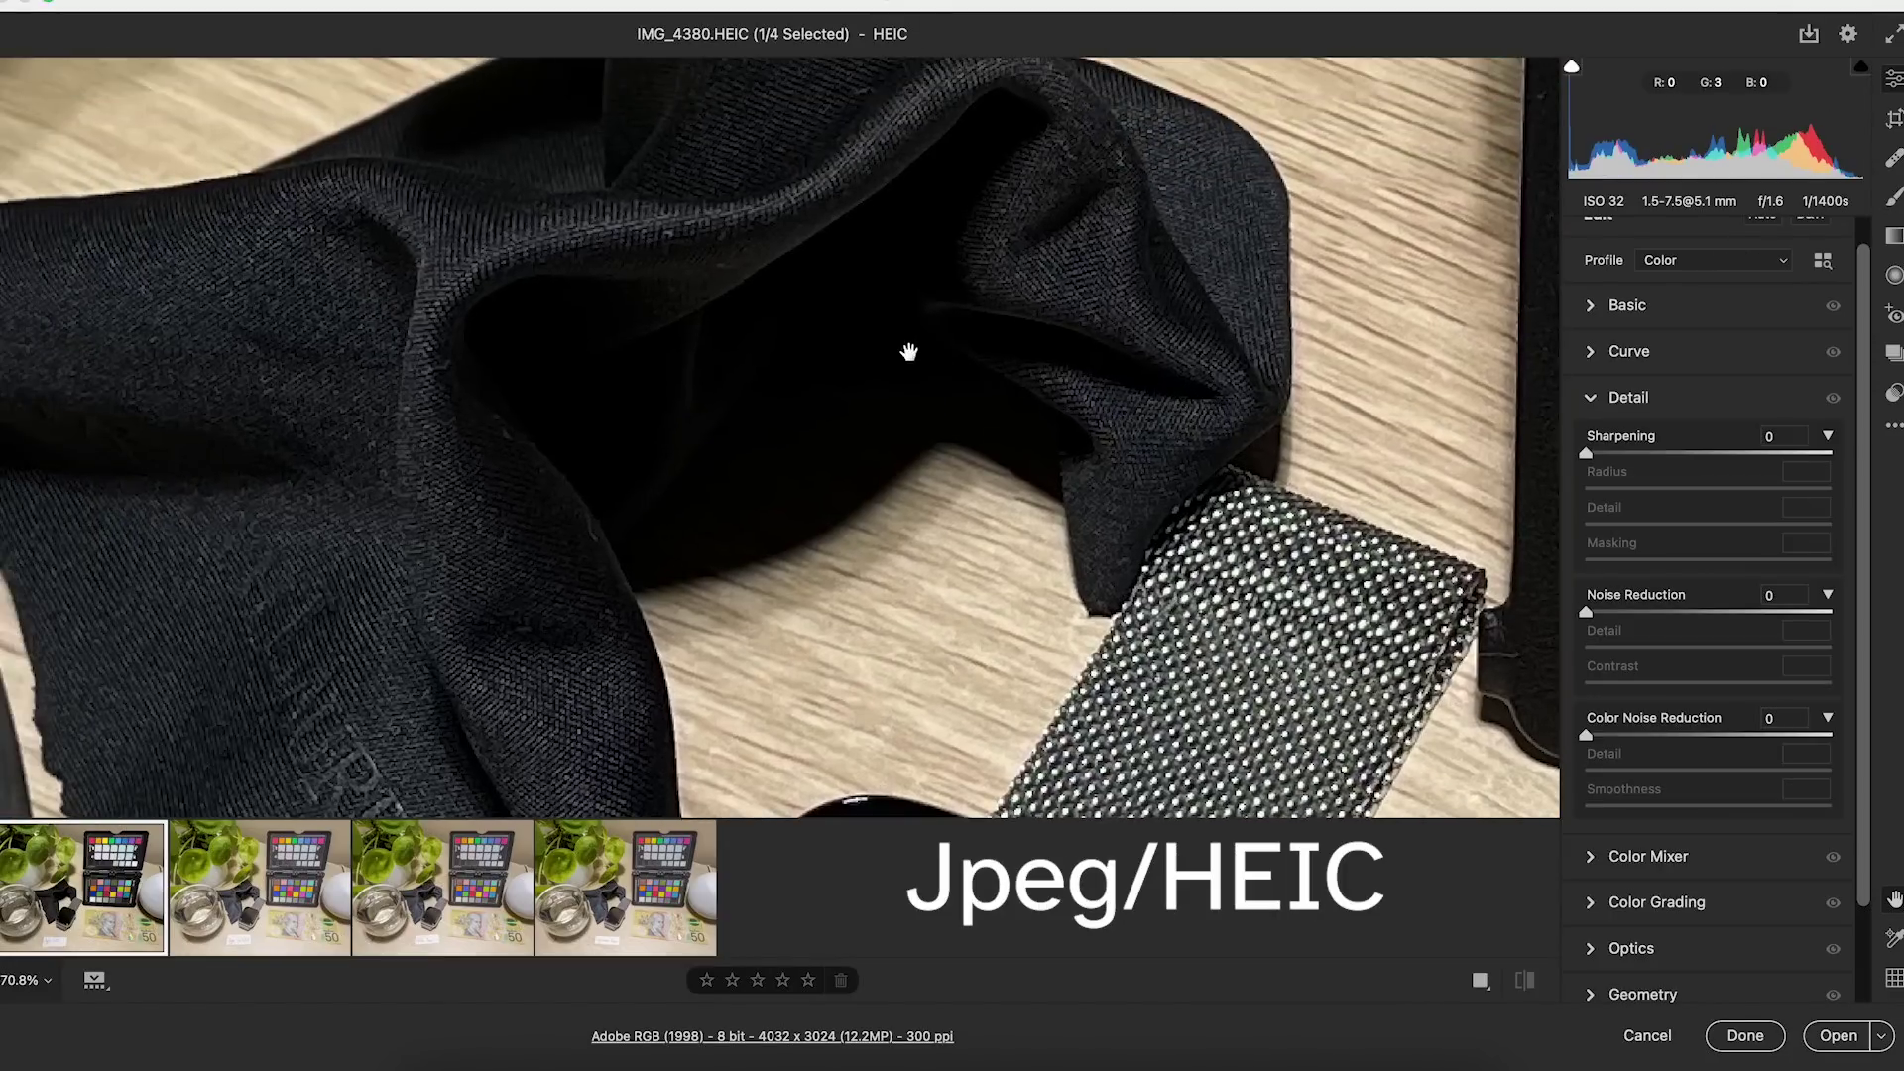
pyautogui.click(1632, 305)
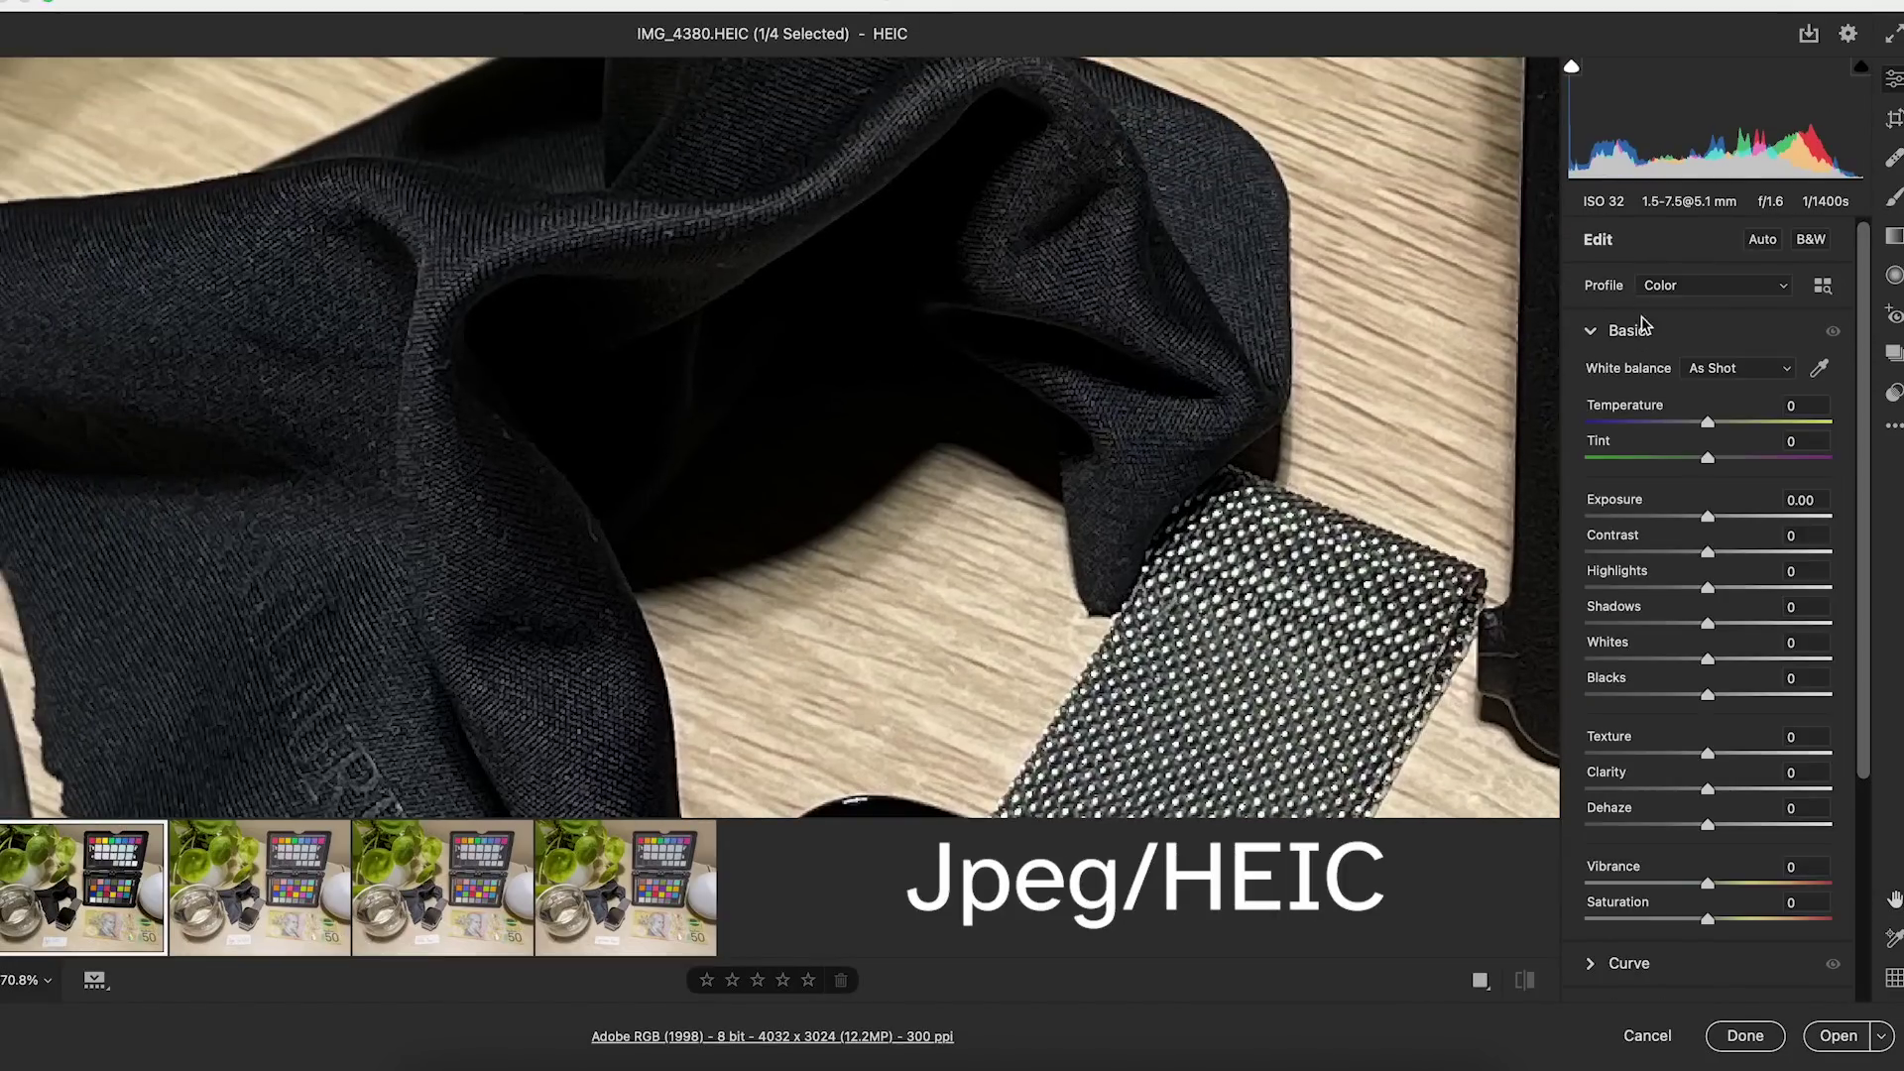
pyautogui.moveTo(1707, 623); pyautogui.dragTo(1830, 623)
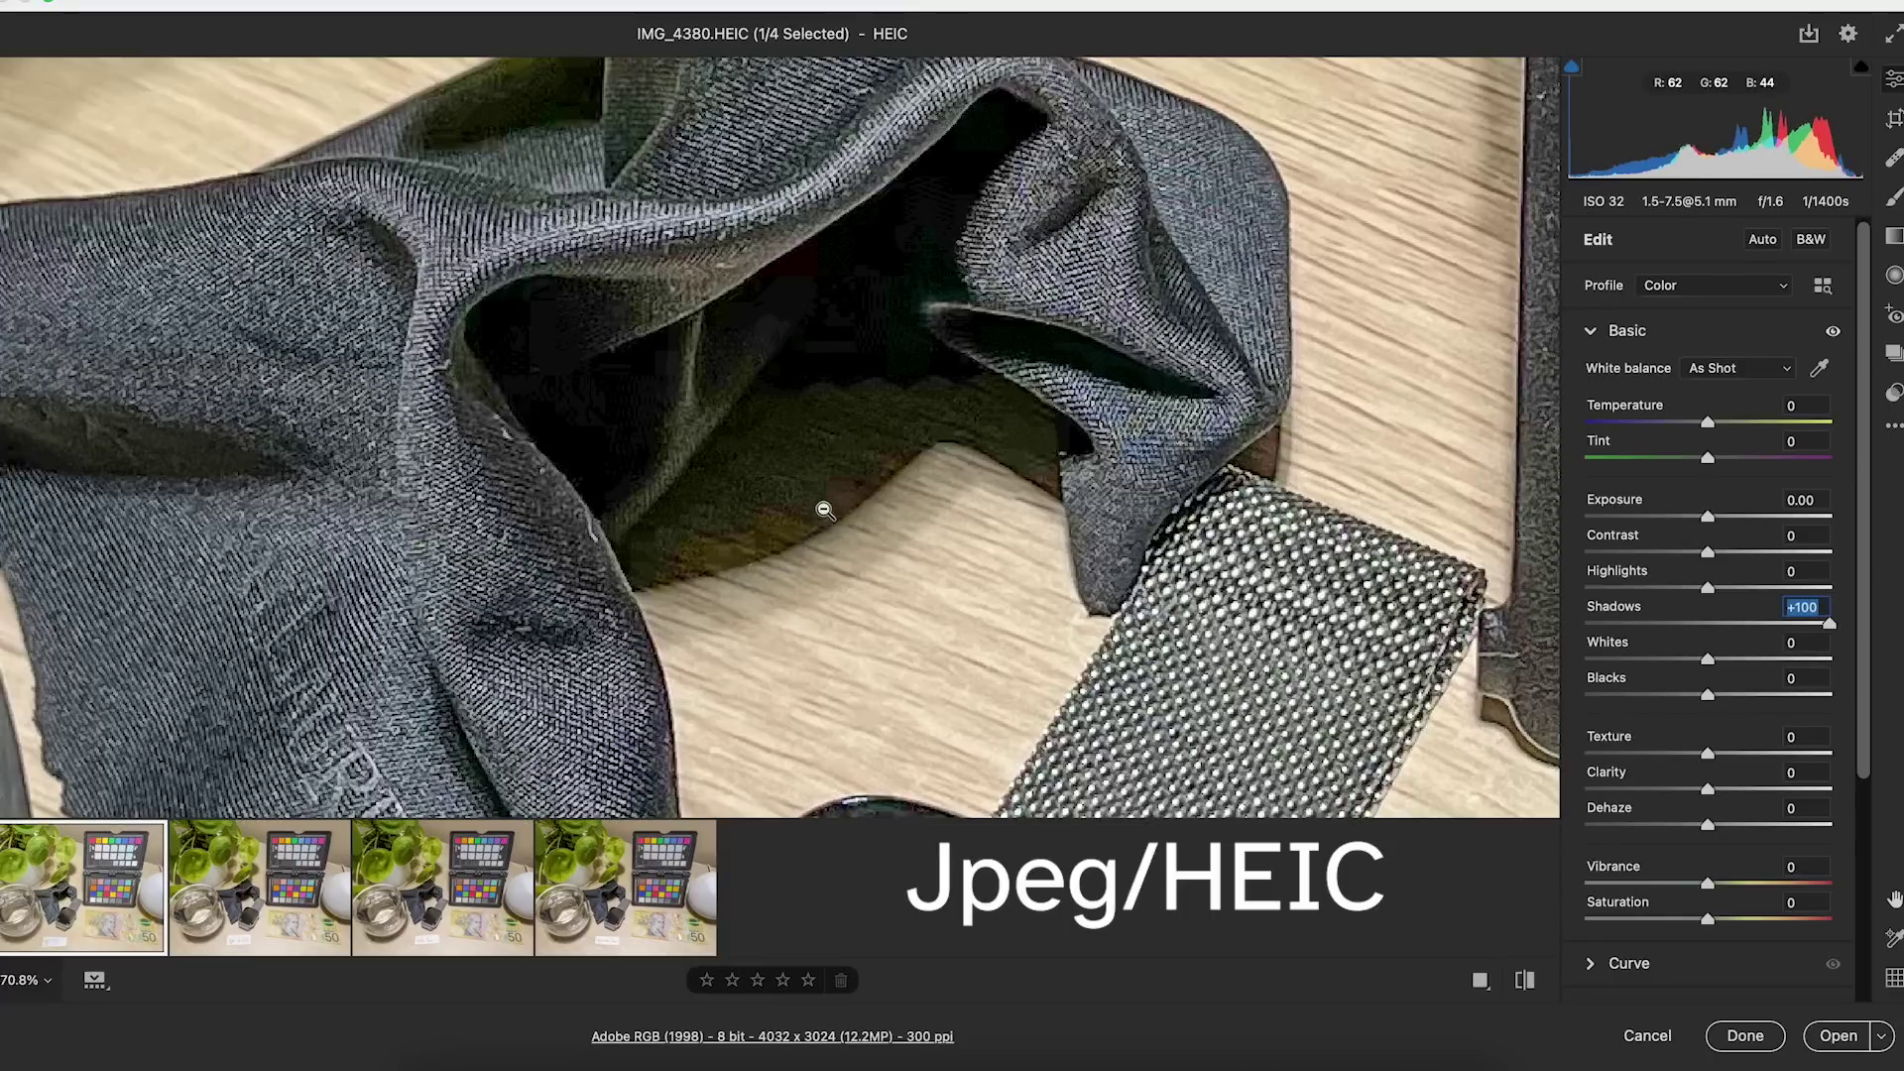
# Zoom into the soil and stems, comparing ProRAW, Halide and Lightroom before returning to HEIC
pyautogui.keyDown('alt'); pyautogui.click(794, 455); pyautogui.keyUp('alt')
pyautogui.moveTo(442, 288); pyautogui.dragTo(880, 650)
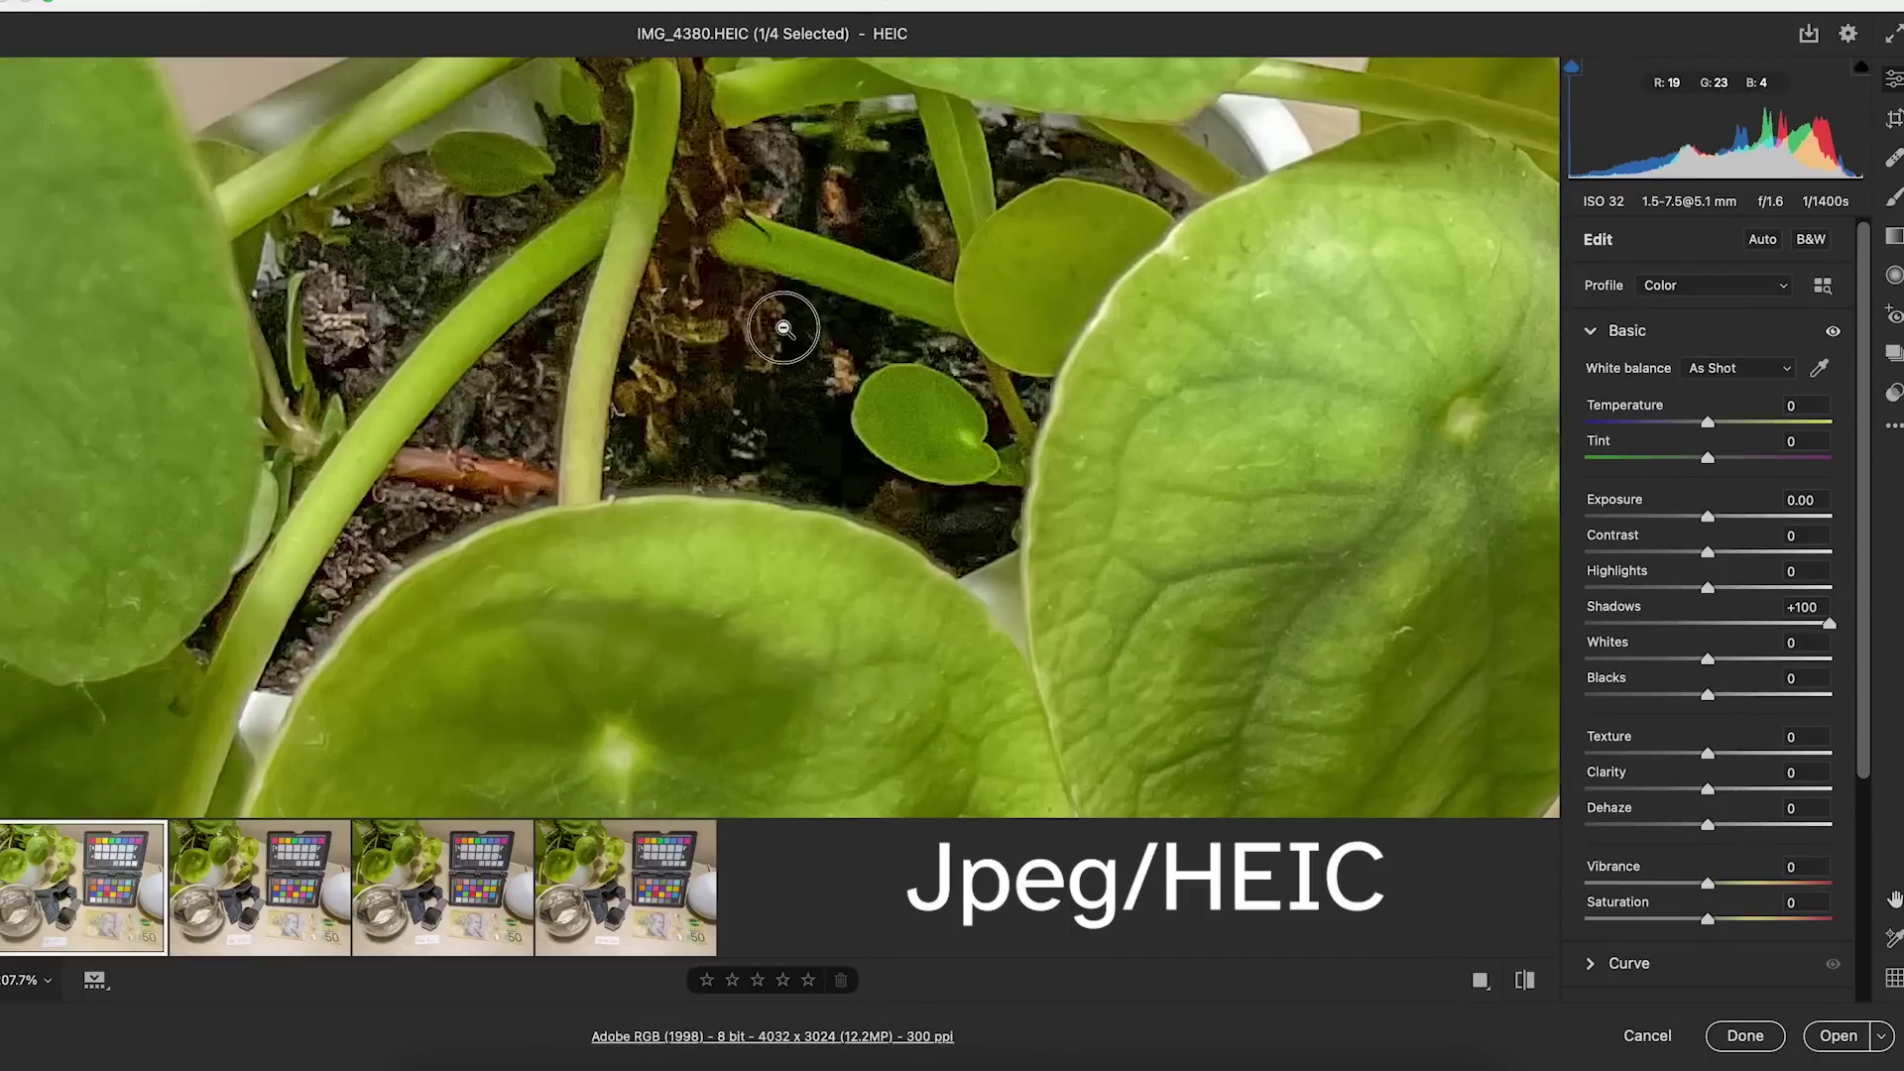
pyautogui.moveTo(793, 327); pyautogui.dragTo(825, 328)
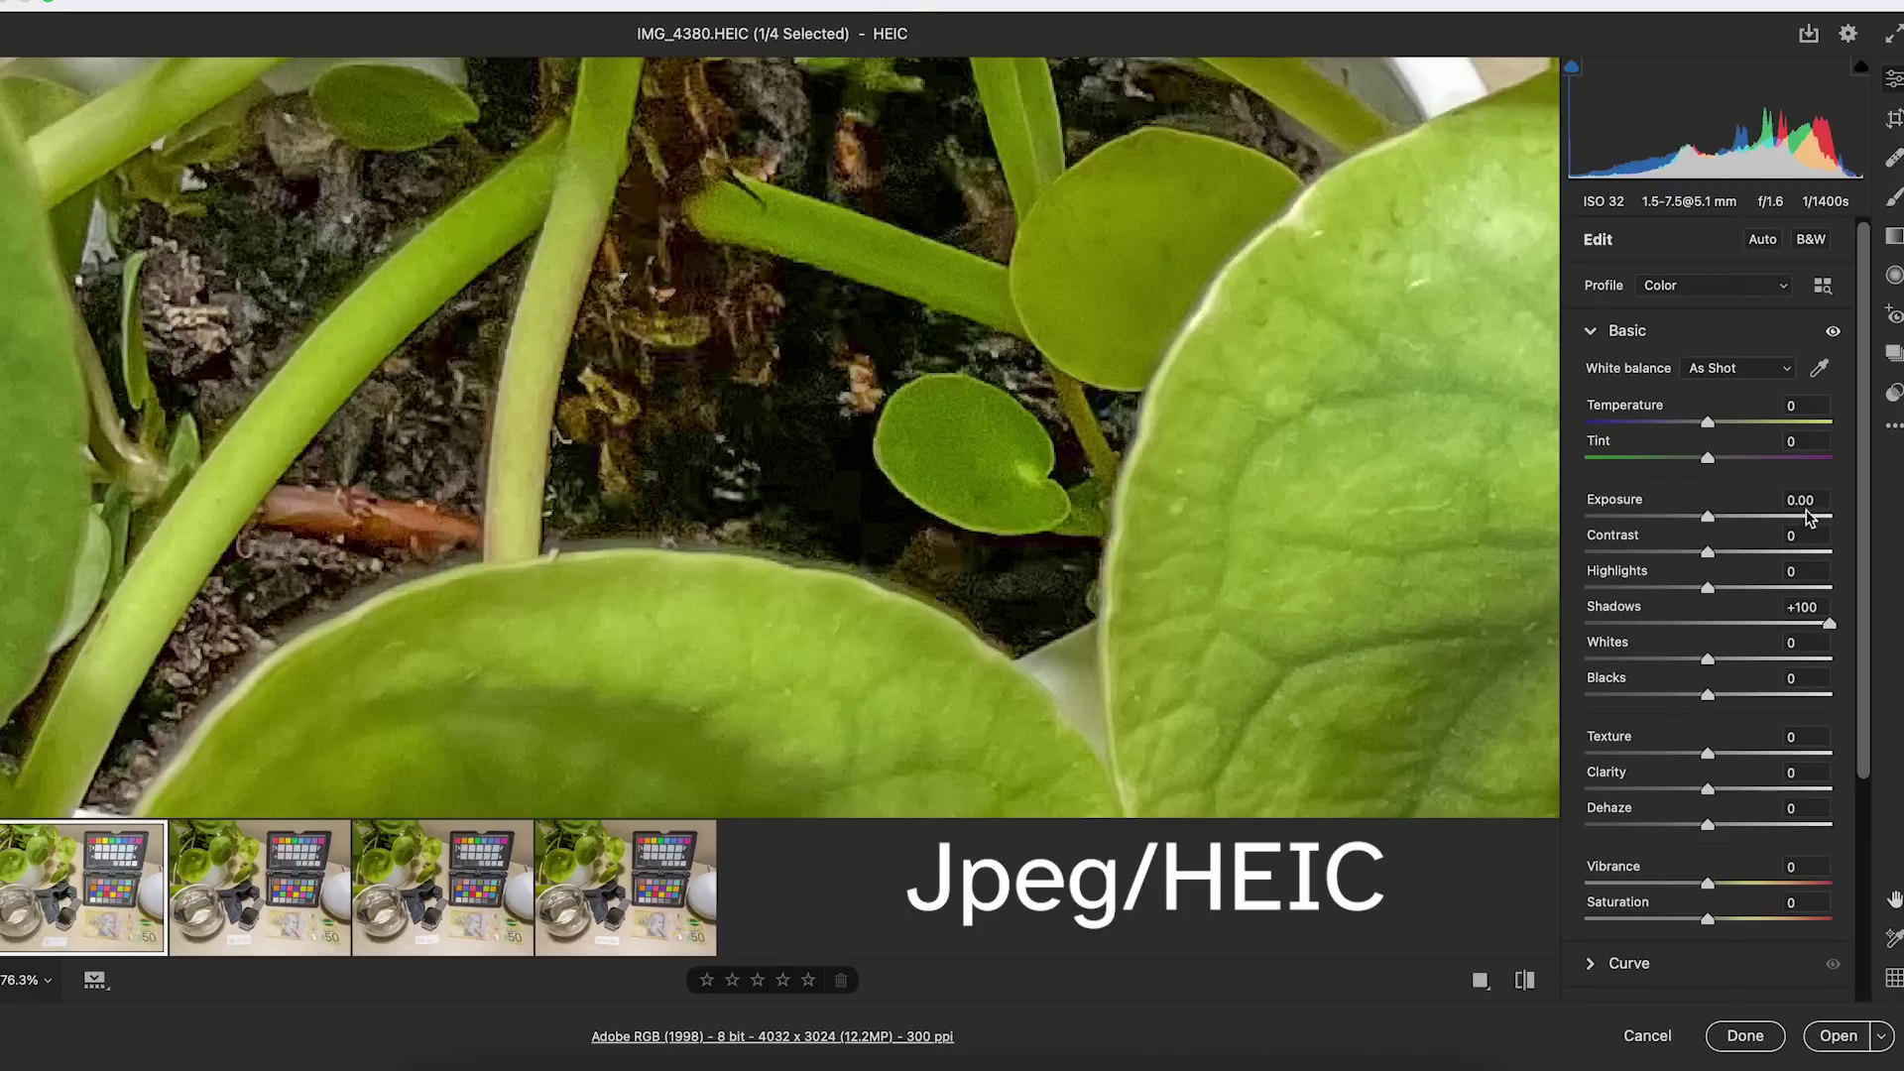
pyautogui.click(272, 928)
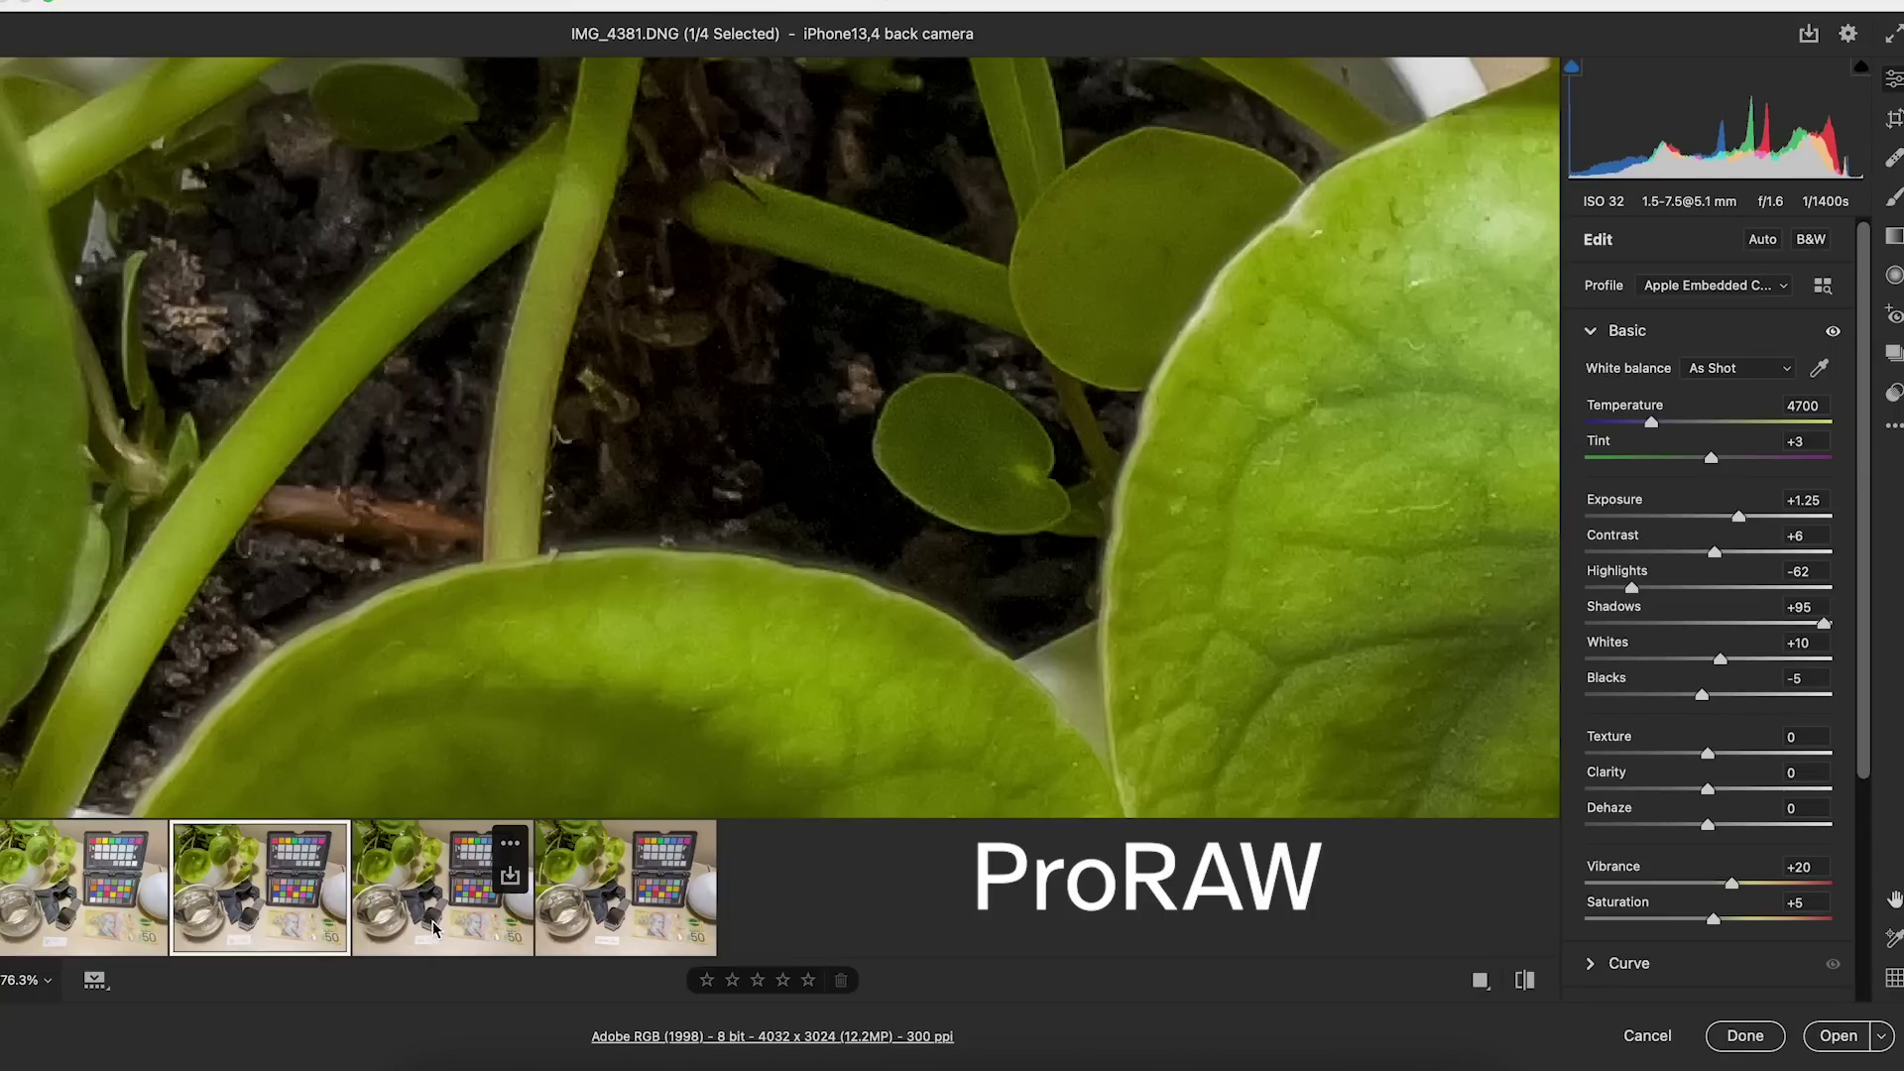
pyautogui.click(433, 920)
pyautogui.click(635, 893)
pyautogui.click(320, 935)
pyautogui.click(381, 932)
pyautogui.click(287, 932)
pyautogui.click(464, 905)
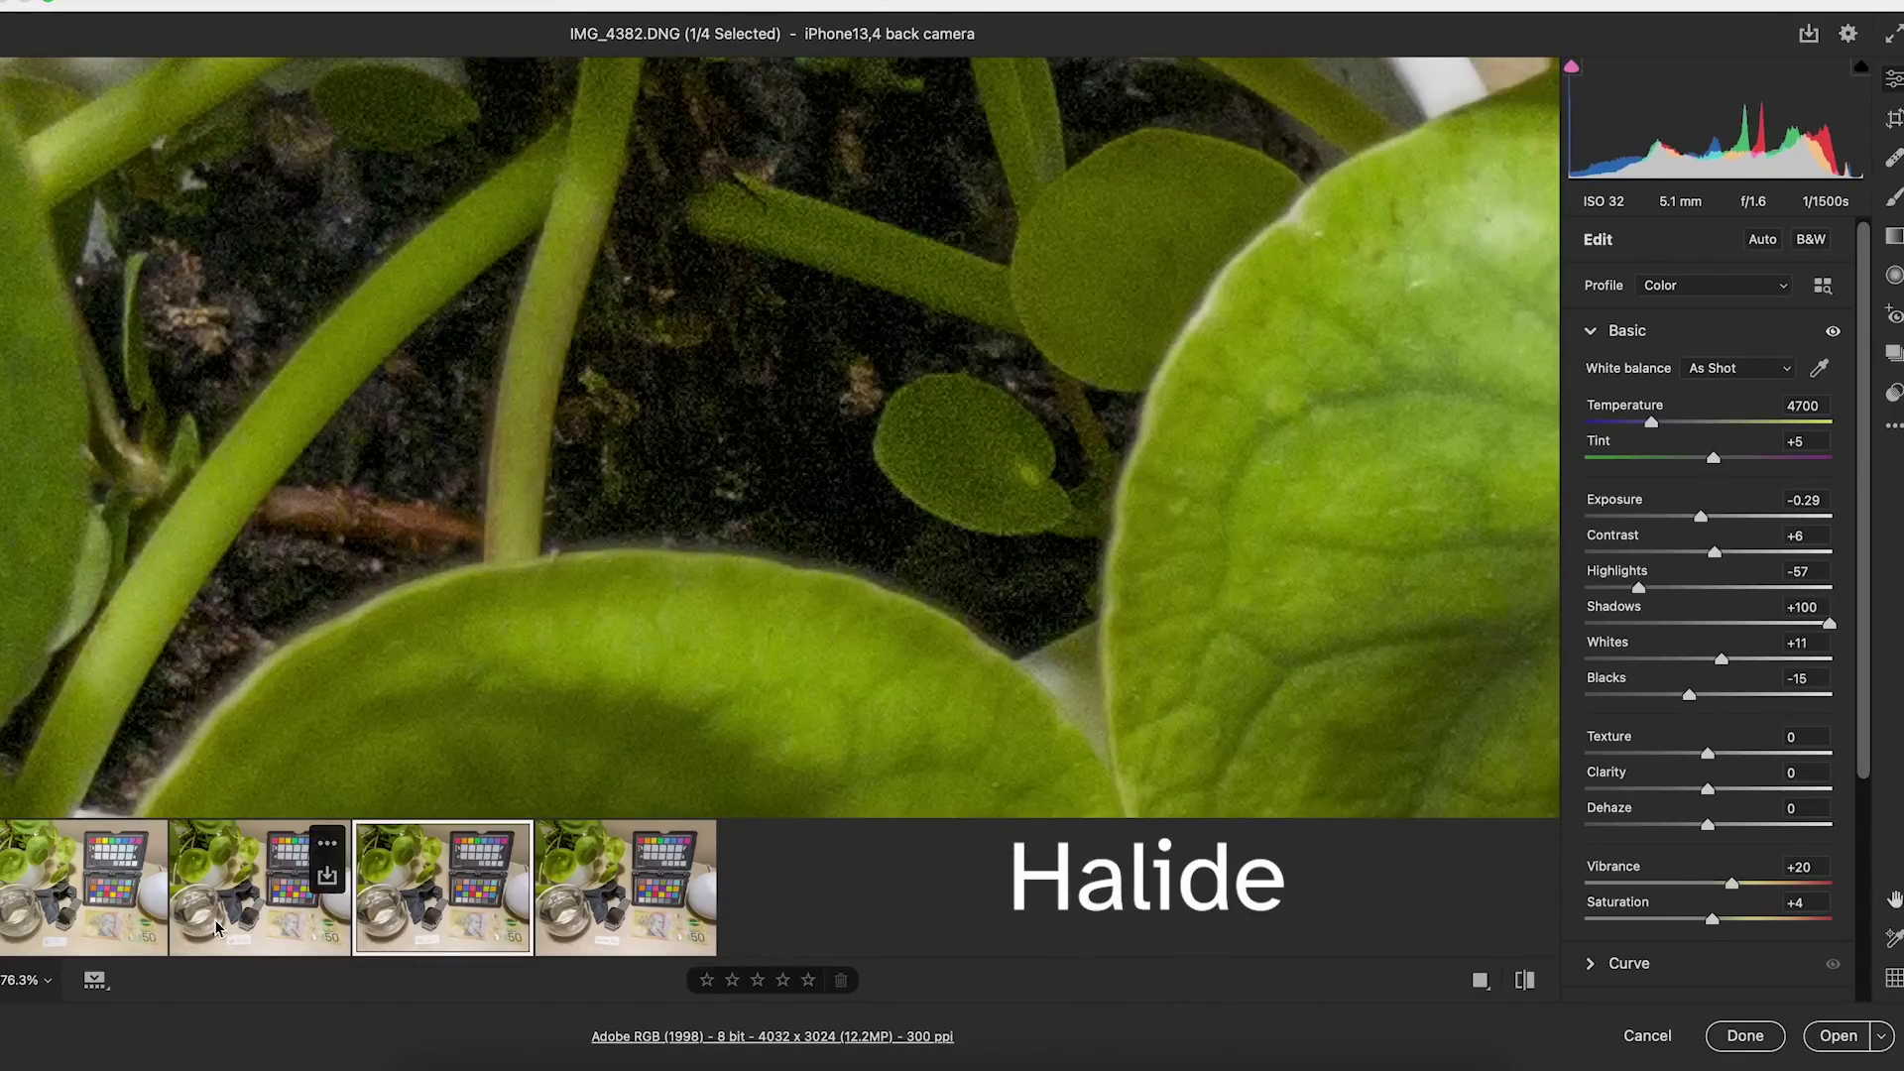
pyautogui.click(298, 912)
pyautogui.click(96, 913)
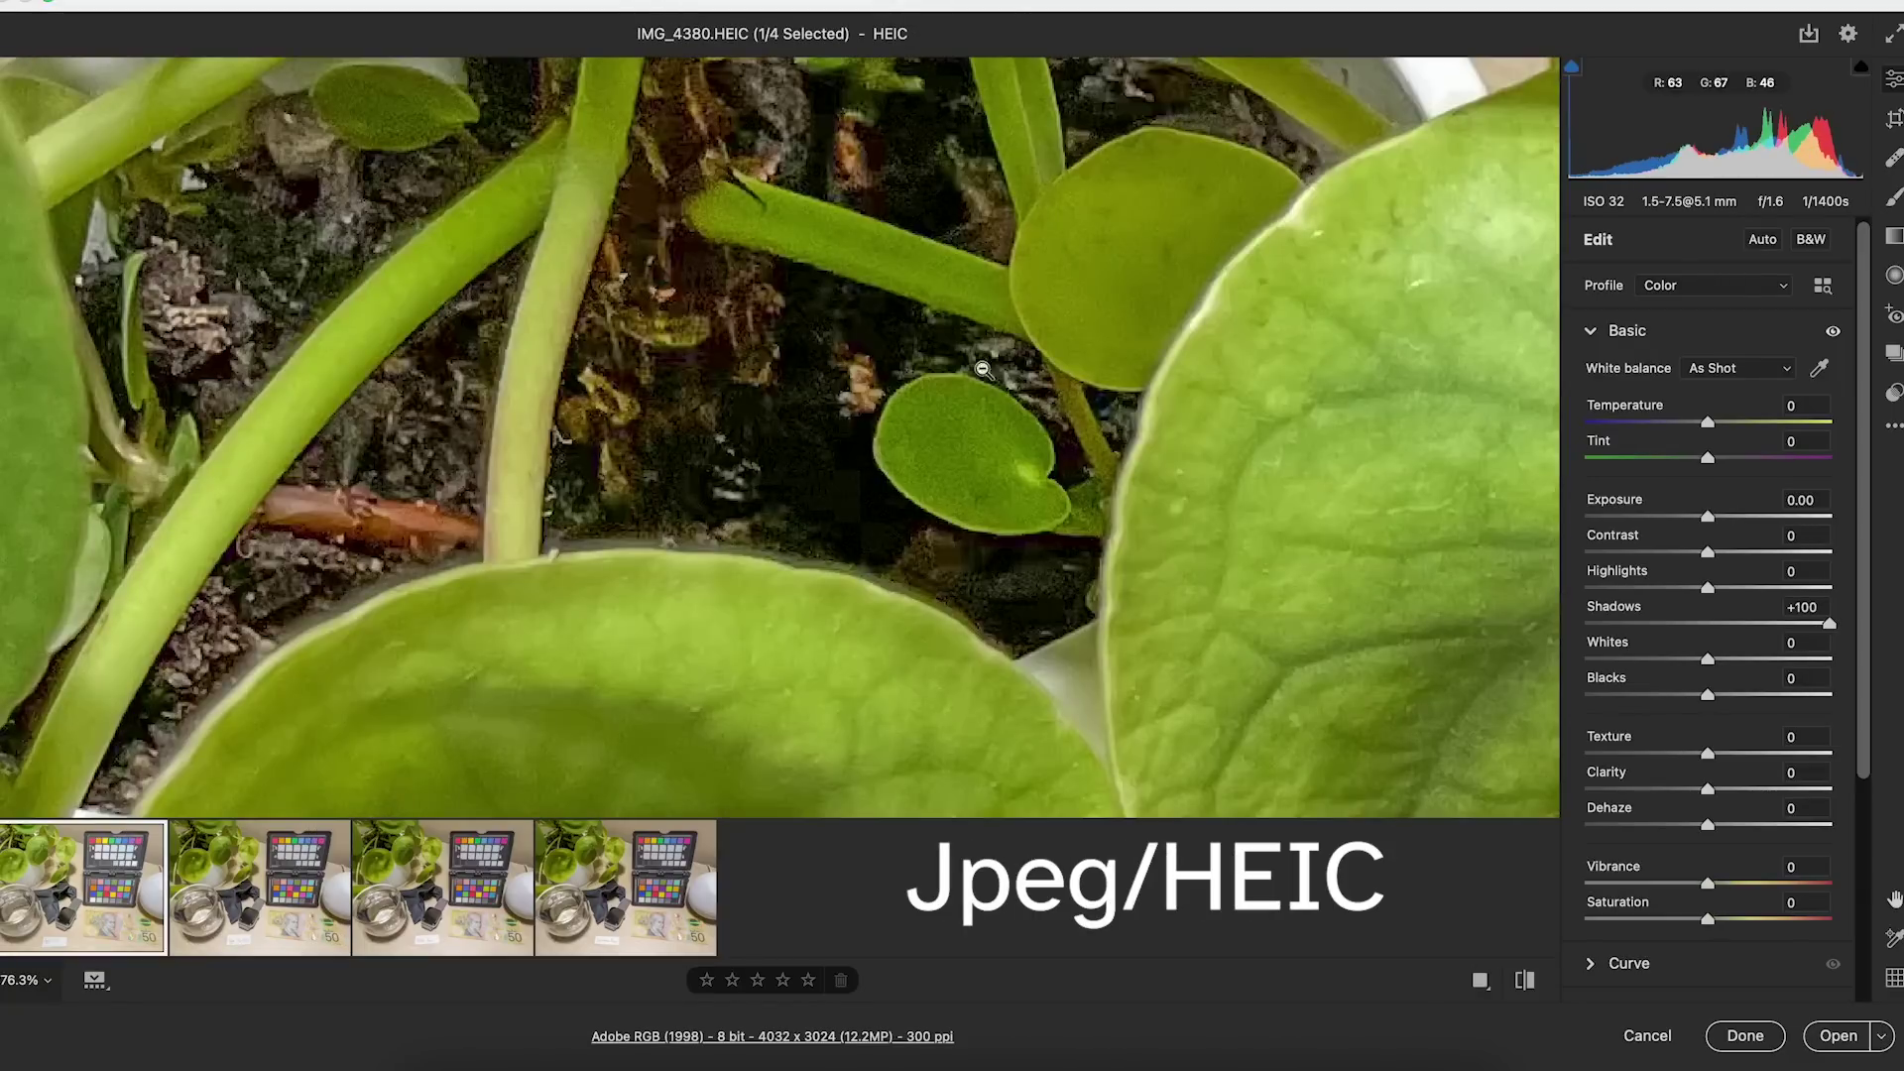
# Clear Develop Settings on the four selected photos, then reopen them with Open in Camera Raw
pyautogui.rightClick(671, 401)
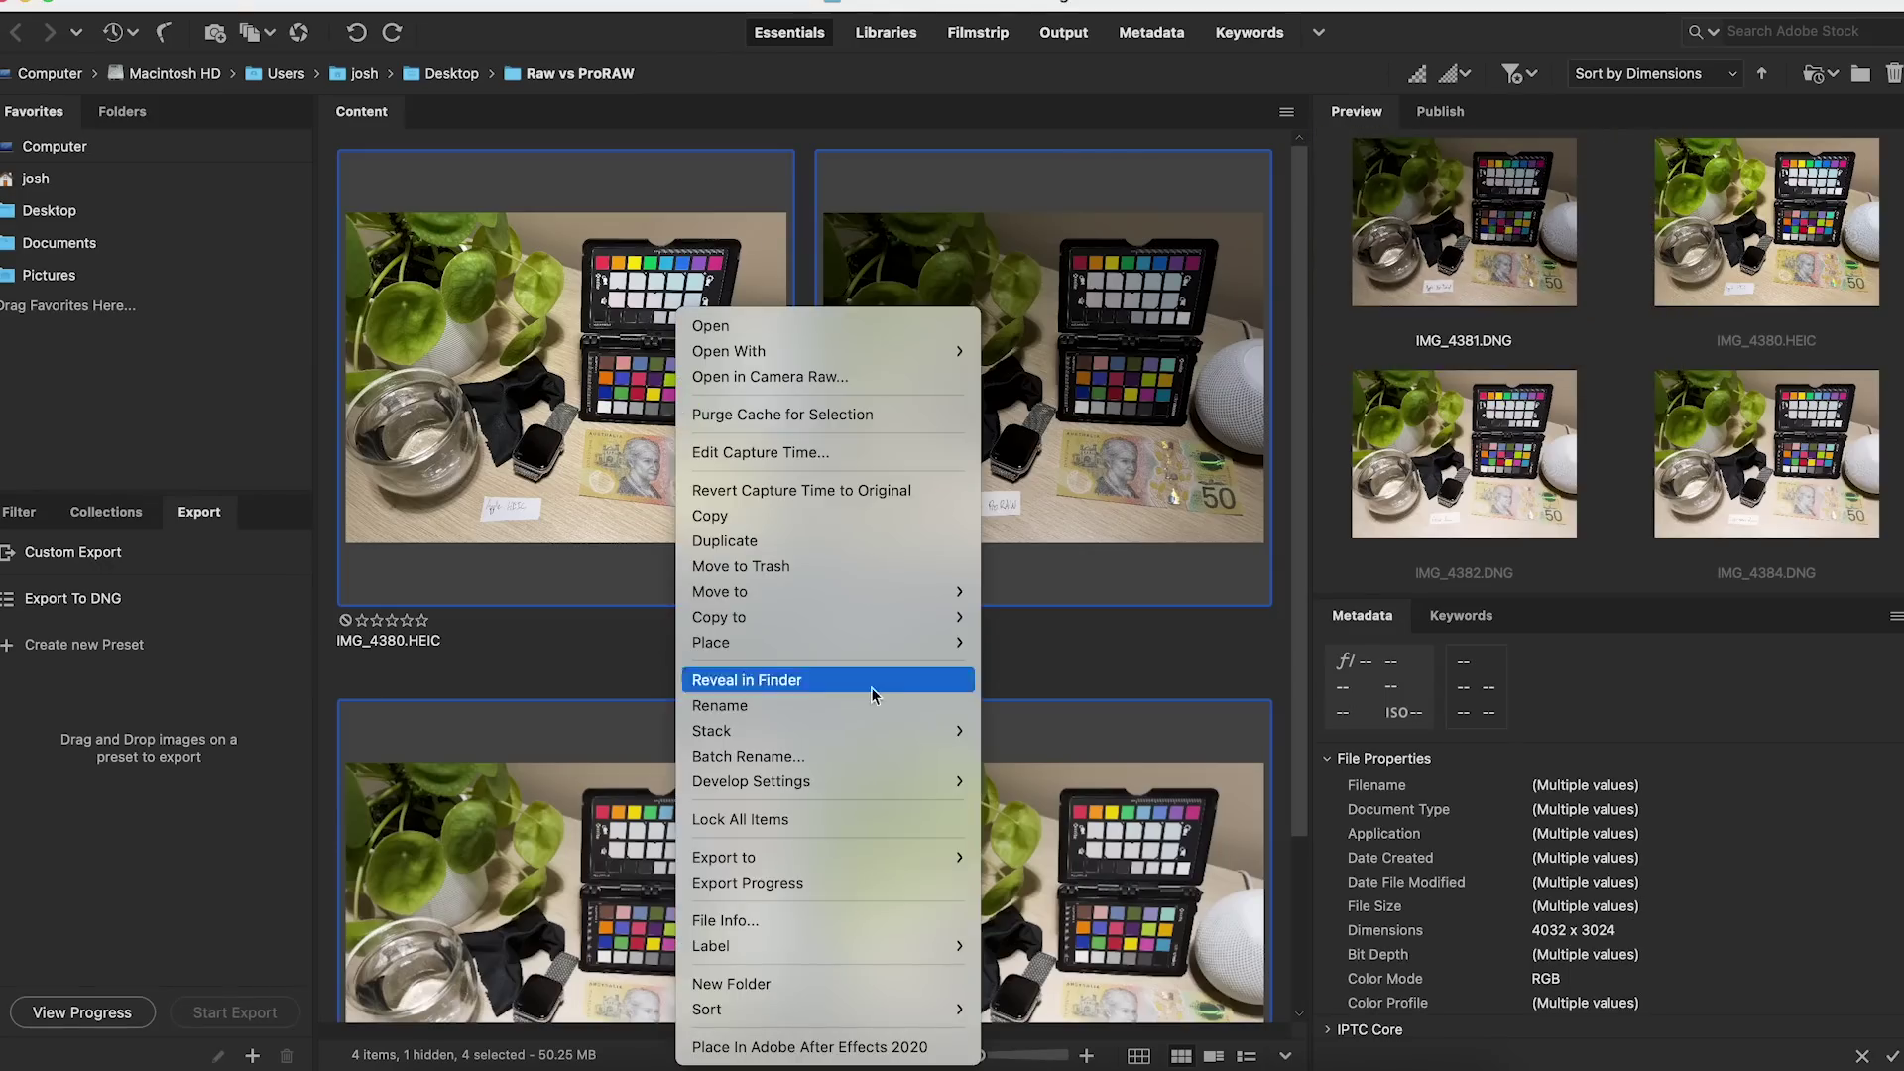
pyautogui.moveTo(857, 783)
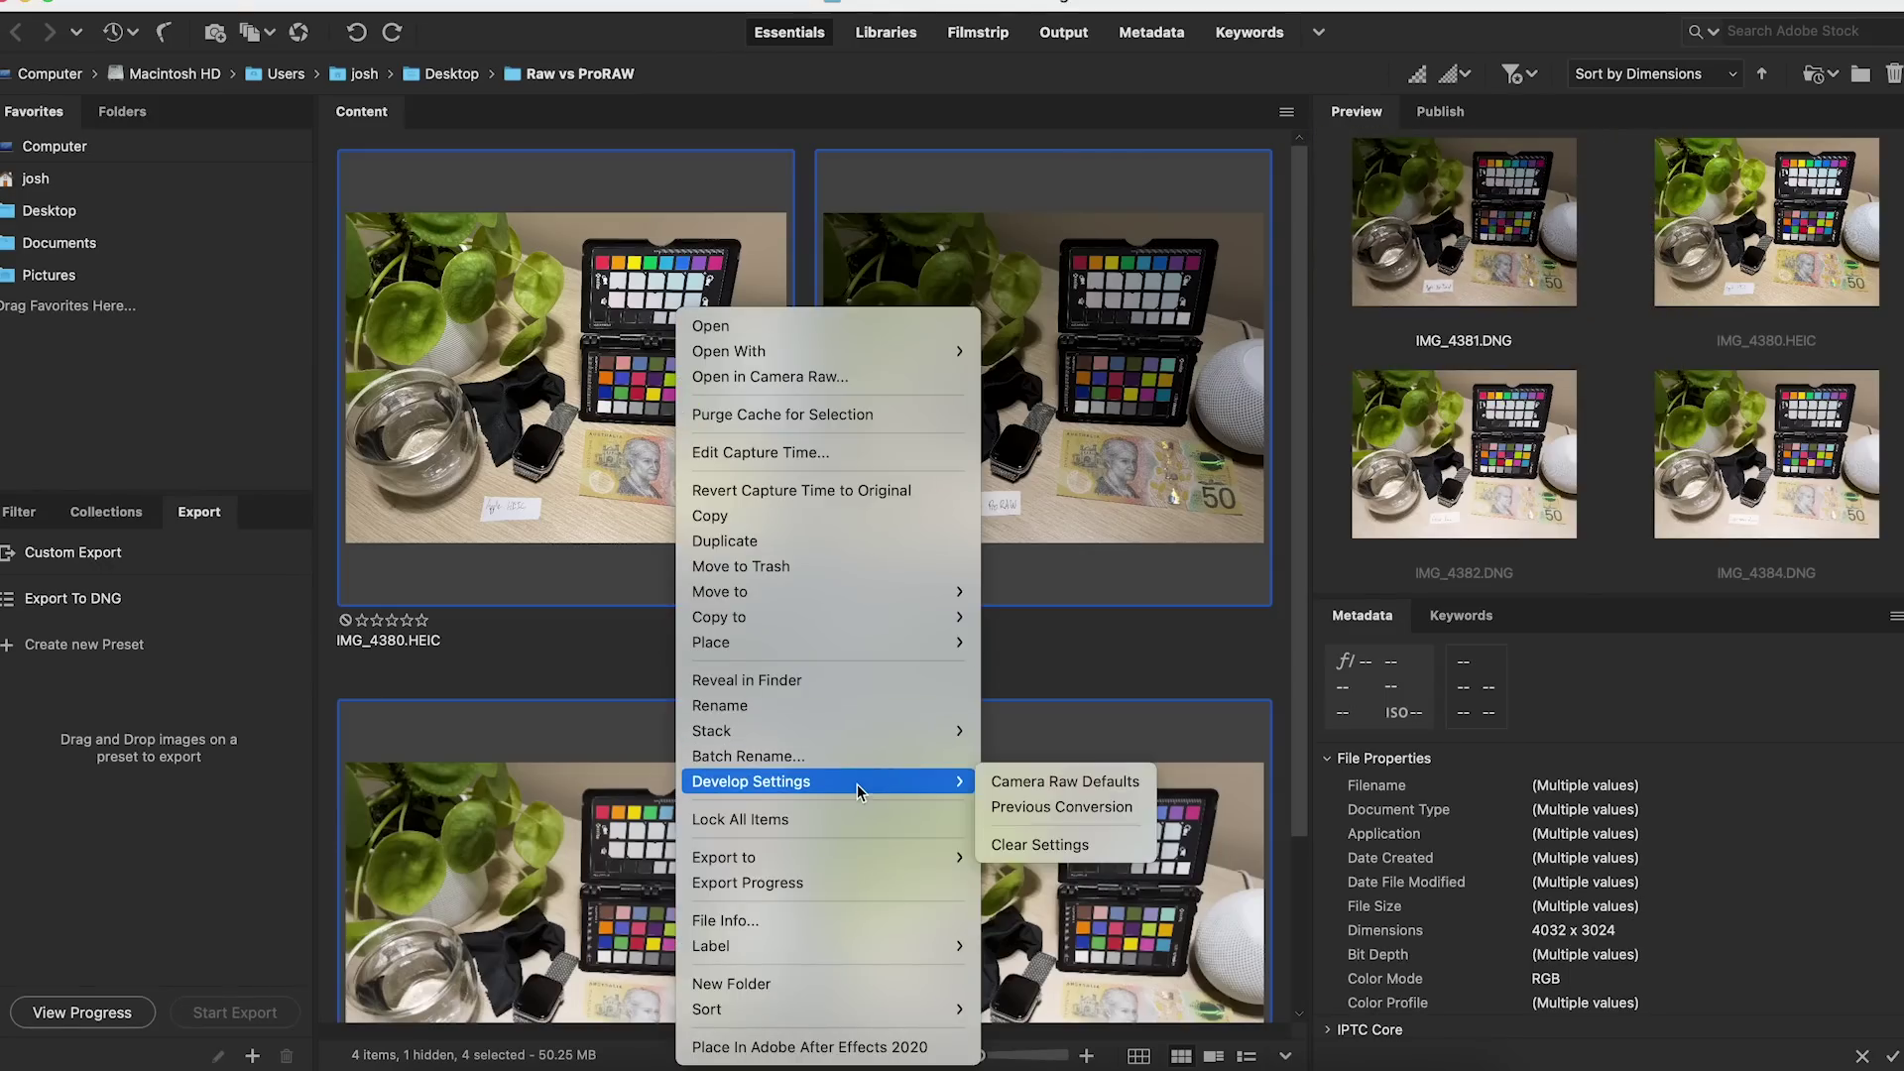
pyautogui.click(1017, 814)
pyautogui.rightClick(1004, 393)
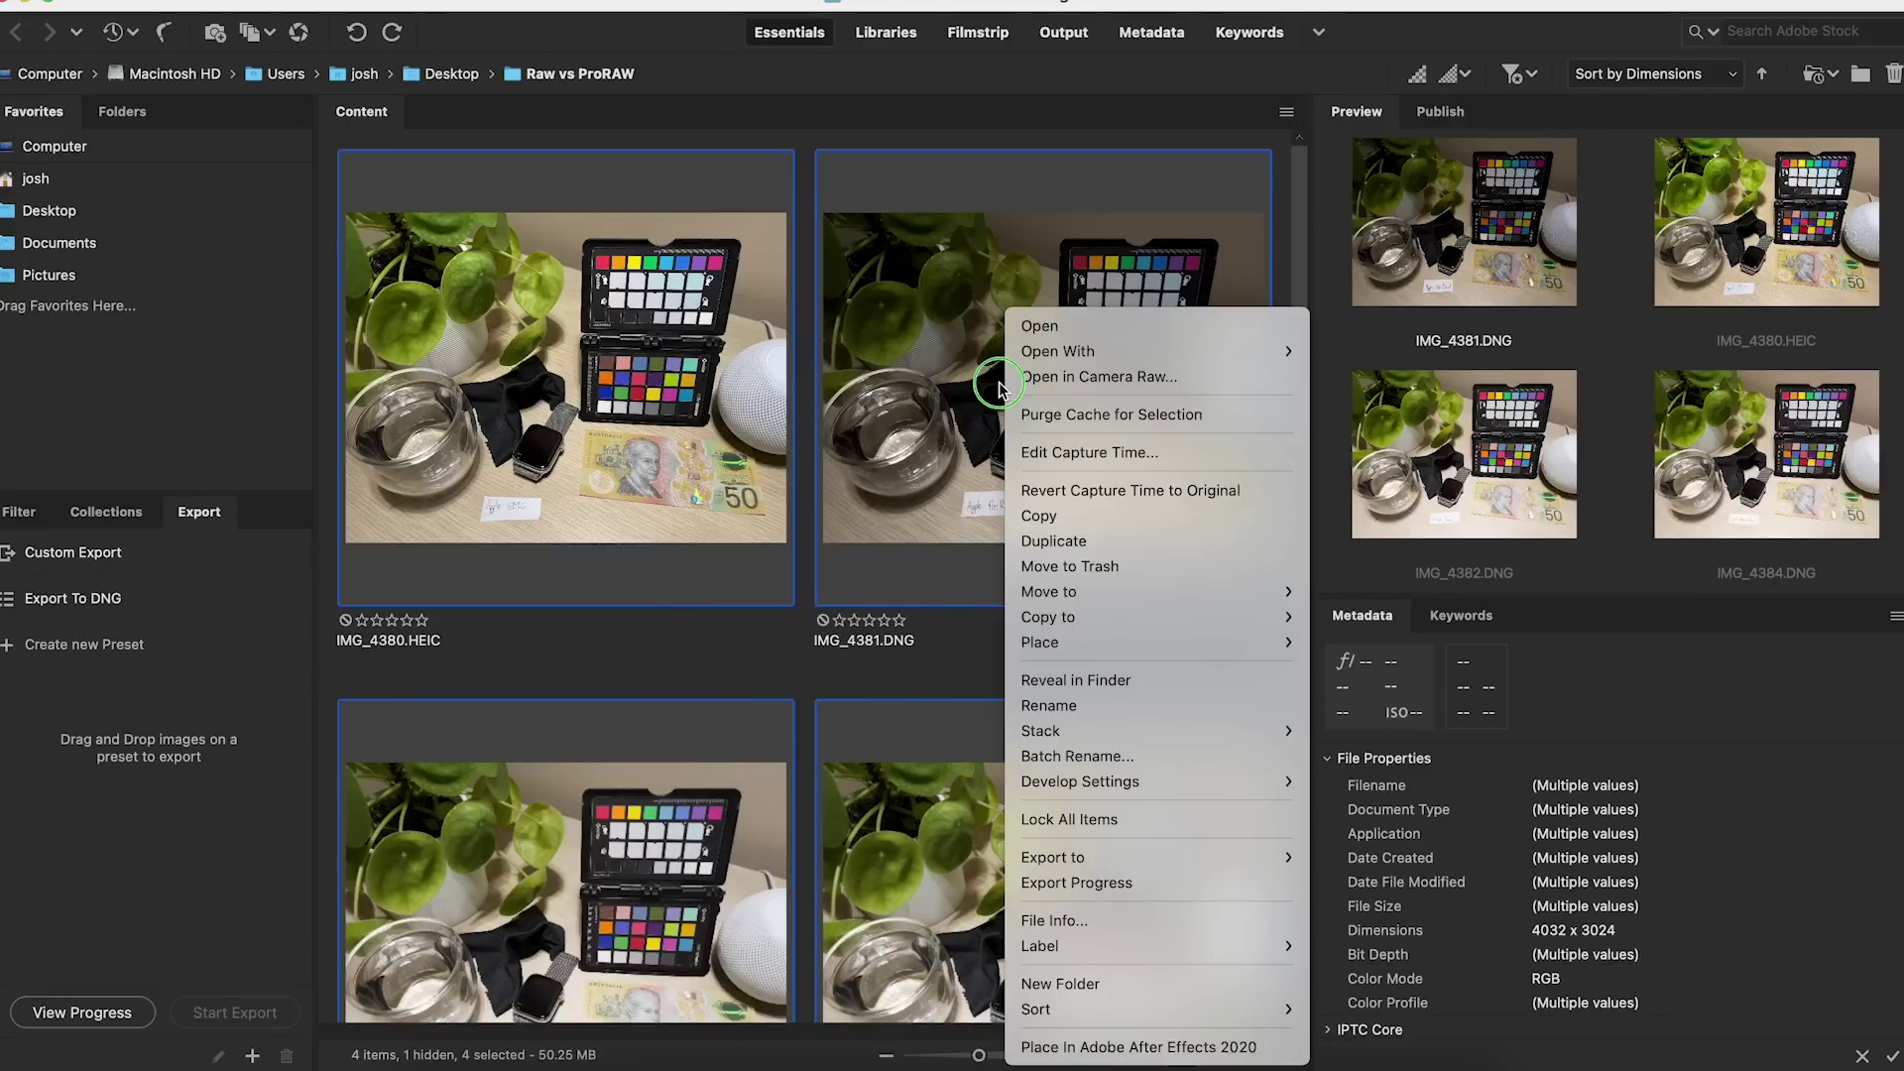
pyautogui.click(1165, 377)
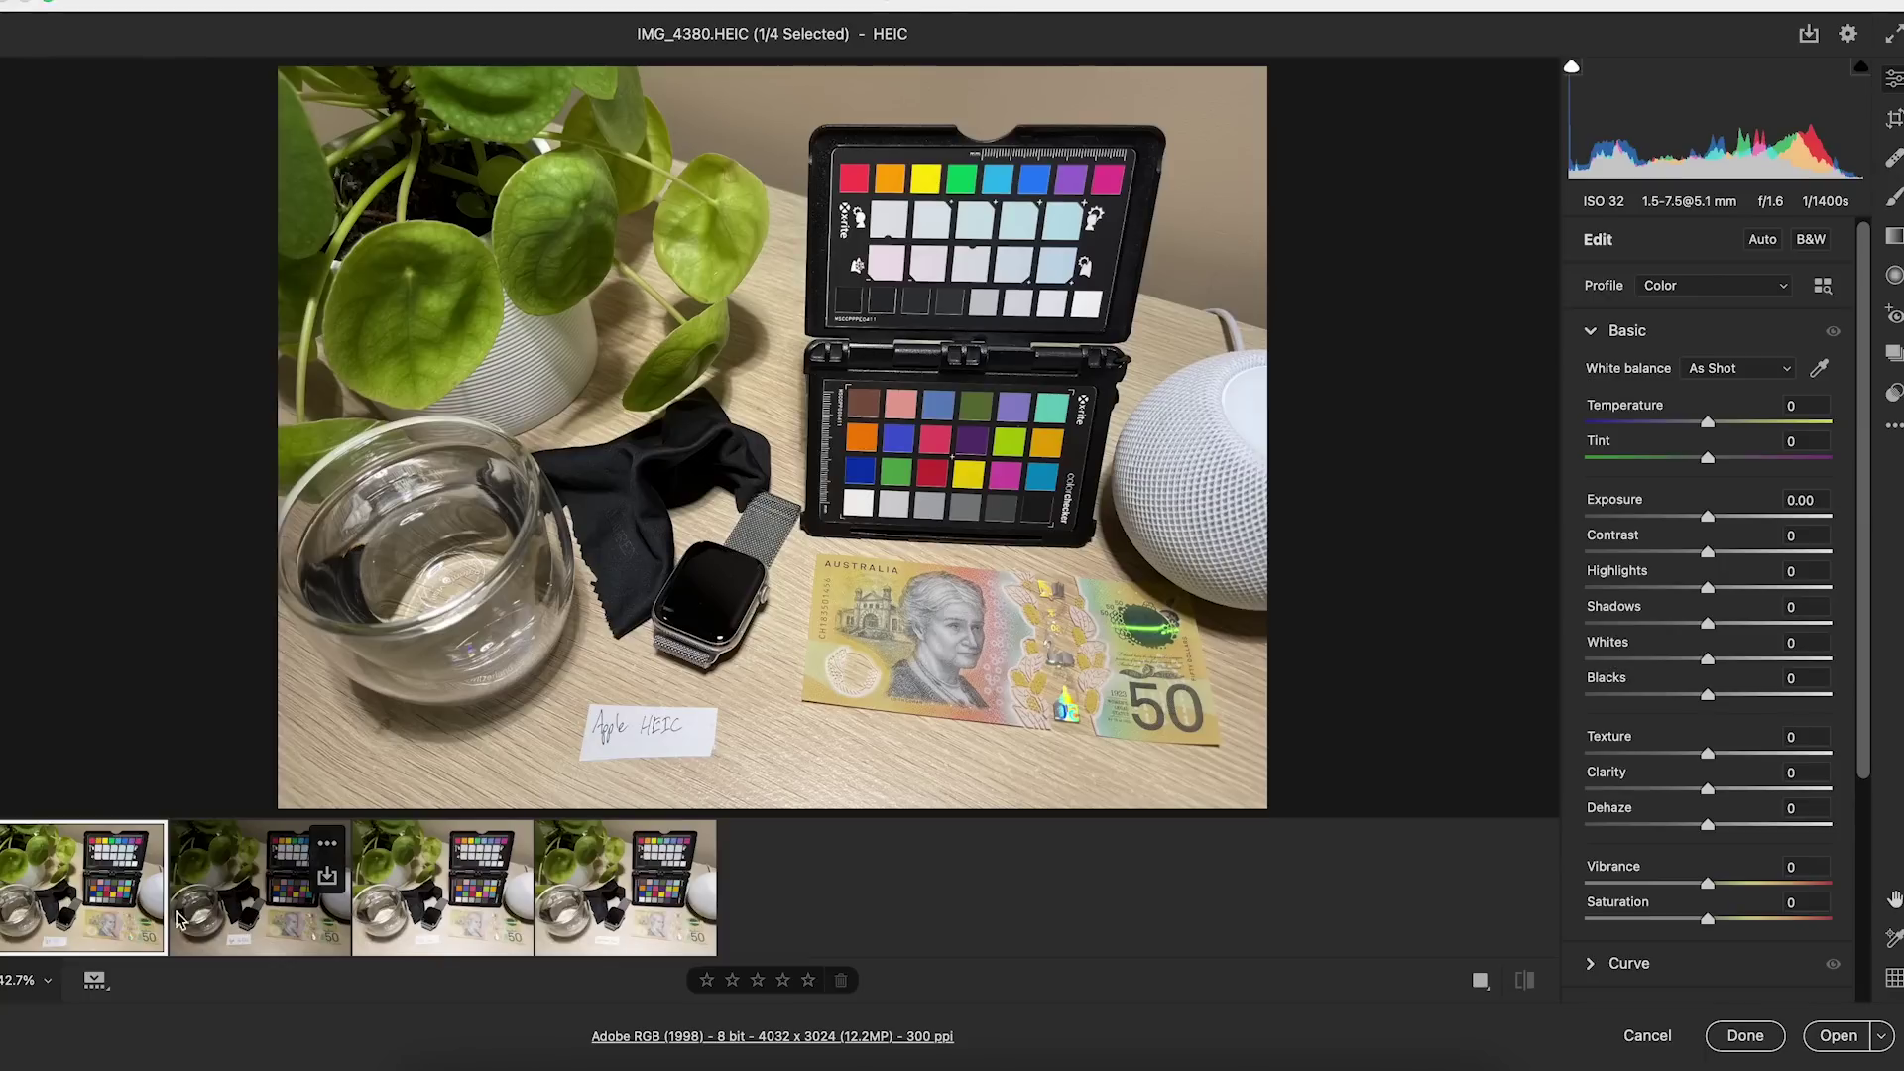
# Apply Auto tone to IMG_4382.DNG and IMG_4384.DNG
pyautogui.click(219, 893)
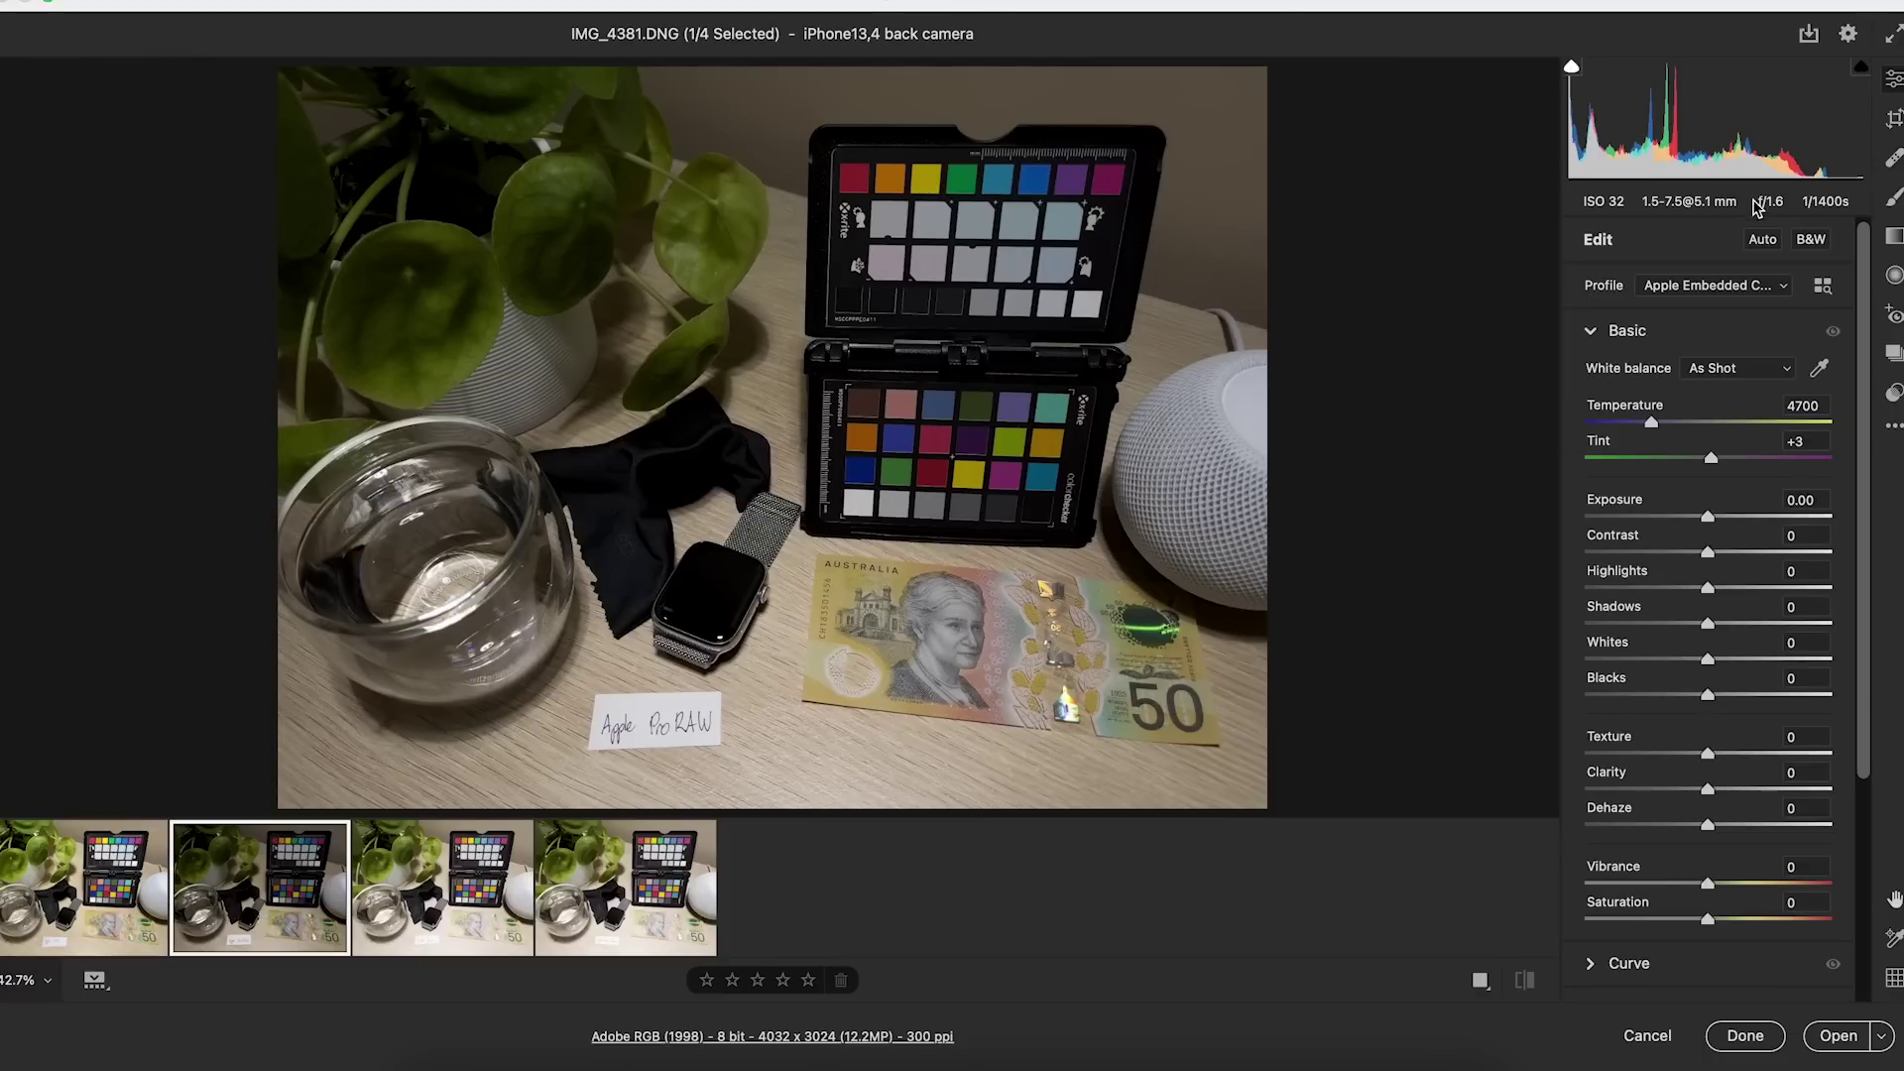
pyautogui.press('Right')
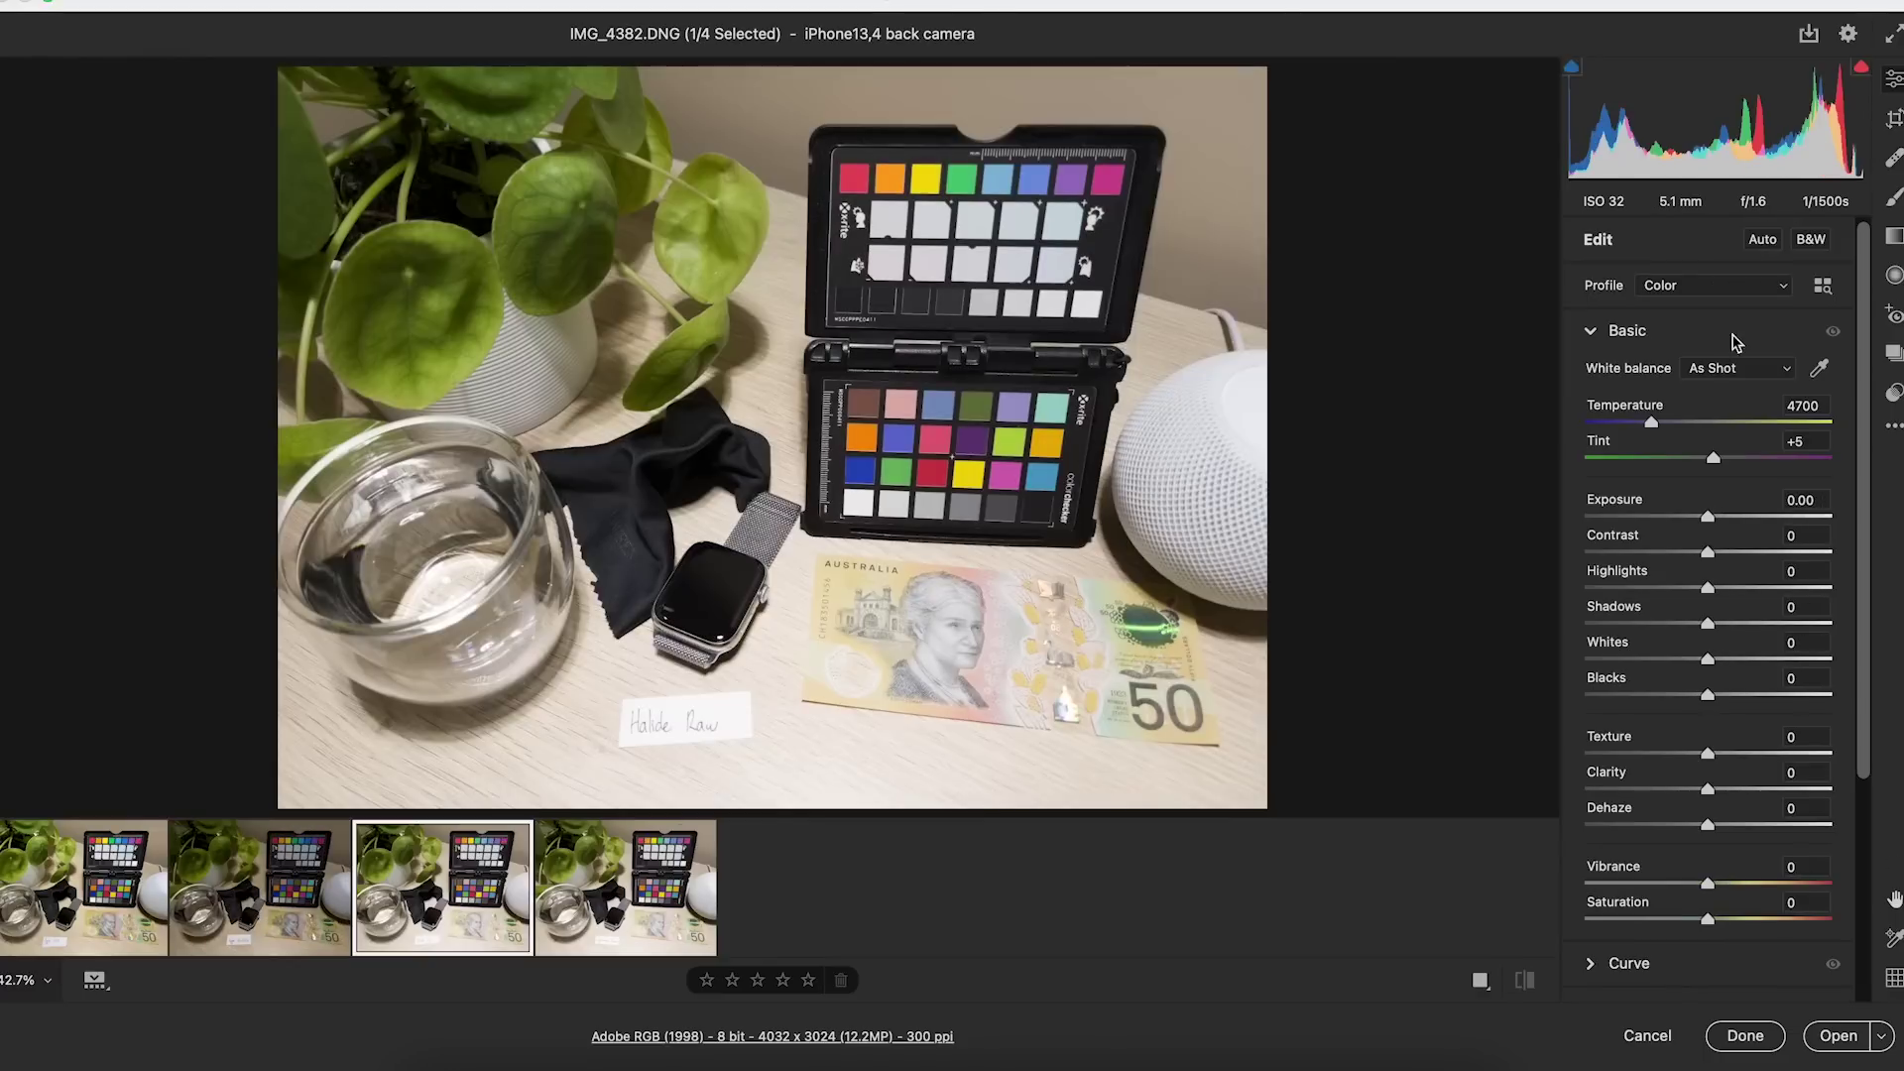
pyautogui.click(1761, 240)
pyautogui.press('Right')
pyautogui.click(1771, 240)
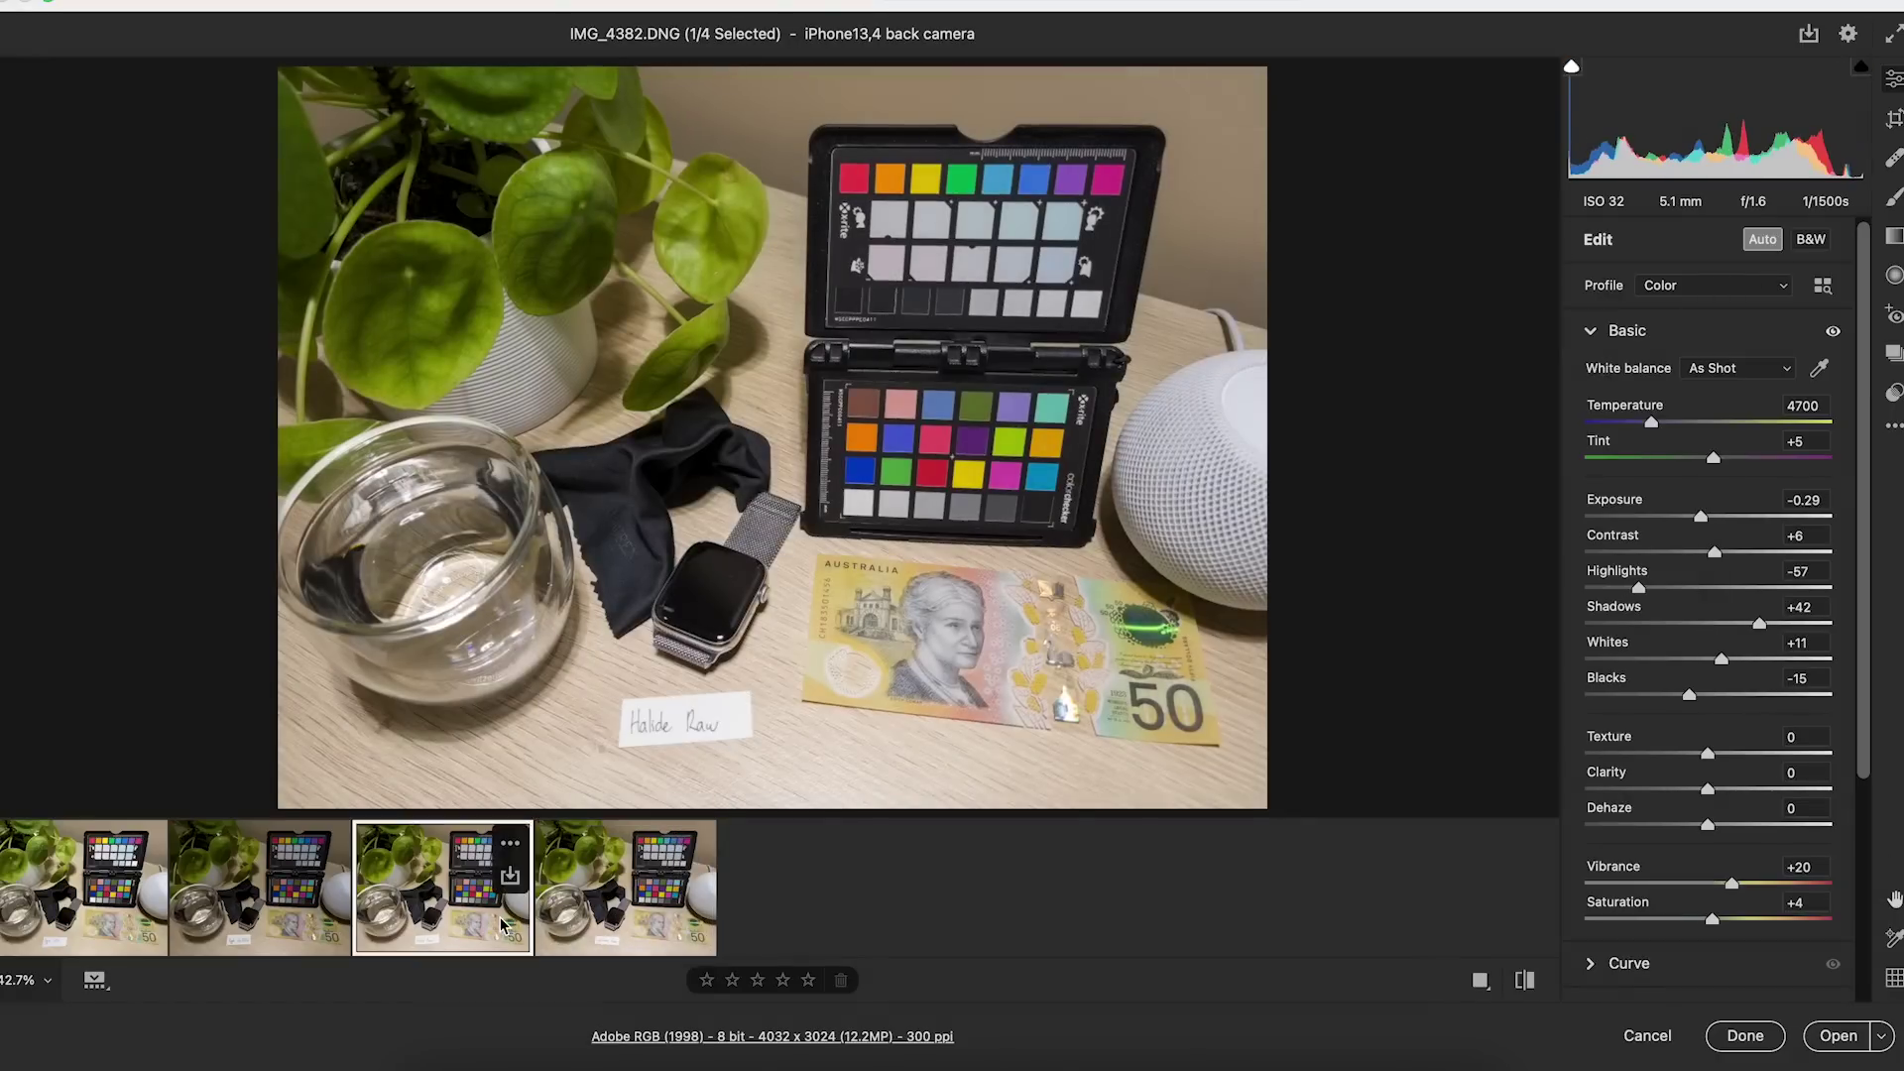
# Raise ProRAW shot IMG_4381.DNG's exposure to +1.00 and compare it with Halide shot IMG_4382
pyautogui.click(501, 935)
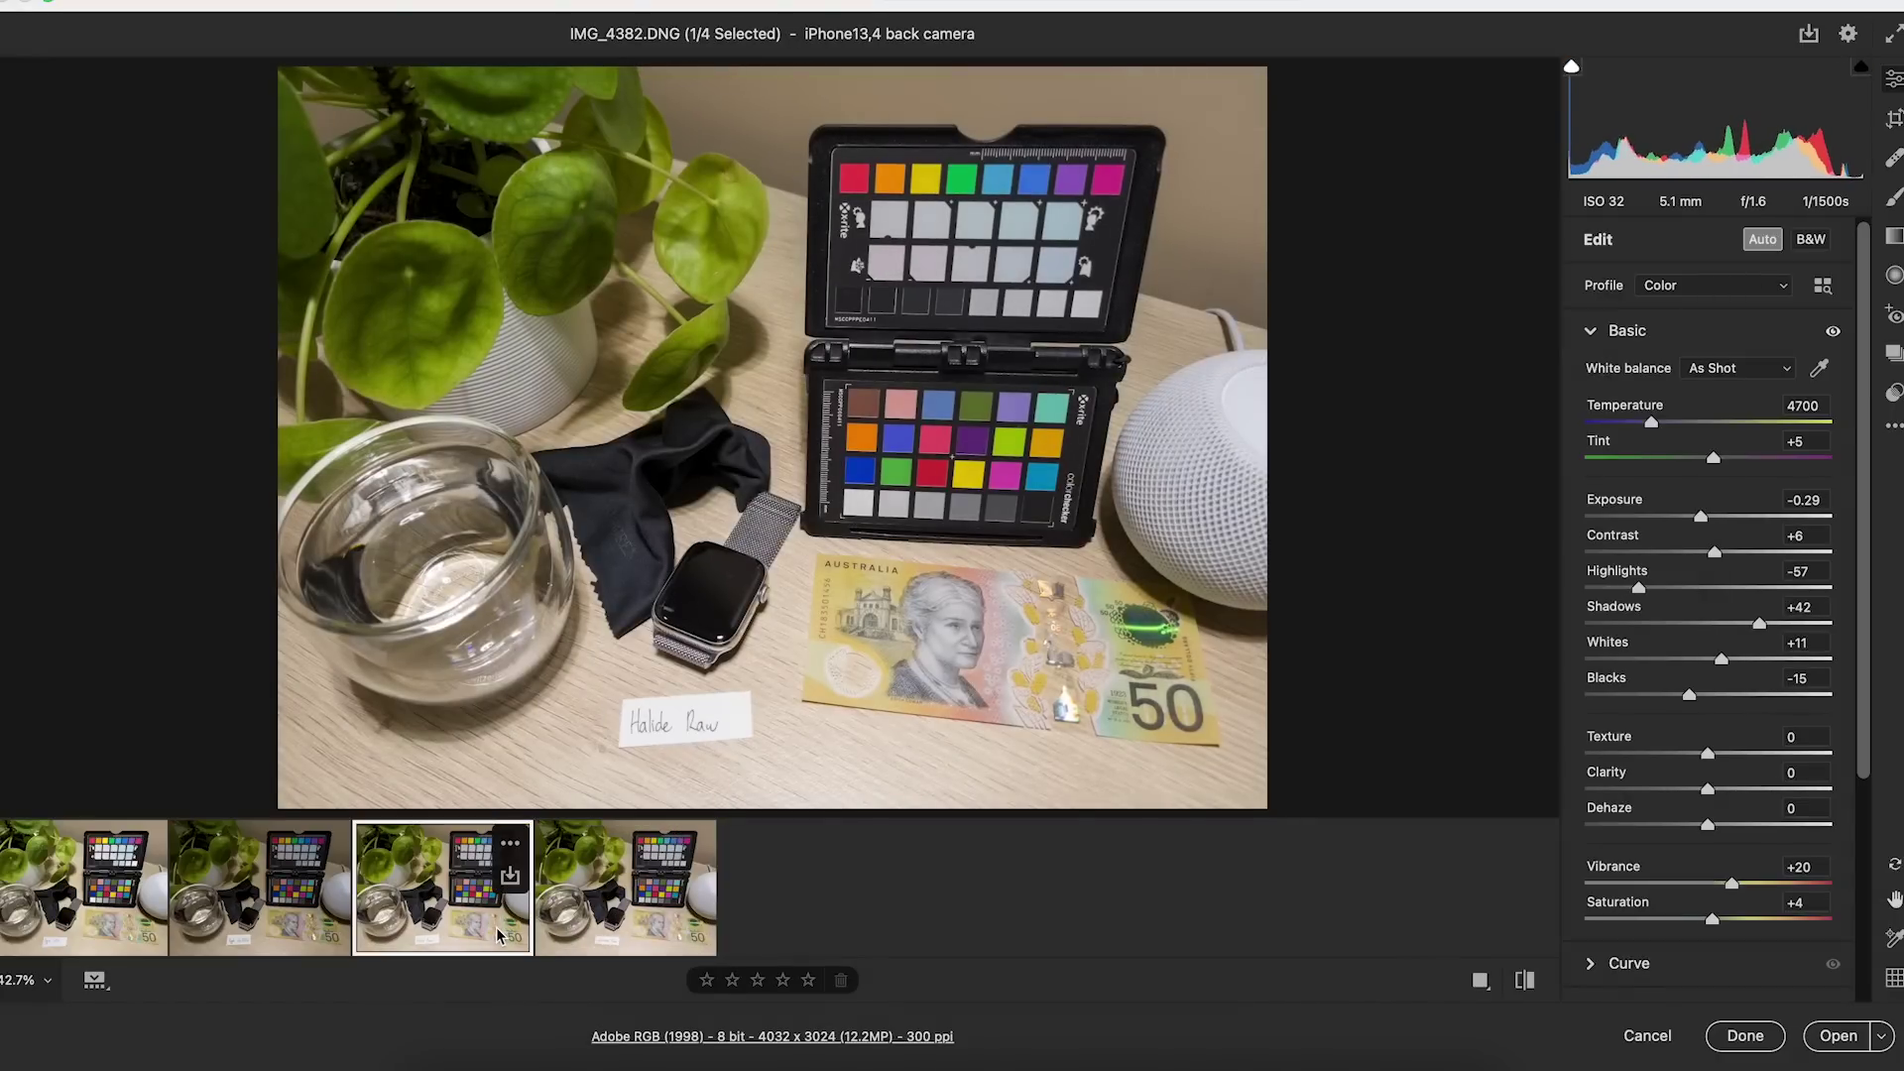
pyautogui.click(255, 920)
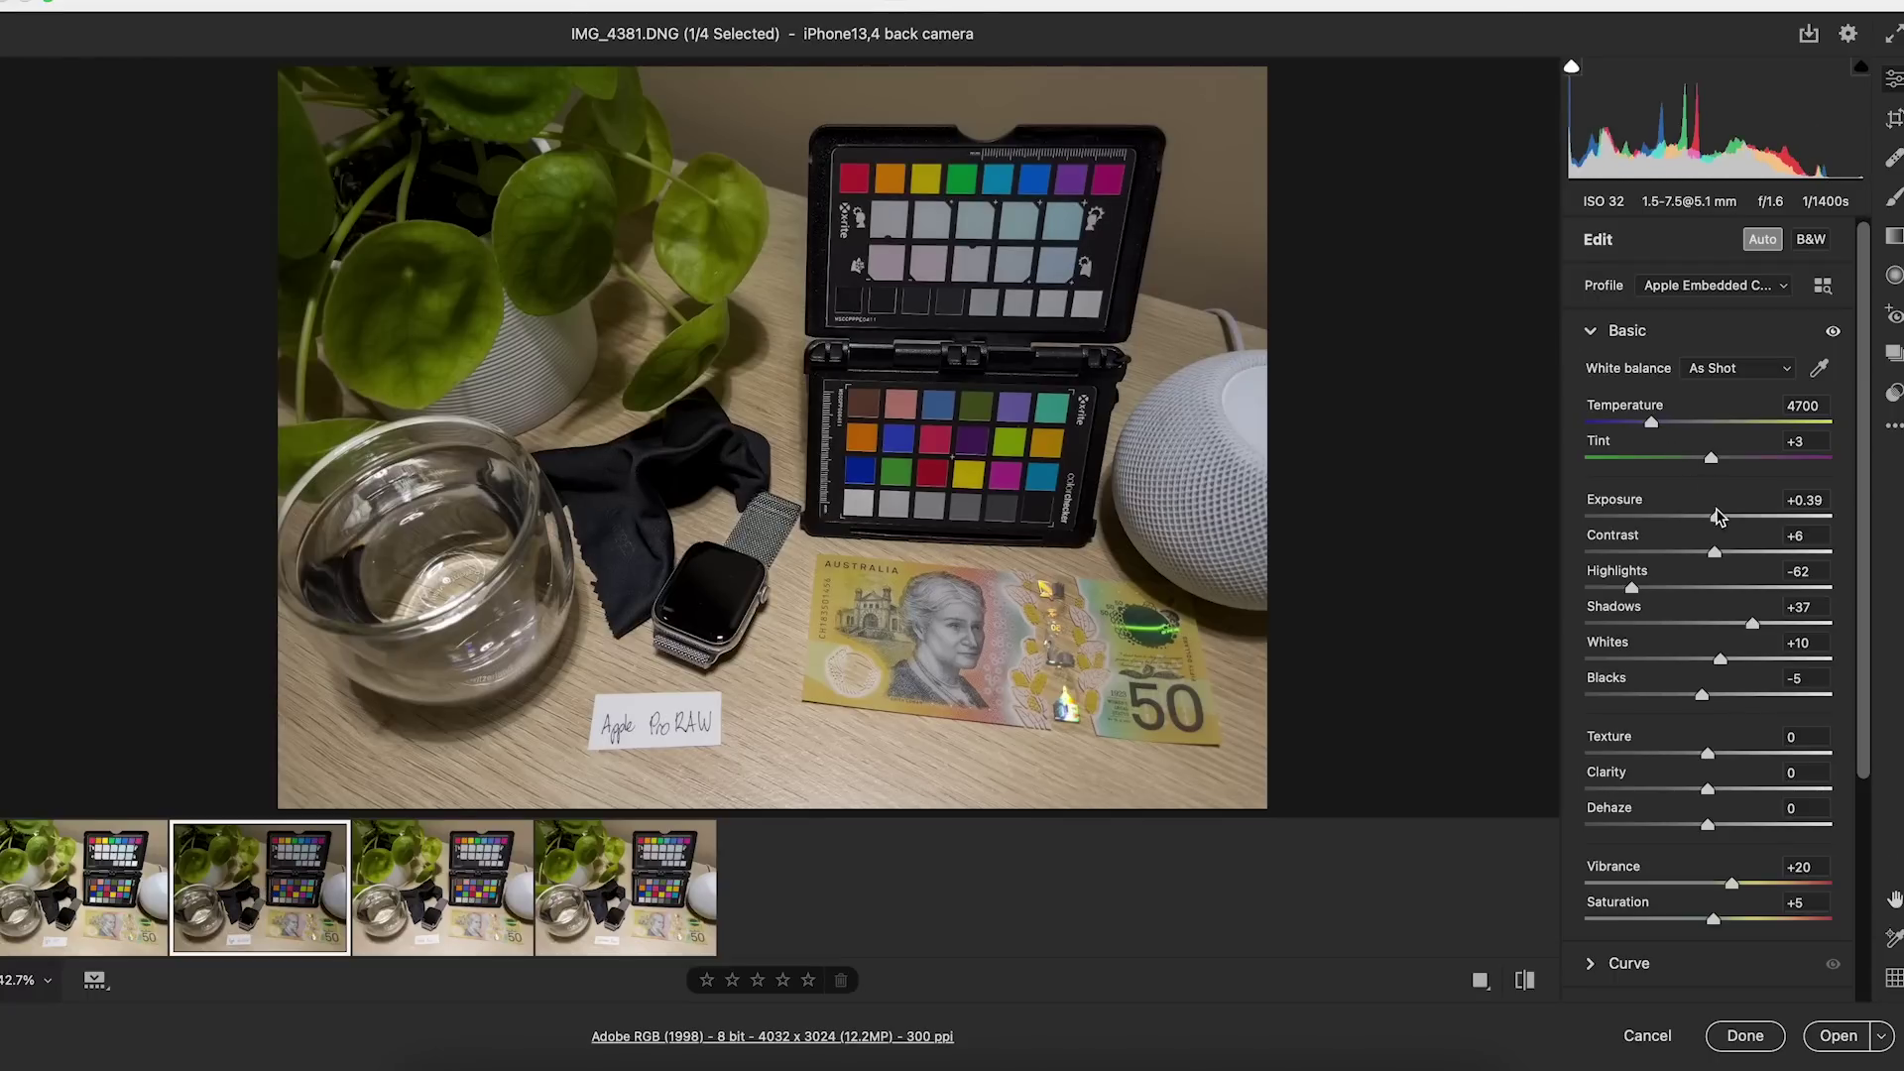
pyautogui.moveTo(1719, 520); pyautogui.dragTo(1732, 516)
pyautogui.click(438, 930)
pyautogui.click(317, 932)
pyautogui.click(437, 931)
pyautogui.click(318, 932)
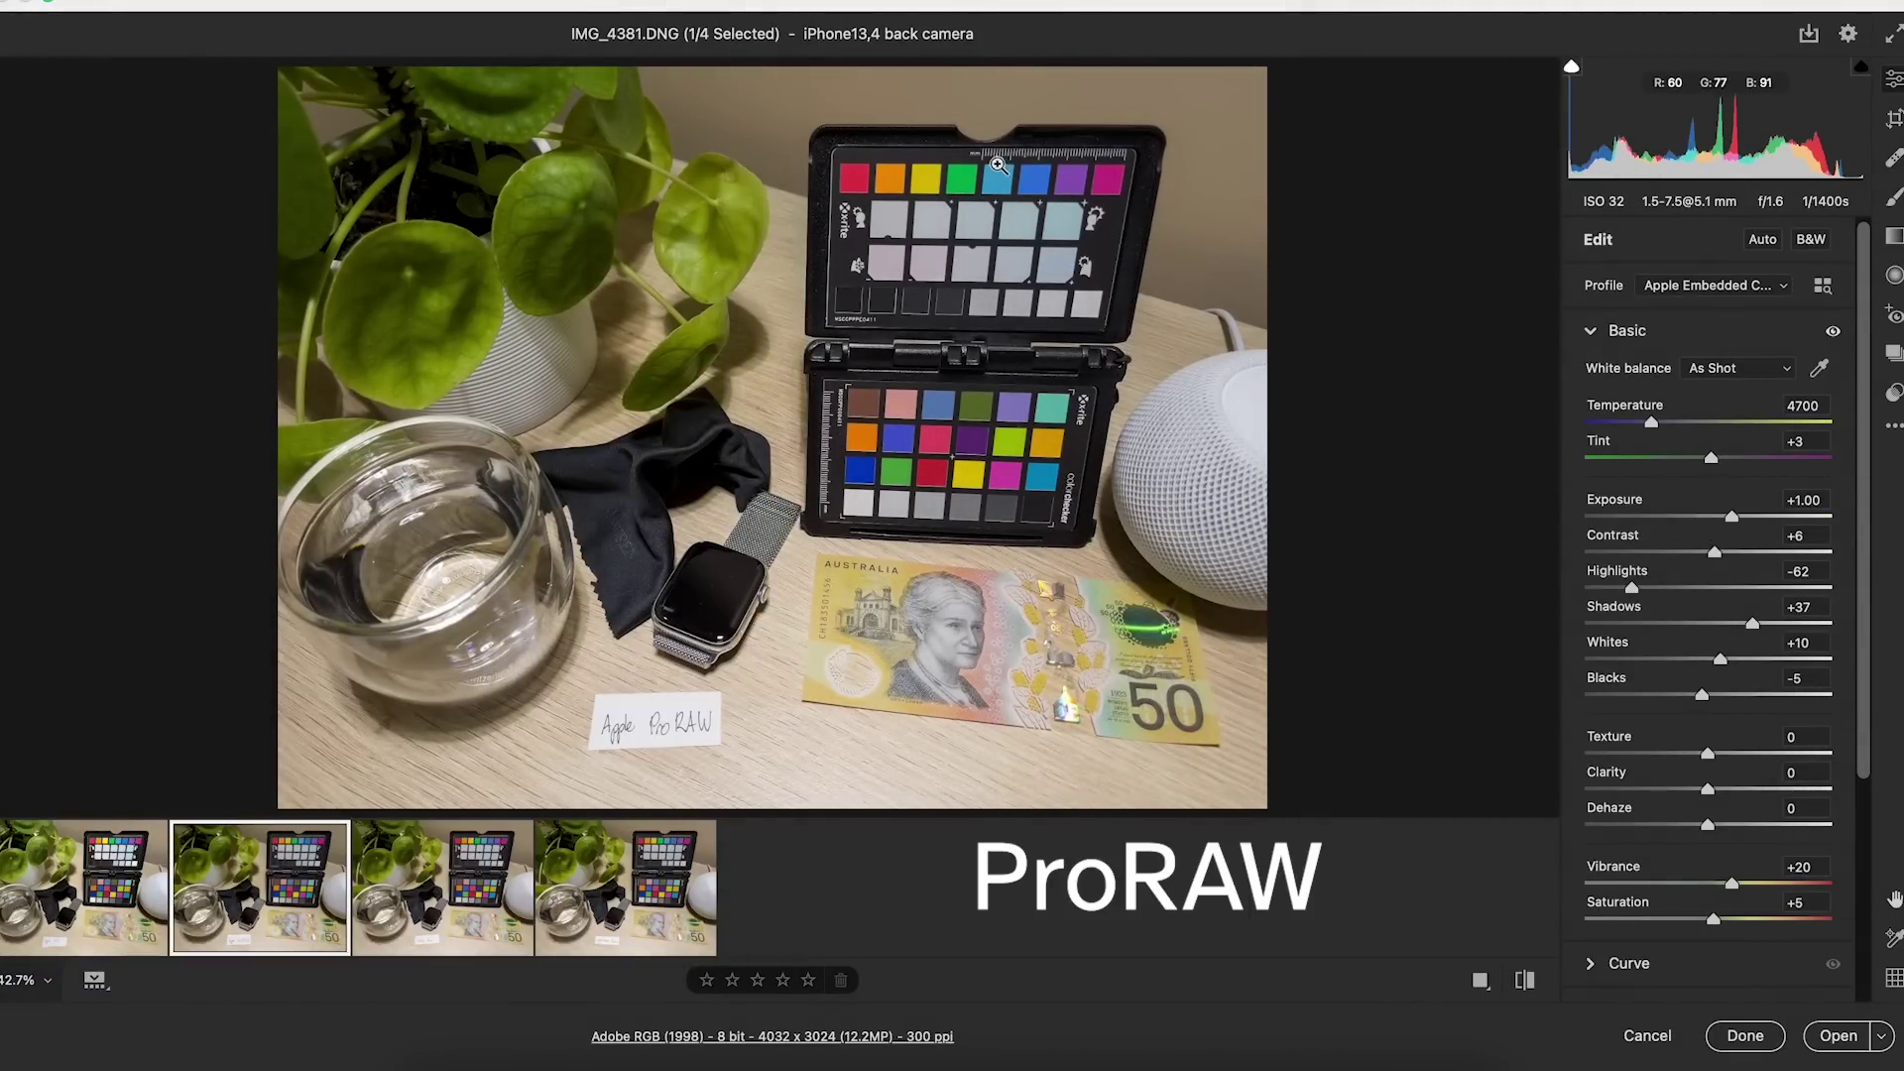
# Zoom in on the colour chart and show the Detail panel in place of Basic
pyautogui.moveTo(1001, 148); pyautogui.dragTo(1079, 269)
pyautogui.moveTo(827, 292); pyautogui.dragTo(858, 248)
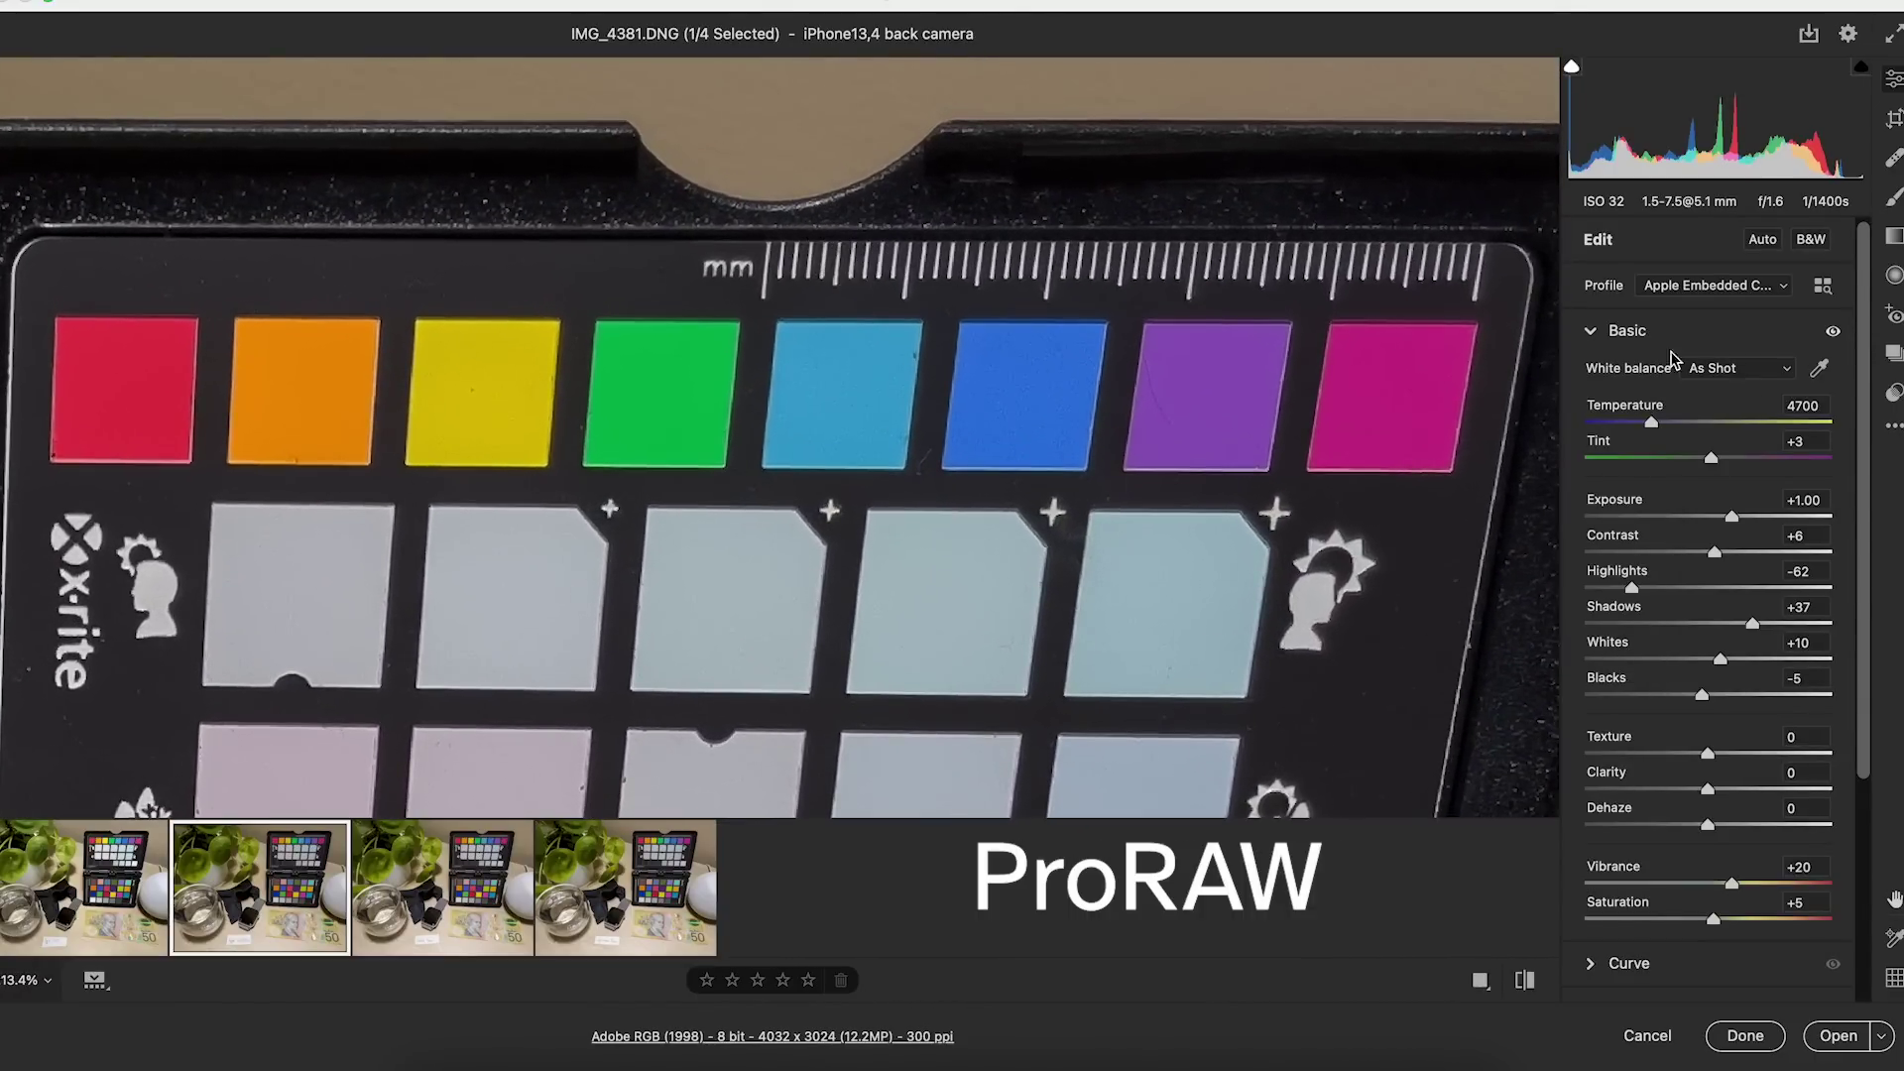
pyautogui.click(1626, 331)
pyautogui.click(1619, 426)
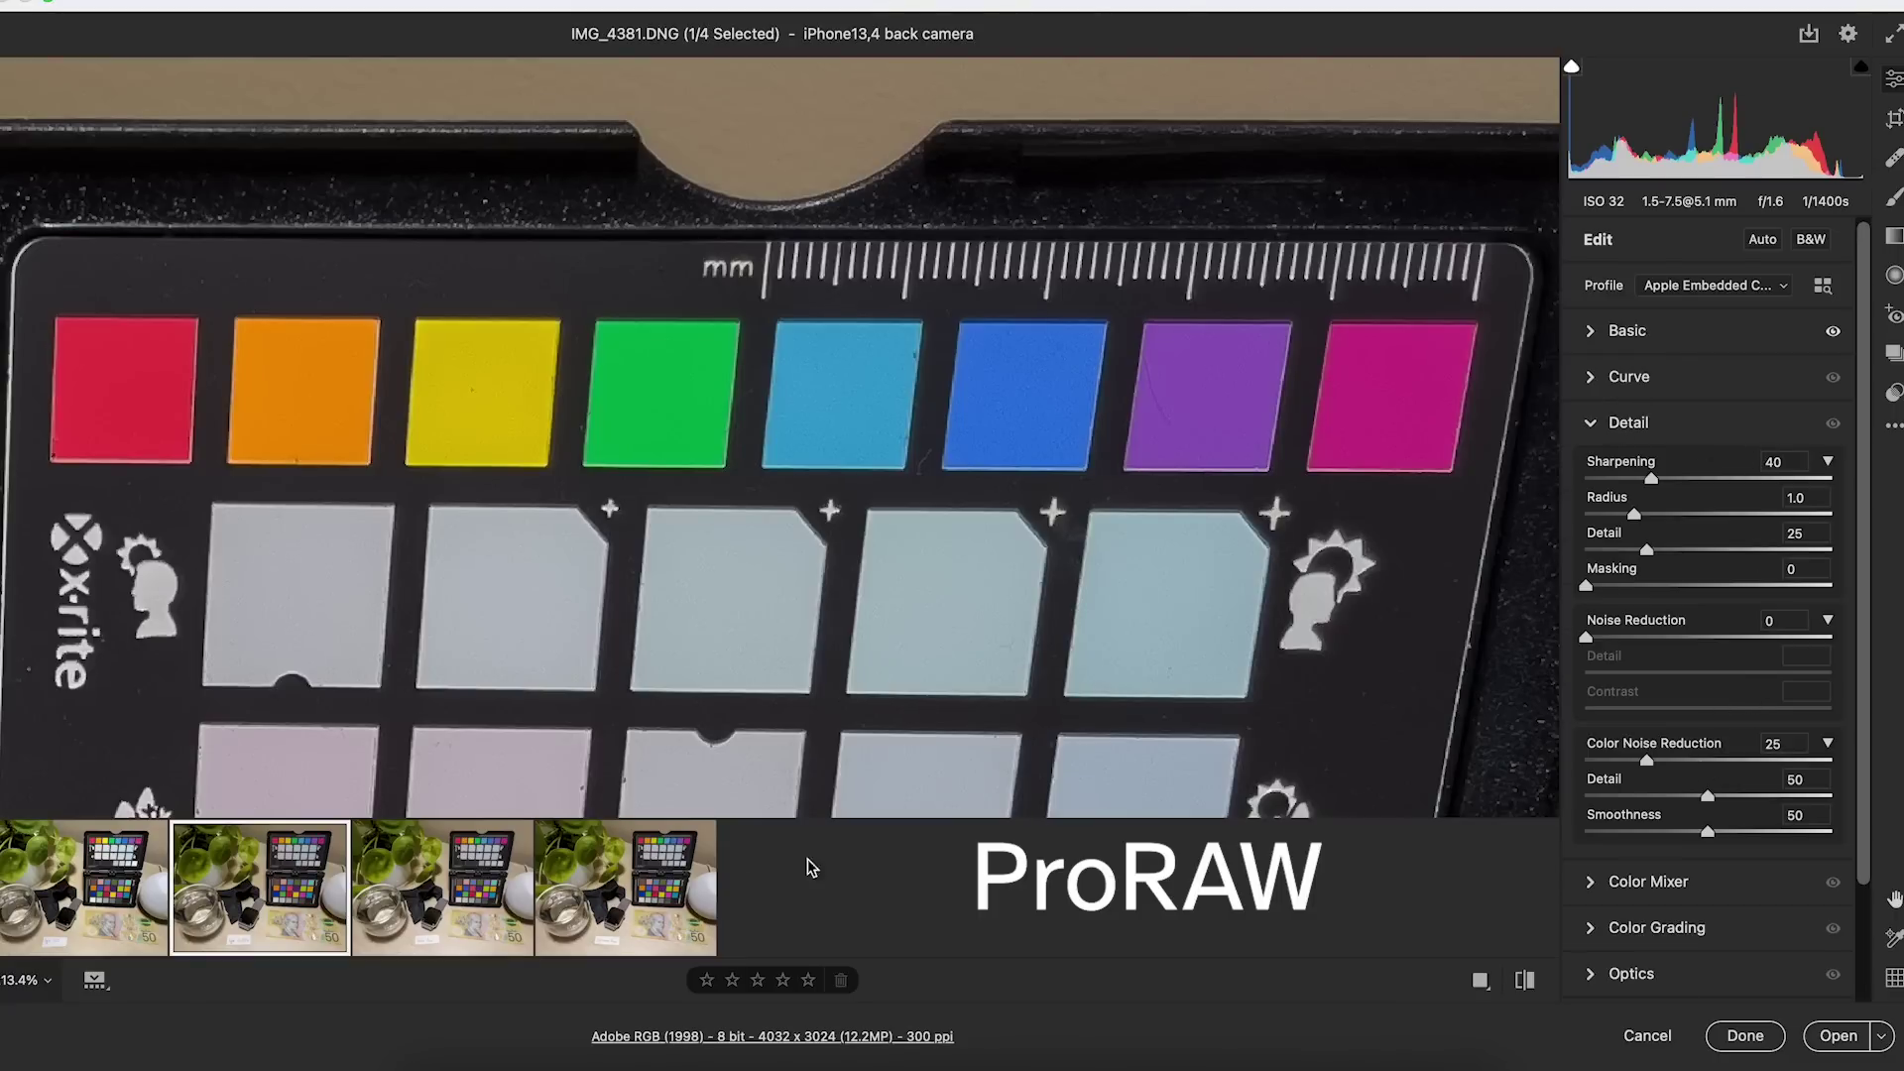
# Compare colour-chart detail across IMG_4382, IMG_4384 and ProRAW shot IMG_4381
pyautogui.click(465, 924)
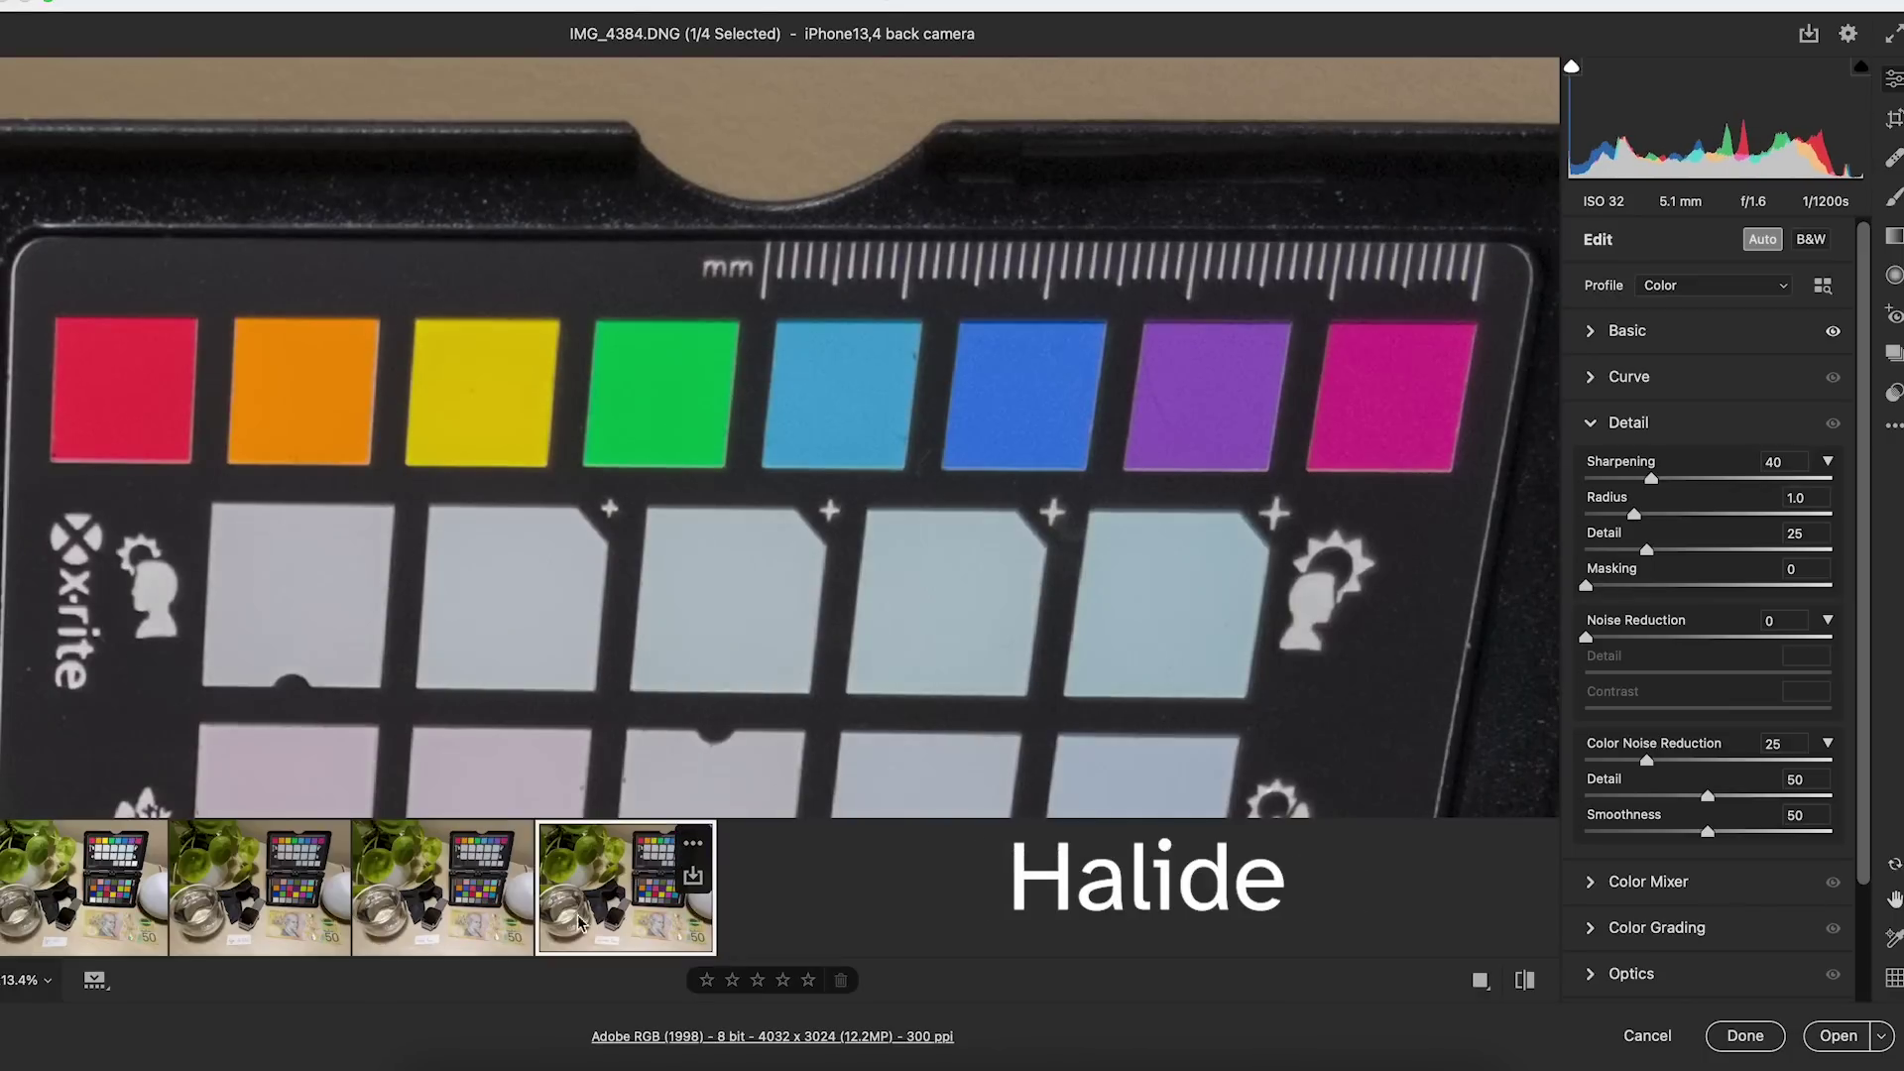
pyautogui.click(553, 925)
pyautogui.click(446, 925)
pyautogui.click(298, 924)
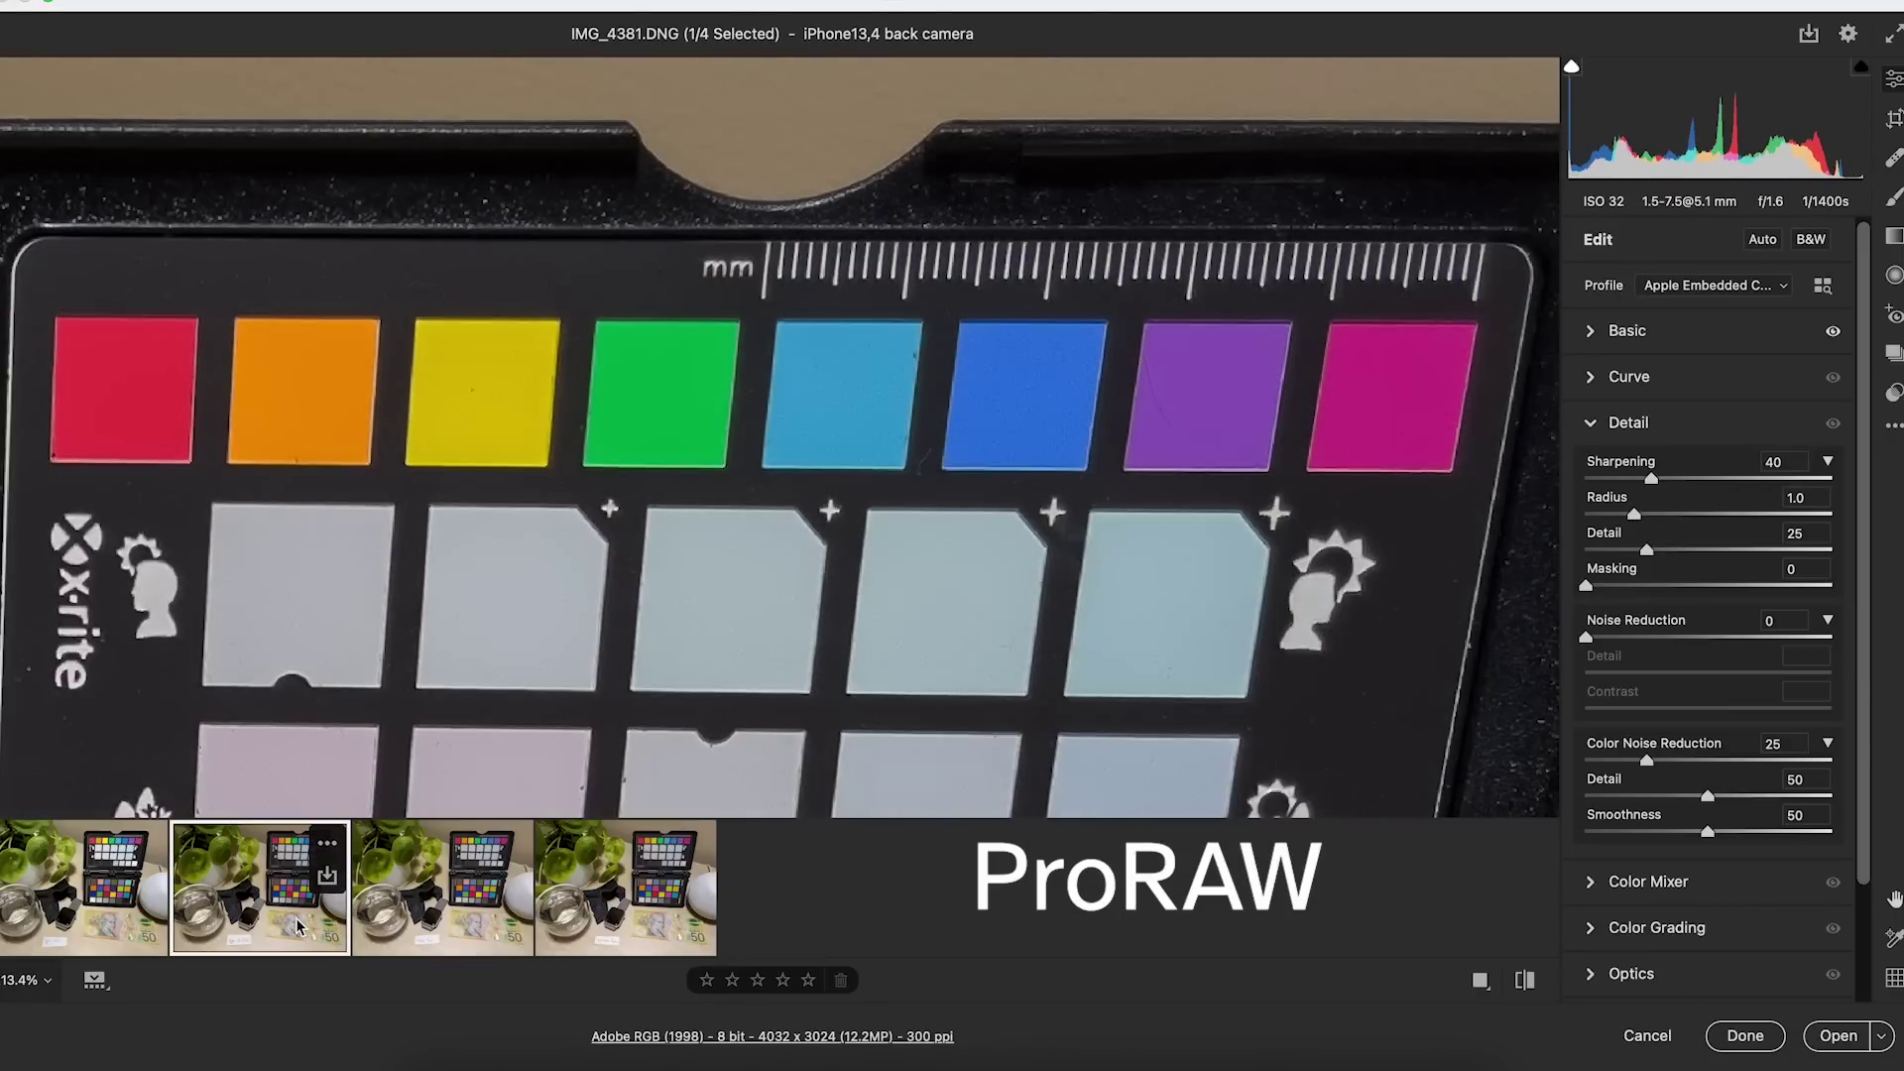
pyautogui.click(416, 925)
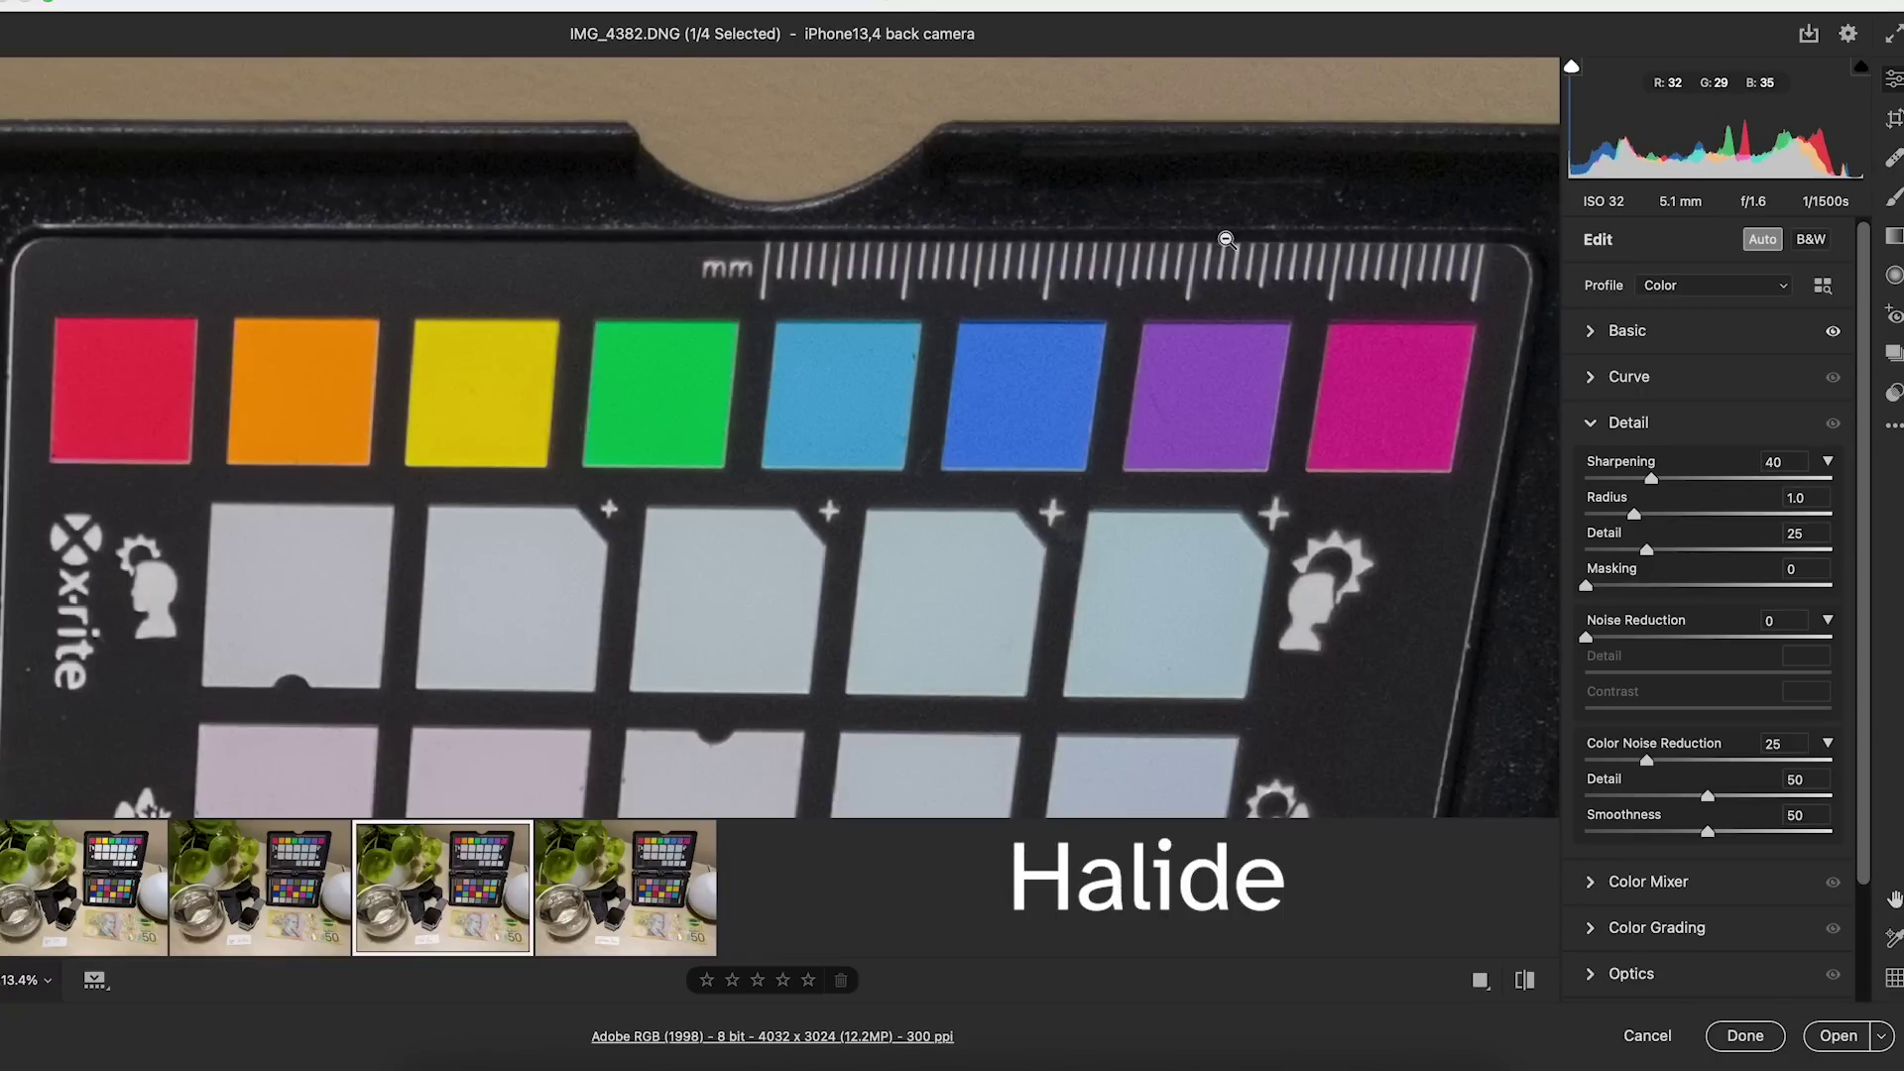
pyautogui.click(260, 888)
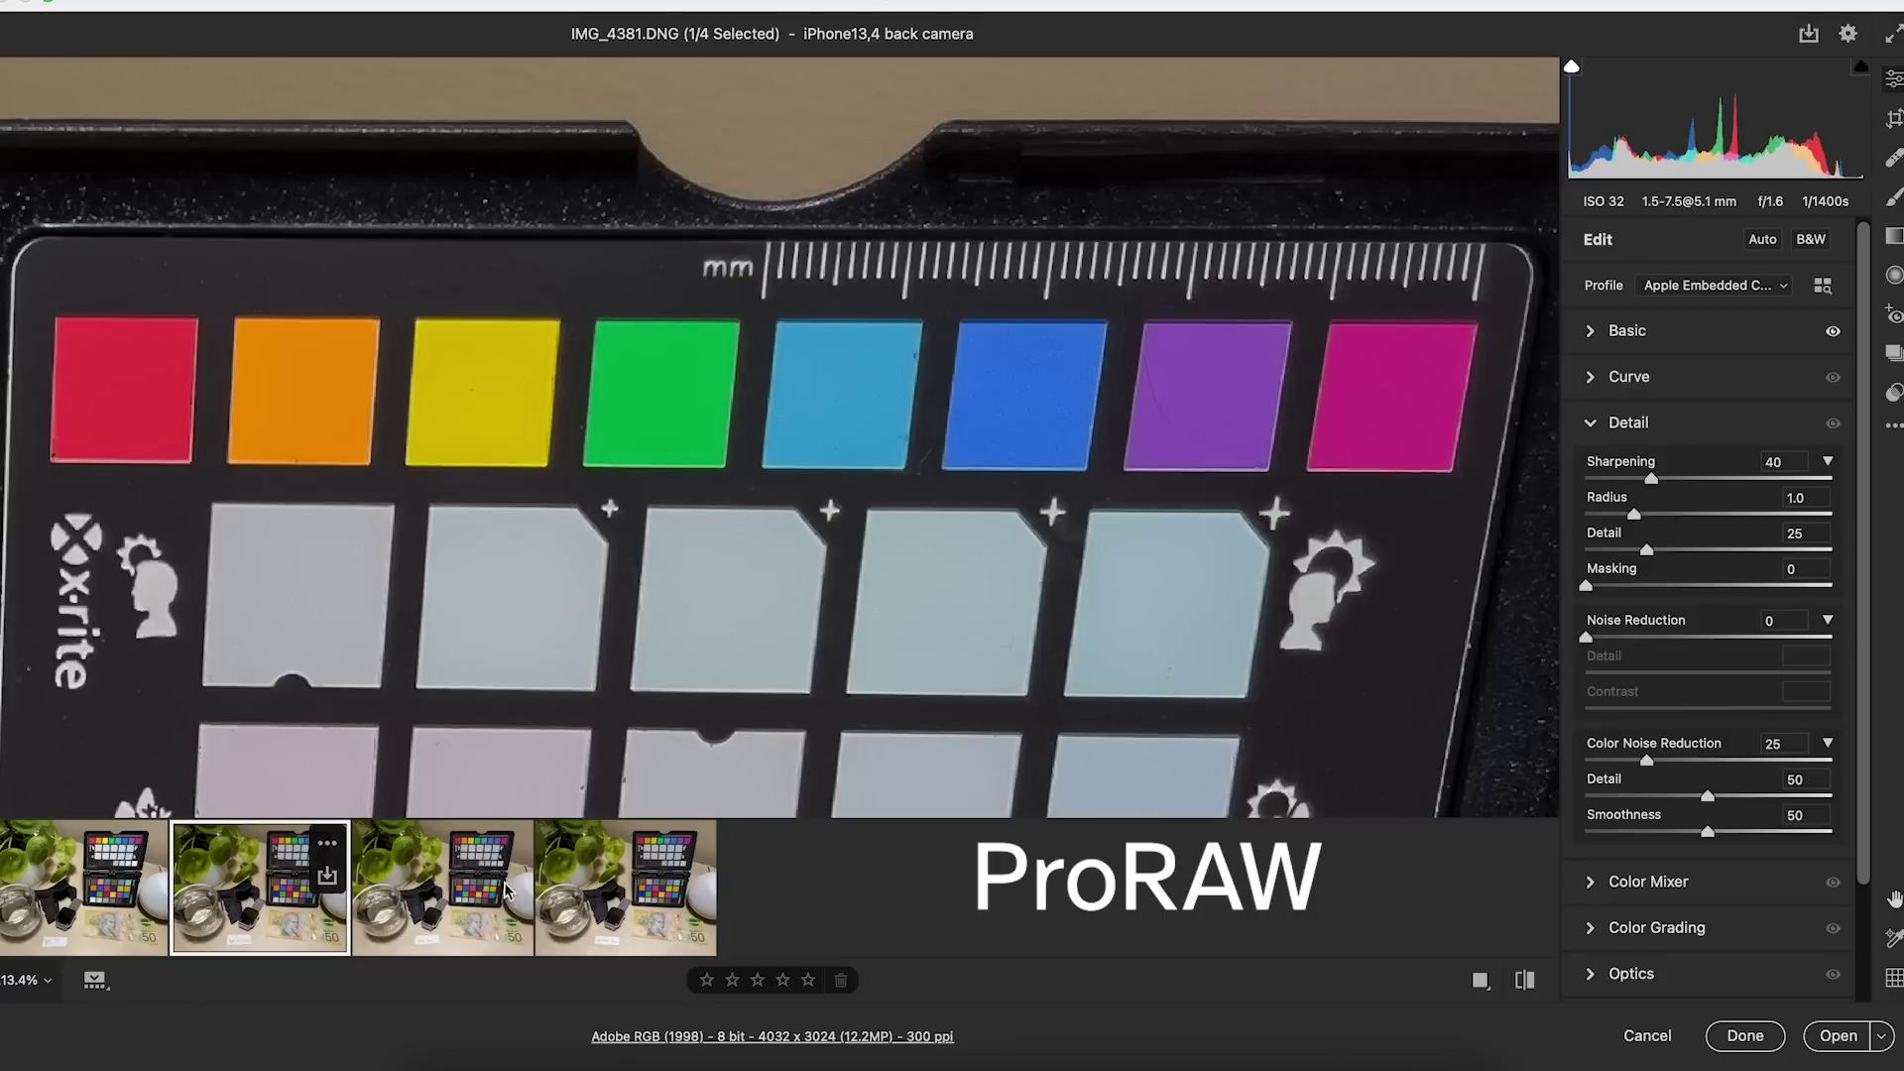
# Set Sharpening to 0 on both IMG_4381 and IMG_4382 and compare them
pyautogui.moveTo(1652, 480); pyautogui.dragTo(1556, 480)
pyautogui.click(414, 938)
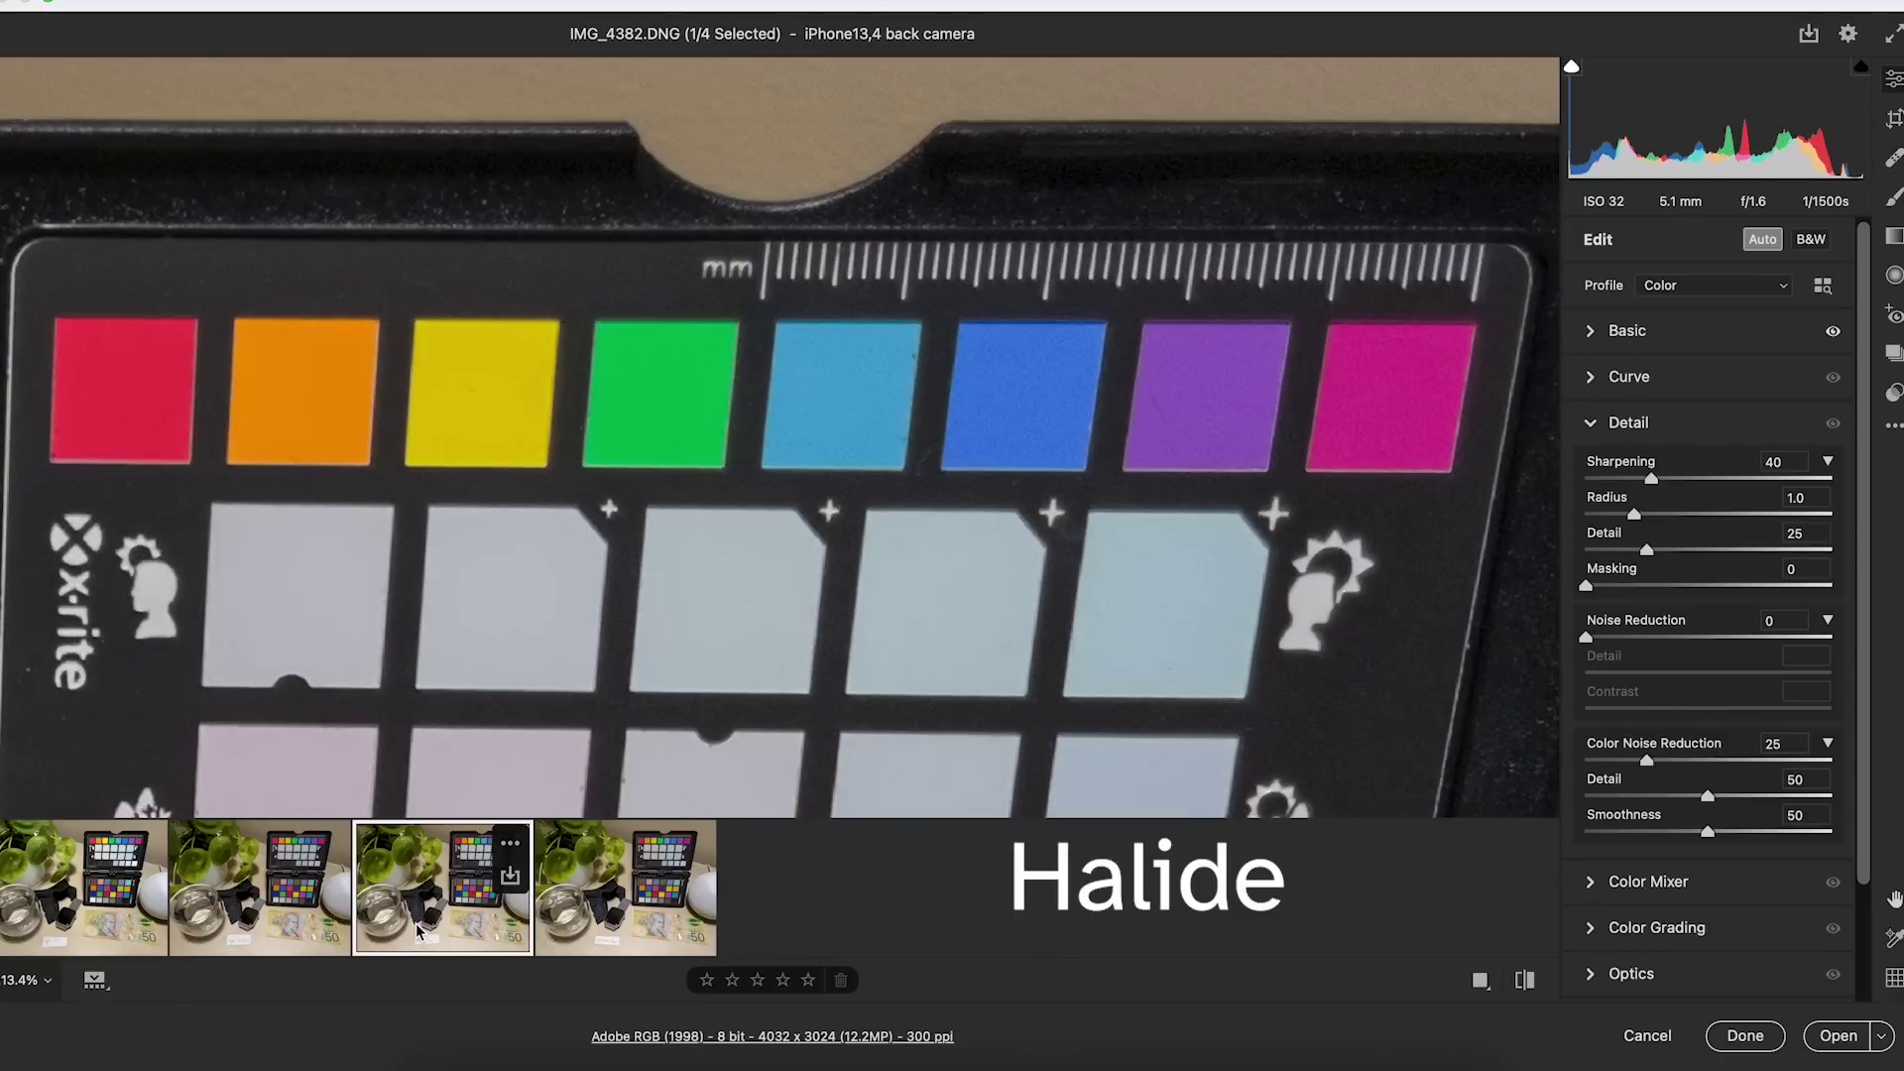
pyautogui.click(298, 918)
pyautogui.click(437, 917)
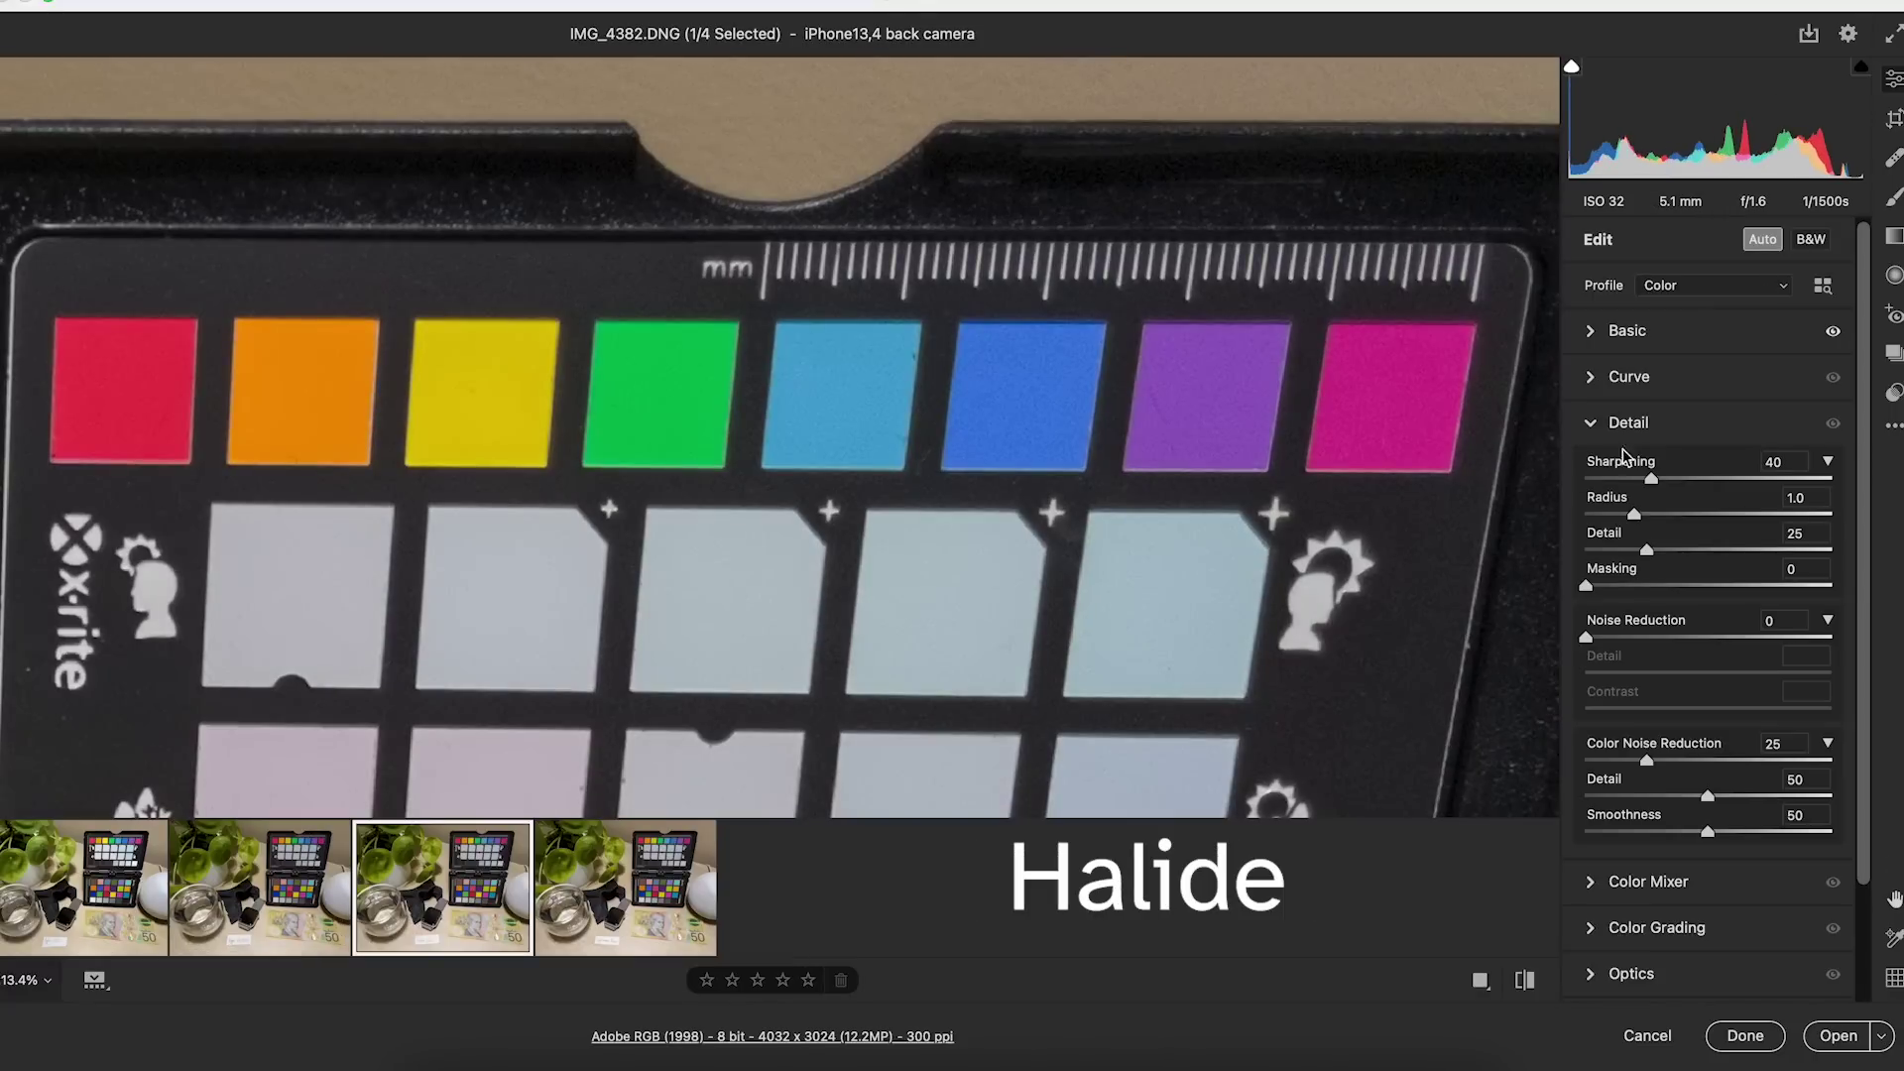
pyautogui.moveTo(1652, 480); pyautogui.dragTo(1539, 480)
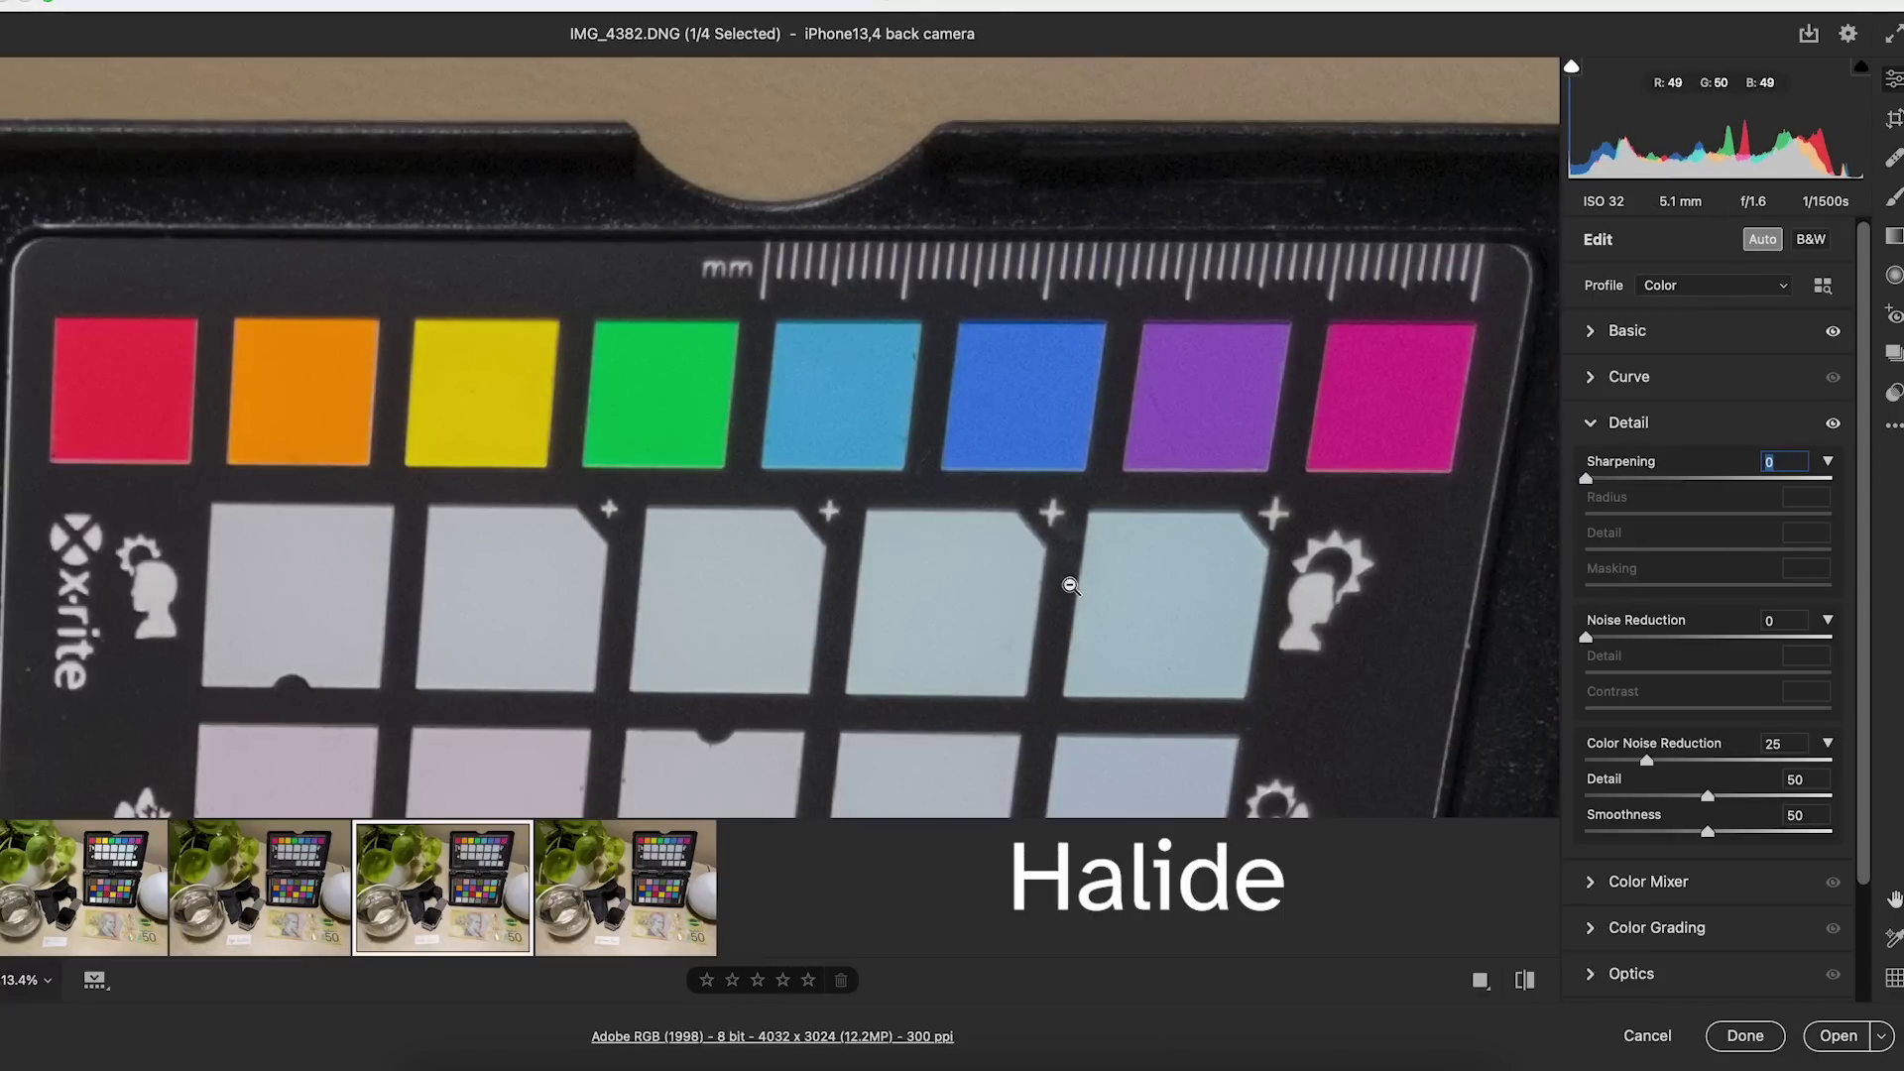
pyautogui.click(264, 930)
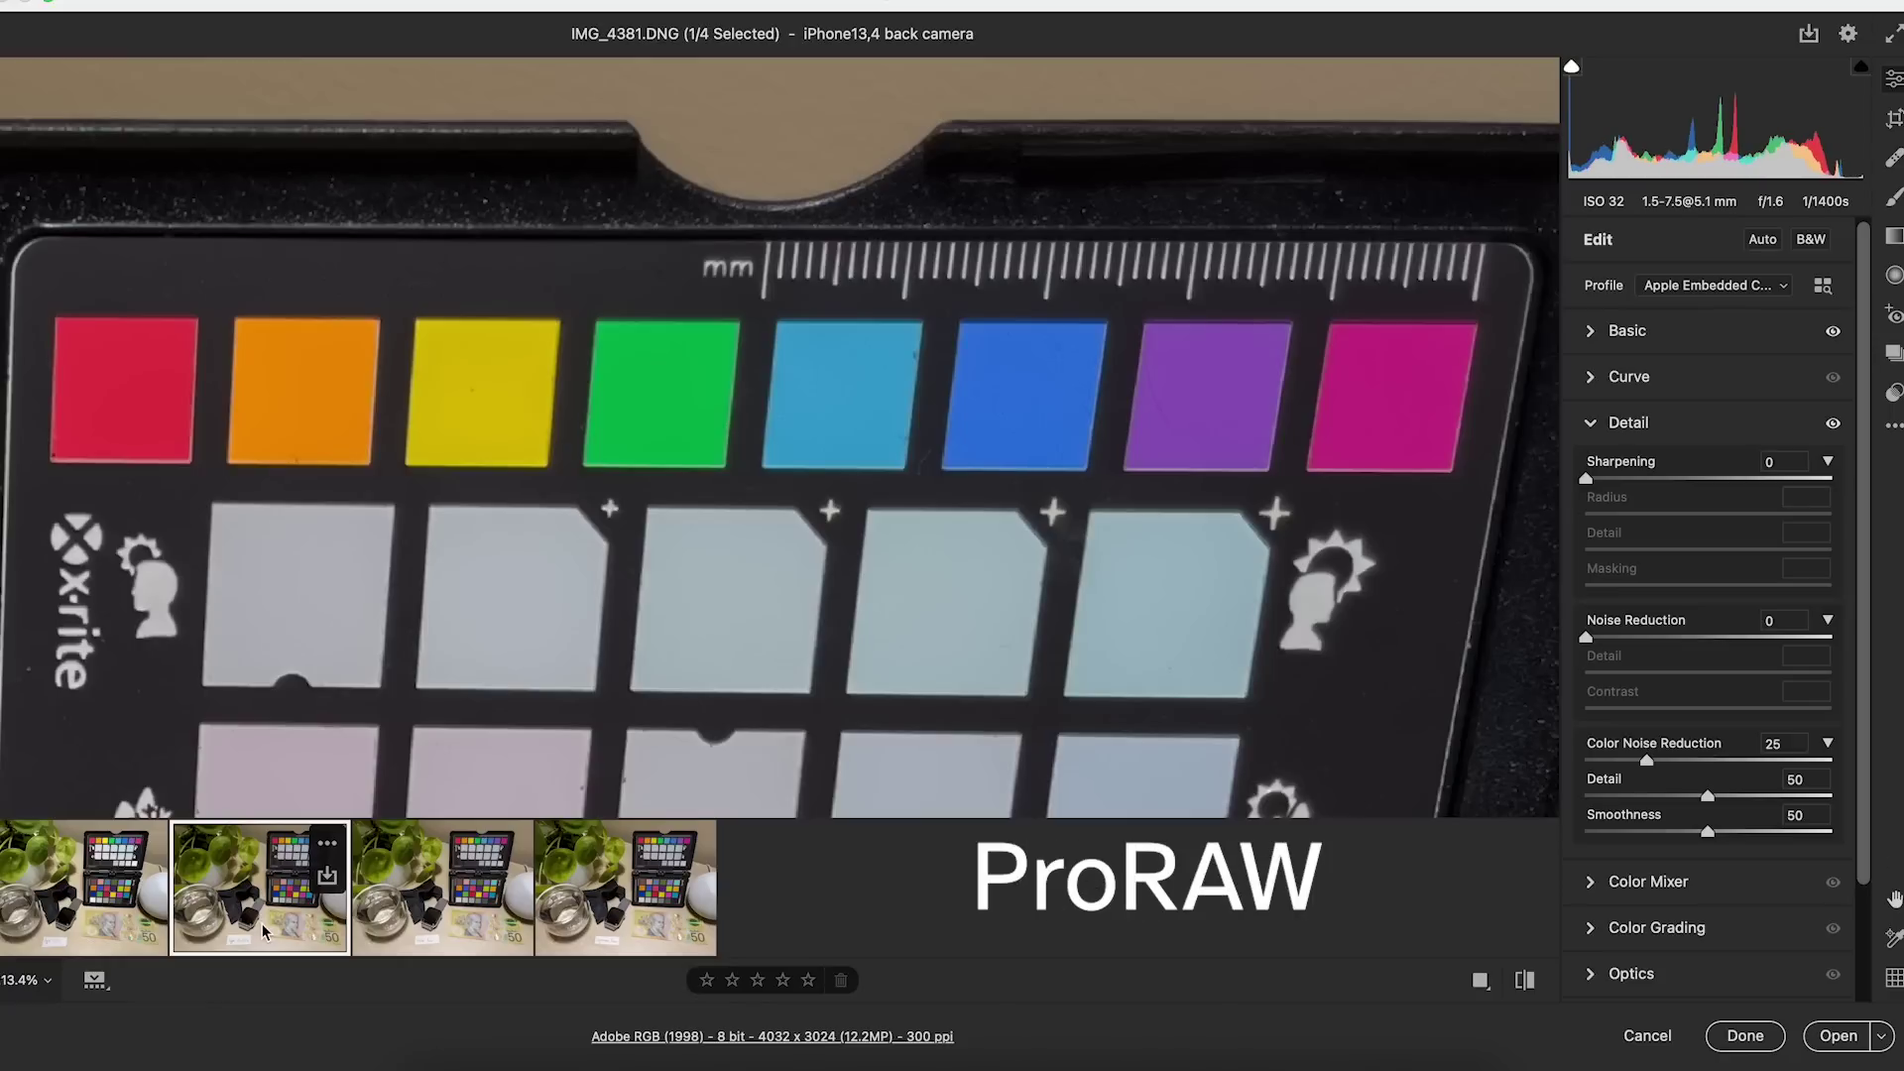
pyautogui.click(429, 929)
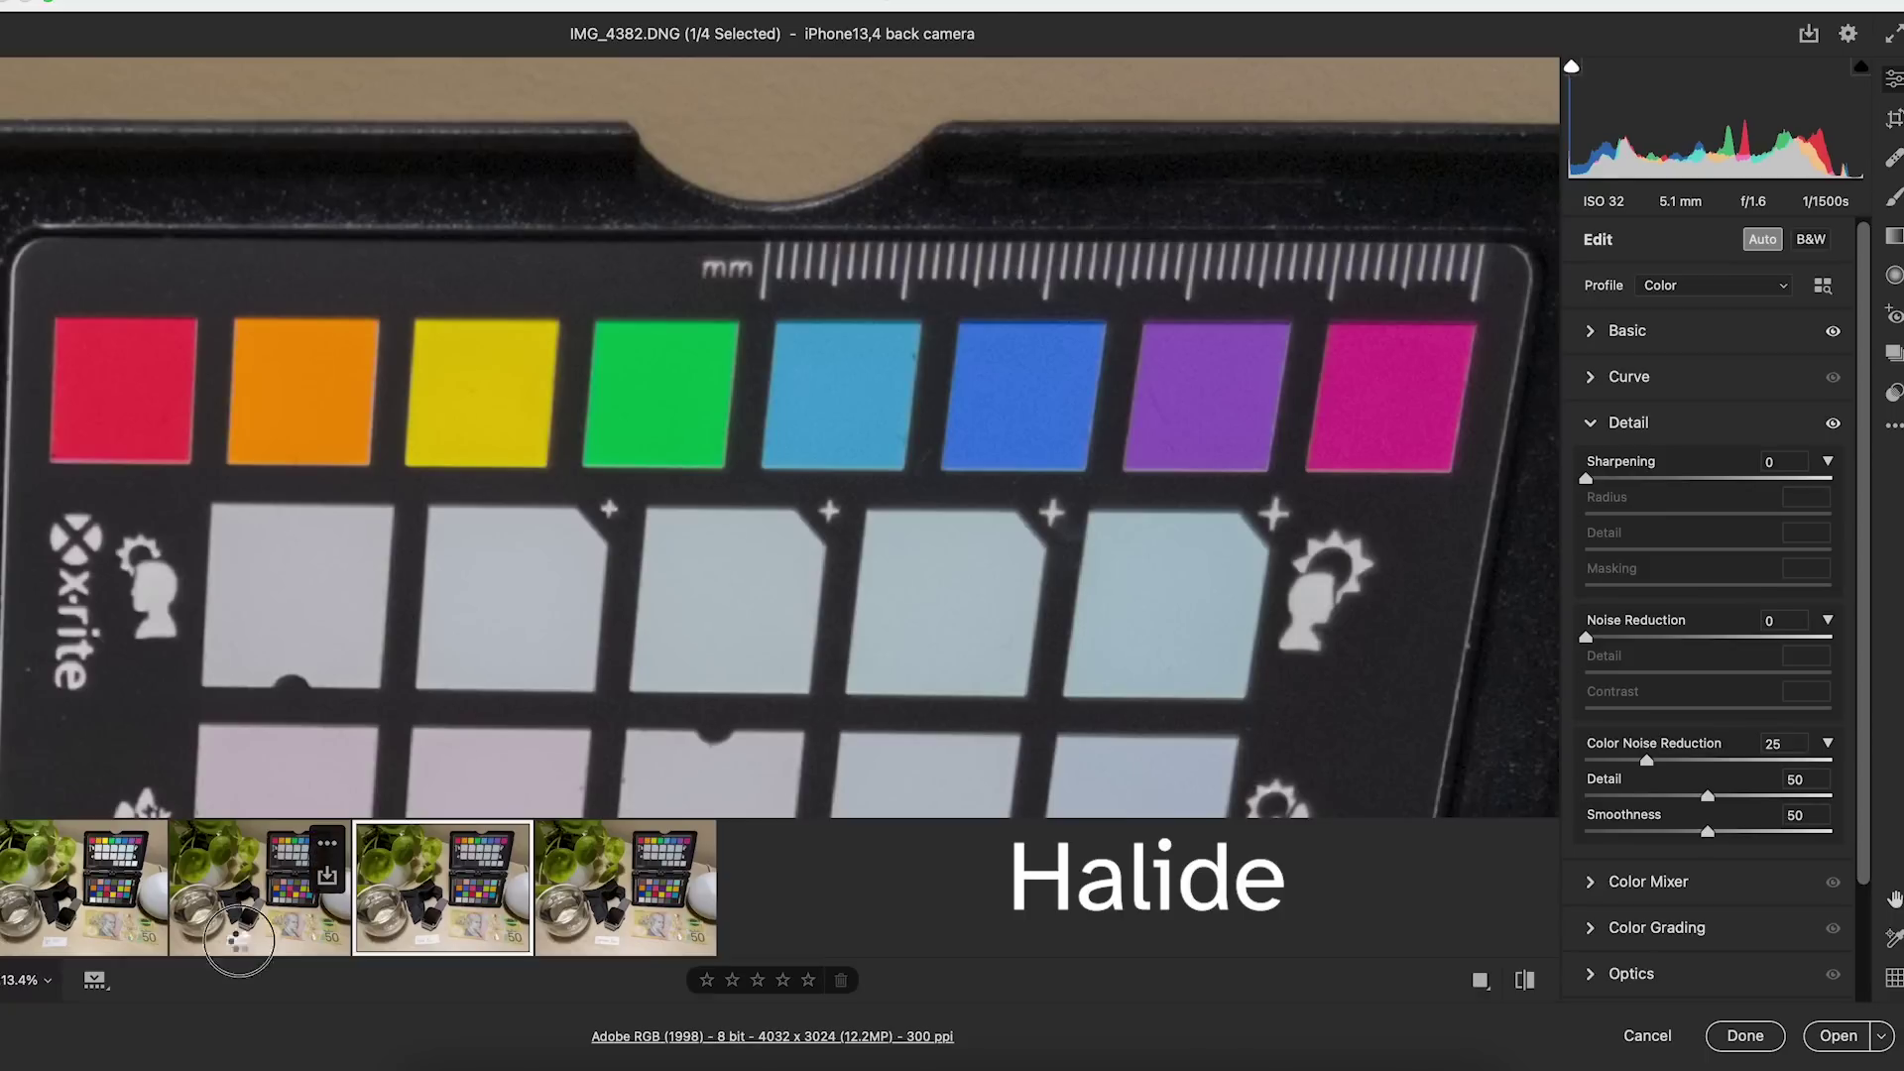
# Pan to the banknote on the ProRAW shot and zoom into its AUSTRALIA lettering
pyautogui.click(240, 940)
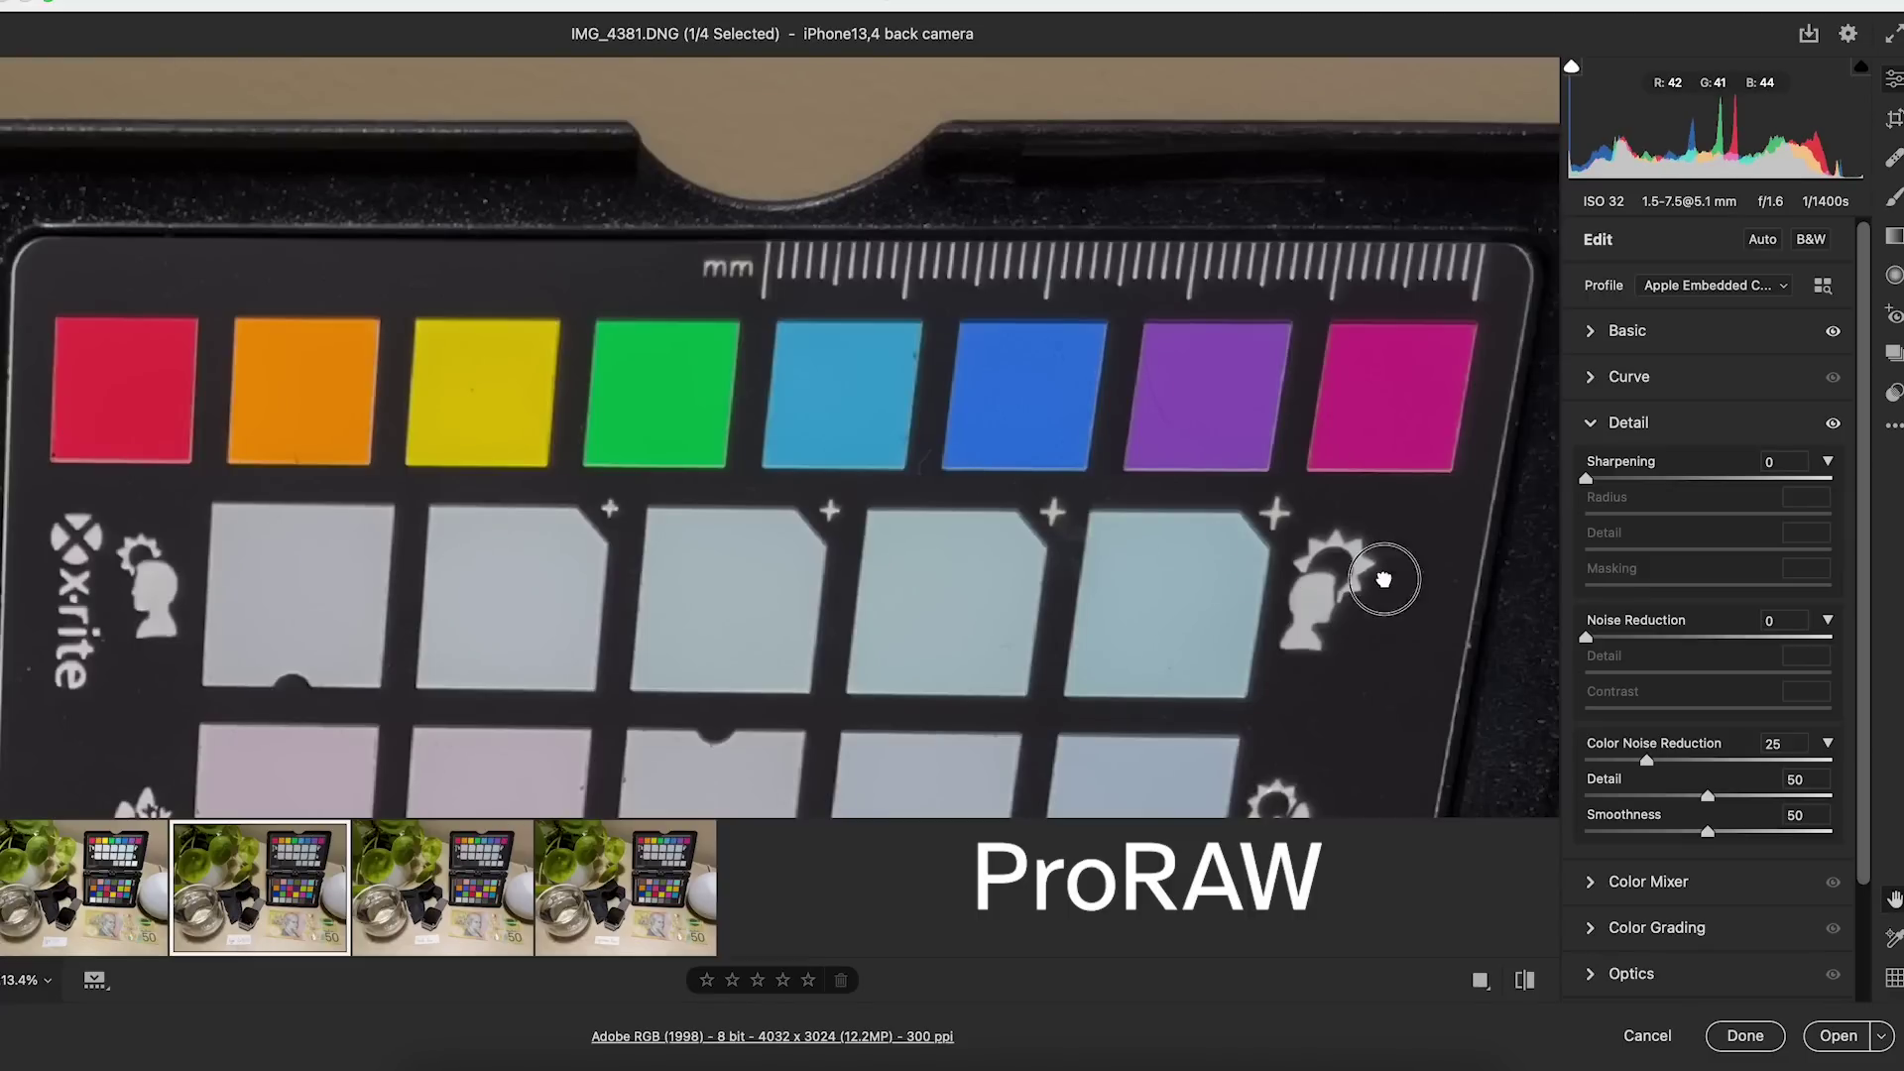
pyautogui.moveTo(1330, 566); pyautogui.dragTo(893, 387)
pyautogui.moveTo(812, 684); pyautogui.dragTo(1050, 200)
pyautogui.moveTo(850, 472); pyautogui.dragTo(595, 386)
pyautogui.moveTo(305, 388); pyautogui.dragTo(395, 389)
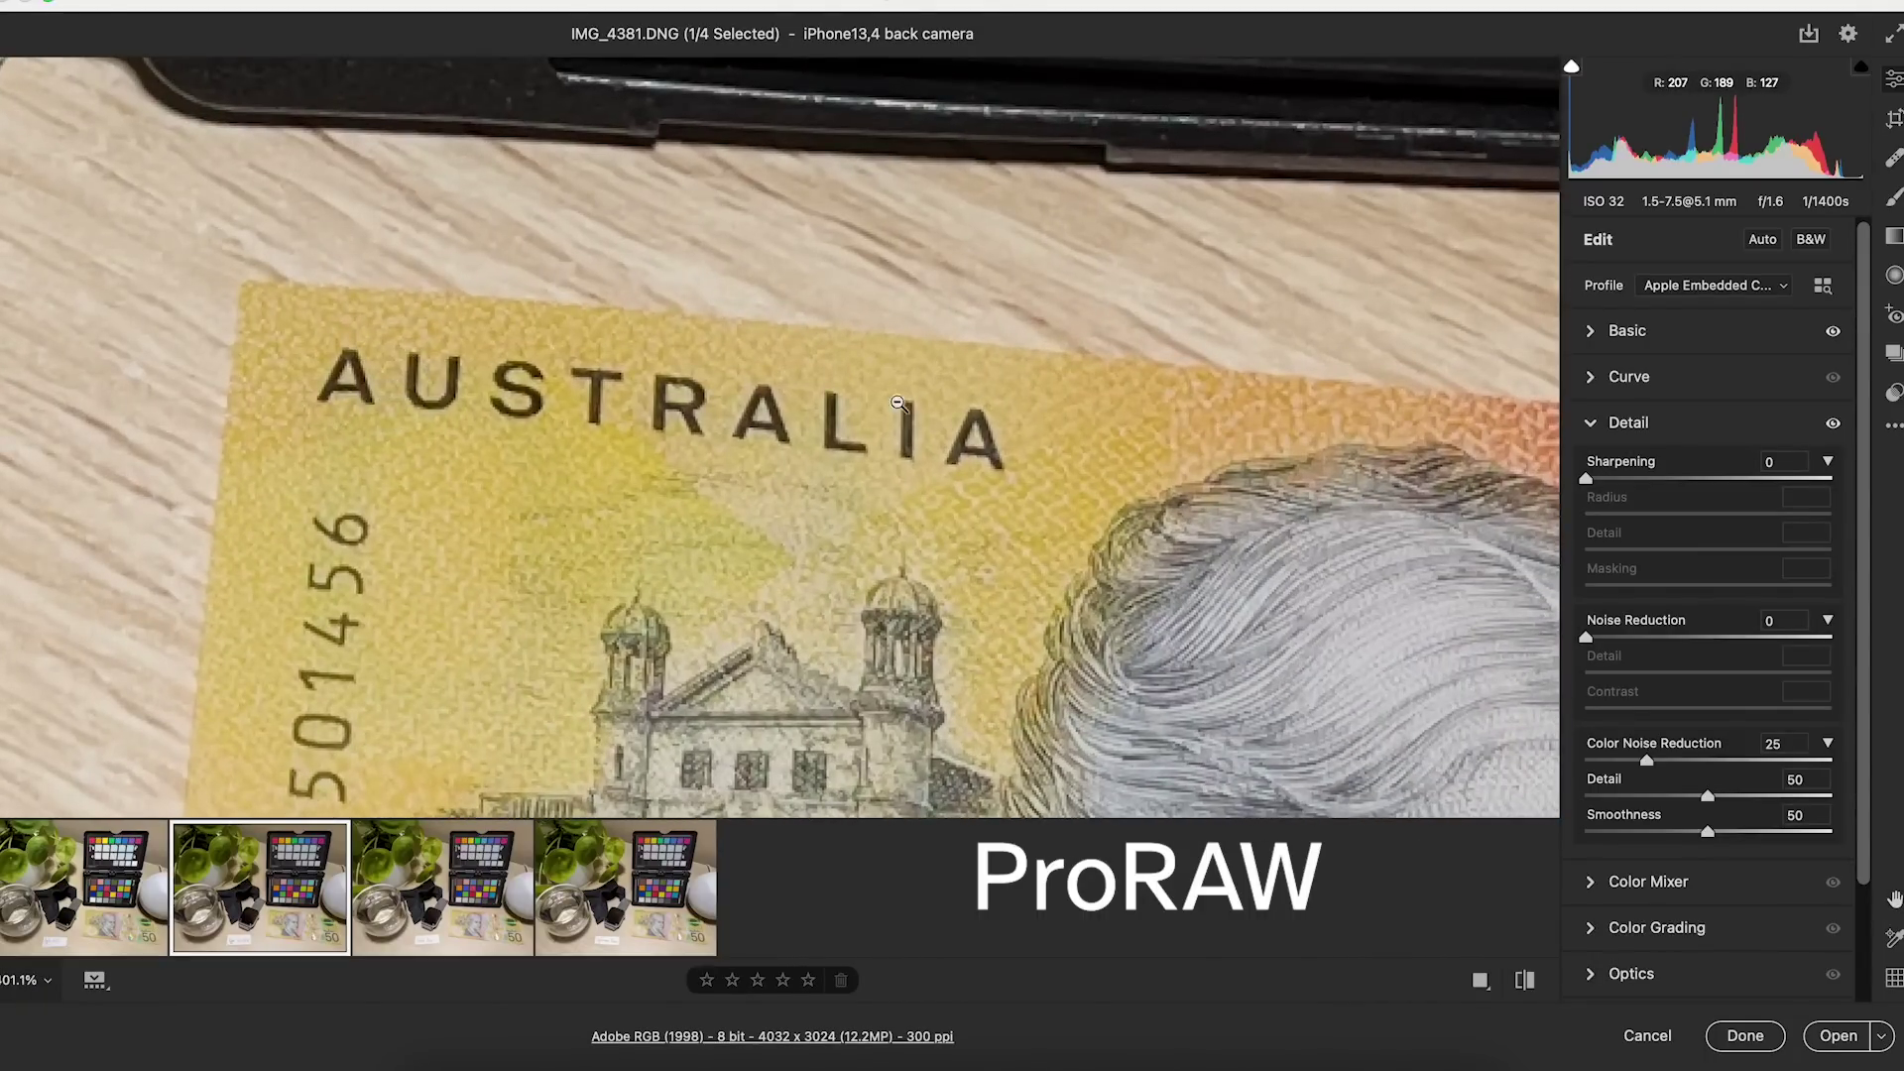
pyautogui.moveTo(426, 908)
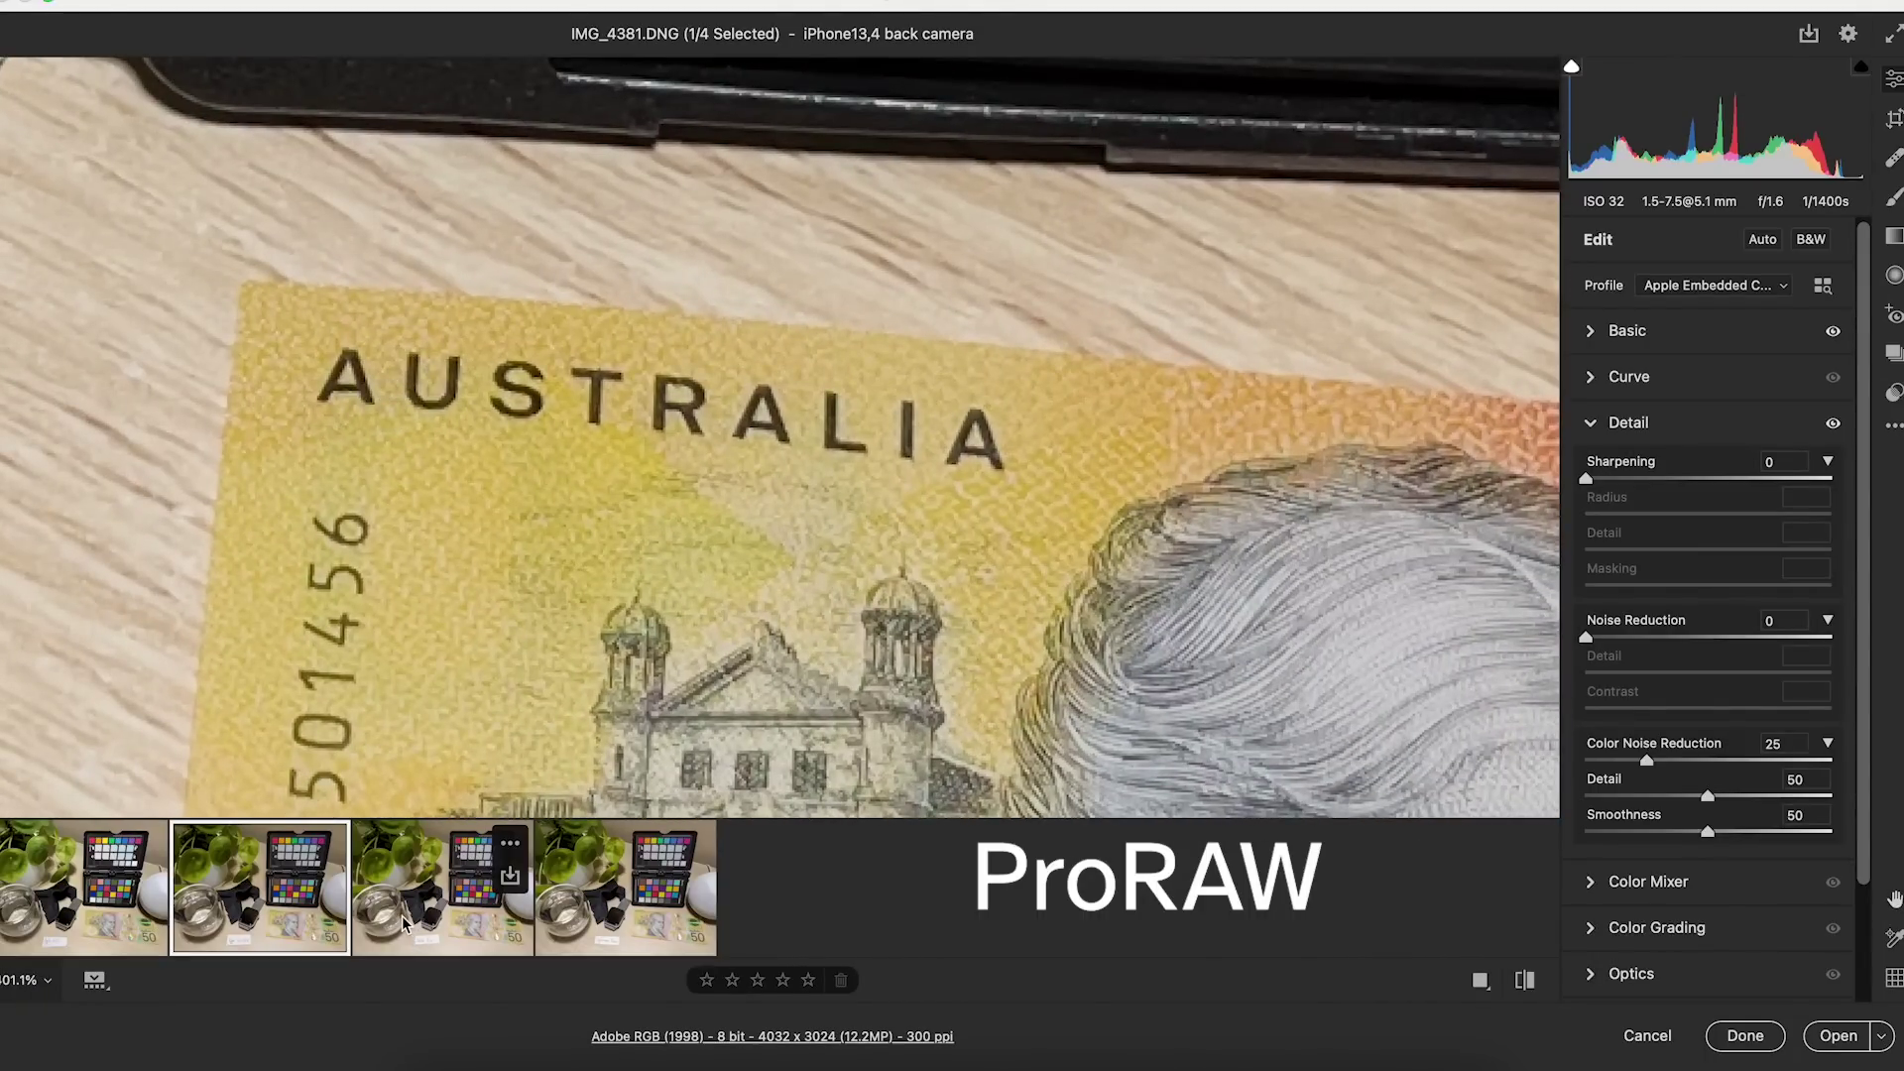
# Set the Halide photo's Sharpening back to 40 and compare it against the ProRAW shot
pyautogui.click(403, 922)
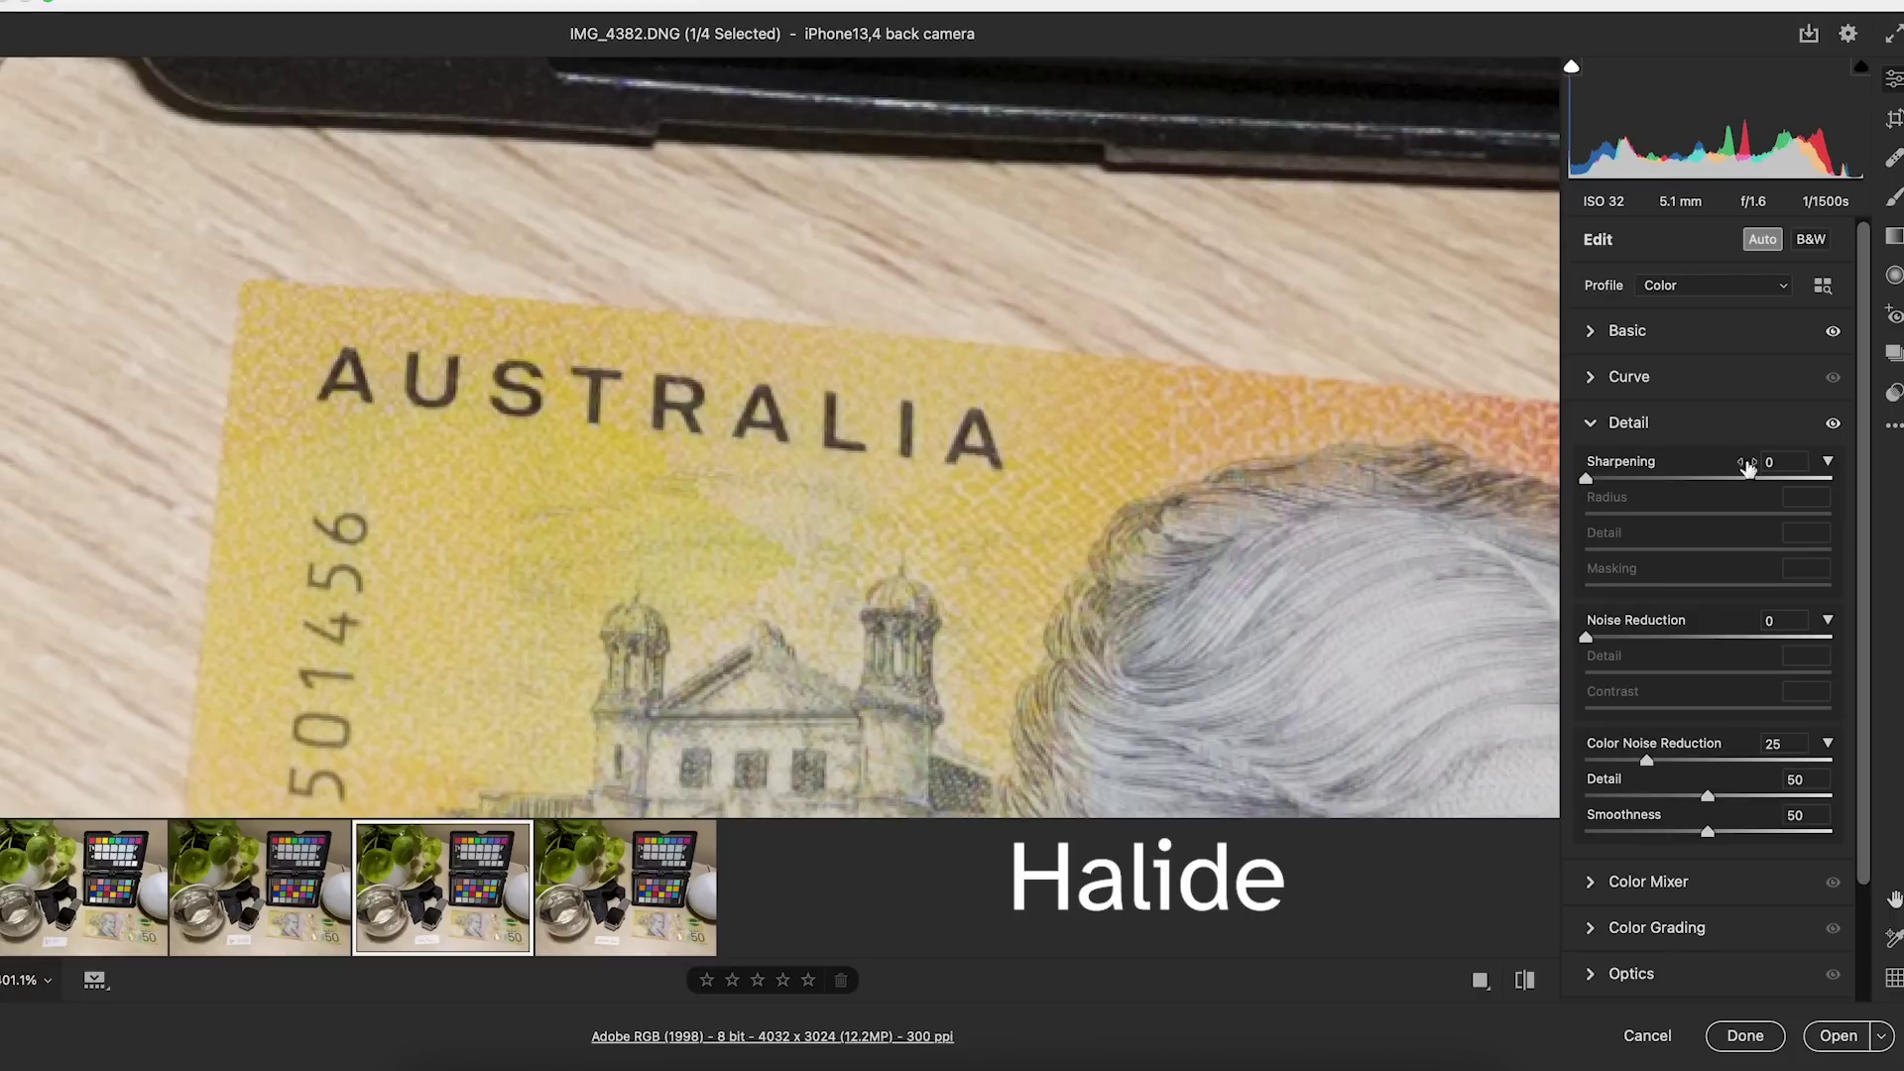
pyautogui.click(1804, 460)
pyautogui.write('40')
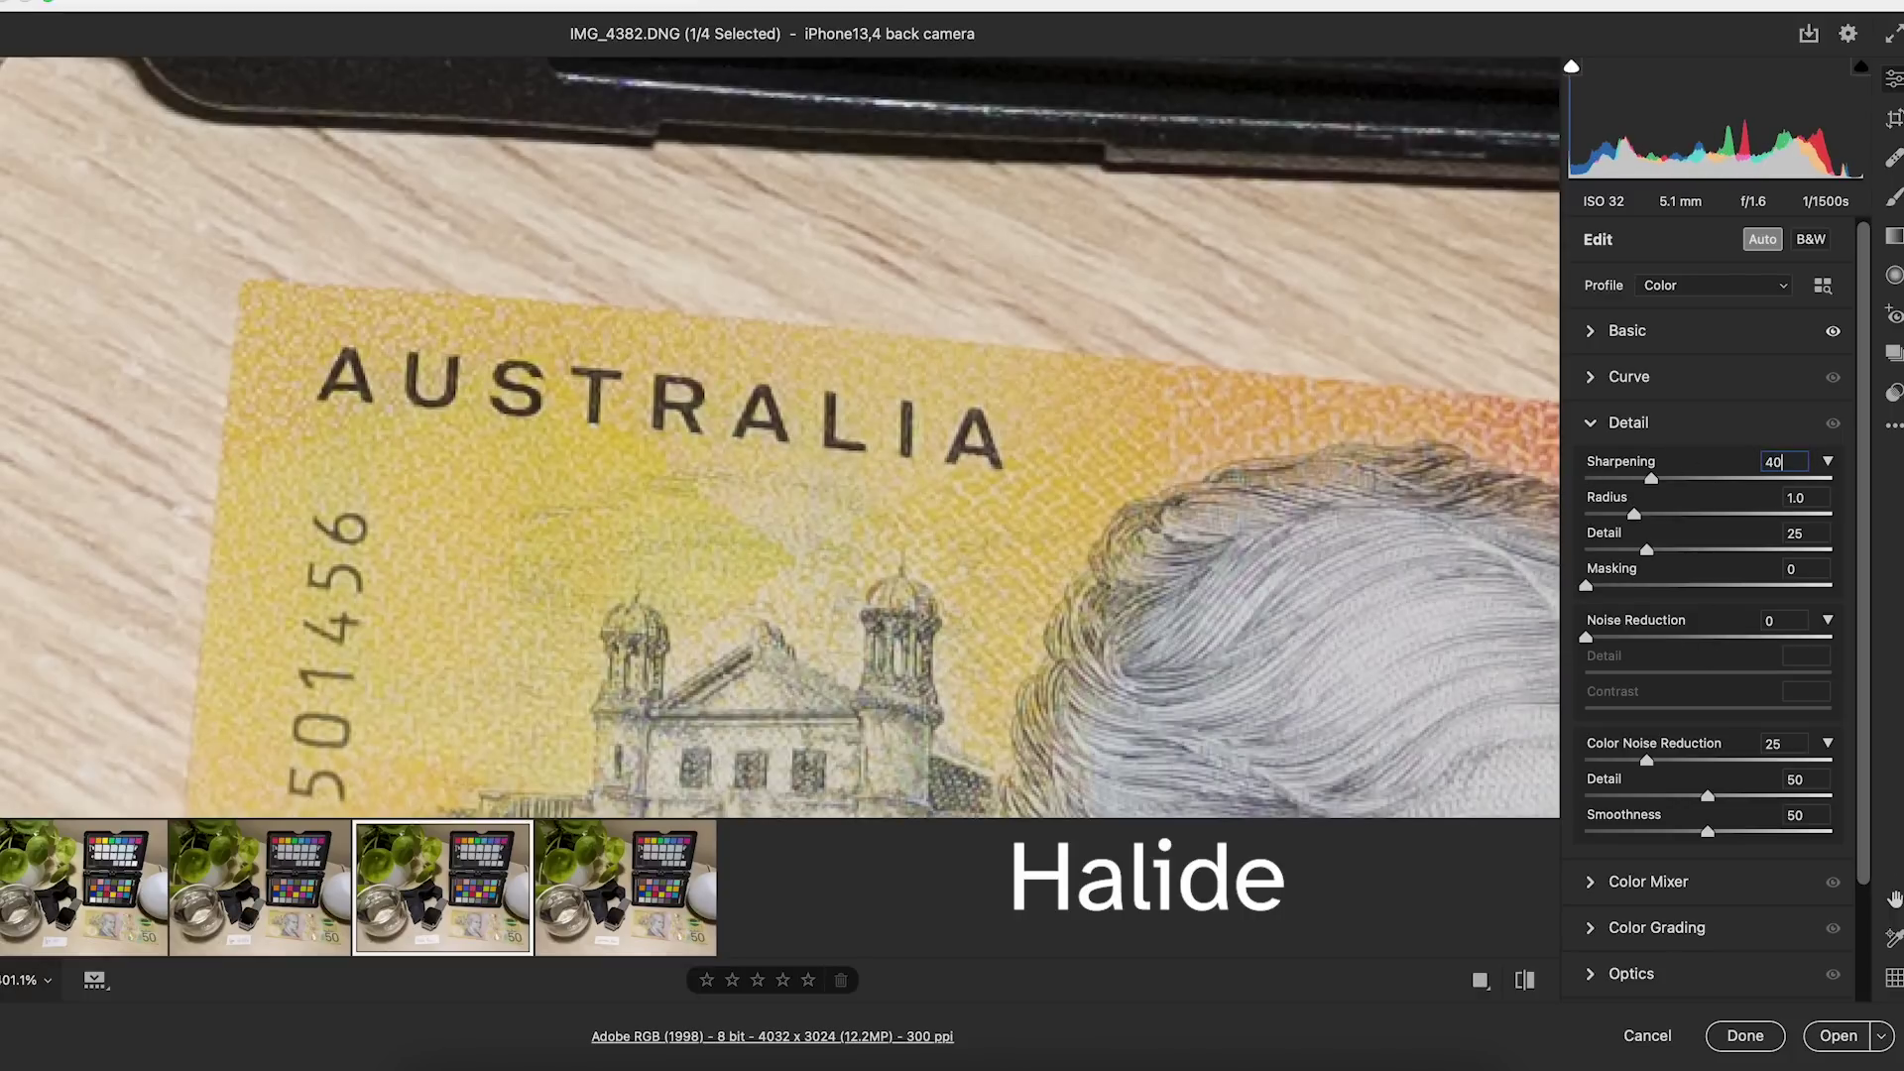
pyautogui.click(251, 913)
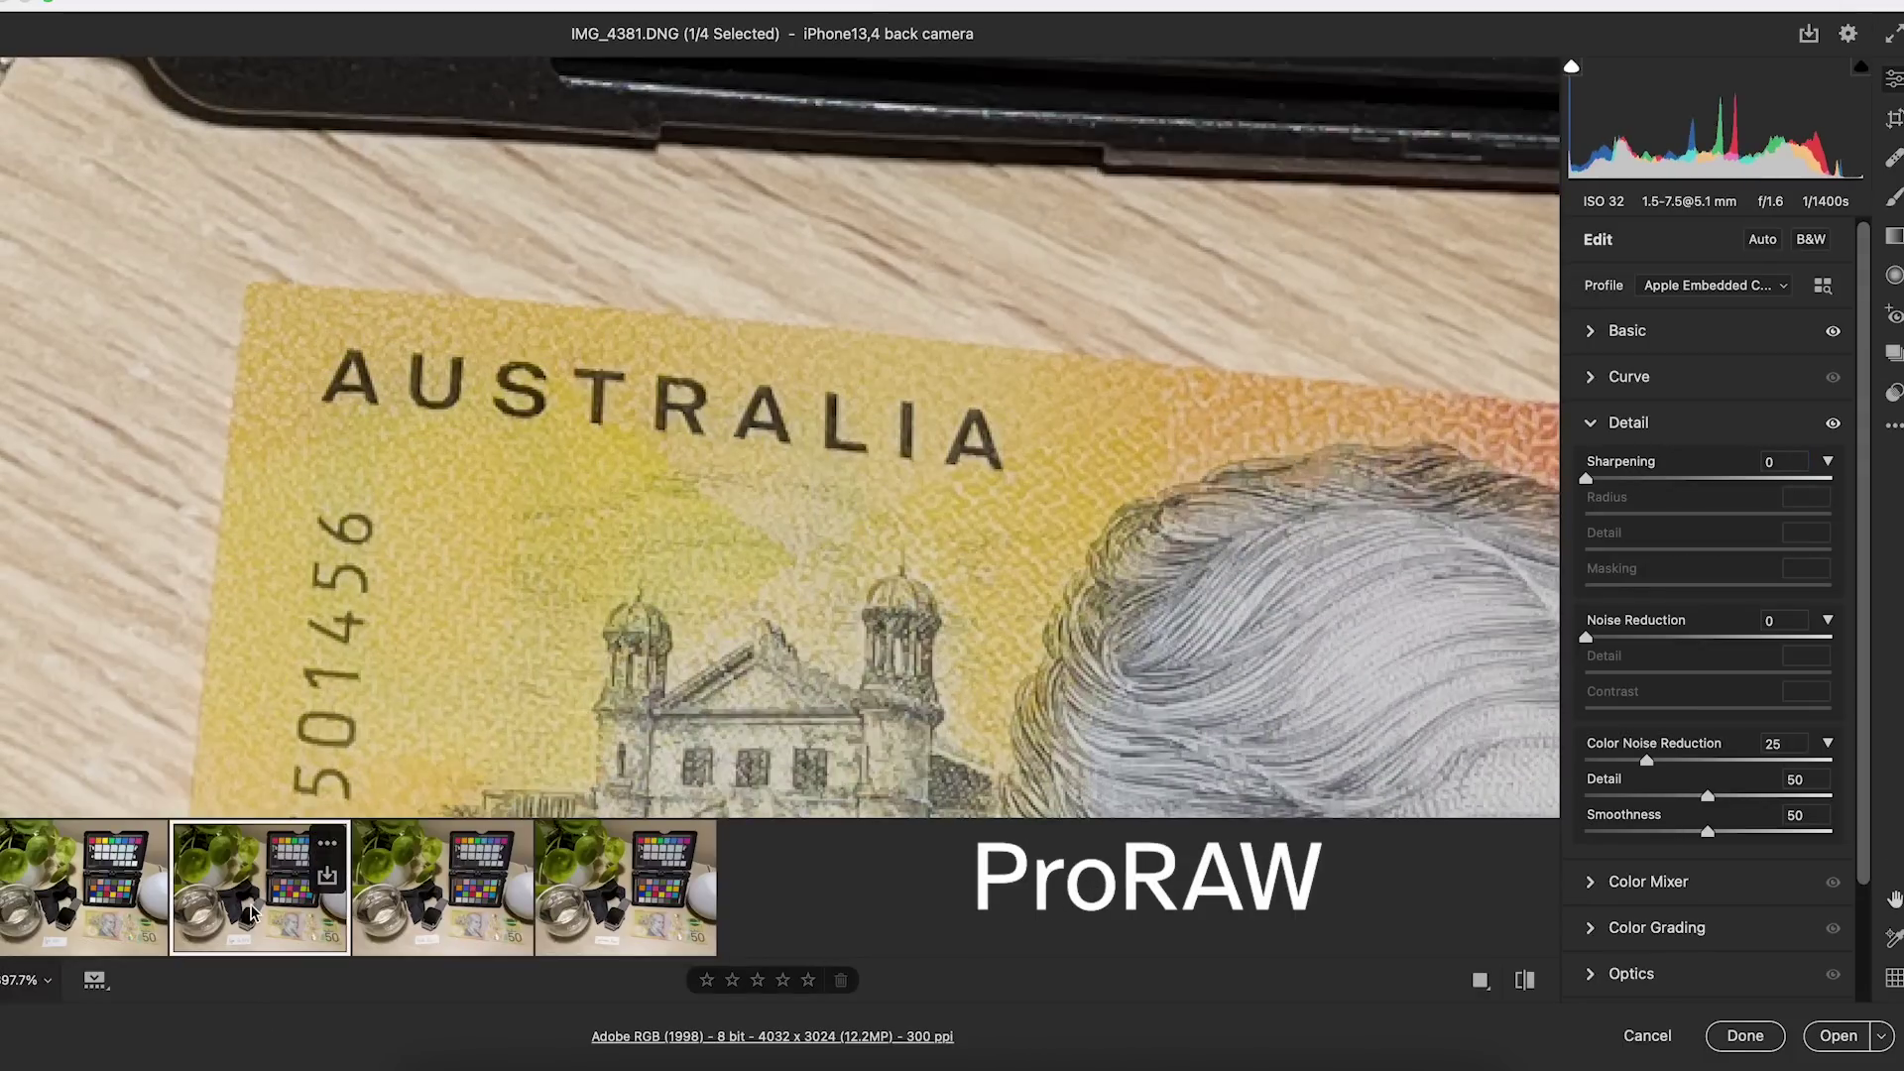
pyautogui.click(407, 912)
pyautogui.click(335, 918)
pyautogui.click(437, 913)
pyautogui.click(344, 937)
# Zoom out over the watch and banknote, then zoom into the HomePod's mesh texture
pyautogui.moveTo(455, 668); pyautogui.dragTo(977, 499)
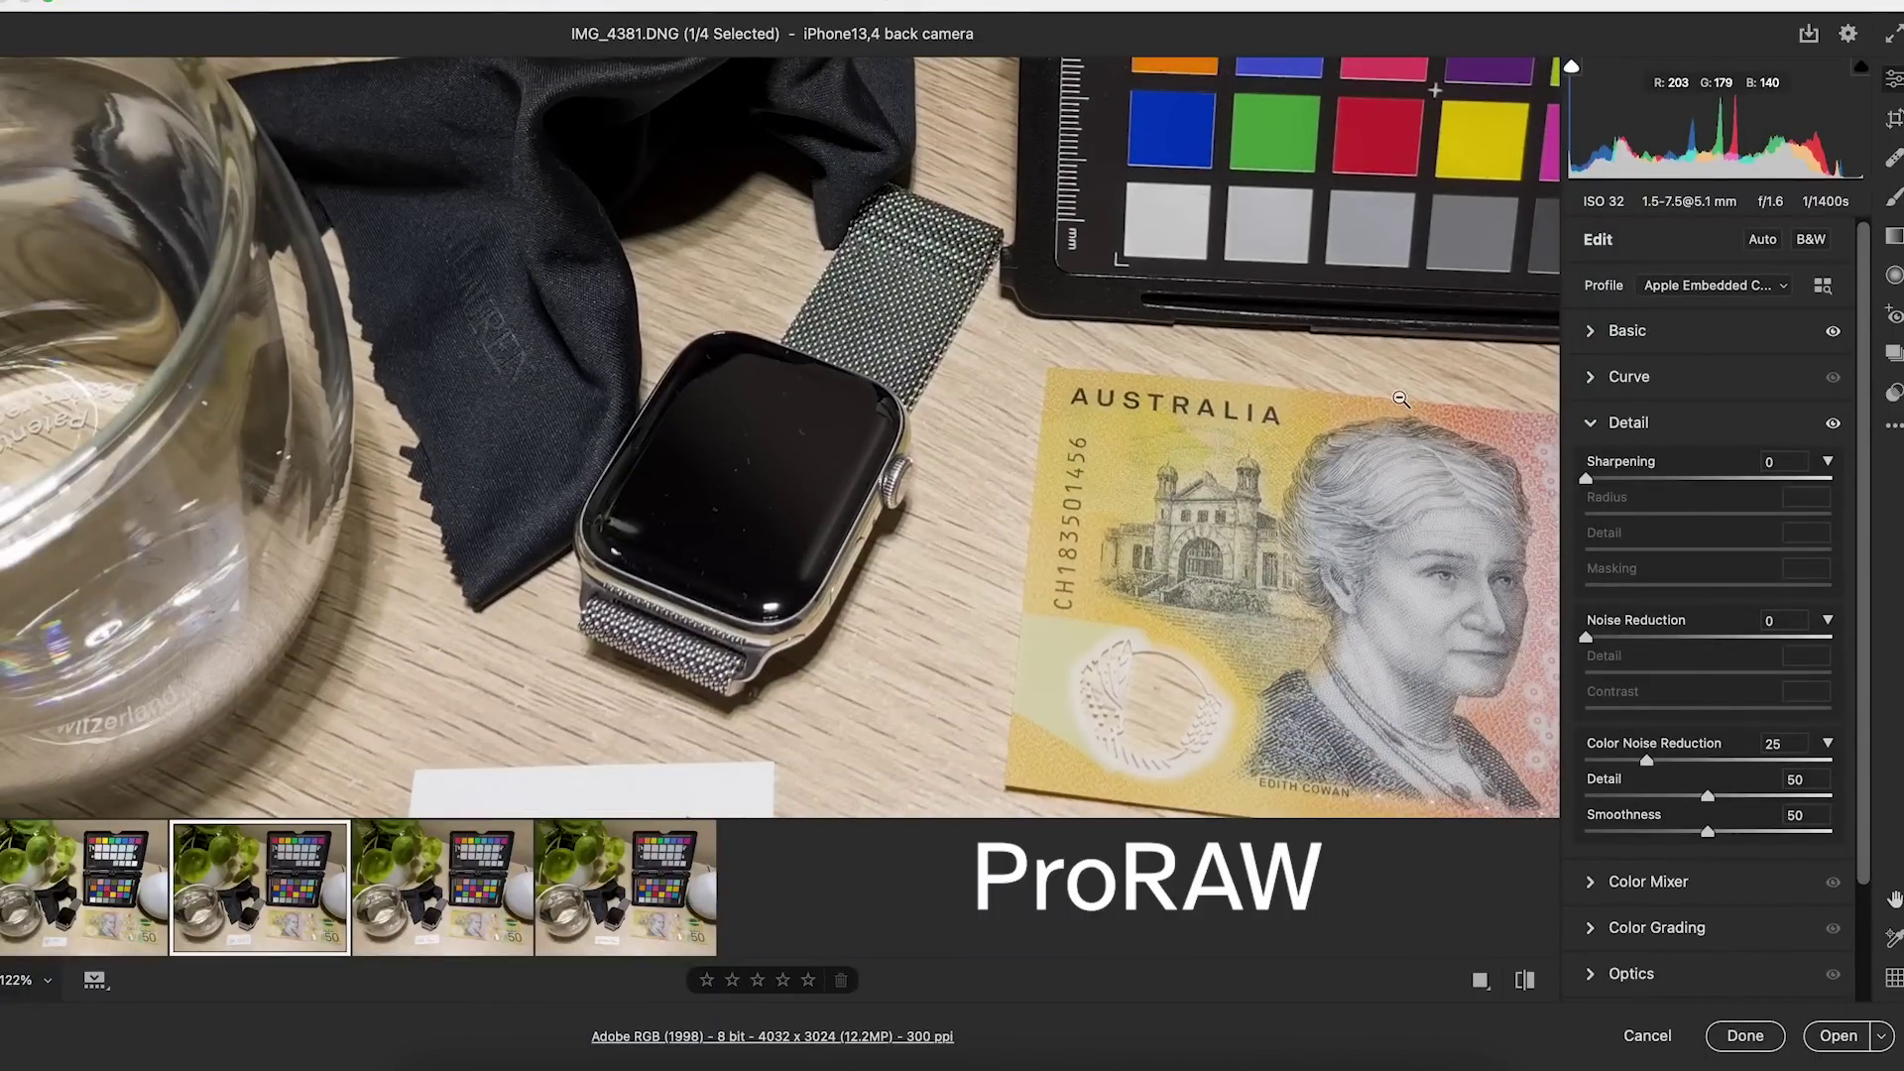
pyautogui.moveTo(1413, 397); pyautogui.dragTo(949, 598)
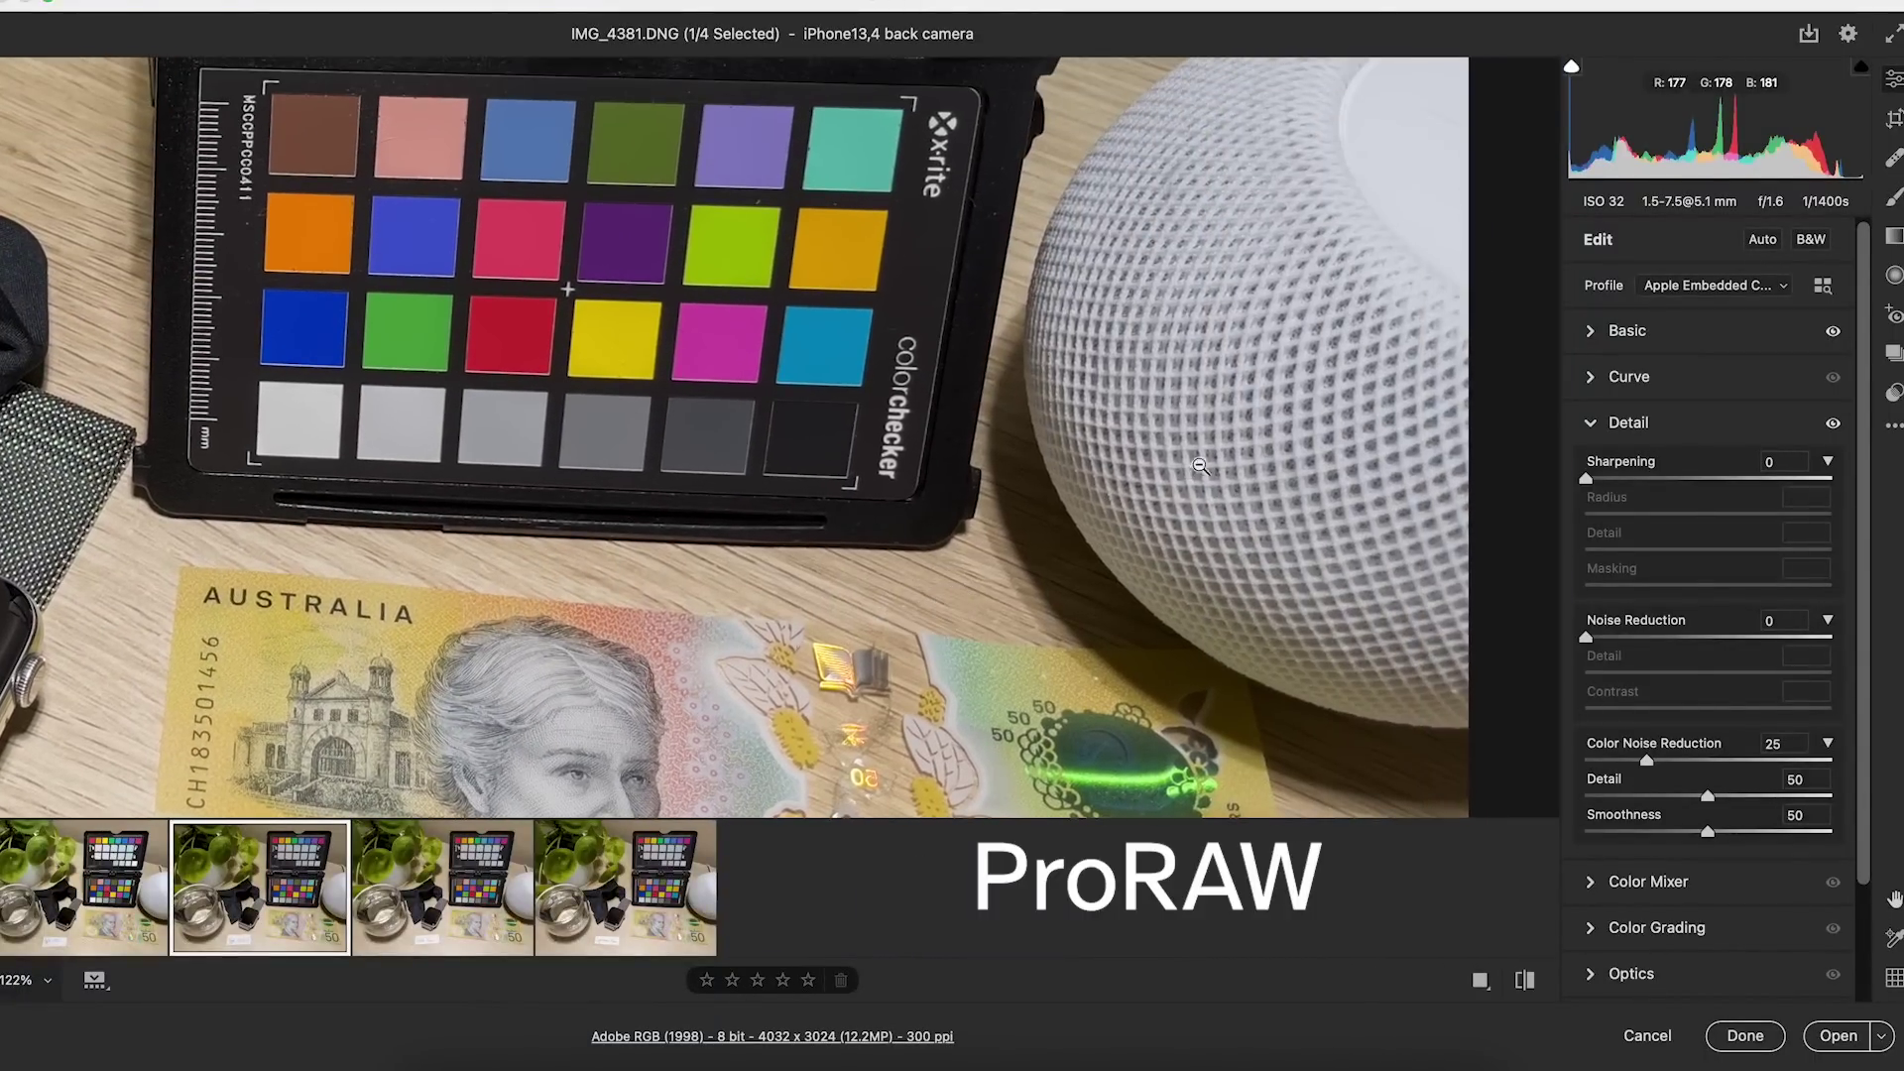
pyautogui.moveTo(1196, 463); pyautogui.dragTo(1313, 467)
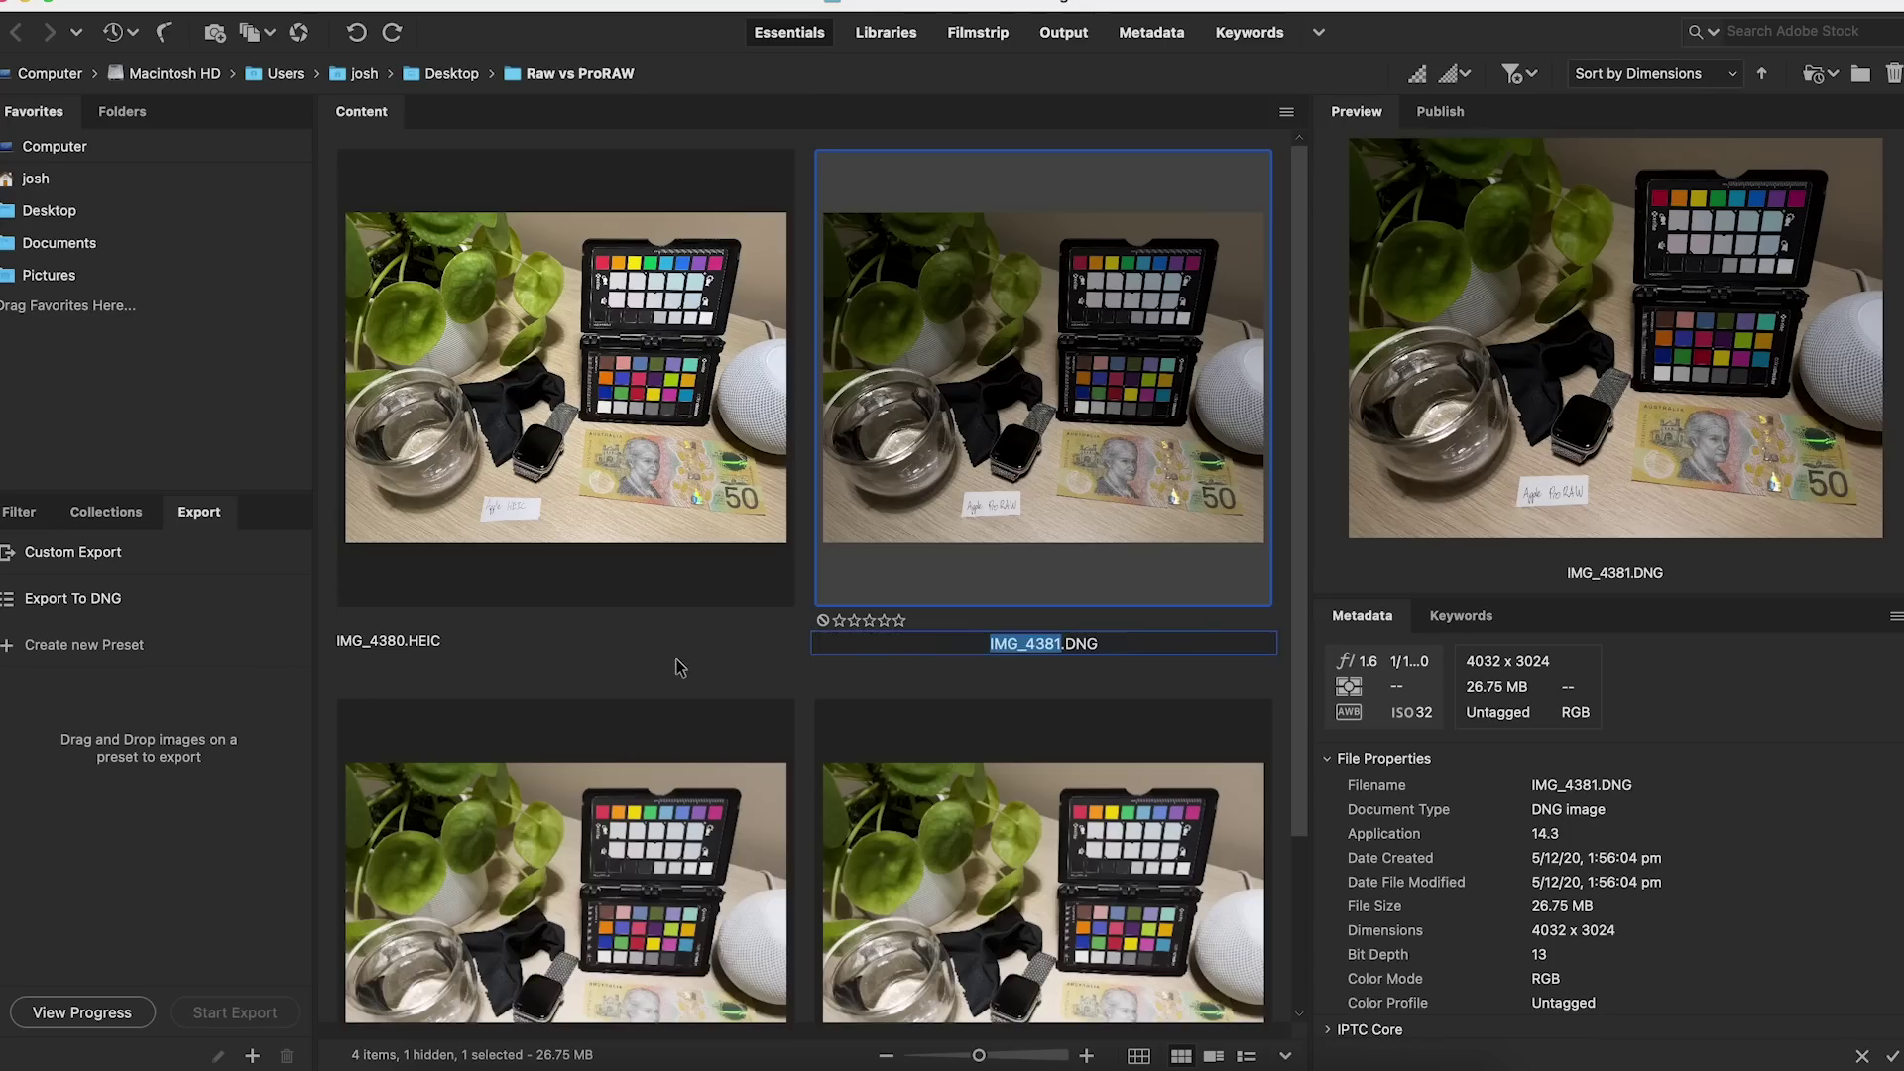
# Select all four shots from IMG_4380.HEIC, Clear Settings on them, and open them in Camera Raw
pyautogui.click(680, 667)
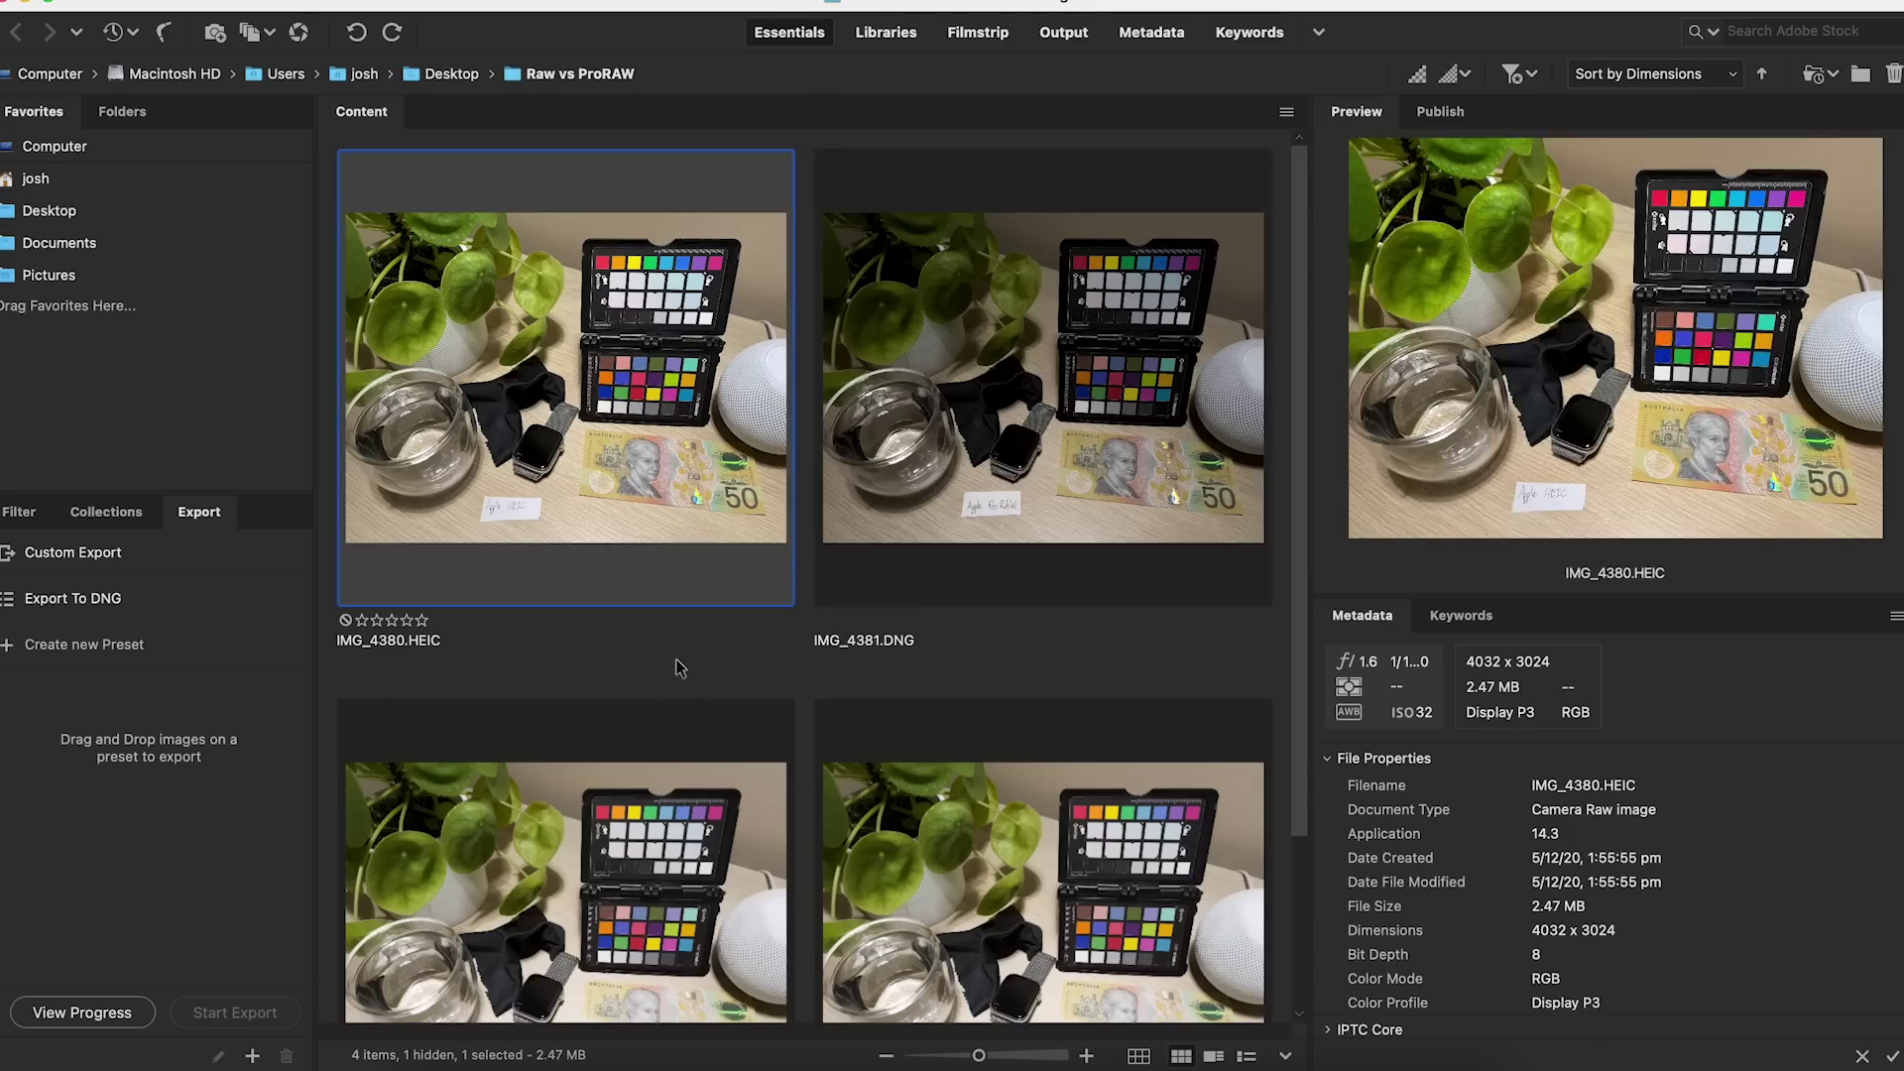
pyautogui.press('super+a')
pyautogui.rightClick(1046, 381)
pyautogui.moveTo(1242, 778)
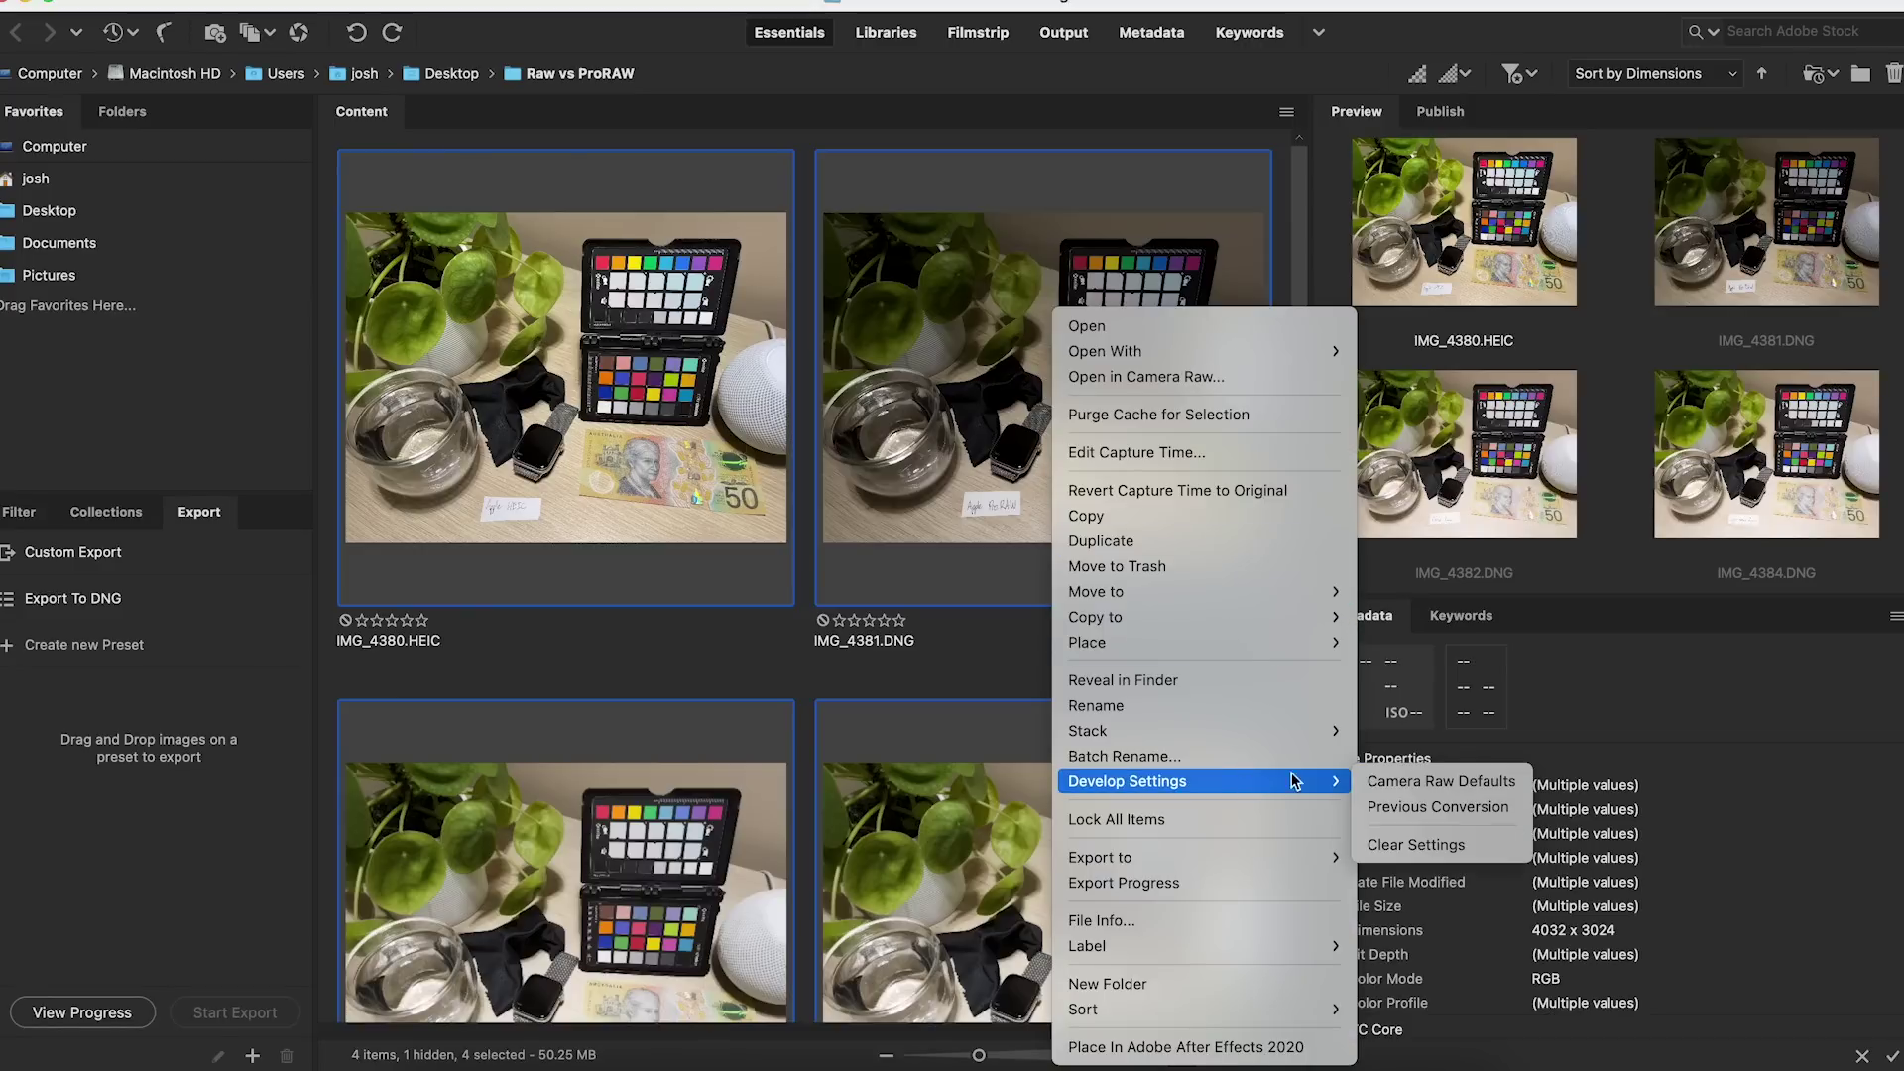
pyautogui.click(1416, 846)
pyautogui.rightClick(922, 280)
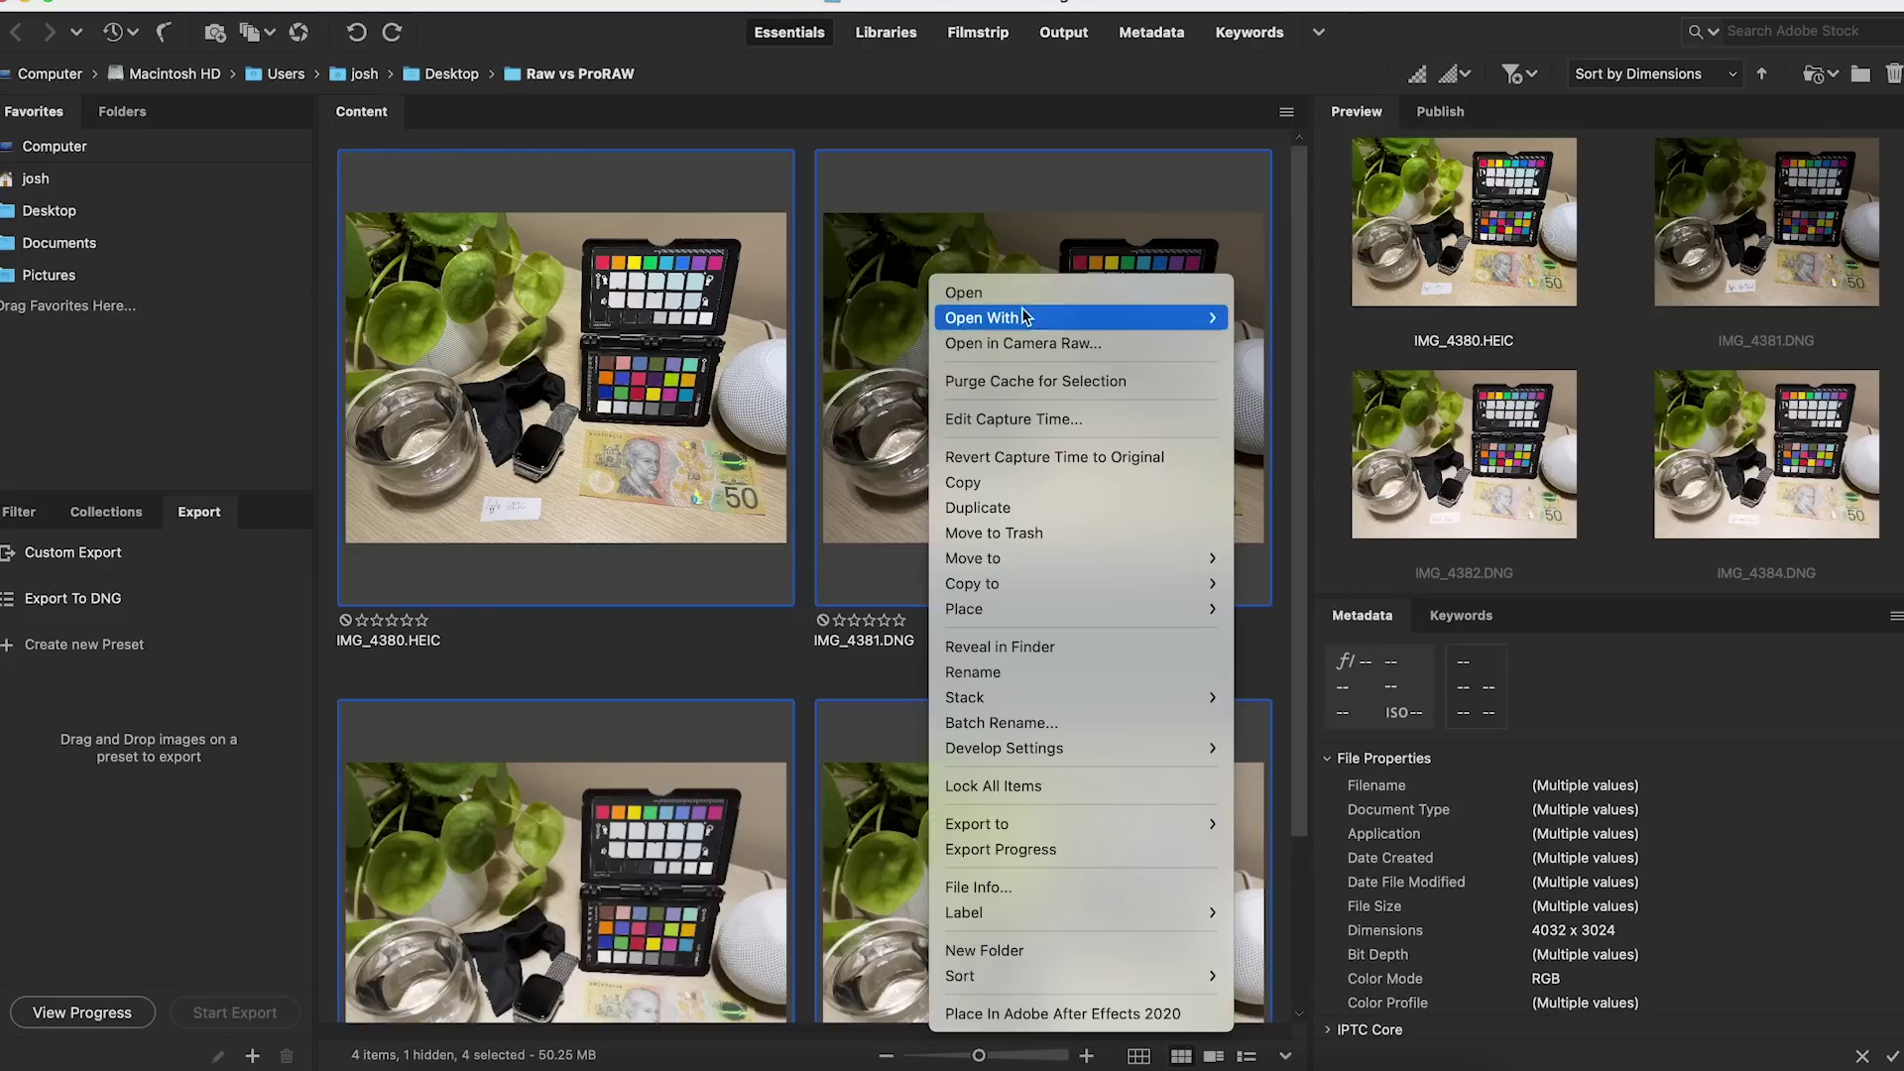
pyautogui.click(1037, 337)
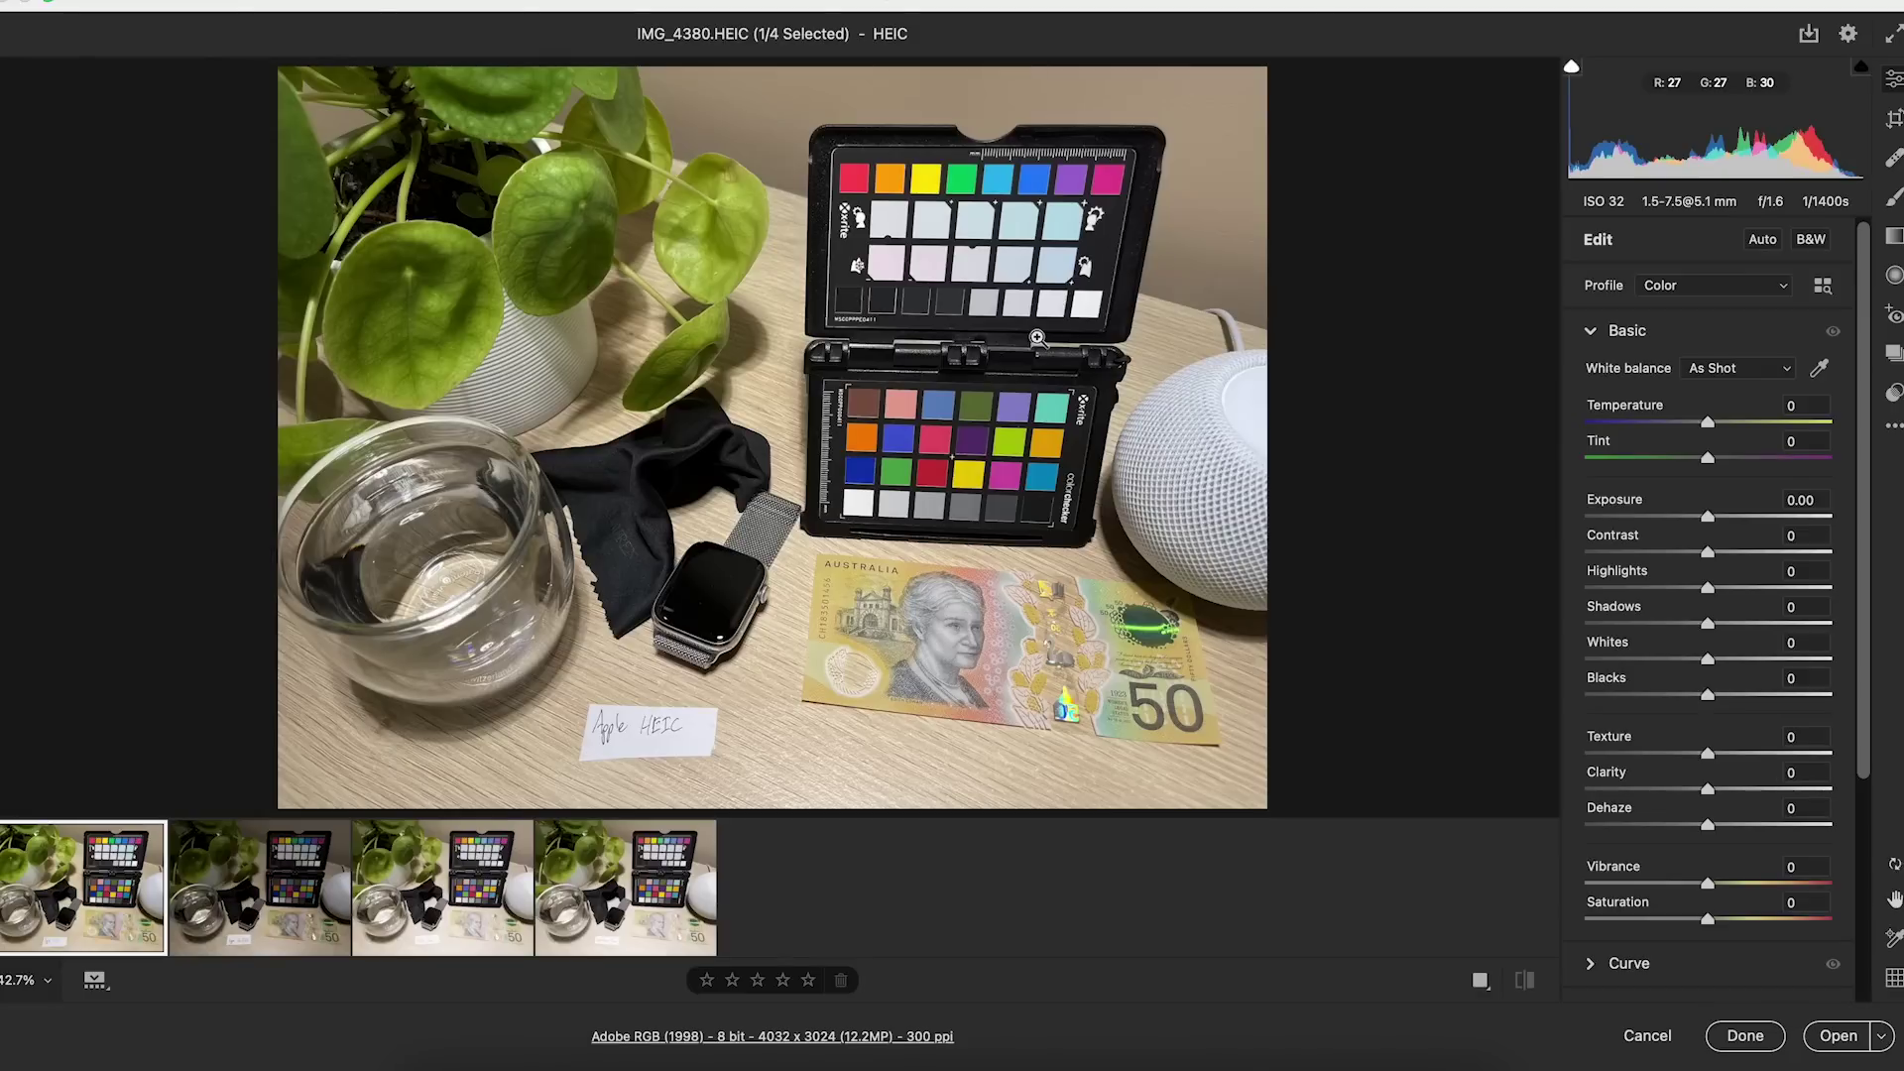
# Step through the DNGs to IMG_4384.DNG and apply Auto tone
pyautogui.click(259, 888)
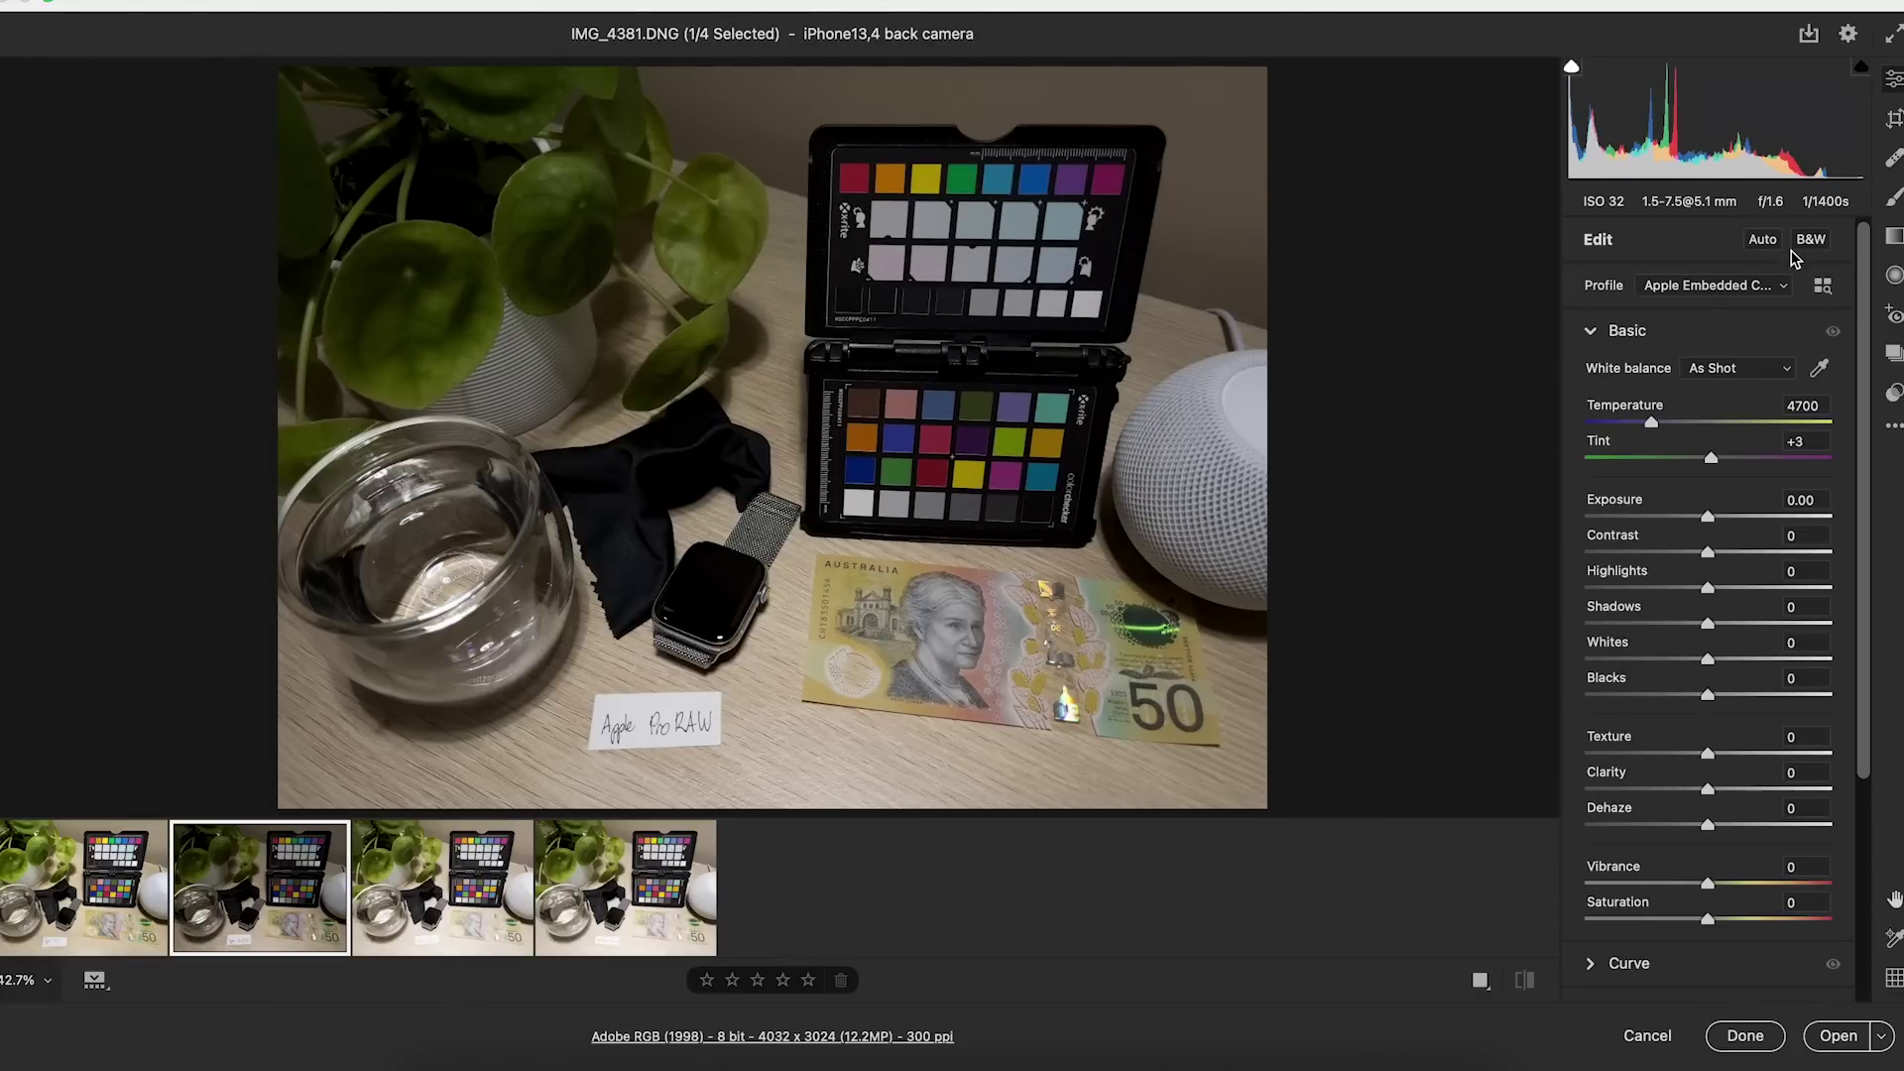
pyautogui.press('Right')
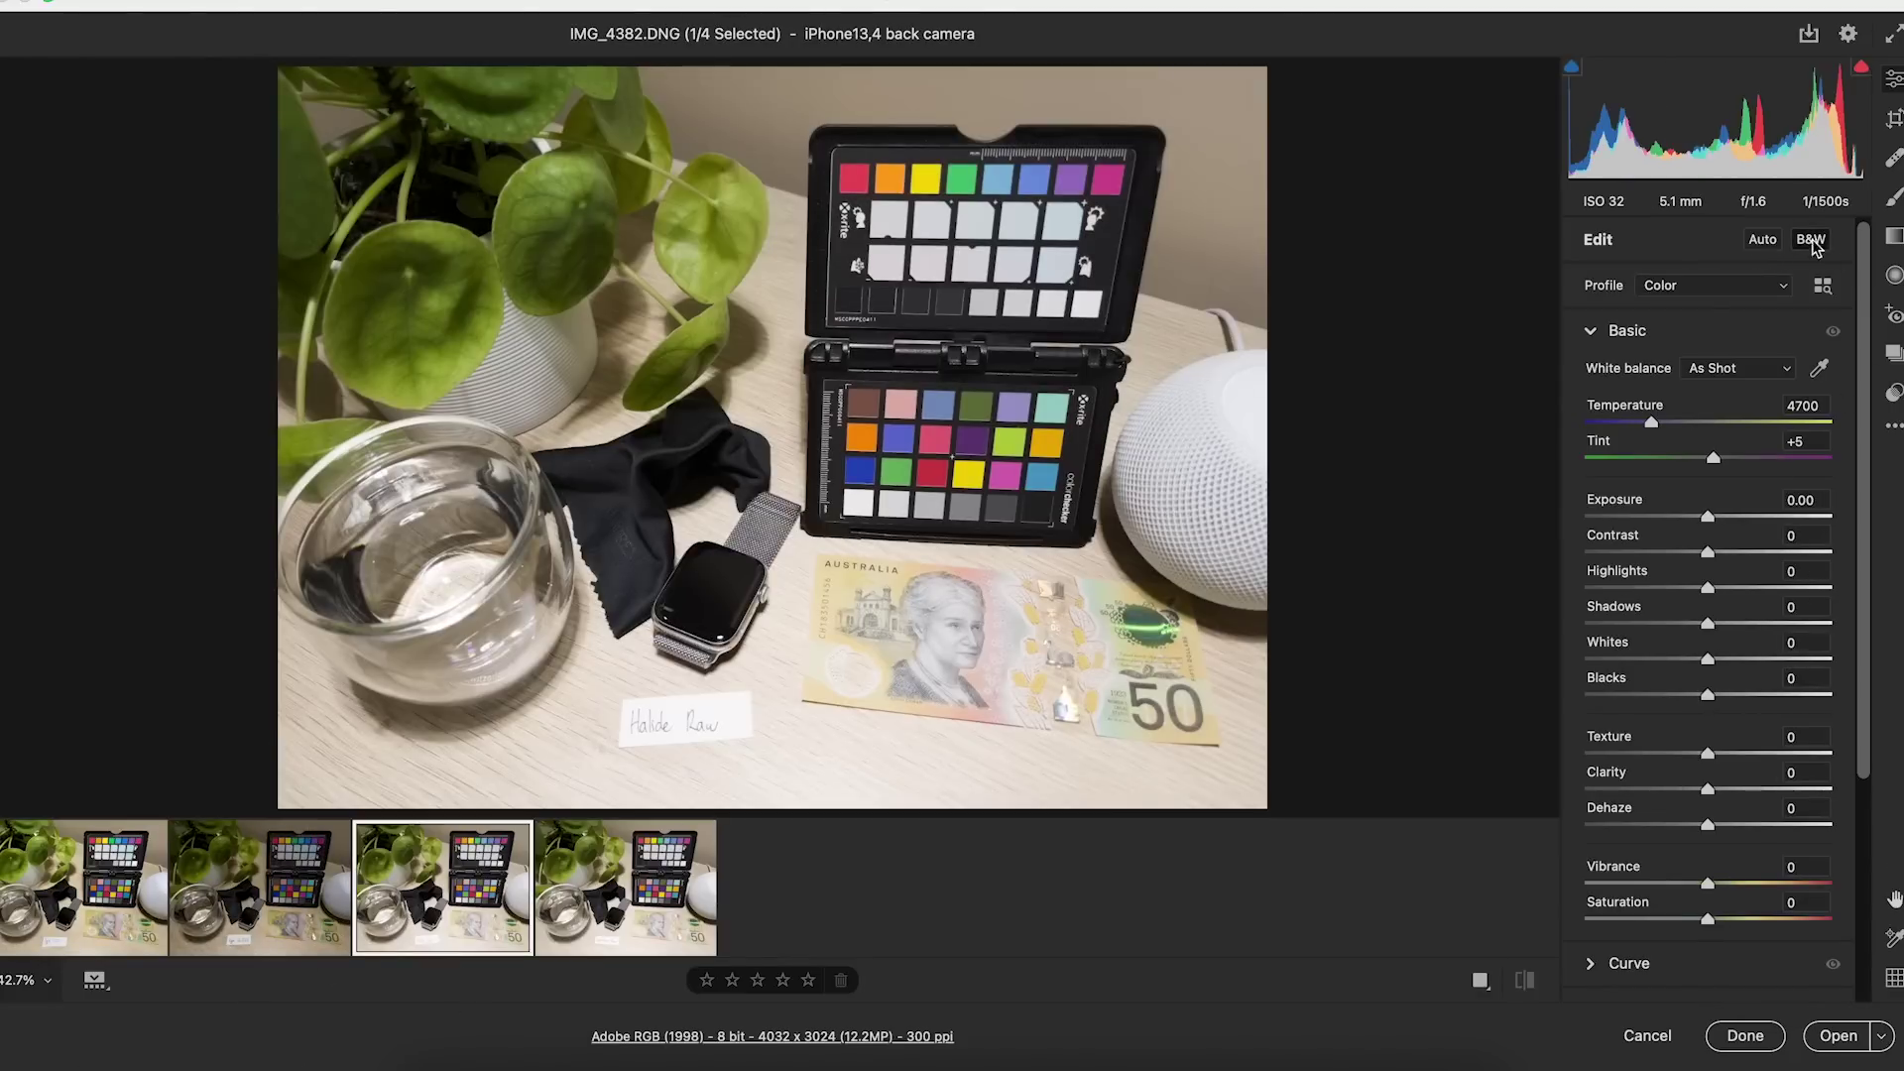
pyautogui.press('Right')
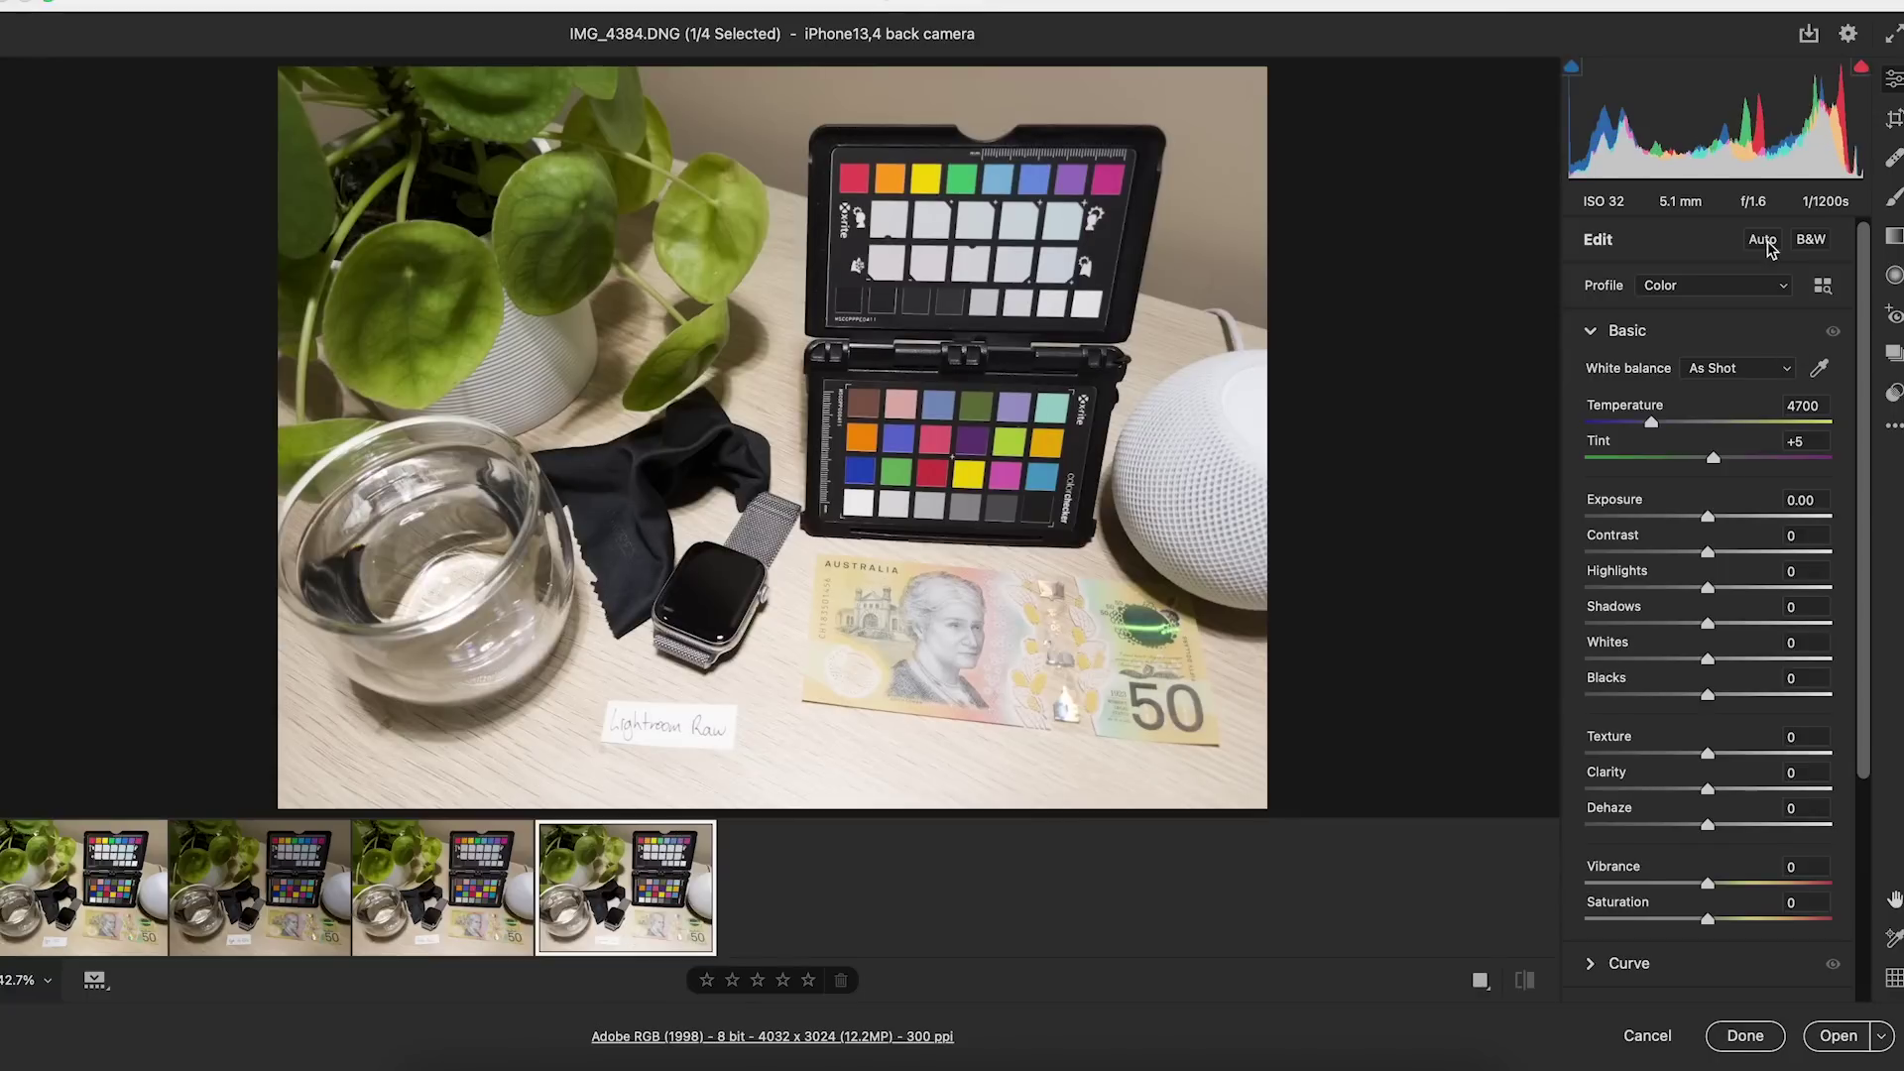
pyautogui.click(1762, 240)
# Raise IMG_4381's exposure to +1.05 and compare it with Halide shot IMG_4382
pyautogui.press('Left')
pyautogui.press('Left')
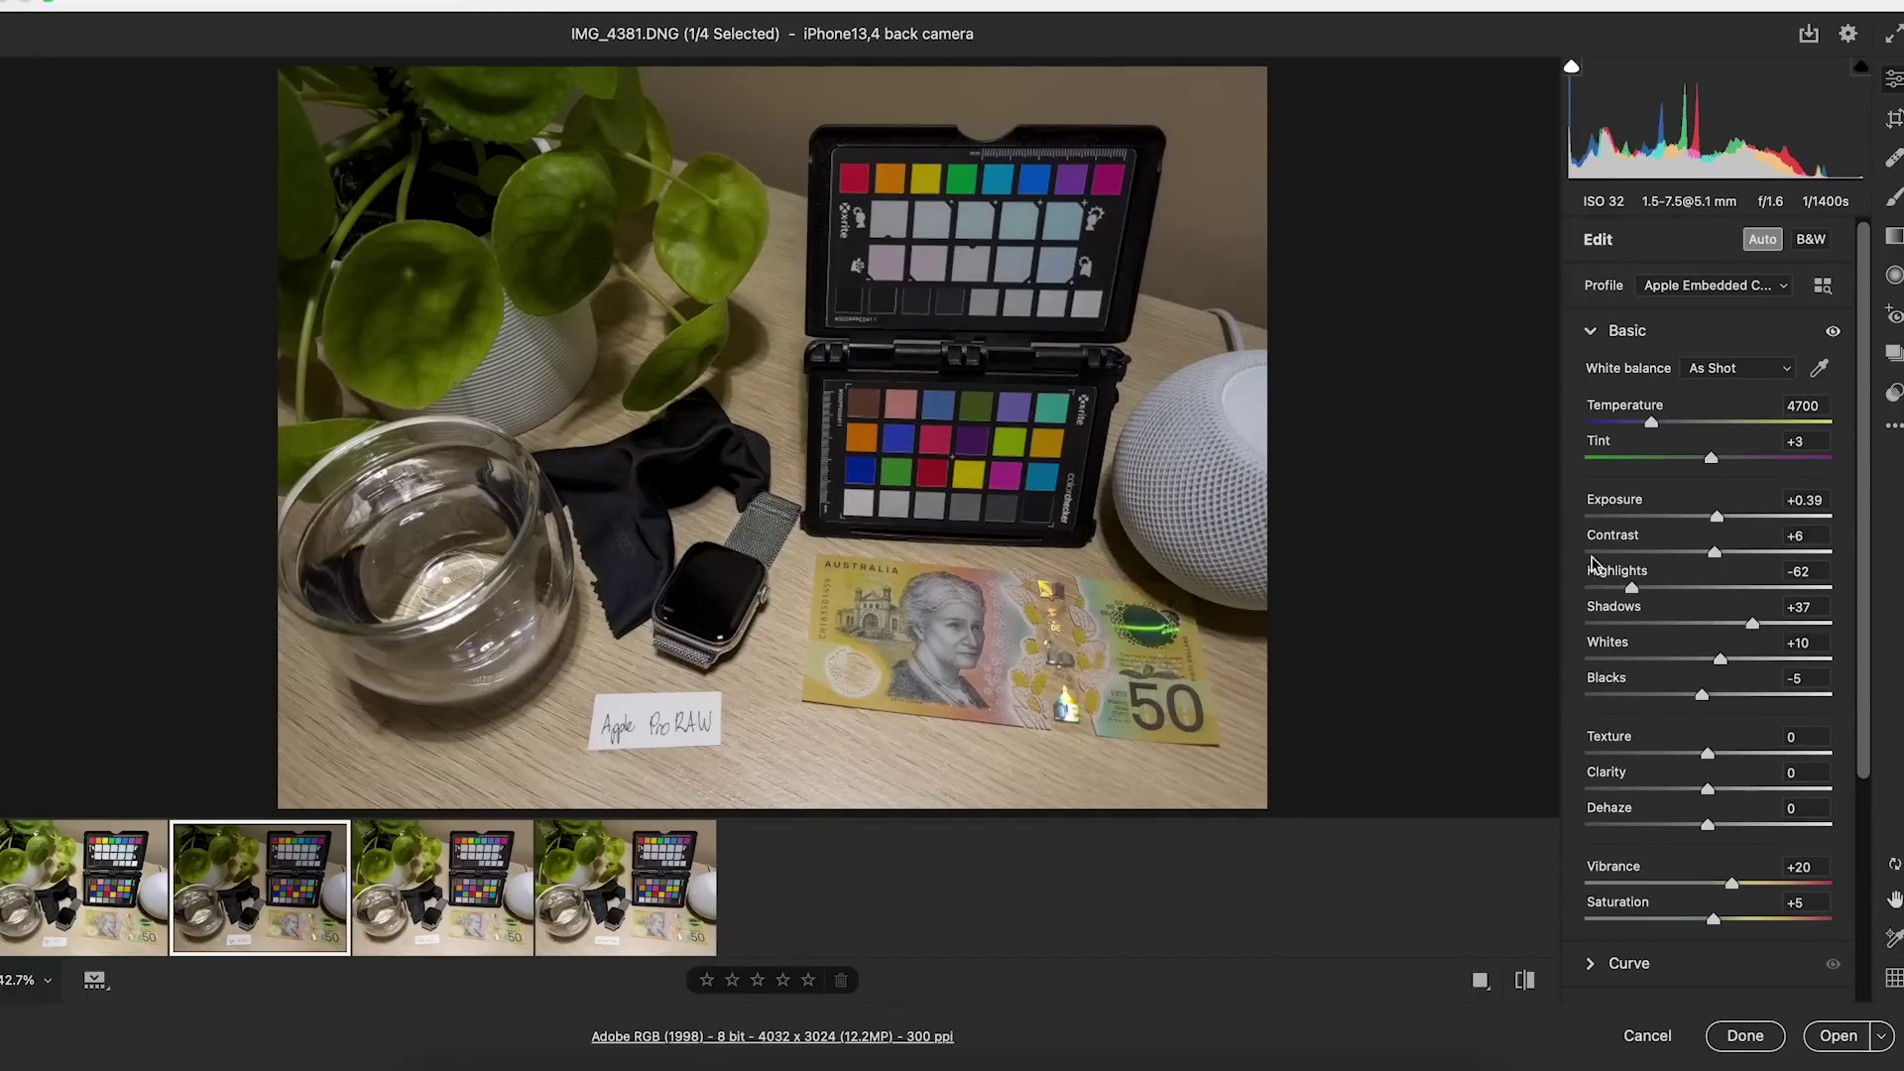
pyautogui.moveTo(1721, 517); pyautogui.dragTo(1736, 516)
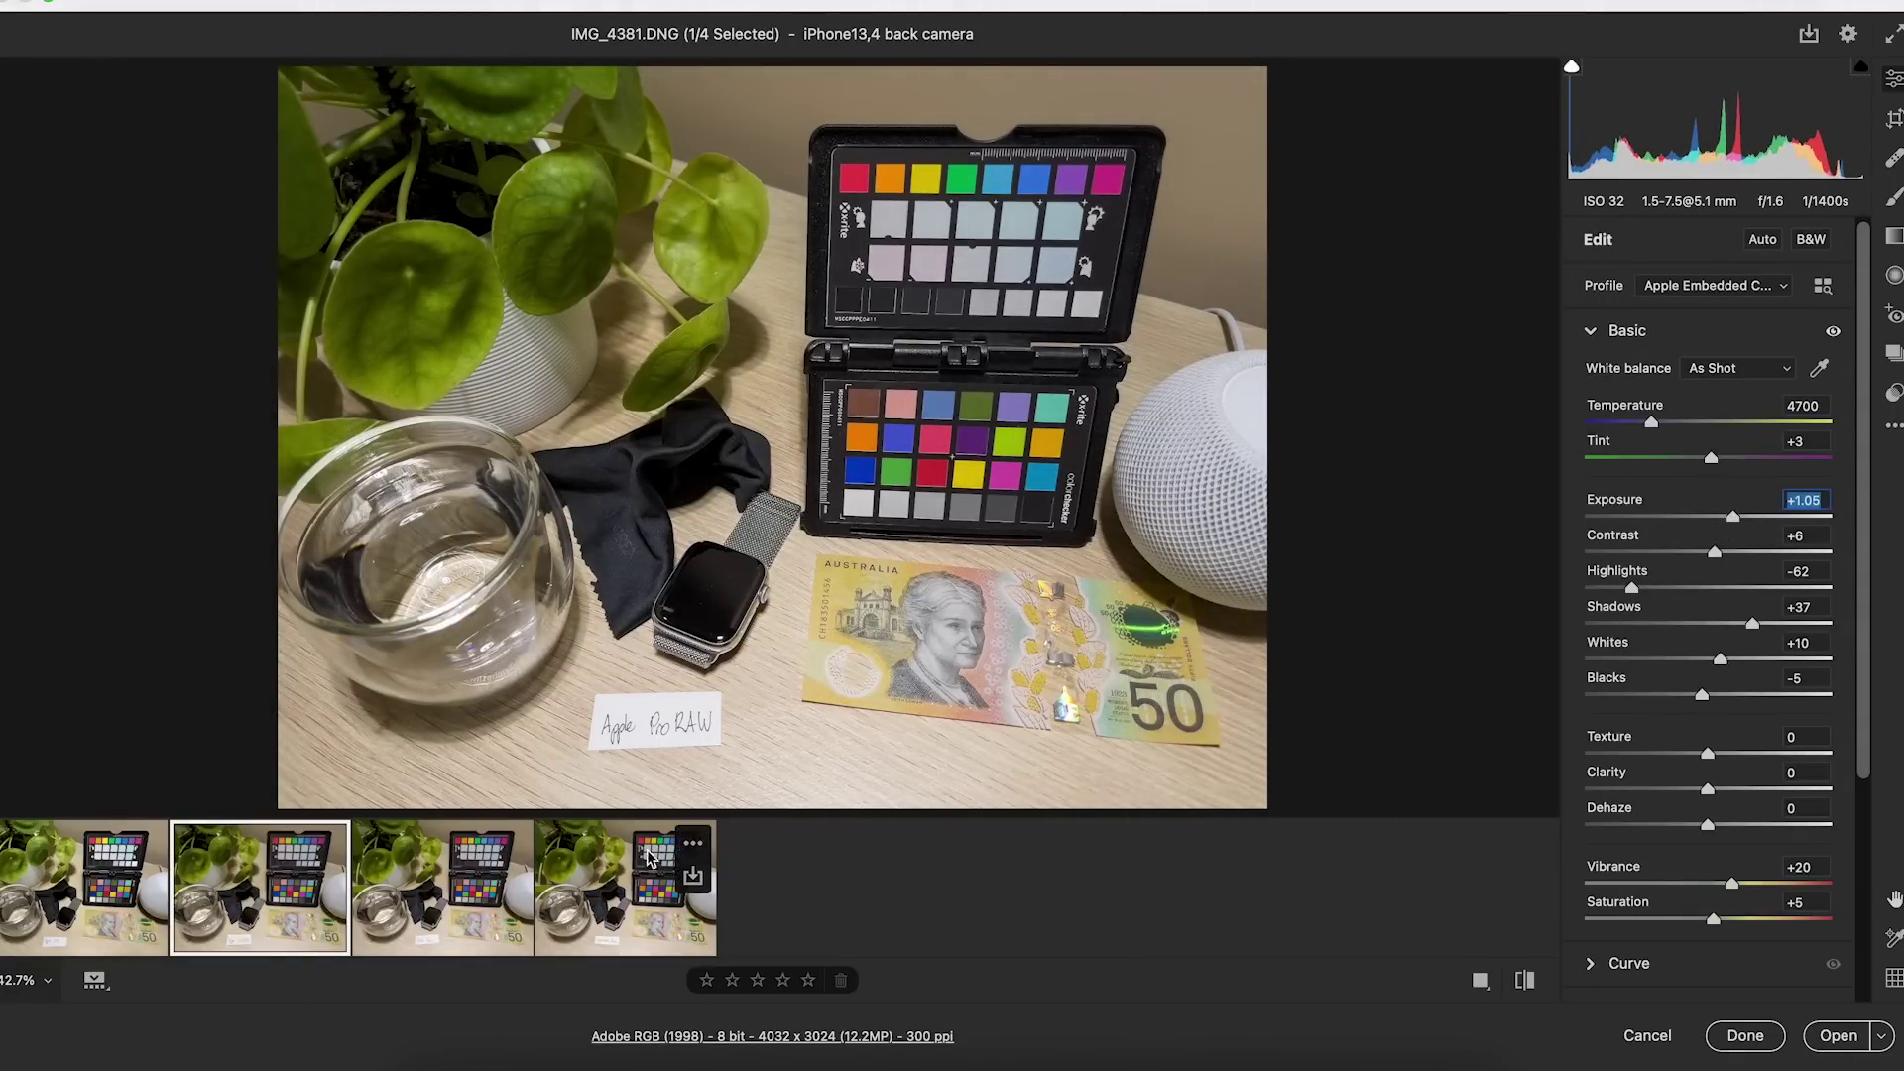
pyautogui.click(446, 906)
pyautogui.click(276, 916)
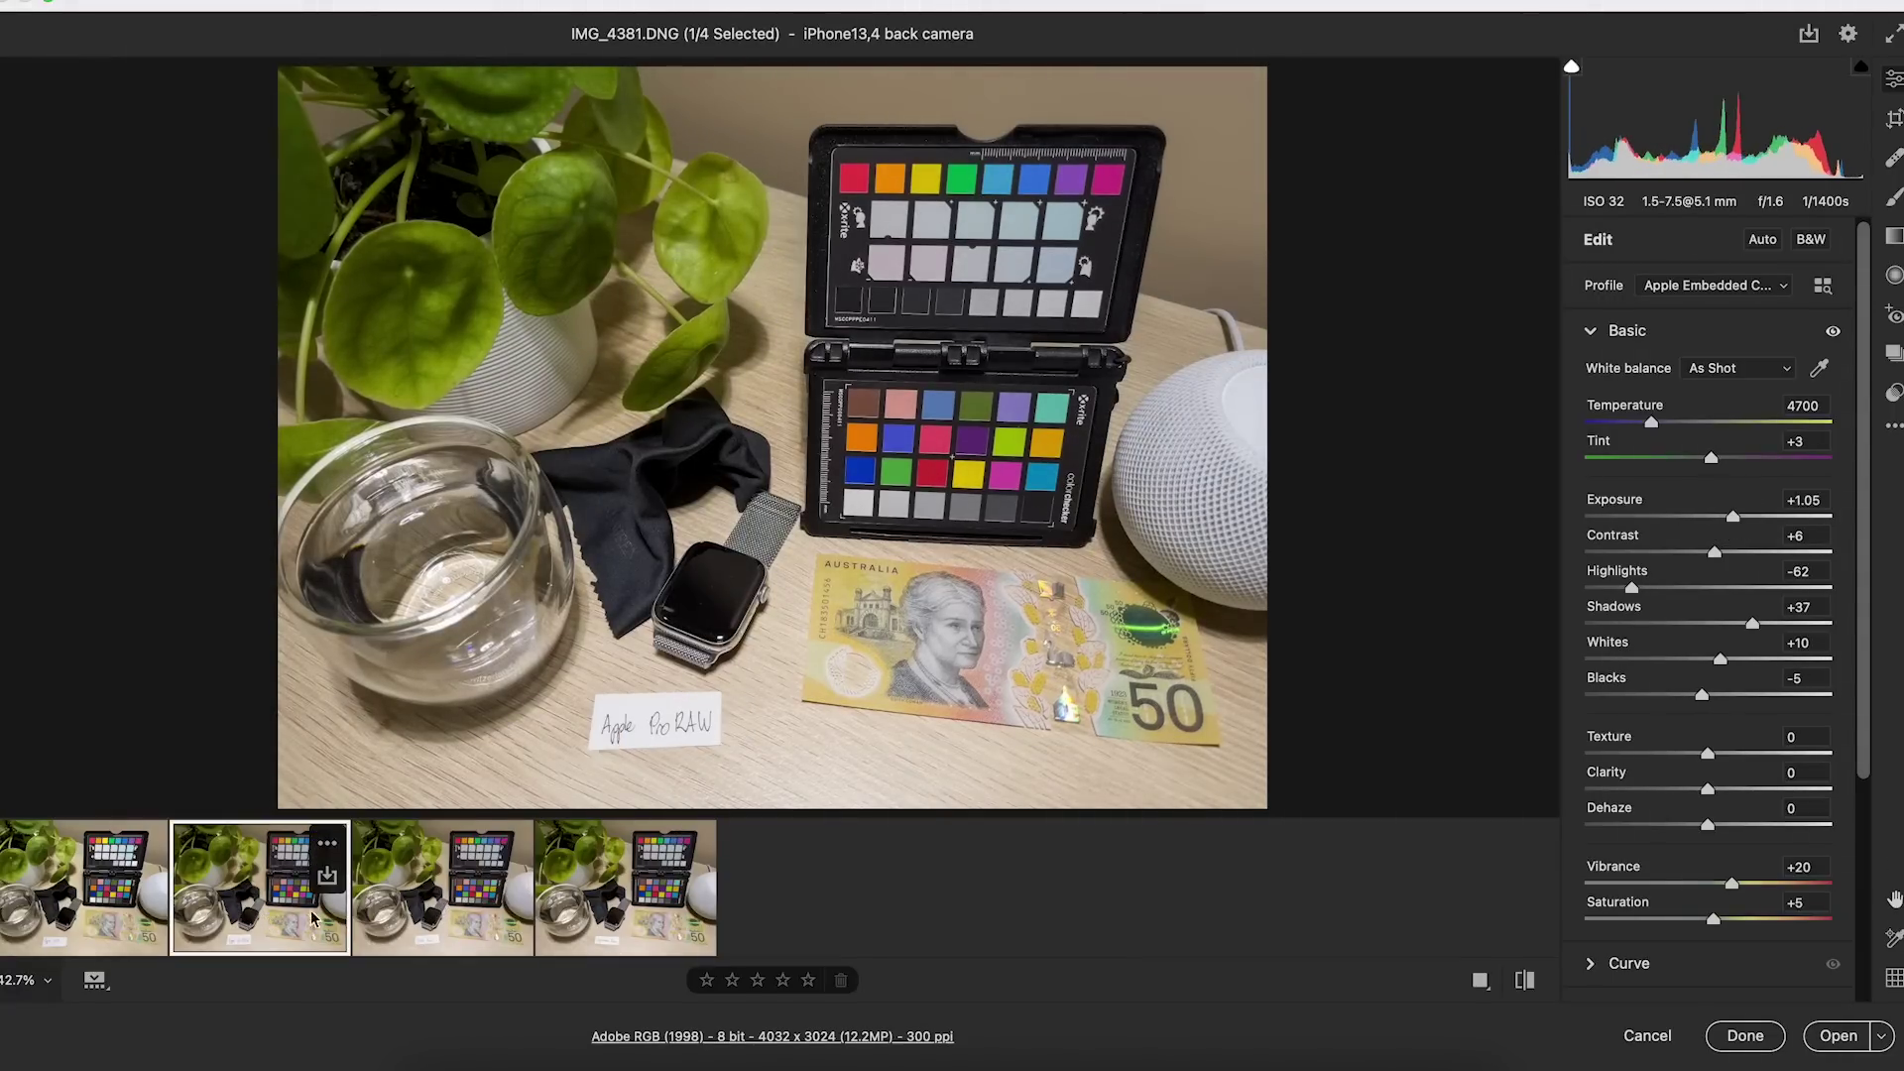
pyautogui.click(408, 915)
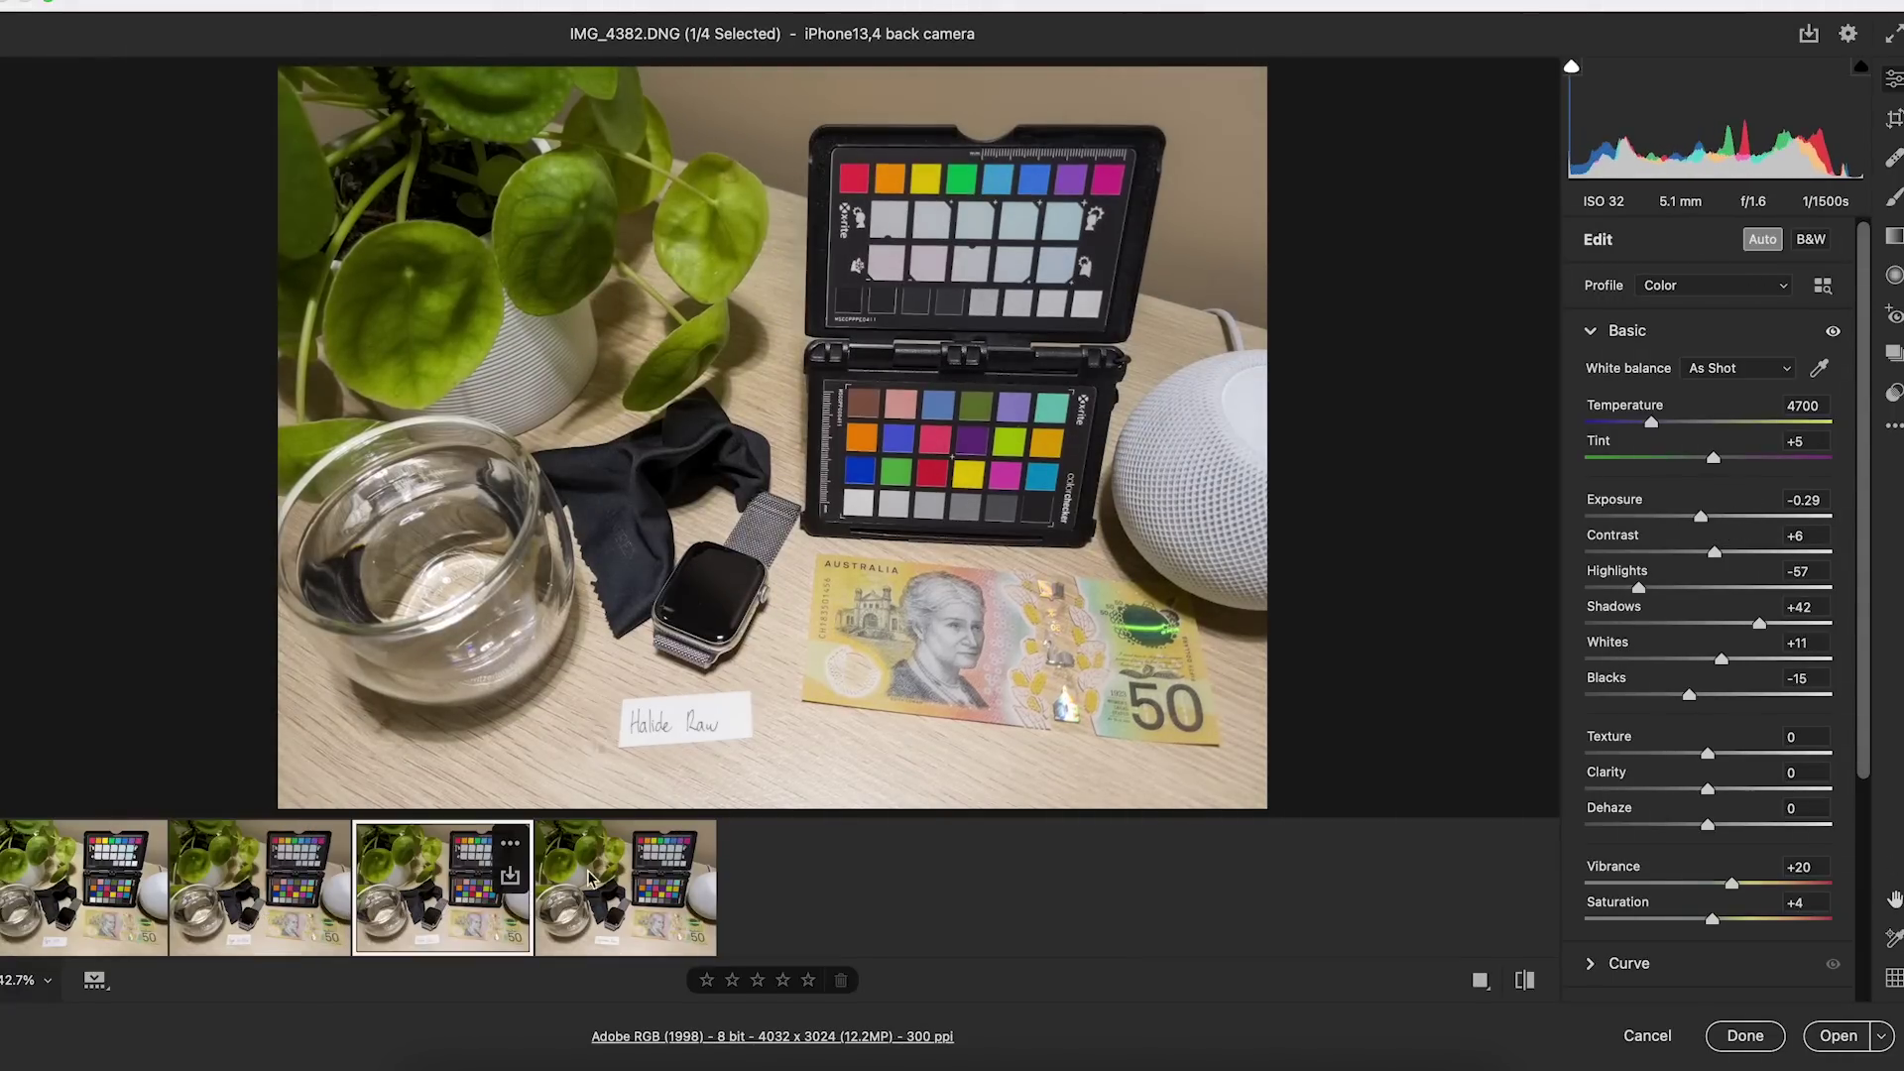
pyautogui.click(244, 937)
pyautogui.click(397, 941)
pyautogui.click(278, 922)
pyautogui.click(407, 917)
# Zoom onto the grey patches and eyedrop the same patch on IMG_4381, IMG_4382, IMG_4384 and IMG_4380
pyautogui.moveTo(1047, 295); pyautogui.dragTo(1145, 234)
pyautogui.click(229, 880)
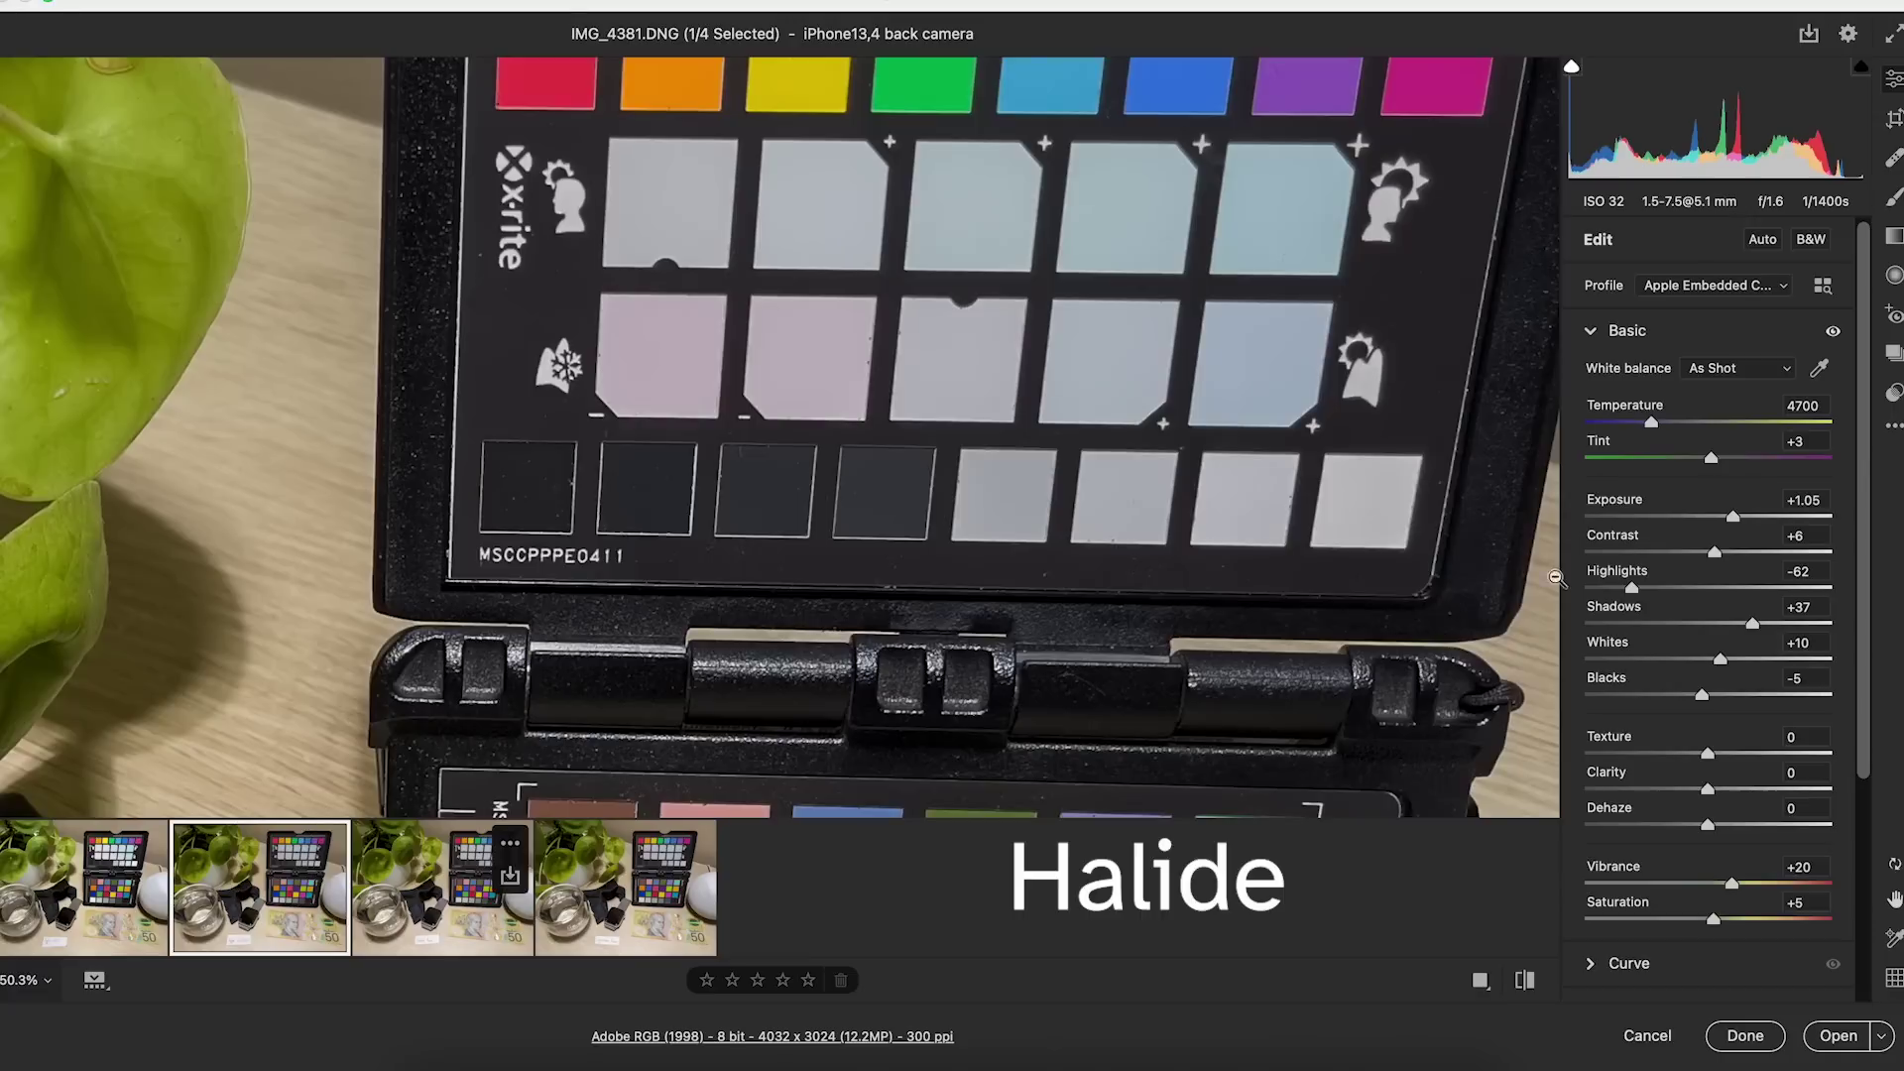
pyautogui.click(1823, 373)
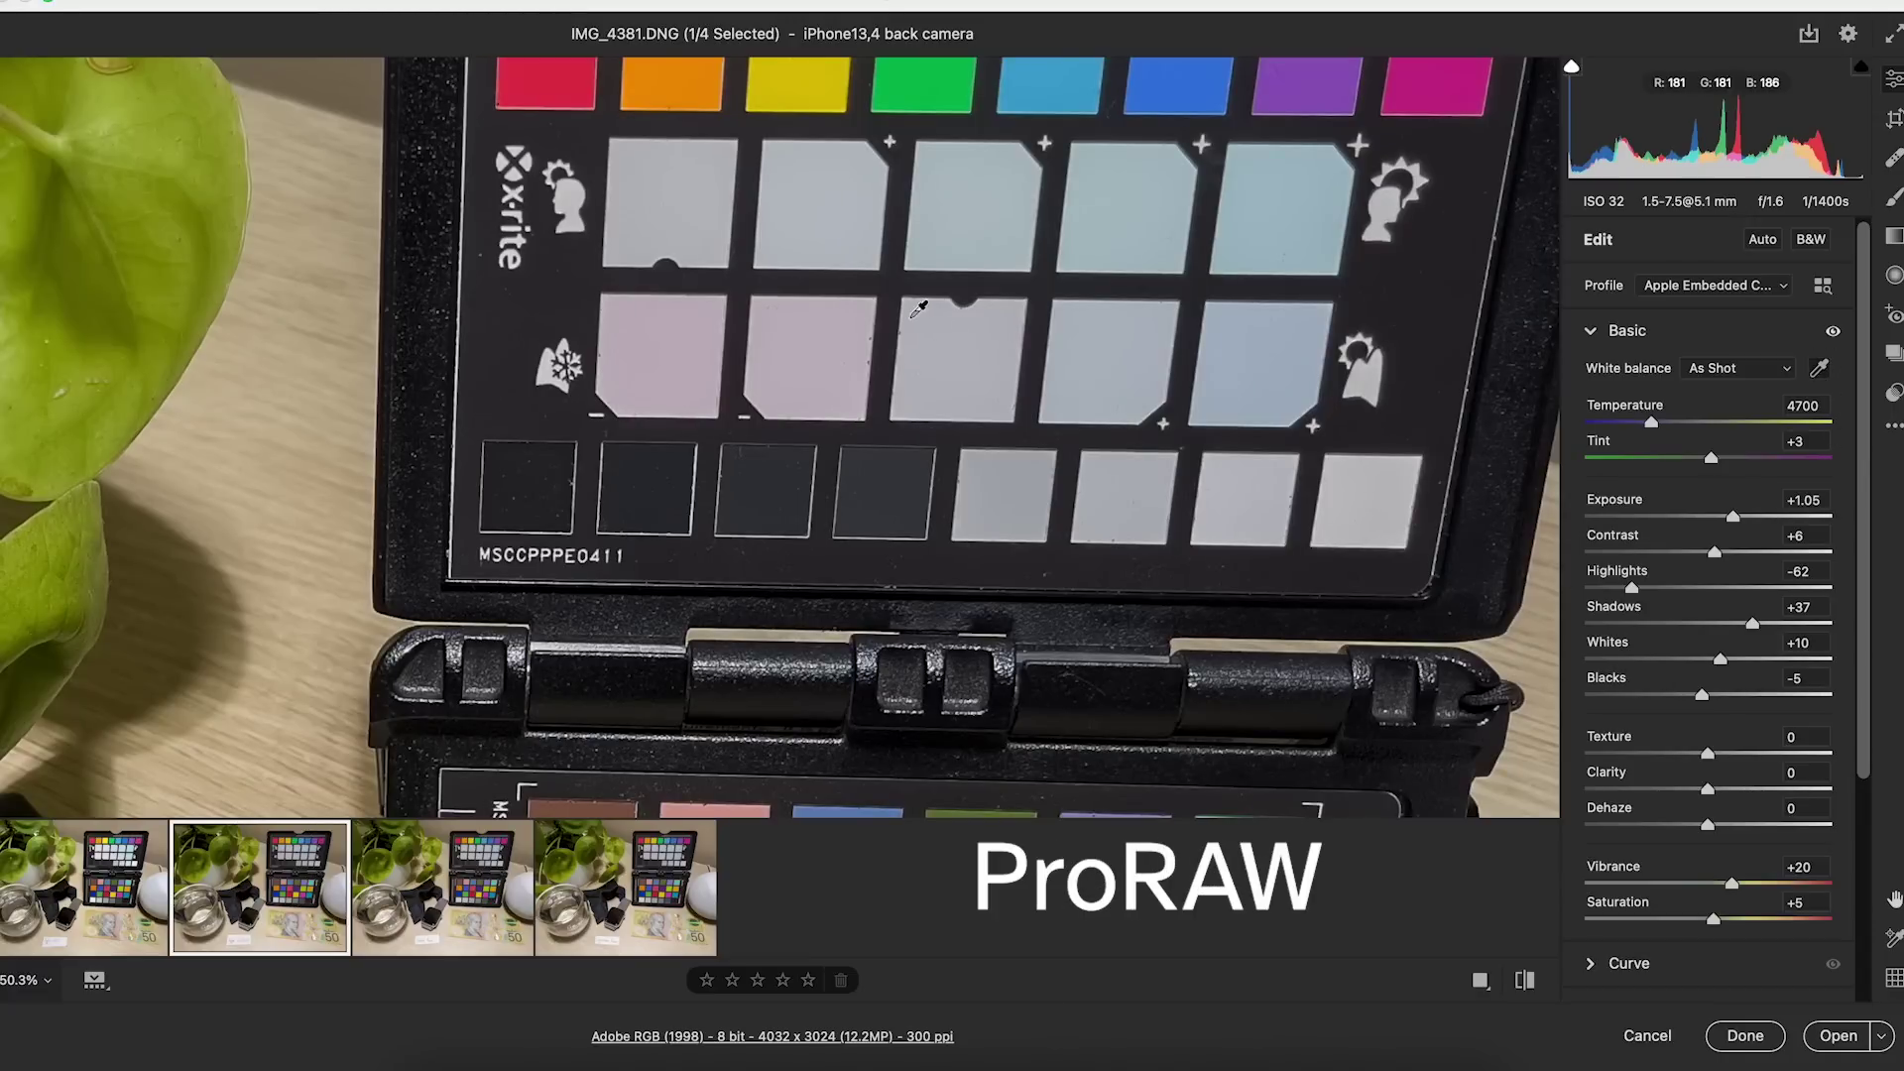
pyautogui.click(1010, 396)
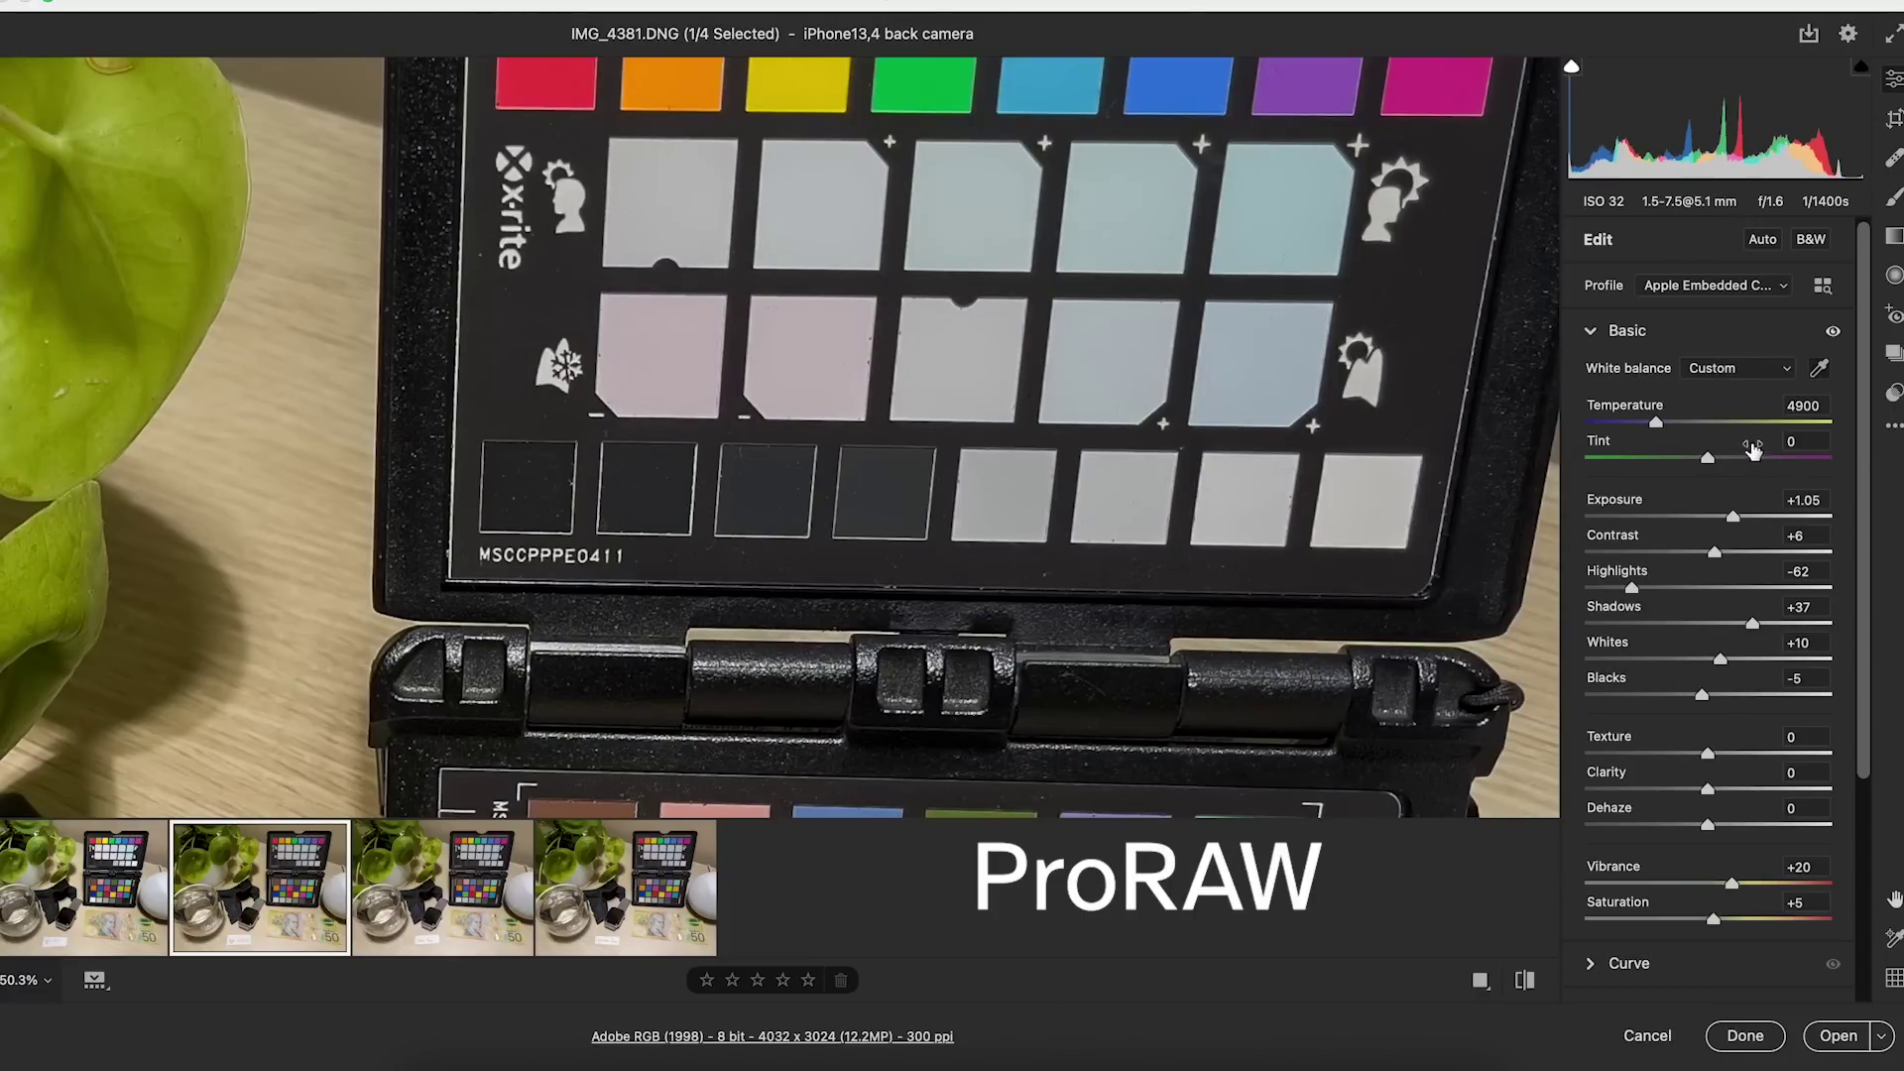
pyautogui.click(511, 858)
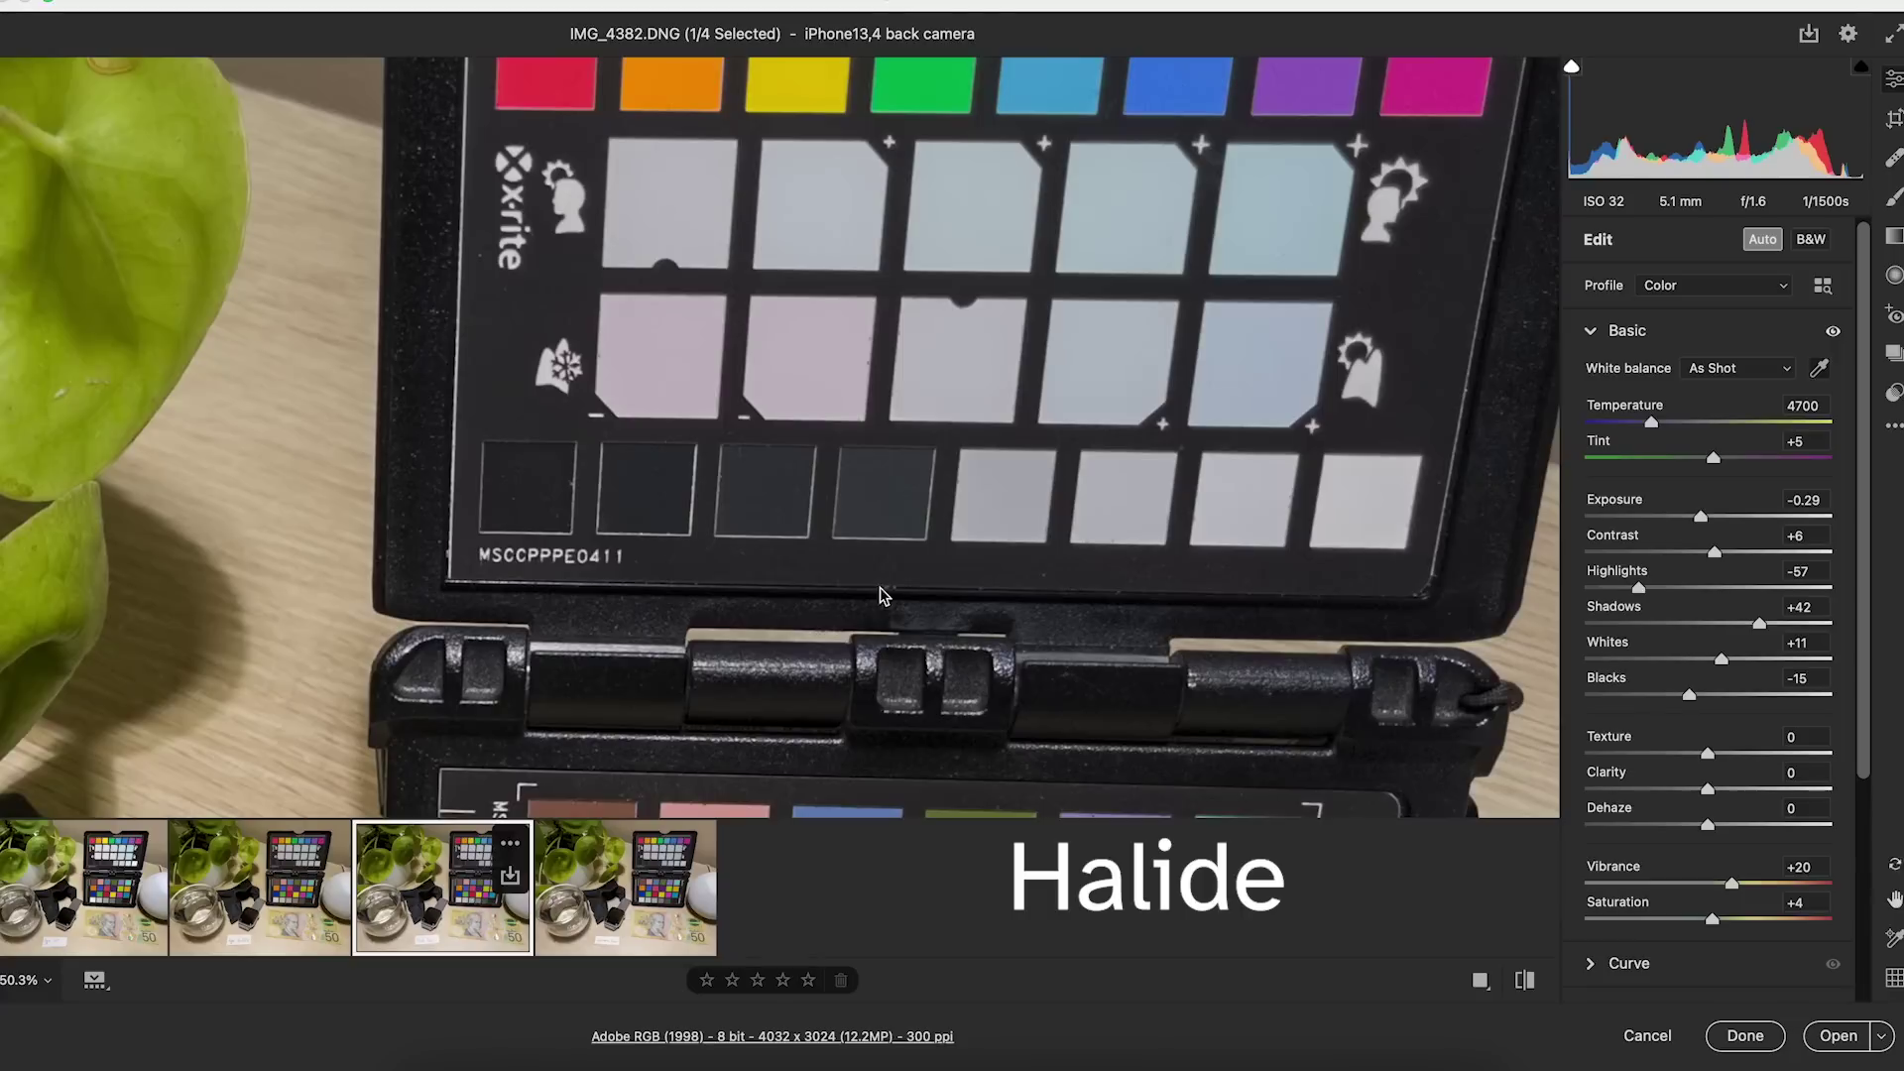
pyautogui.click(1007, 392)
pyautogui.click(538, 921)
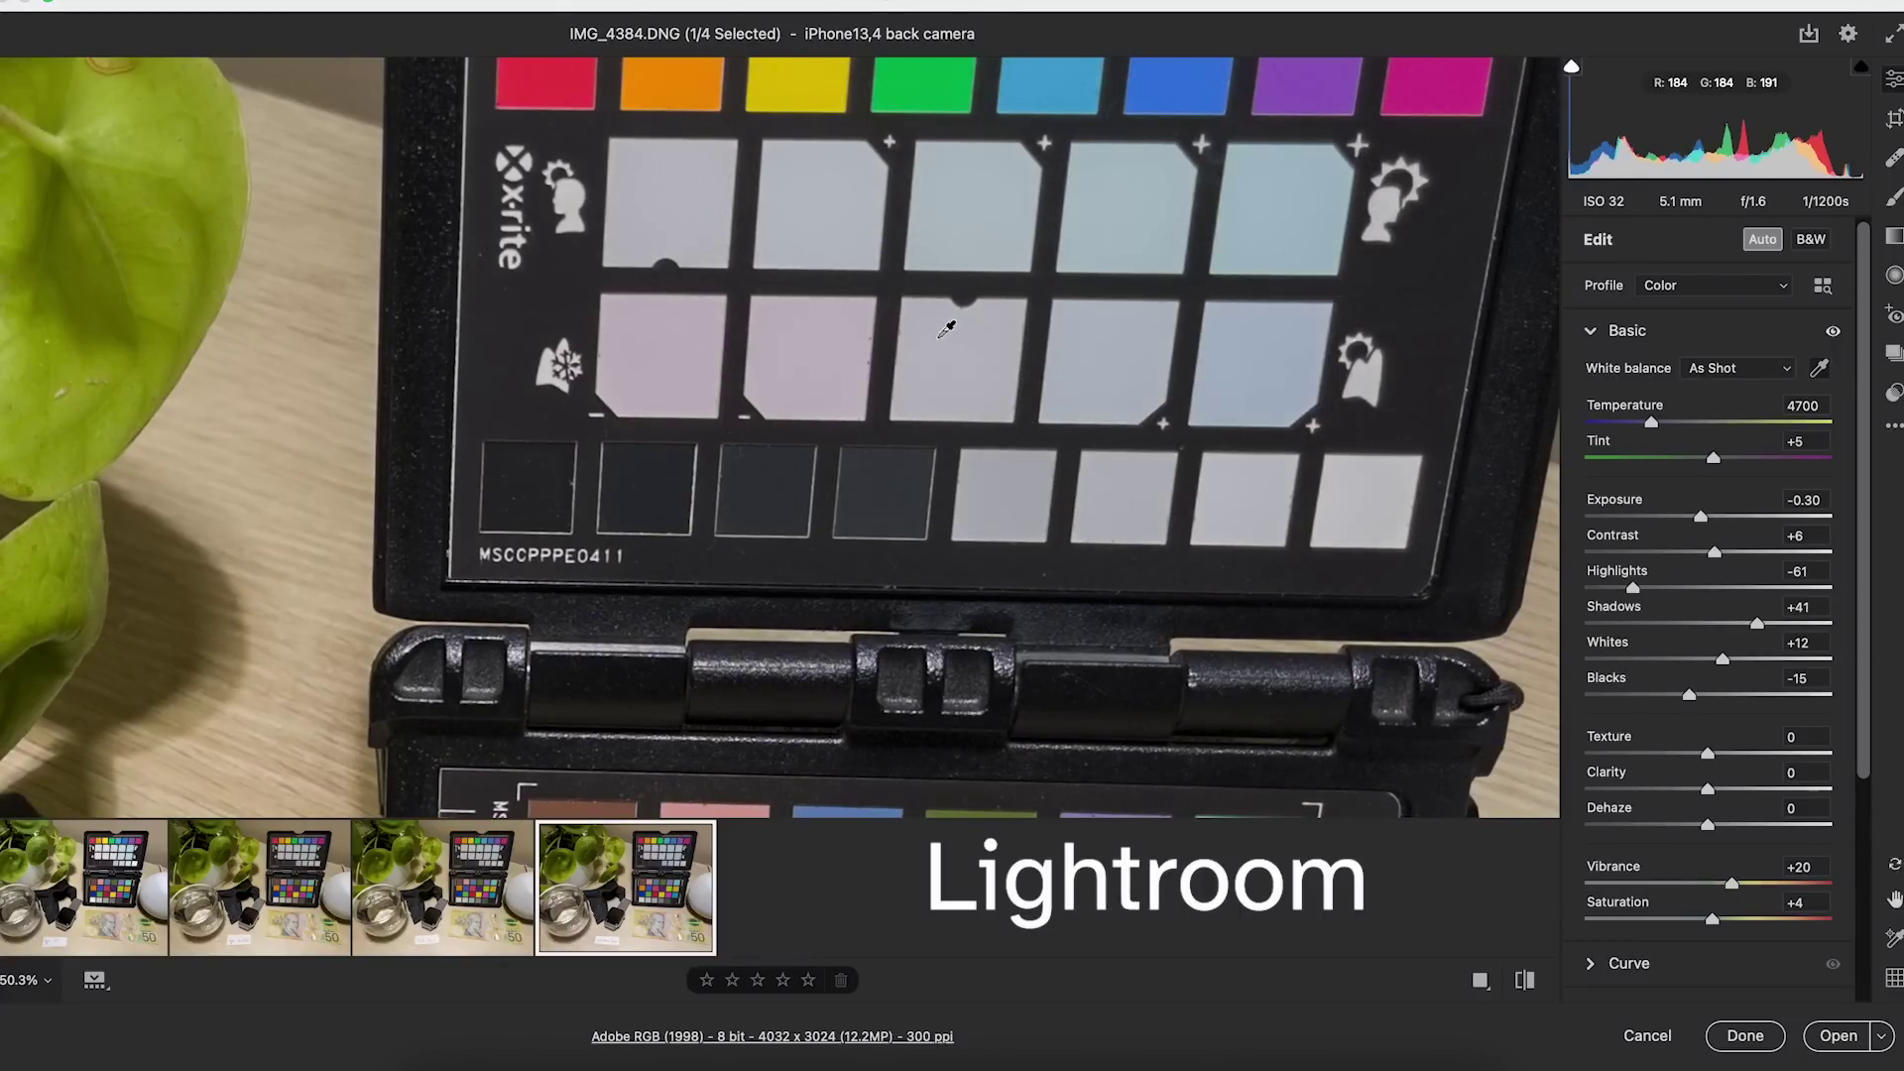
pyautogui.click(1007, 394)
pyautogui.click(40, 871)
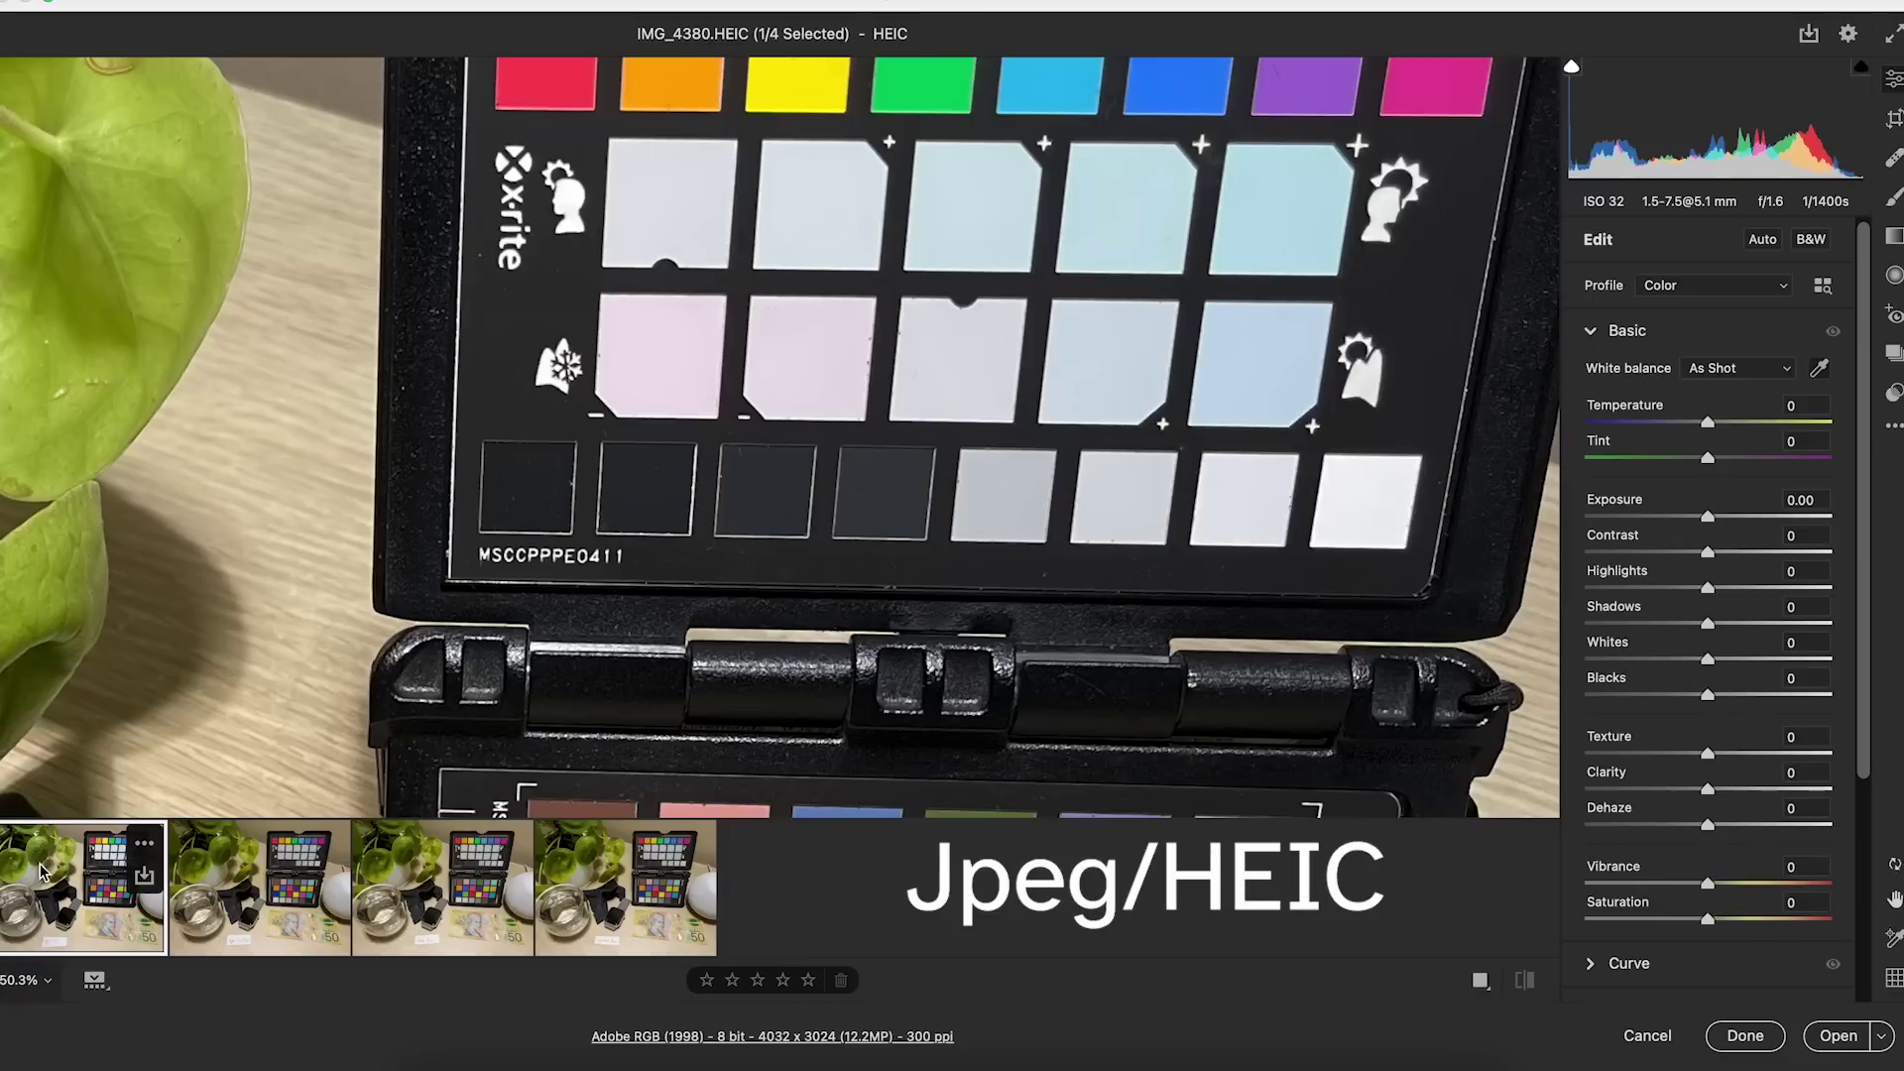
pyautogui.click(991, 394)
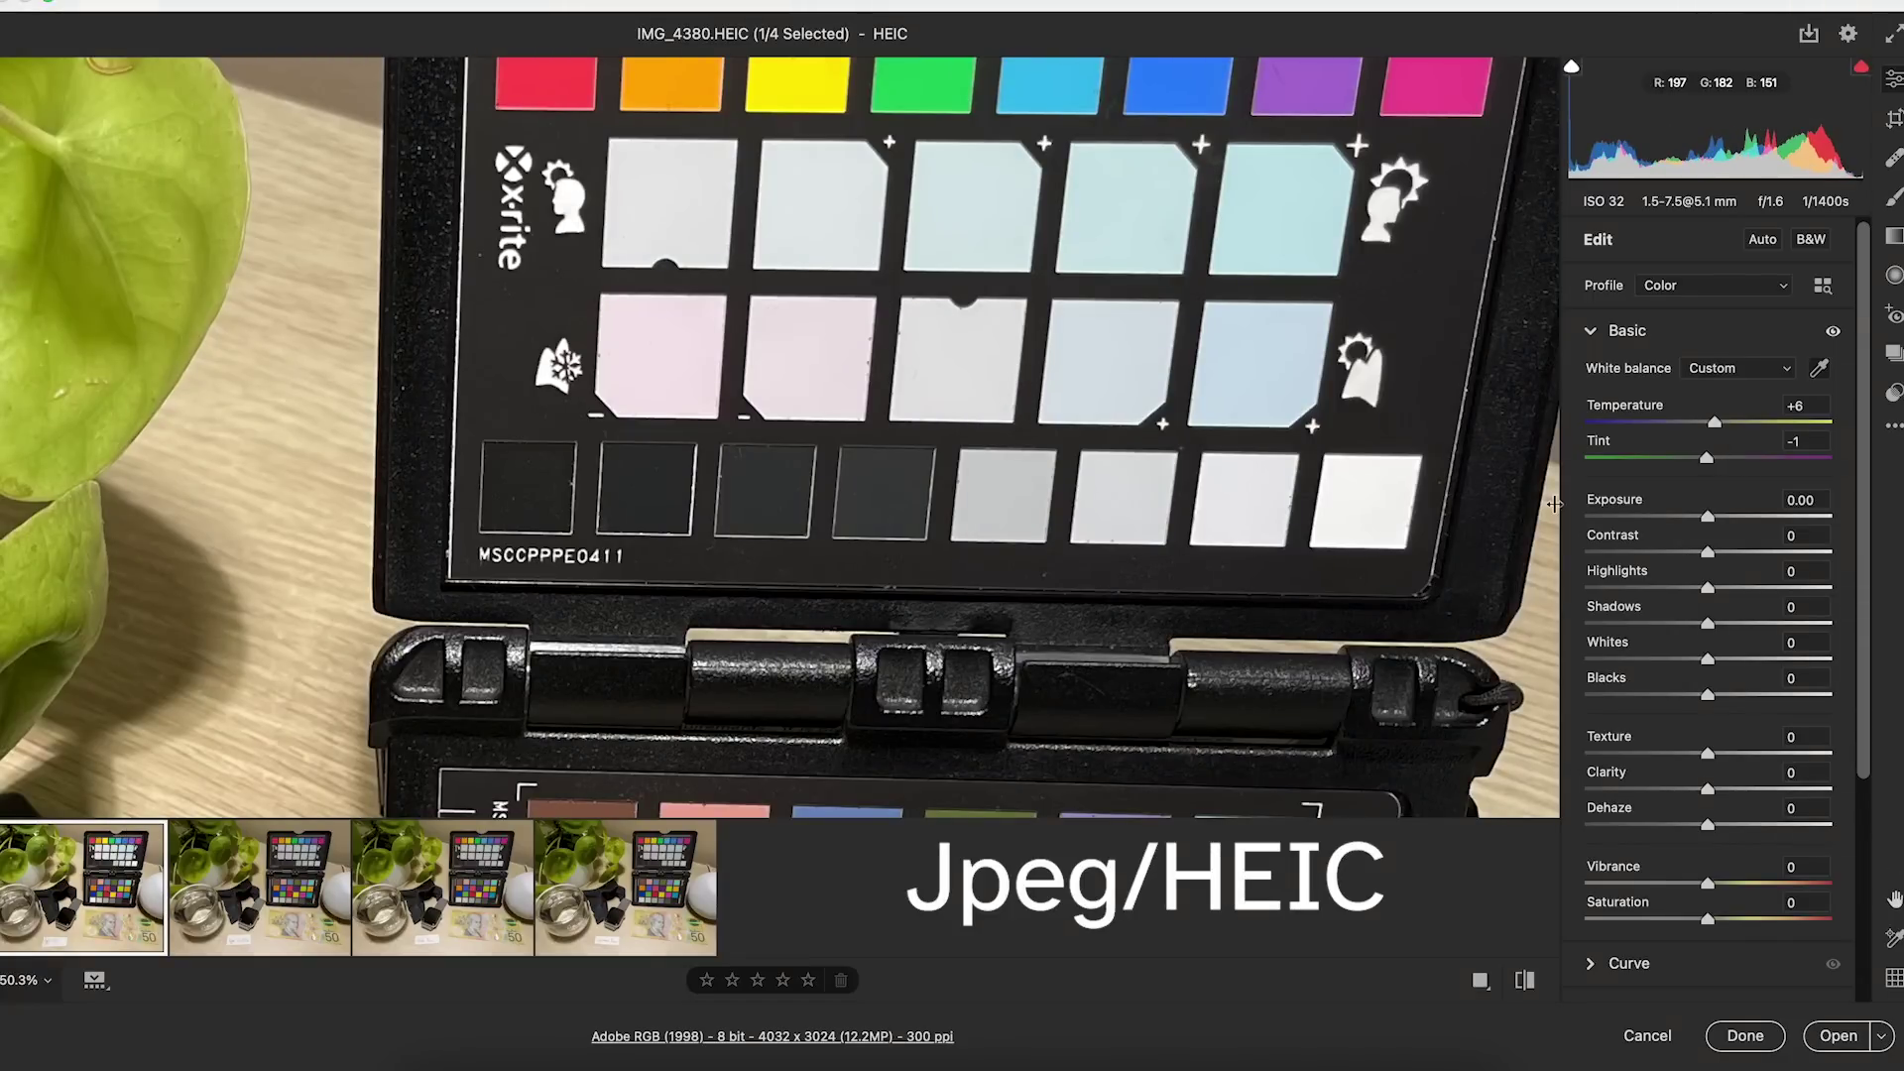
# Push Vibrance and Saturation to +100 on IMG_4381 and IMG_4382
pyautogui.click(228, 898)
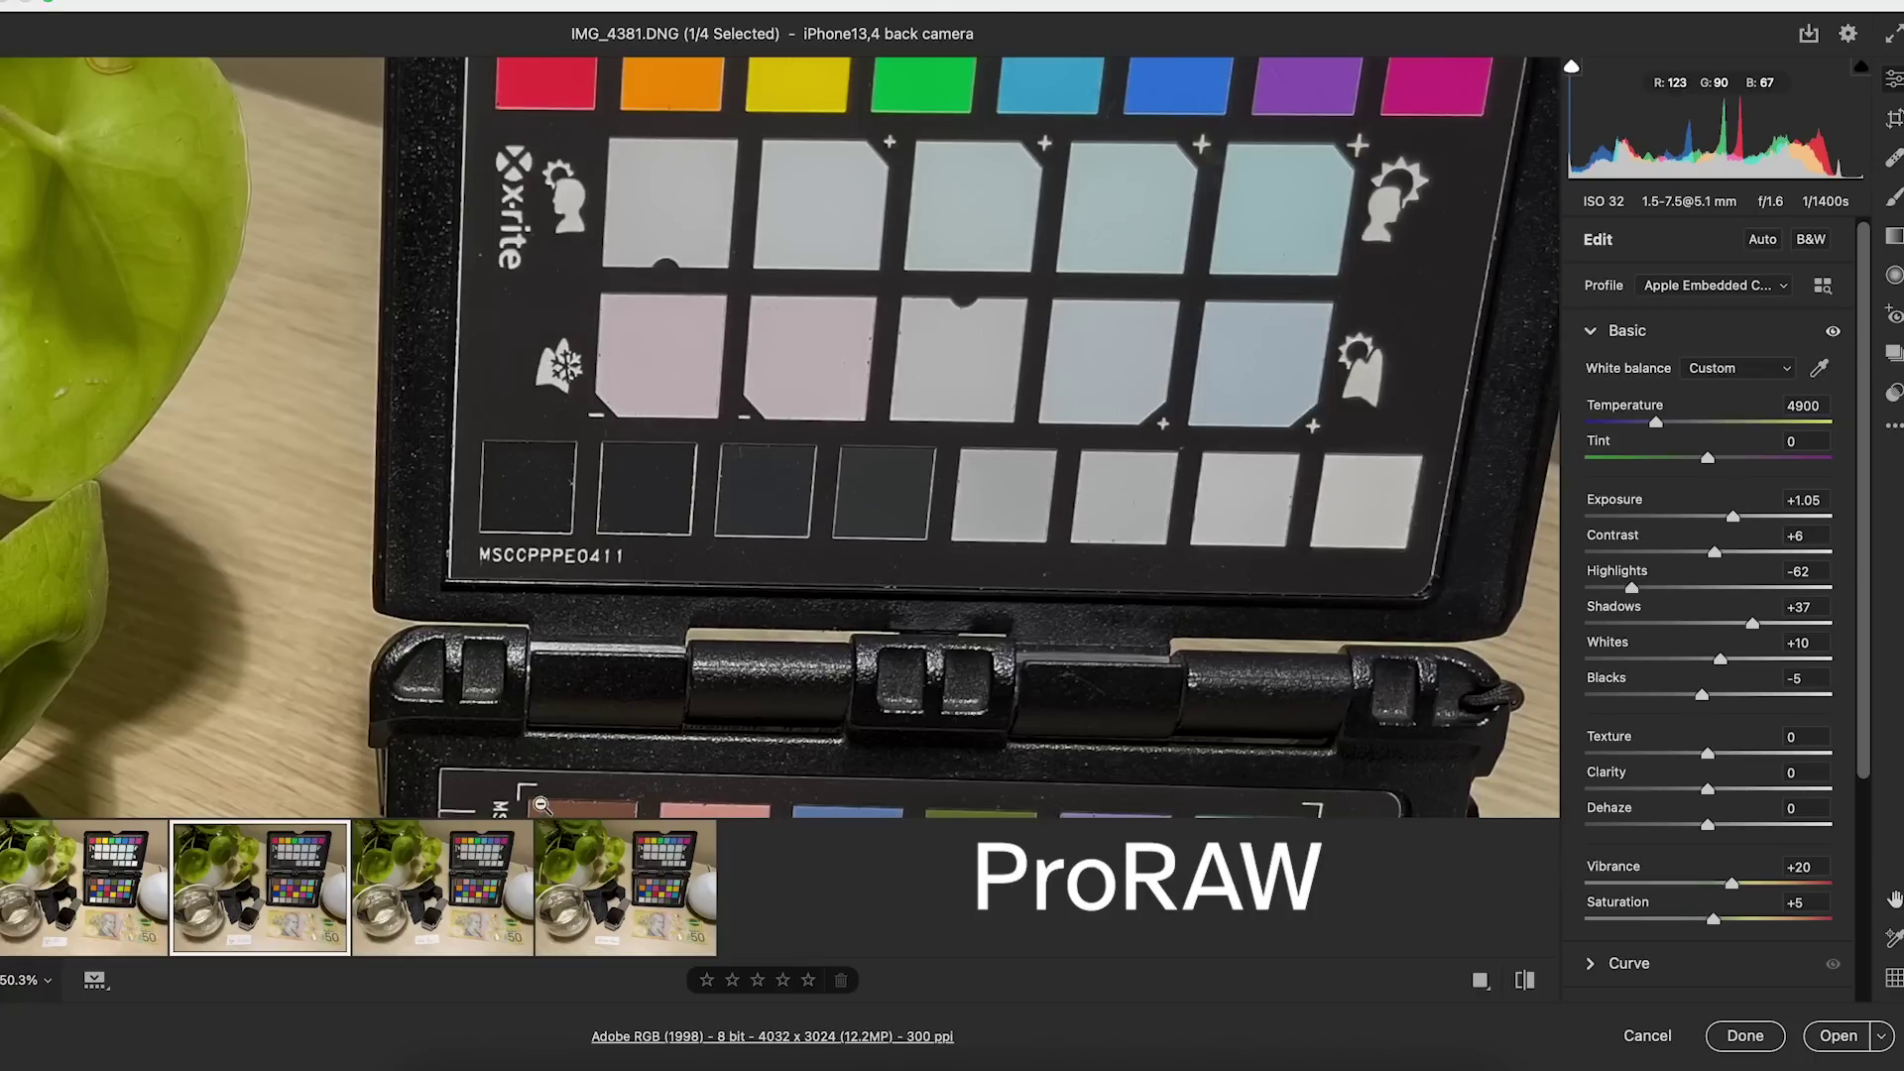
pyautogui.scroll(-10, 723, 425)
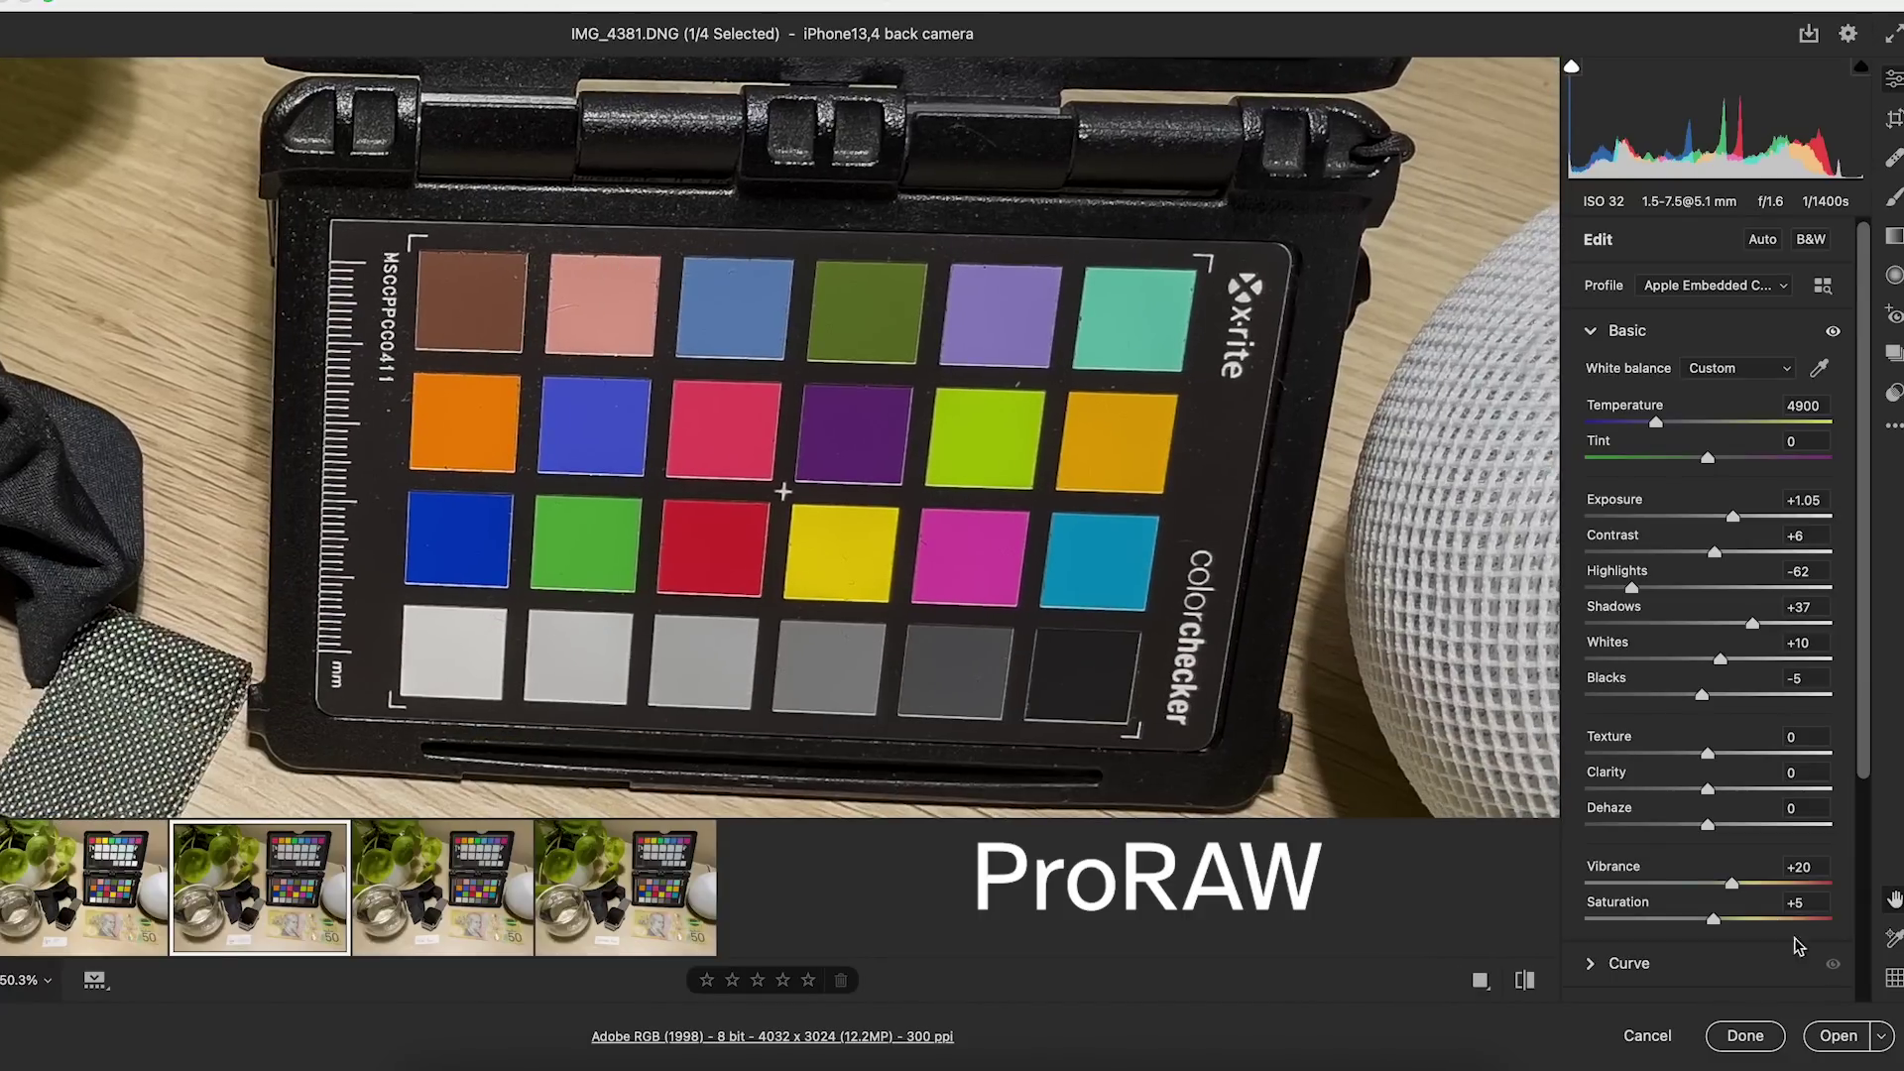
pyautogui.moveTo(1733, 885); pyautogui.dragTo(1897, 881)
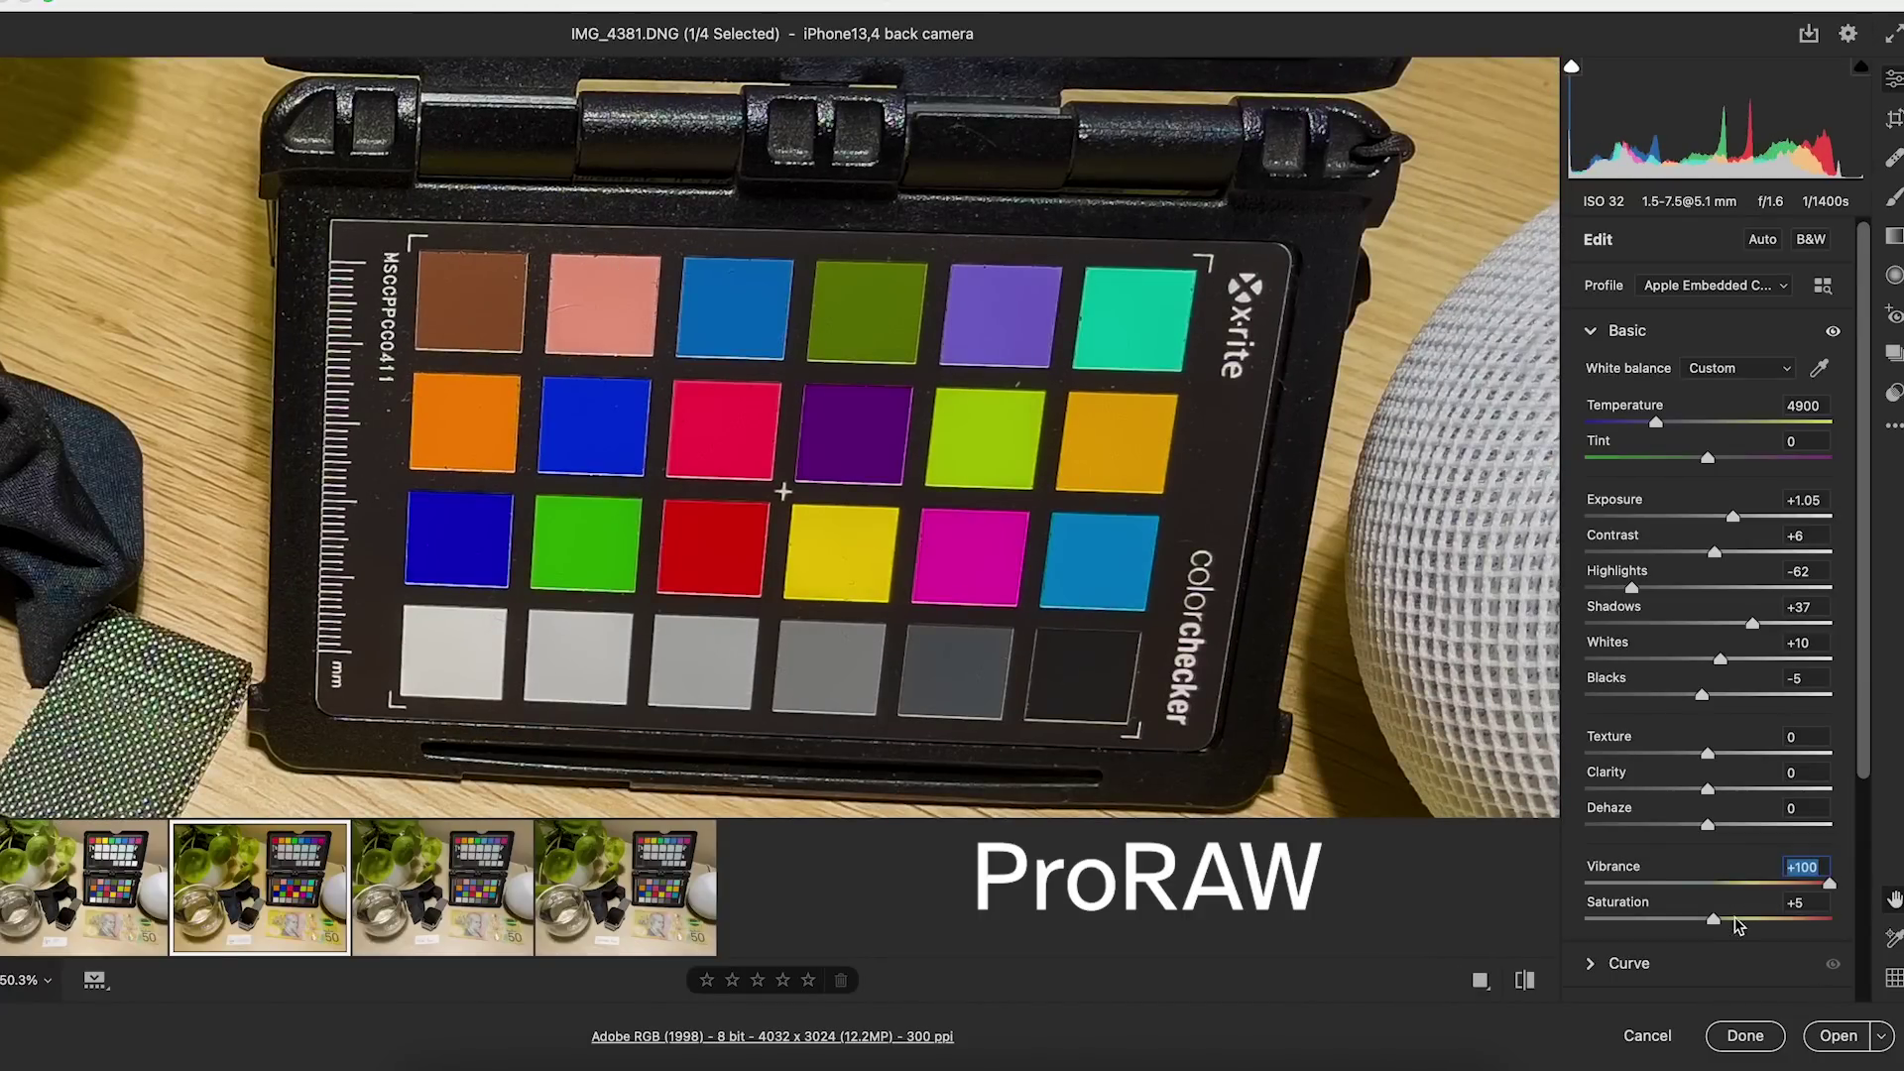
pyautogui.moveTo(1719, 920); pyautogui.dragTo(1897, 917)
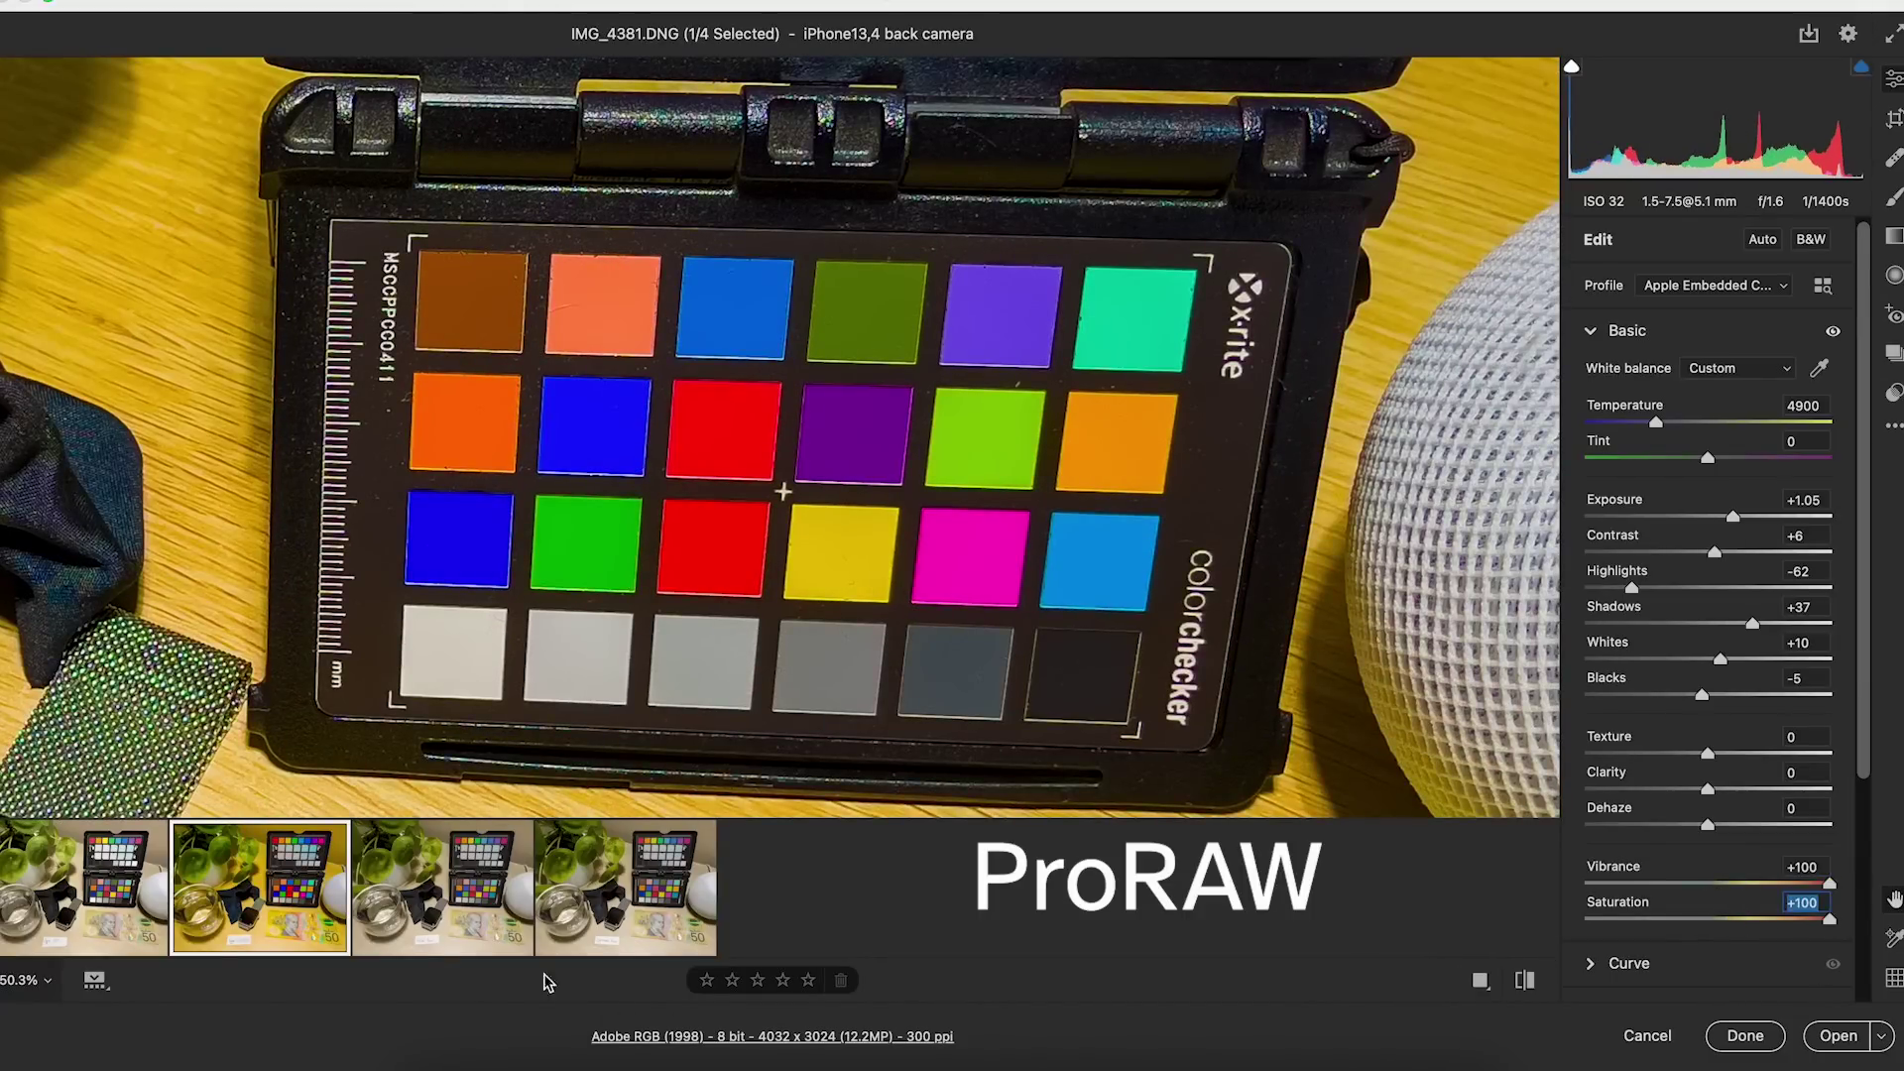
pyautogui.click(491, 937)
pyautogui.moveTo(1734, 886); pyautogui.dragTo(1884, 883)
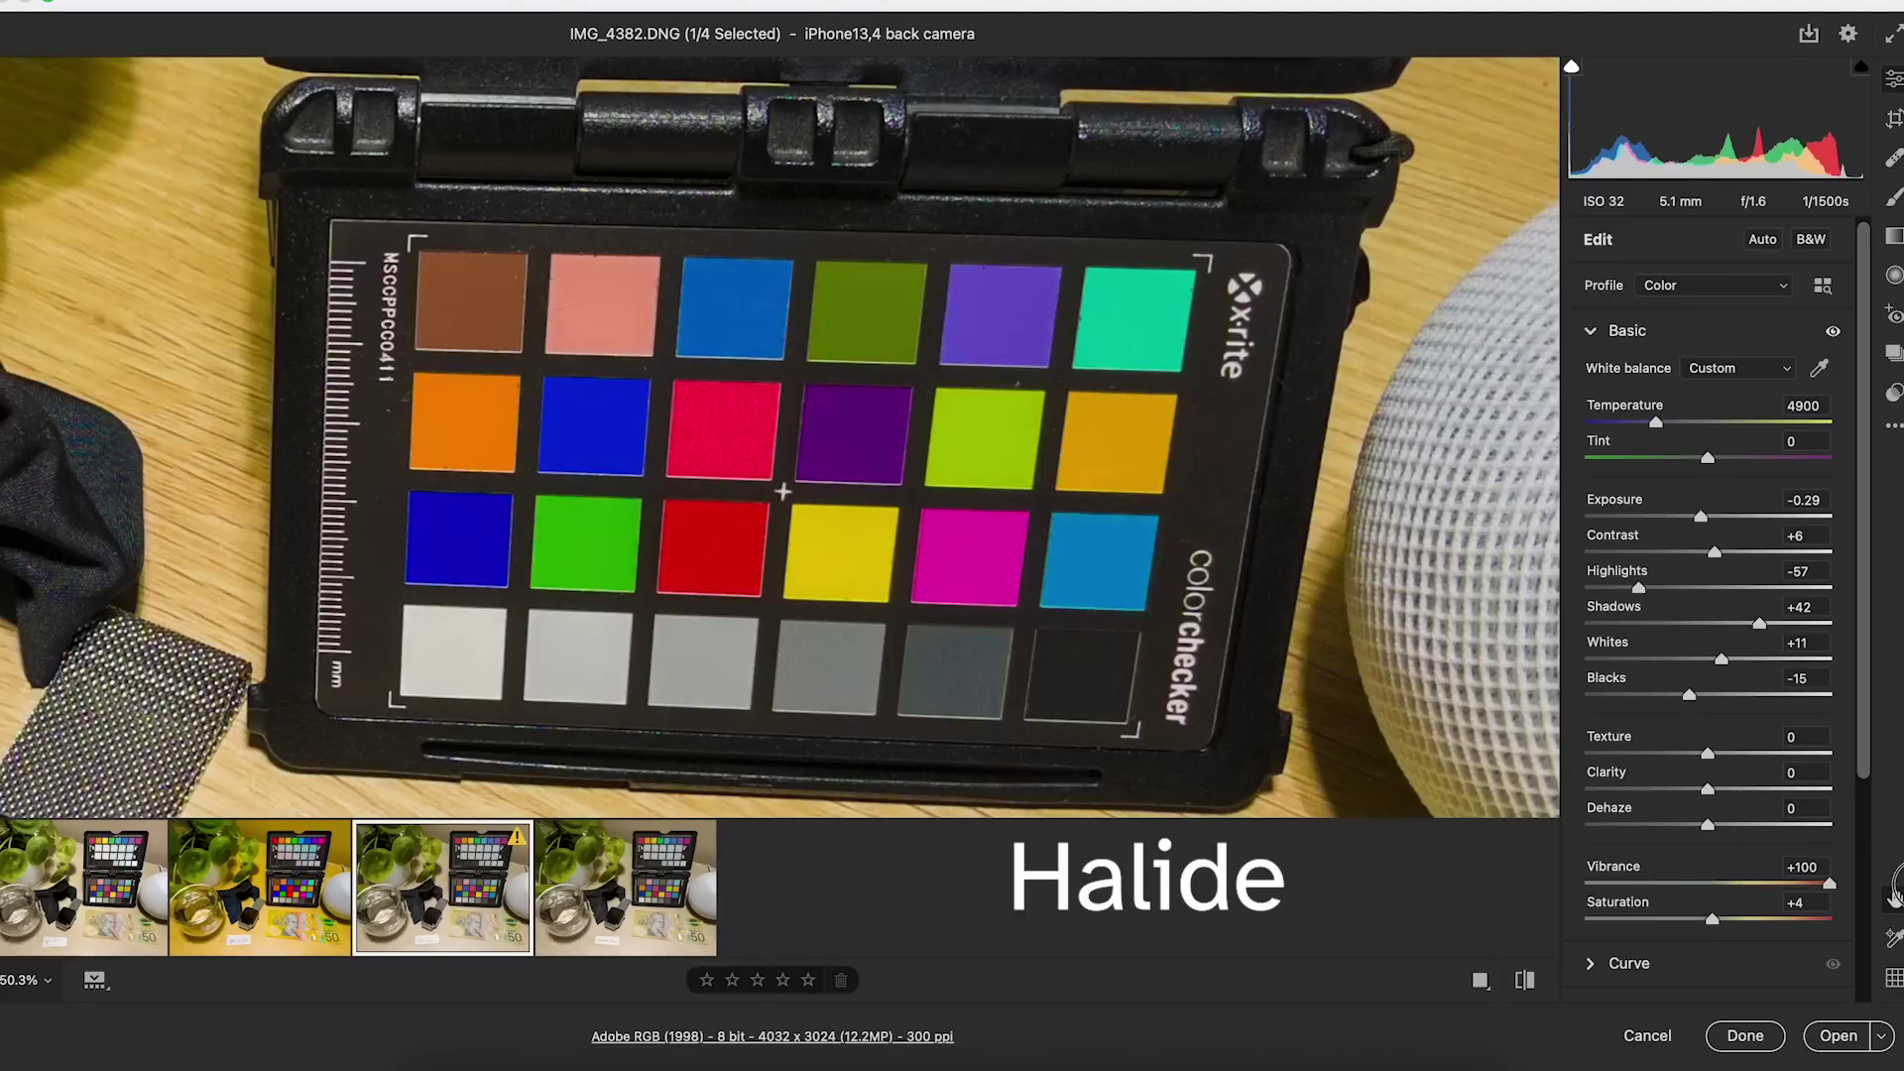
pyautogui.moveTo(1711, 920); pyautogui.dragTo(1869, 932)
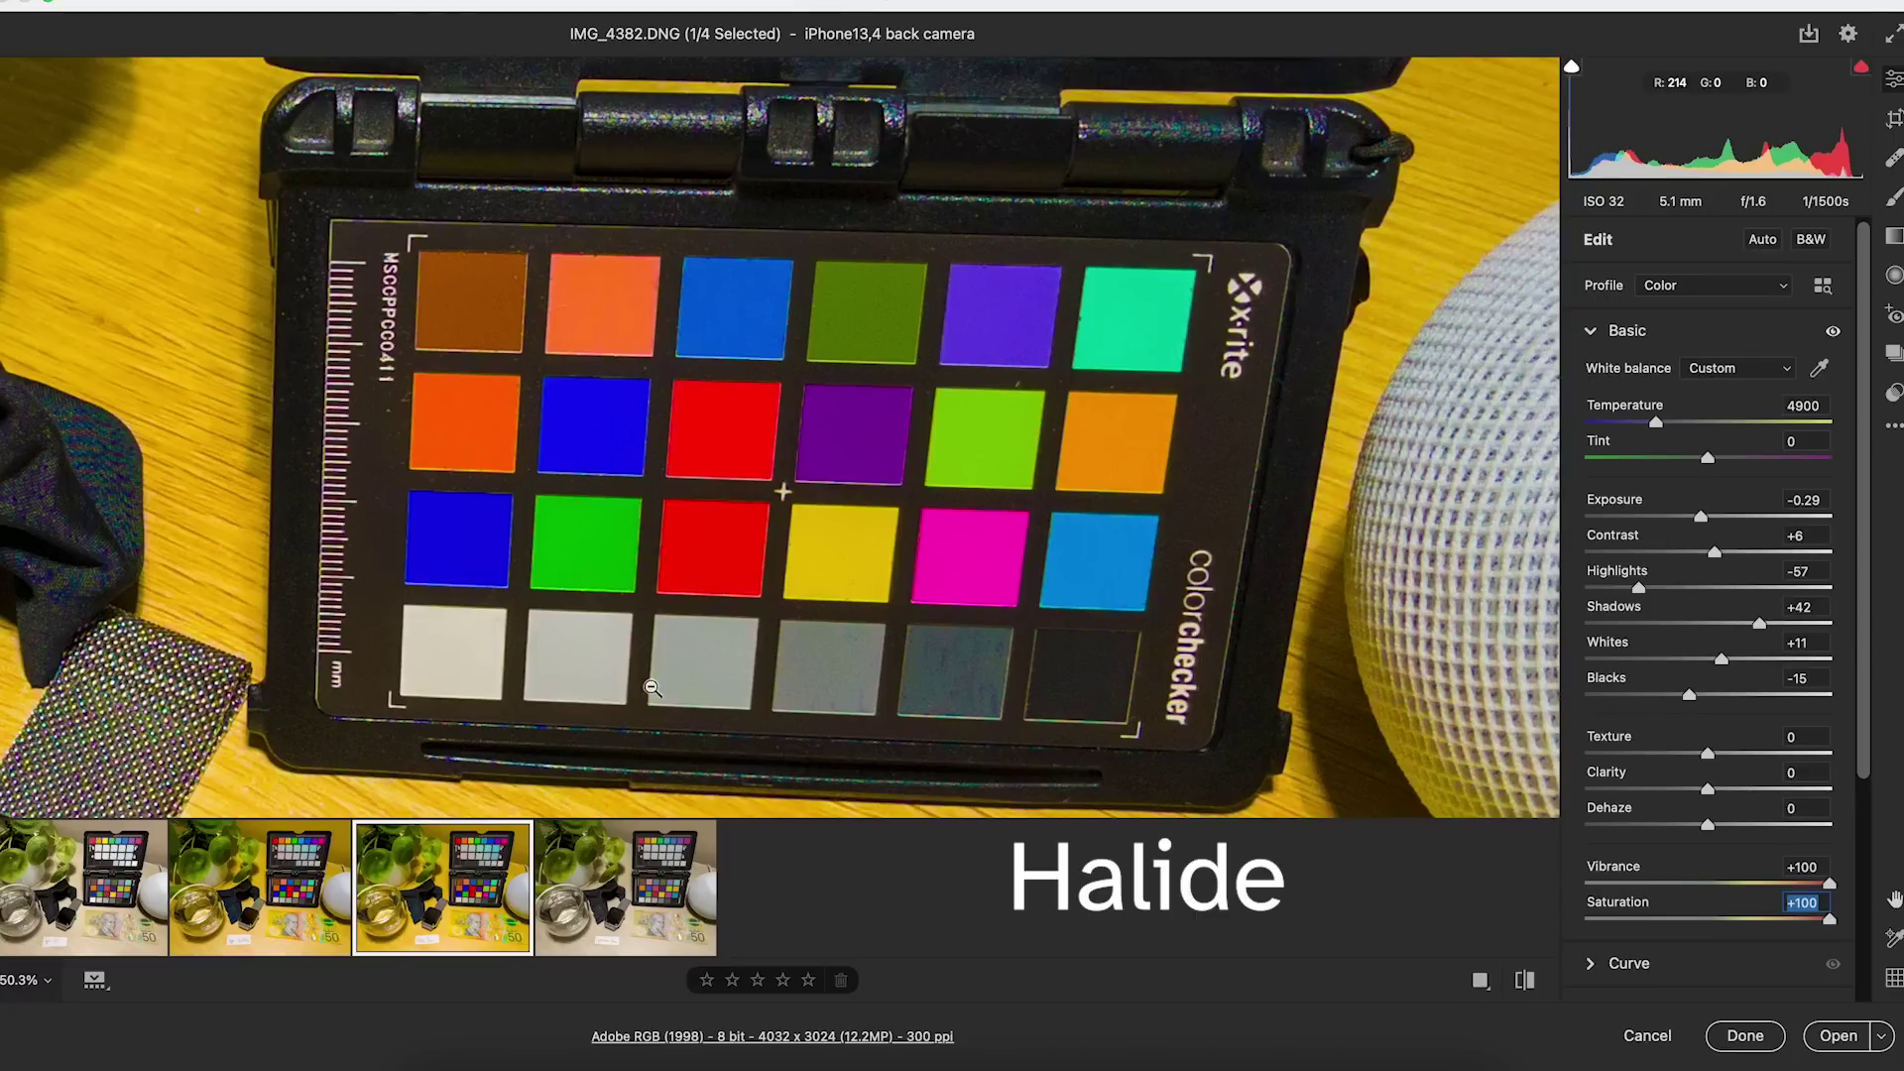
# Toggle between IMG_4381 and IMG_4382 to compare their saturated colours
pyautogui.click(250, 920)
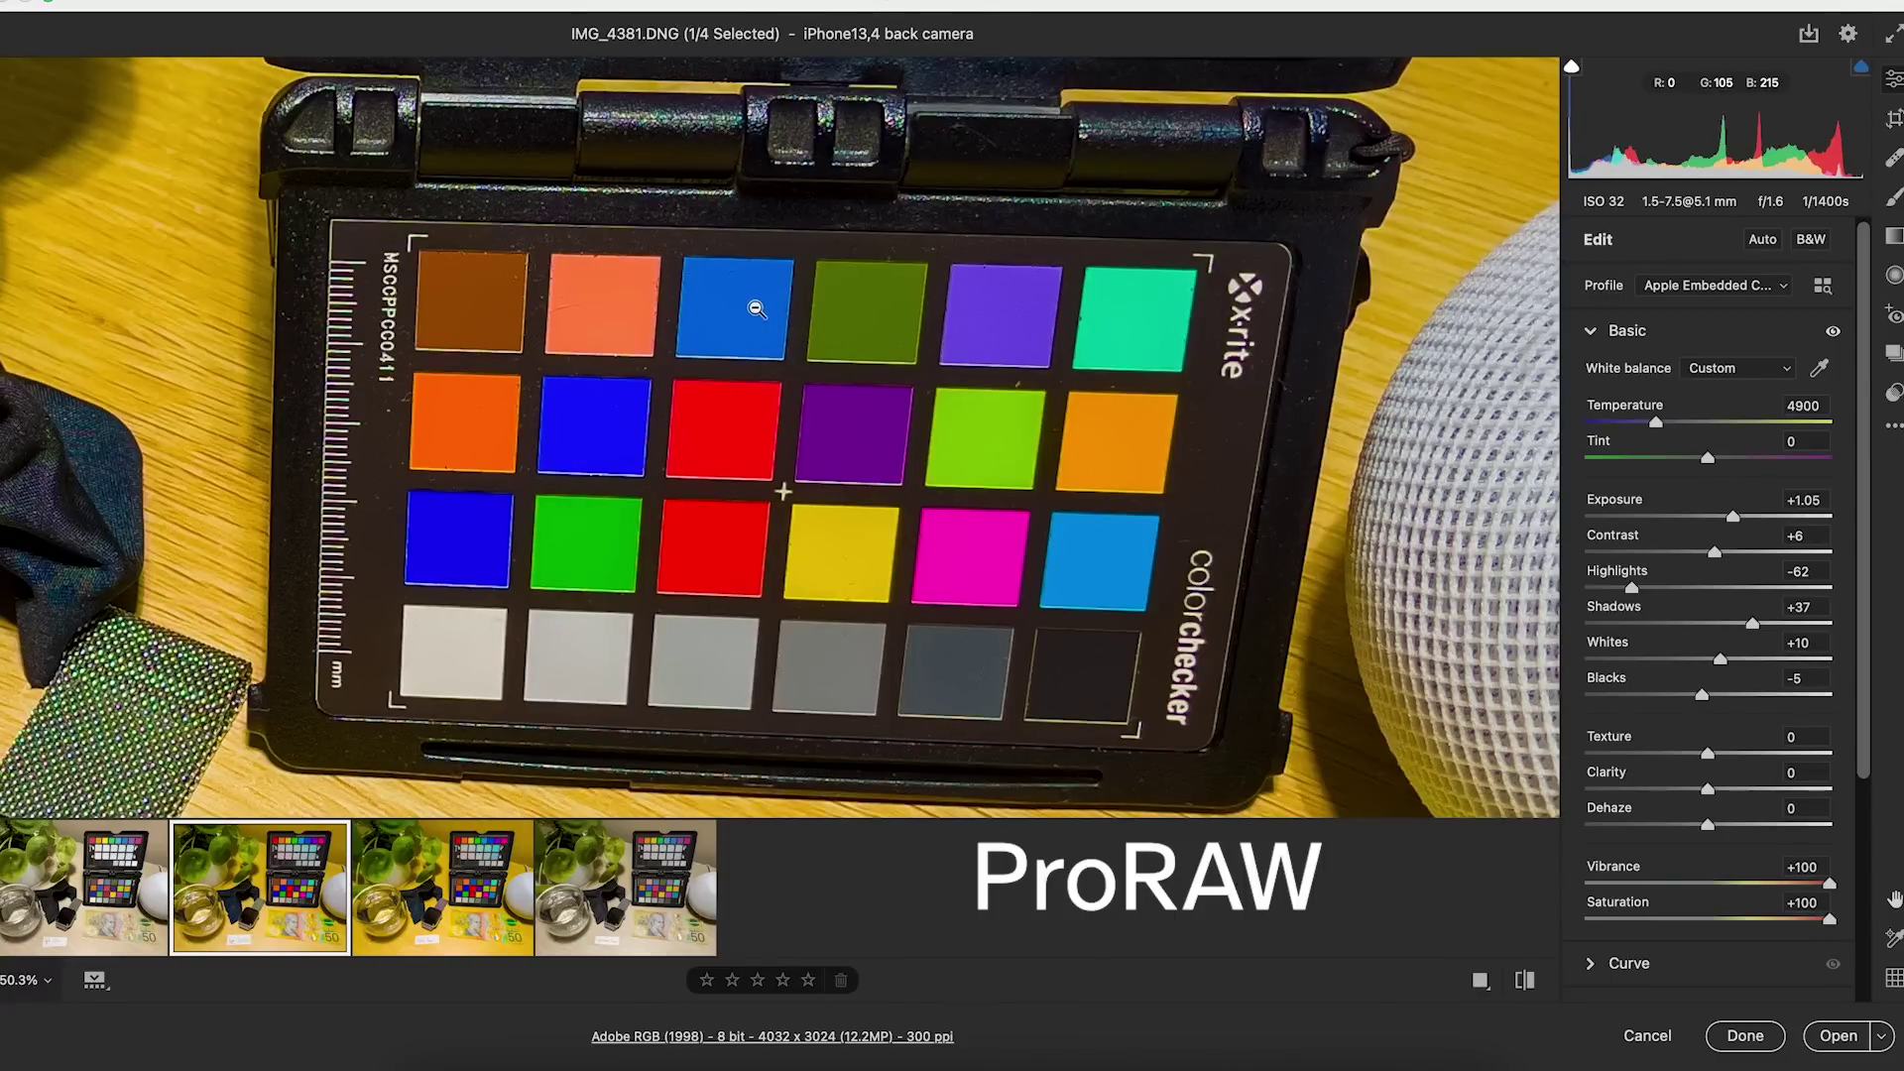
pyautogui.click(417, 911)
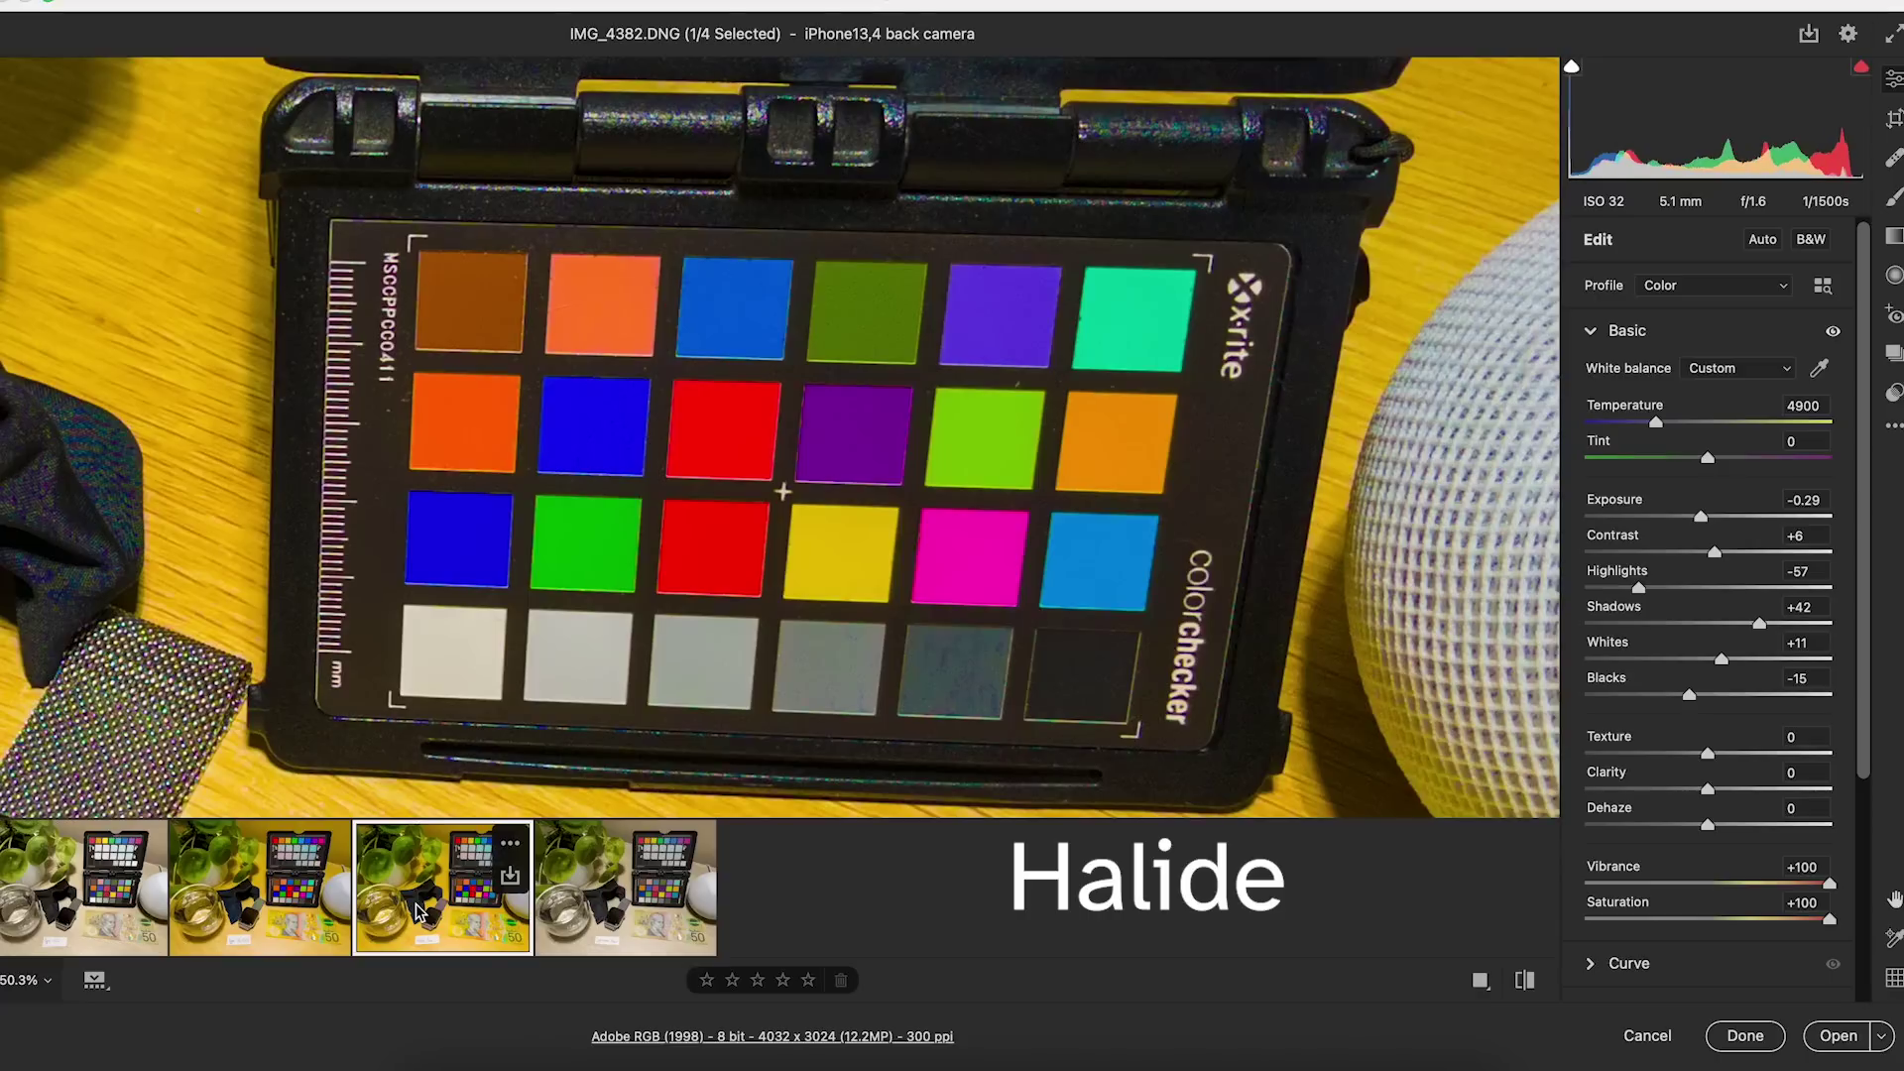
pyautogui.press('Left')
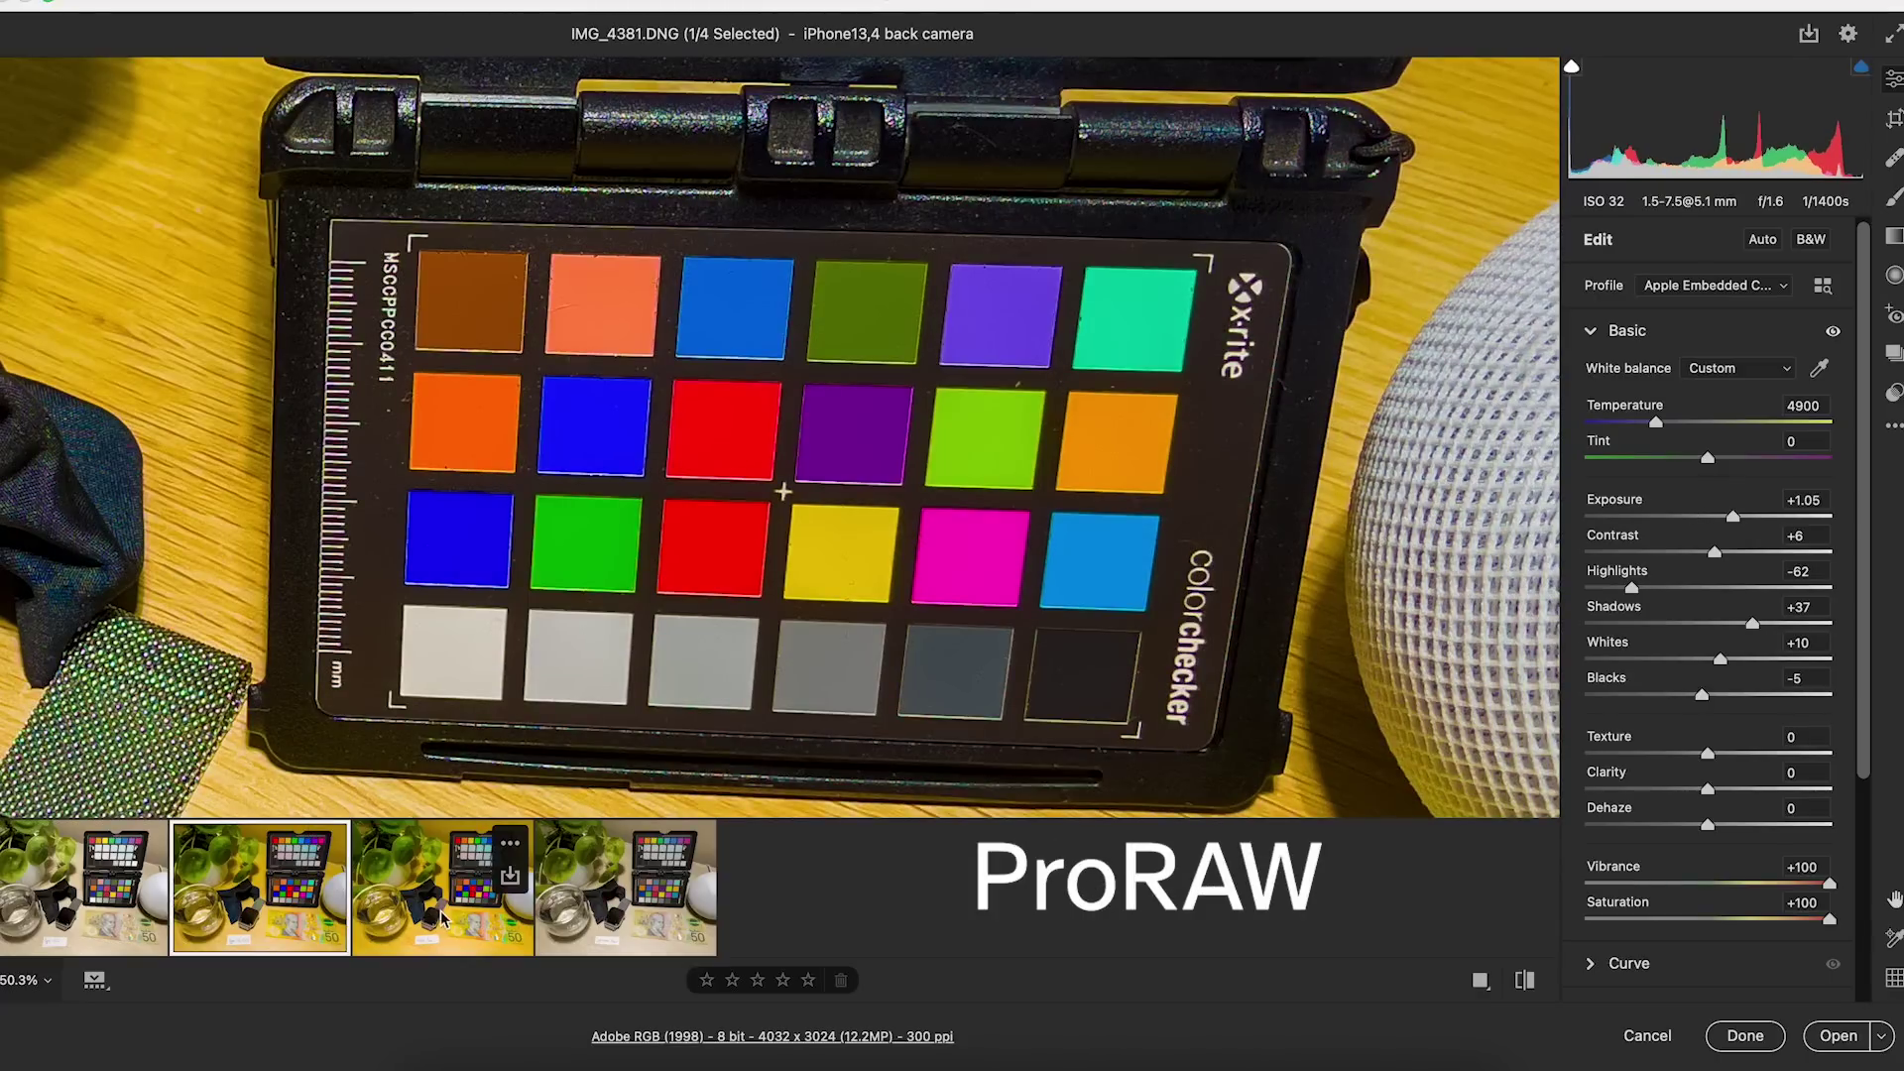
pyautogui.click(442, 914)
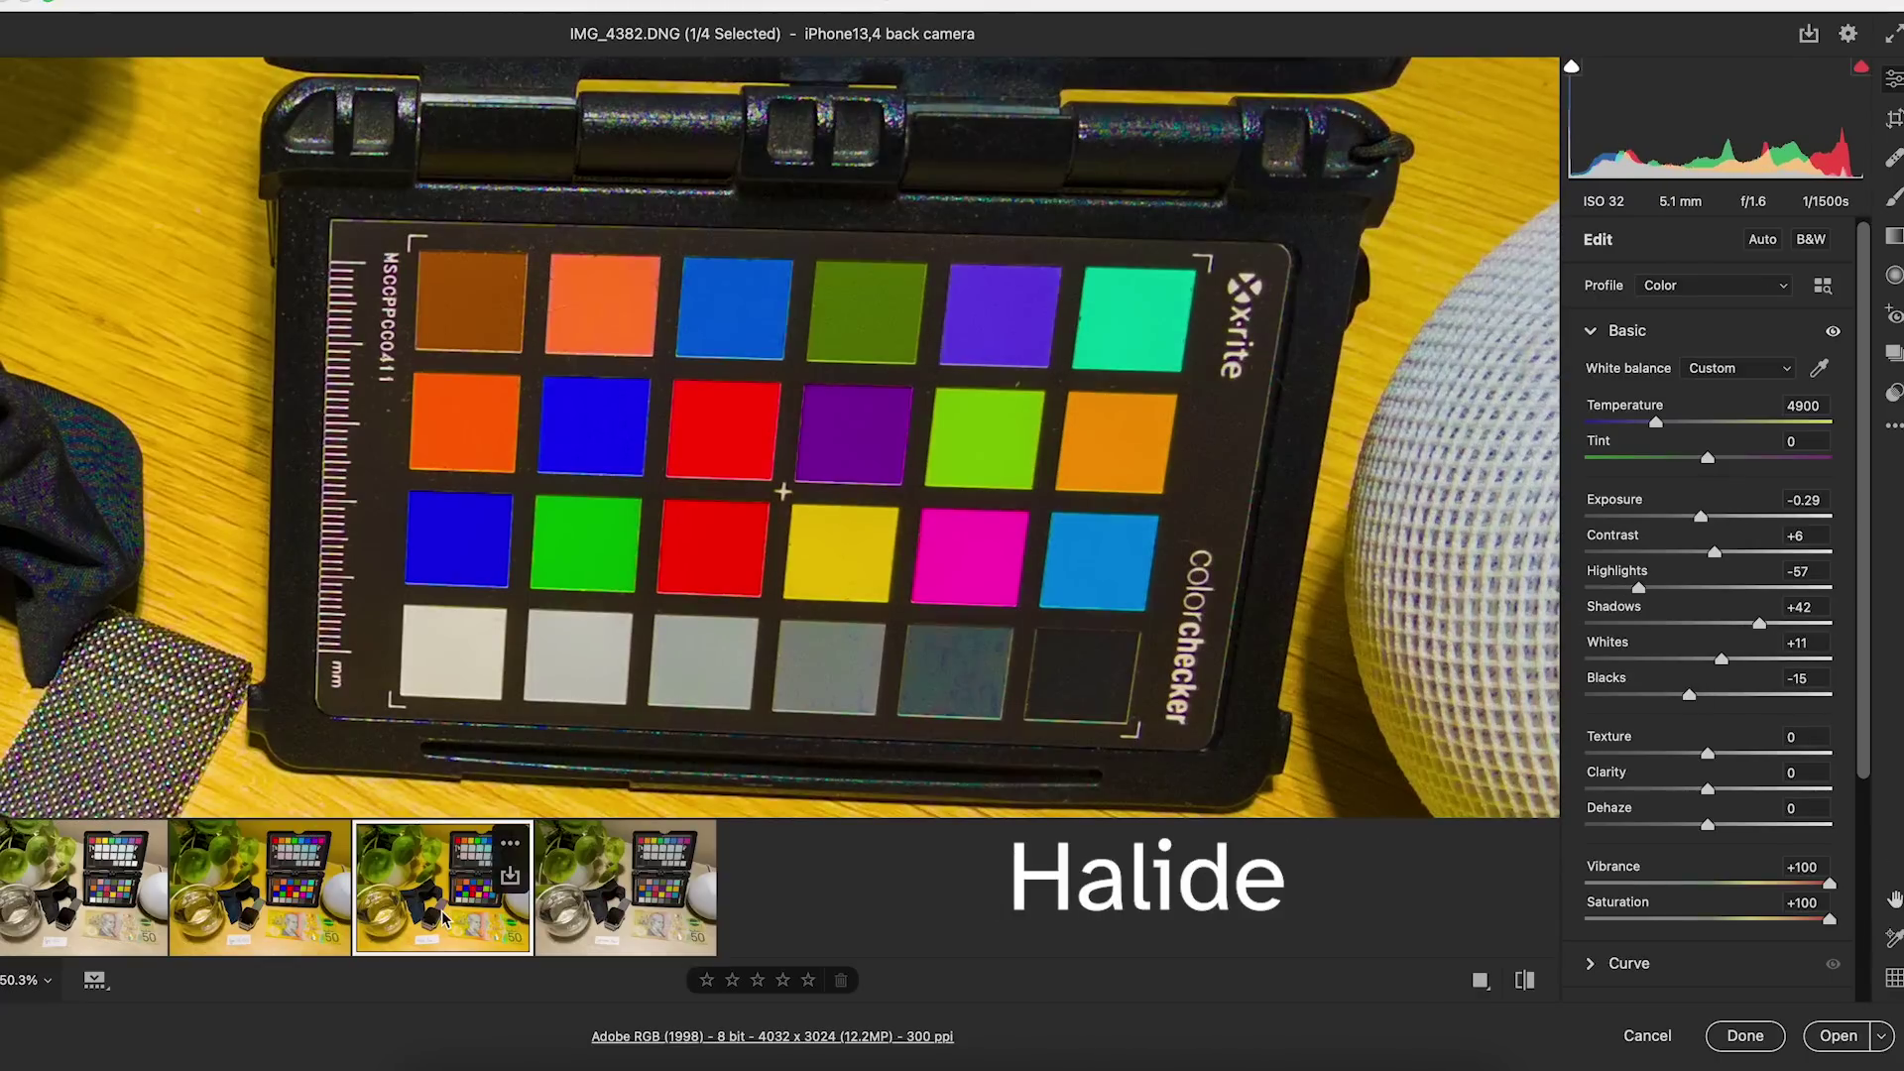
pyautogui.click(279, 928)
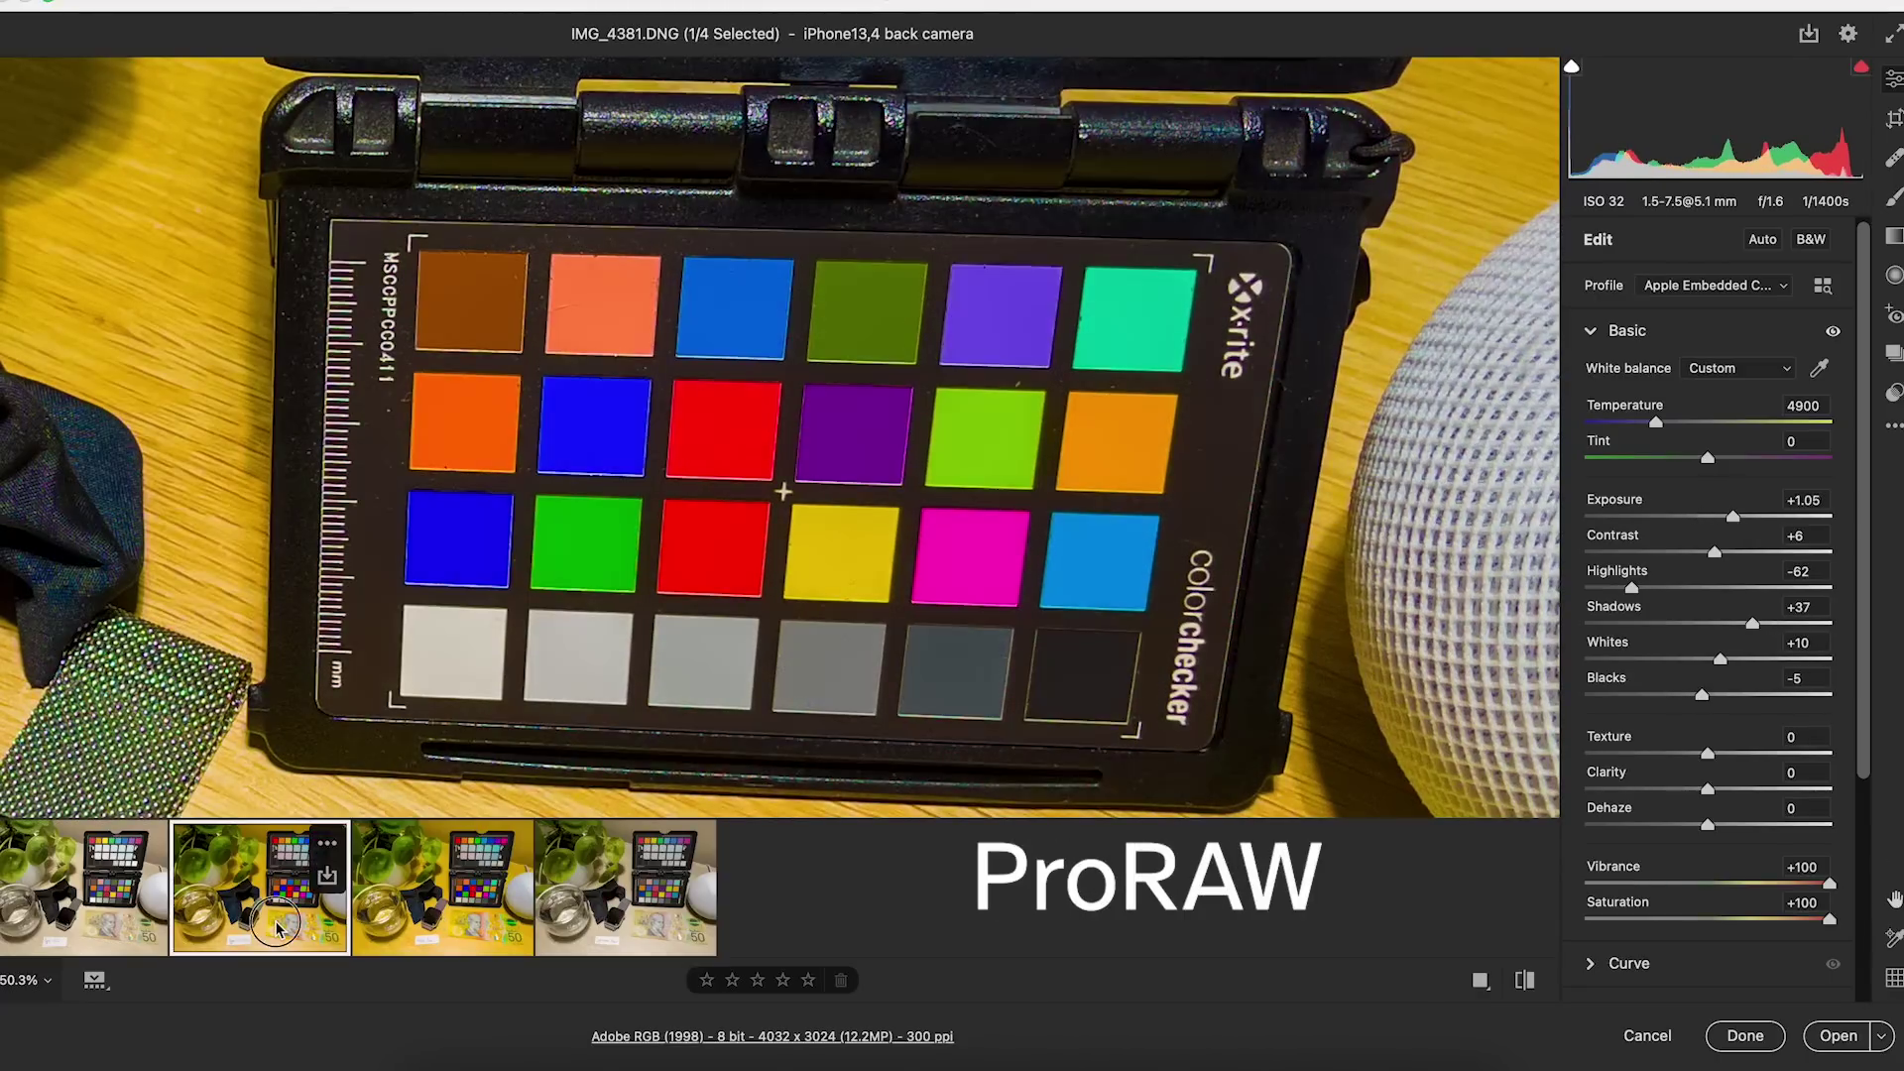
pyautogui.click(416, 923)
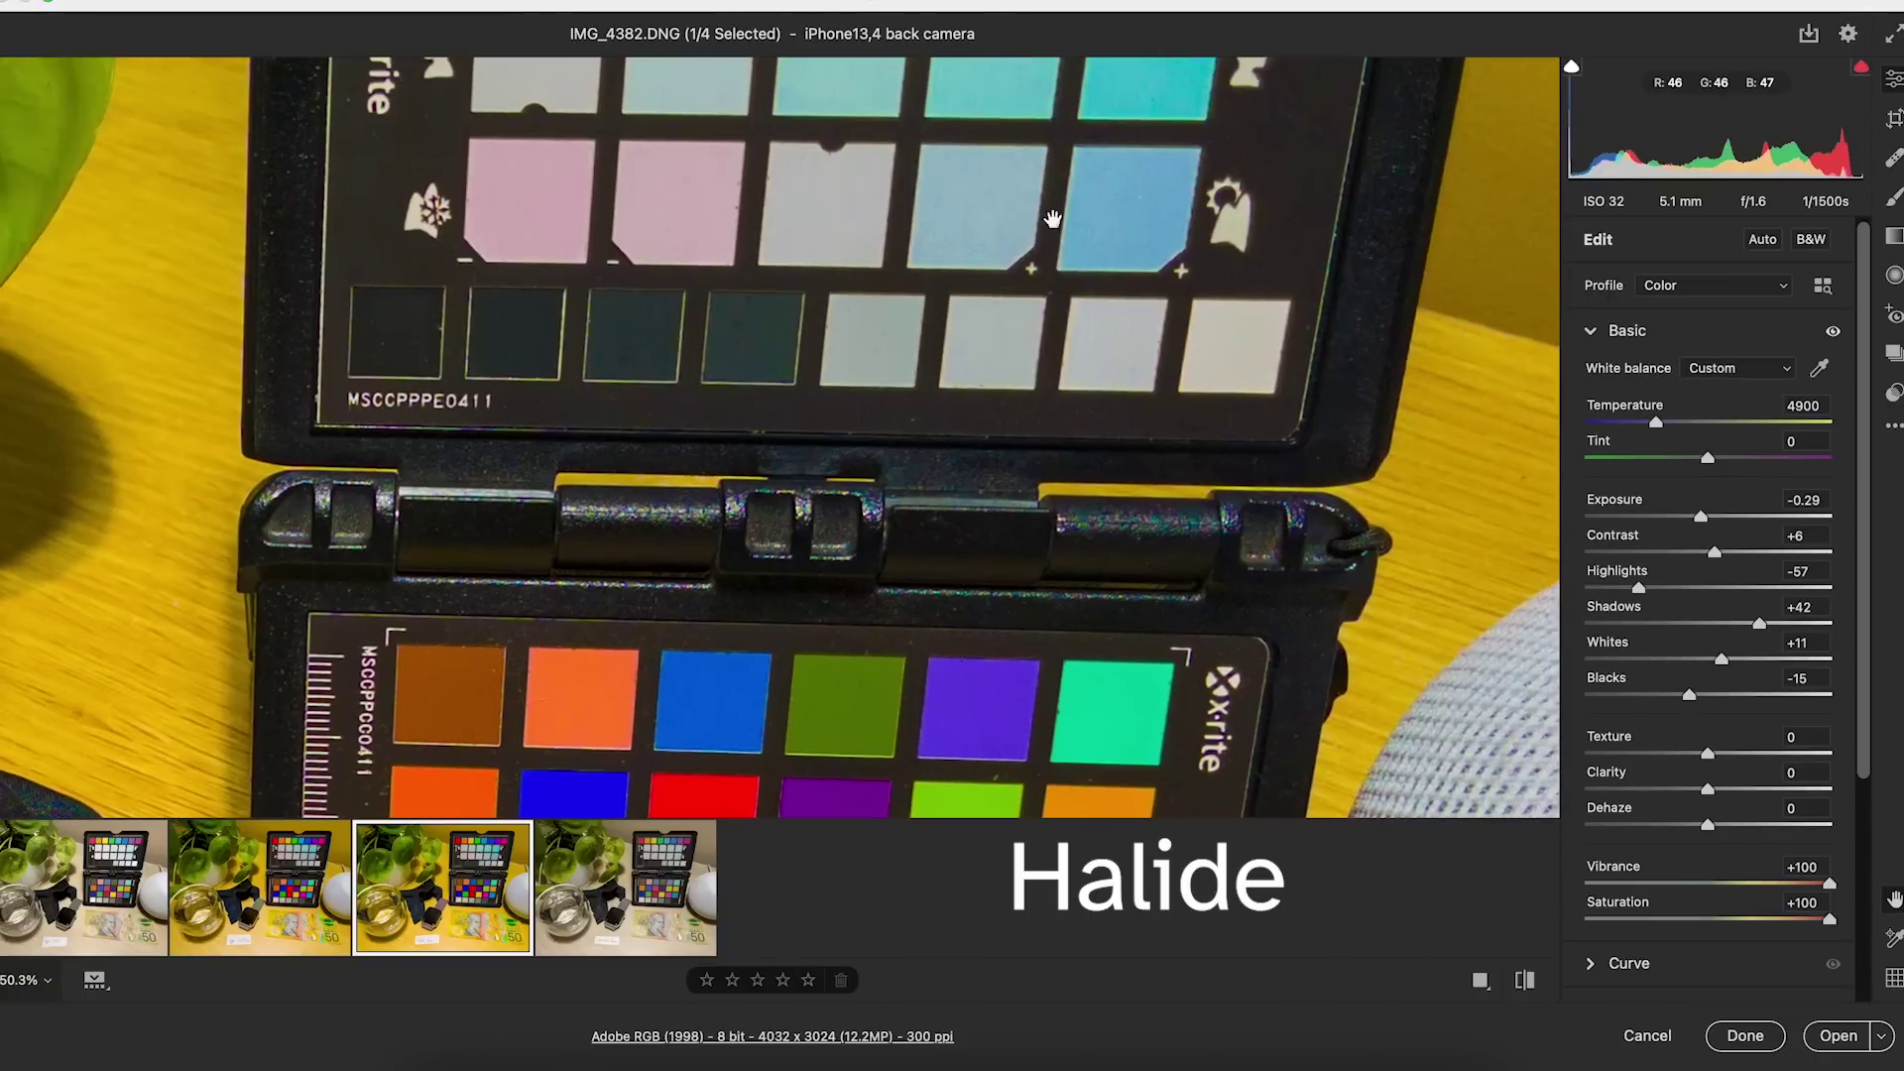
# Bring the upper colour chart into view and compare it on the ProRAW and Halide shots
pyautogui.moveTo(1085, 201); pyautogui.dragTo(1041, 516)
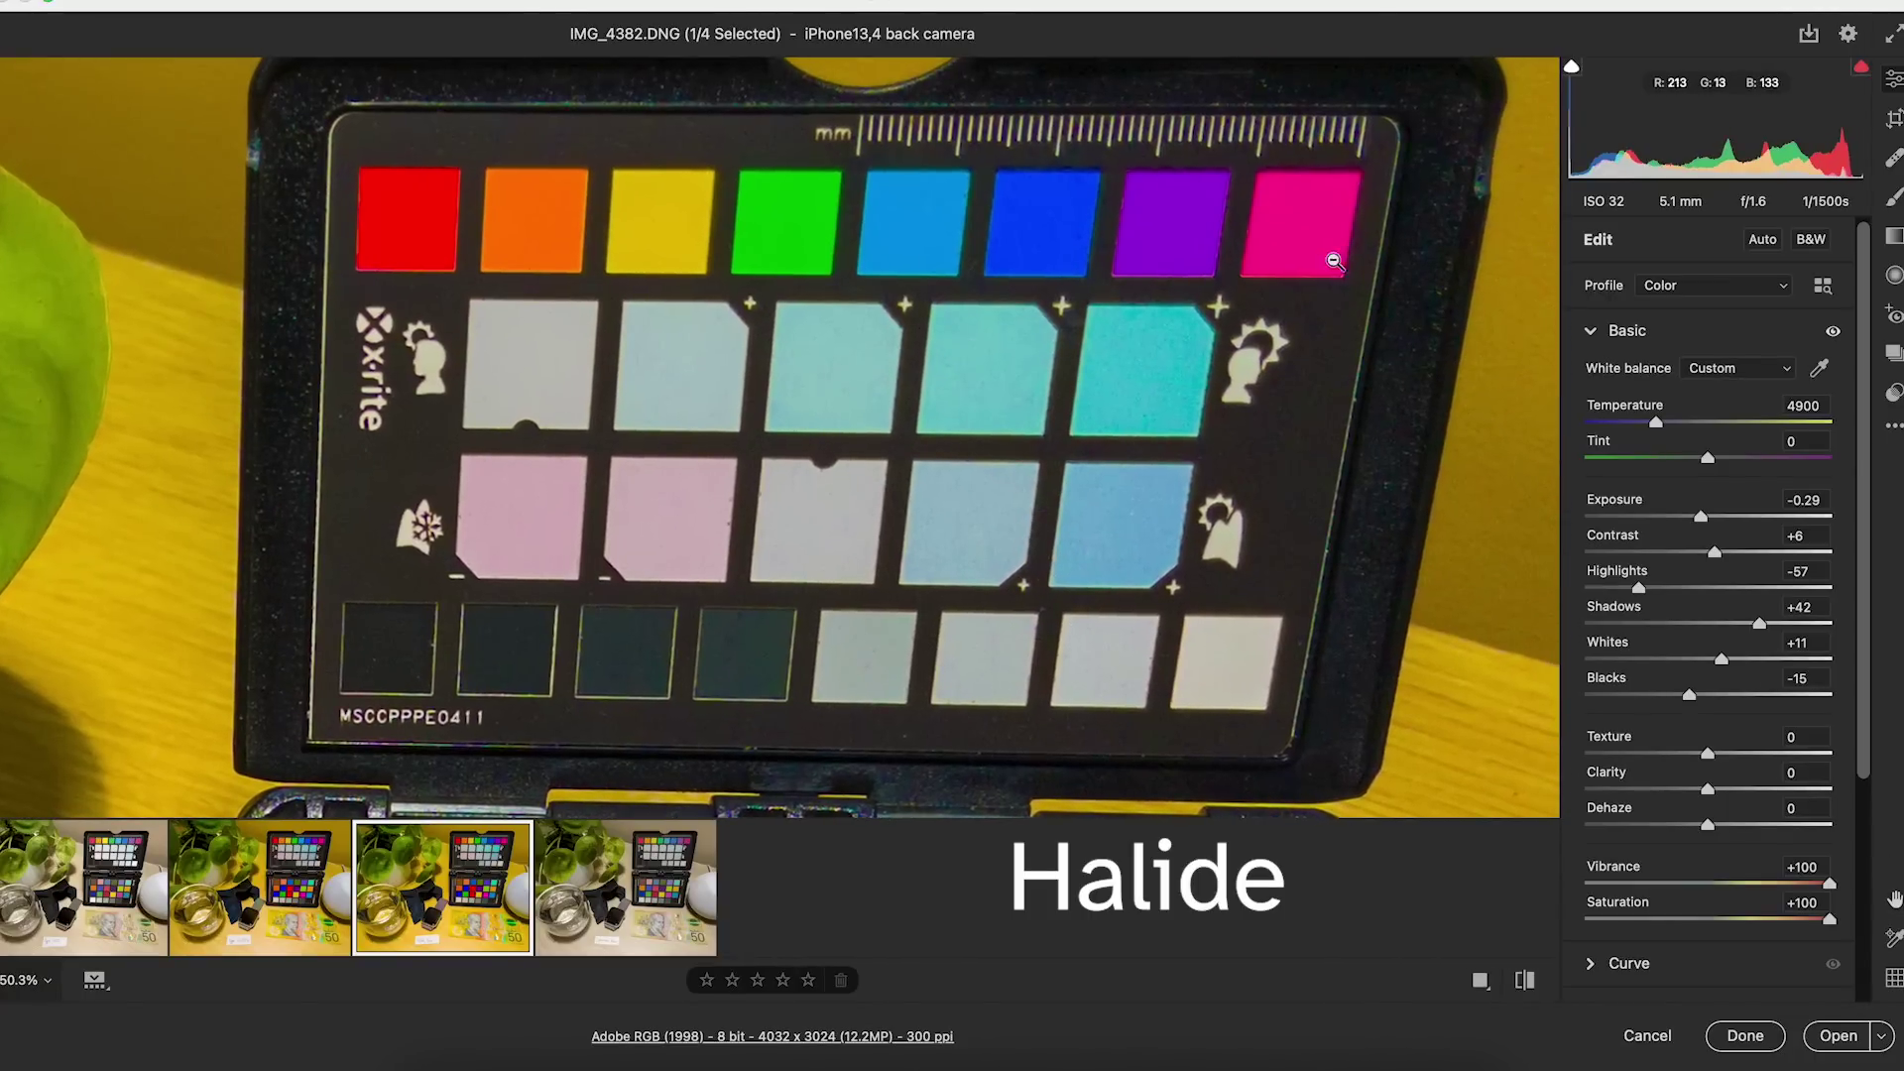
pyautogui.click(236, 939)
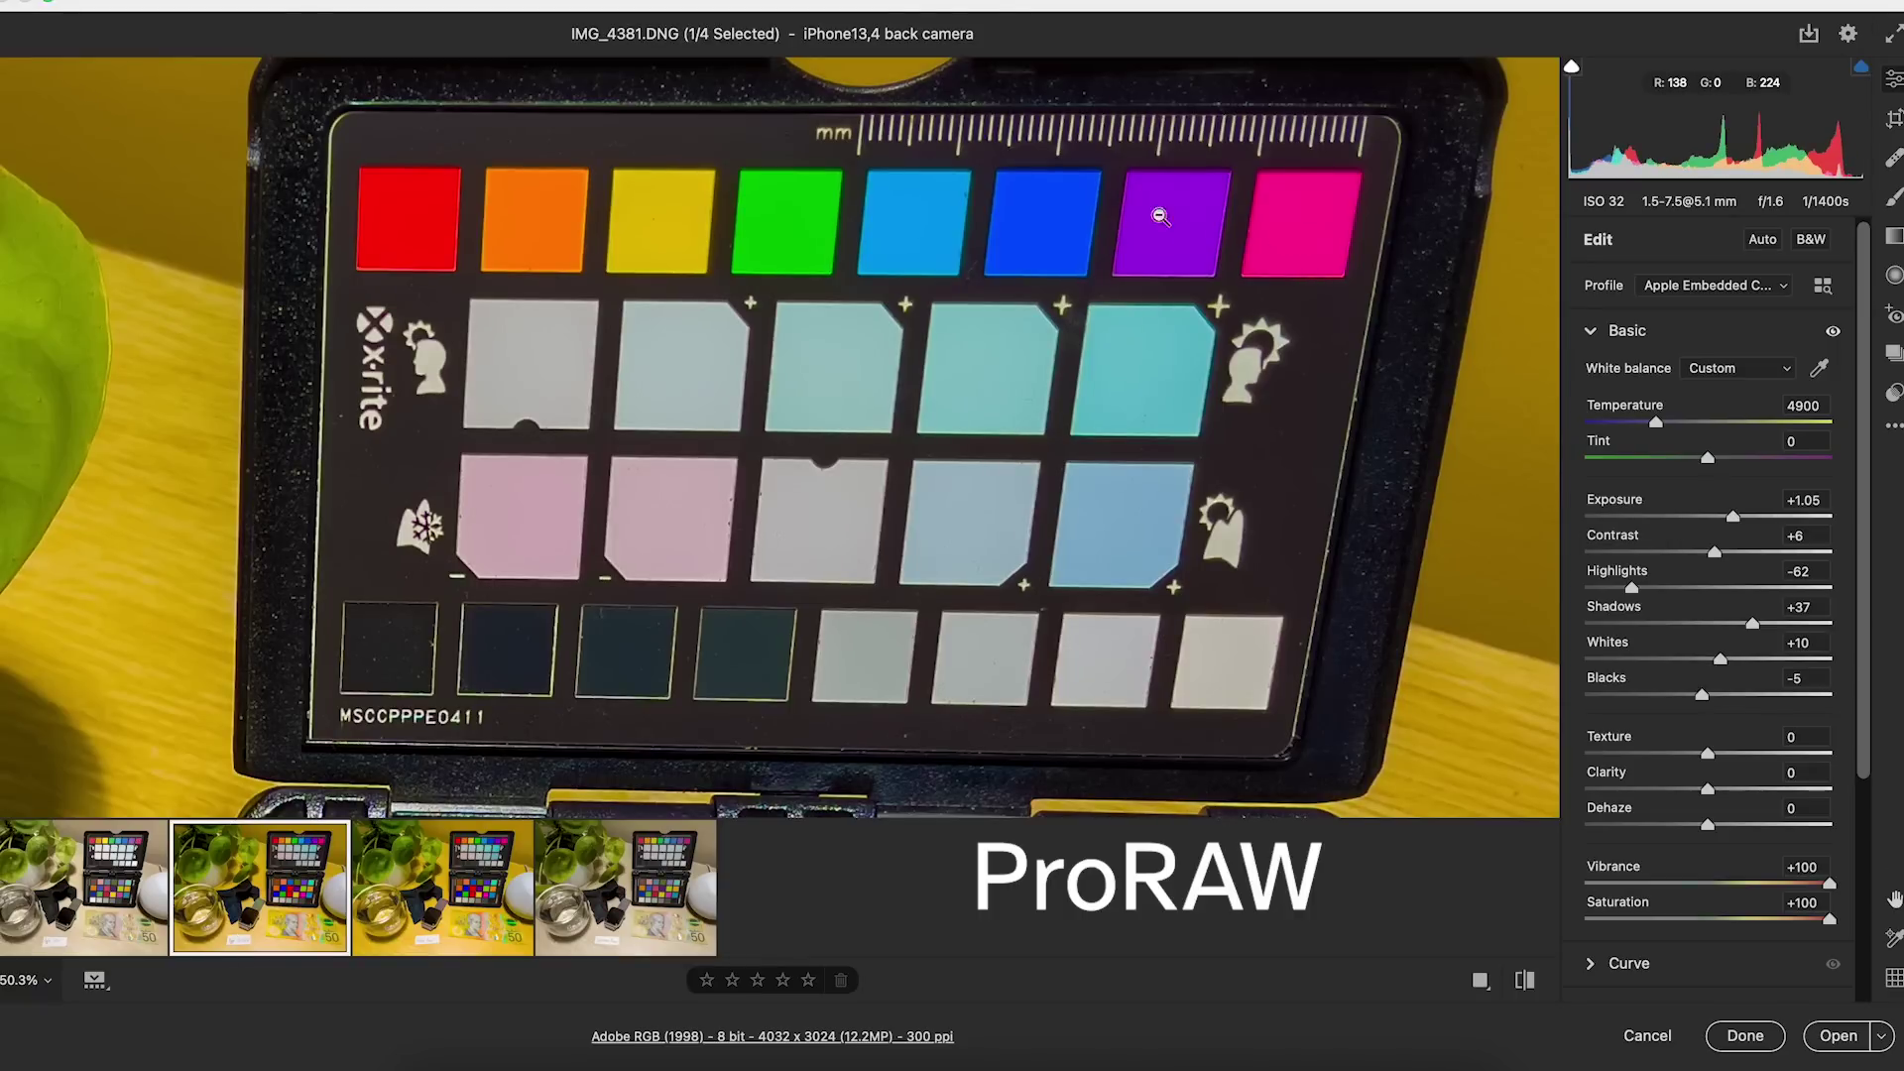
pyautogui.click(401, 930)
pyautogui.click(288, 930)
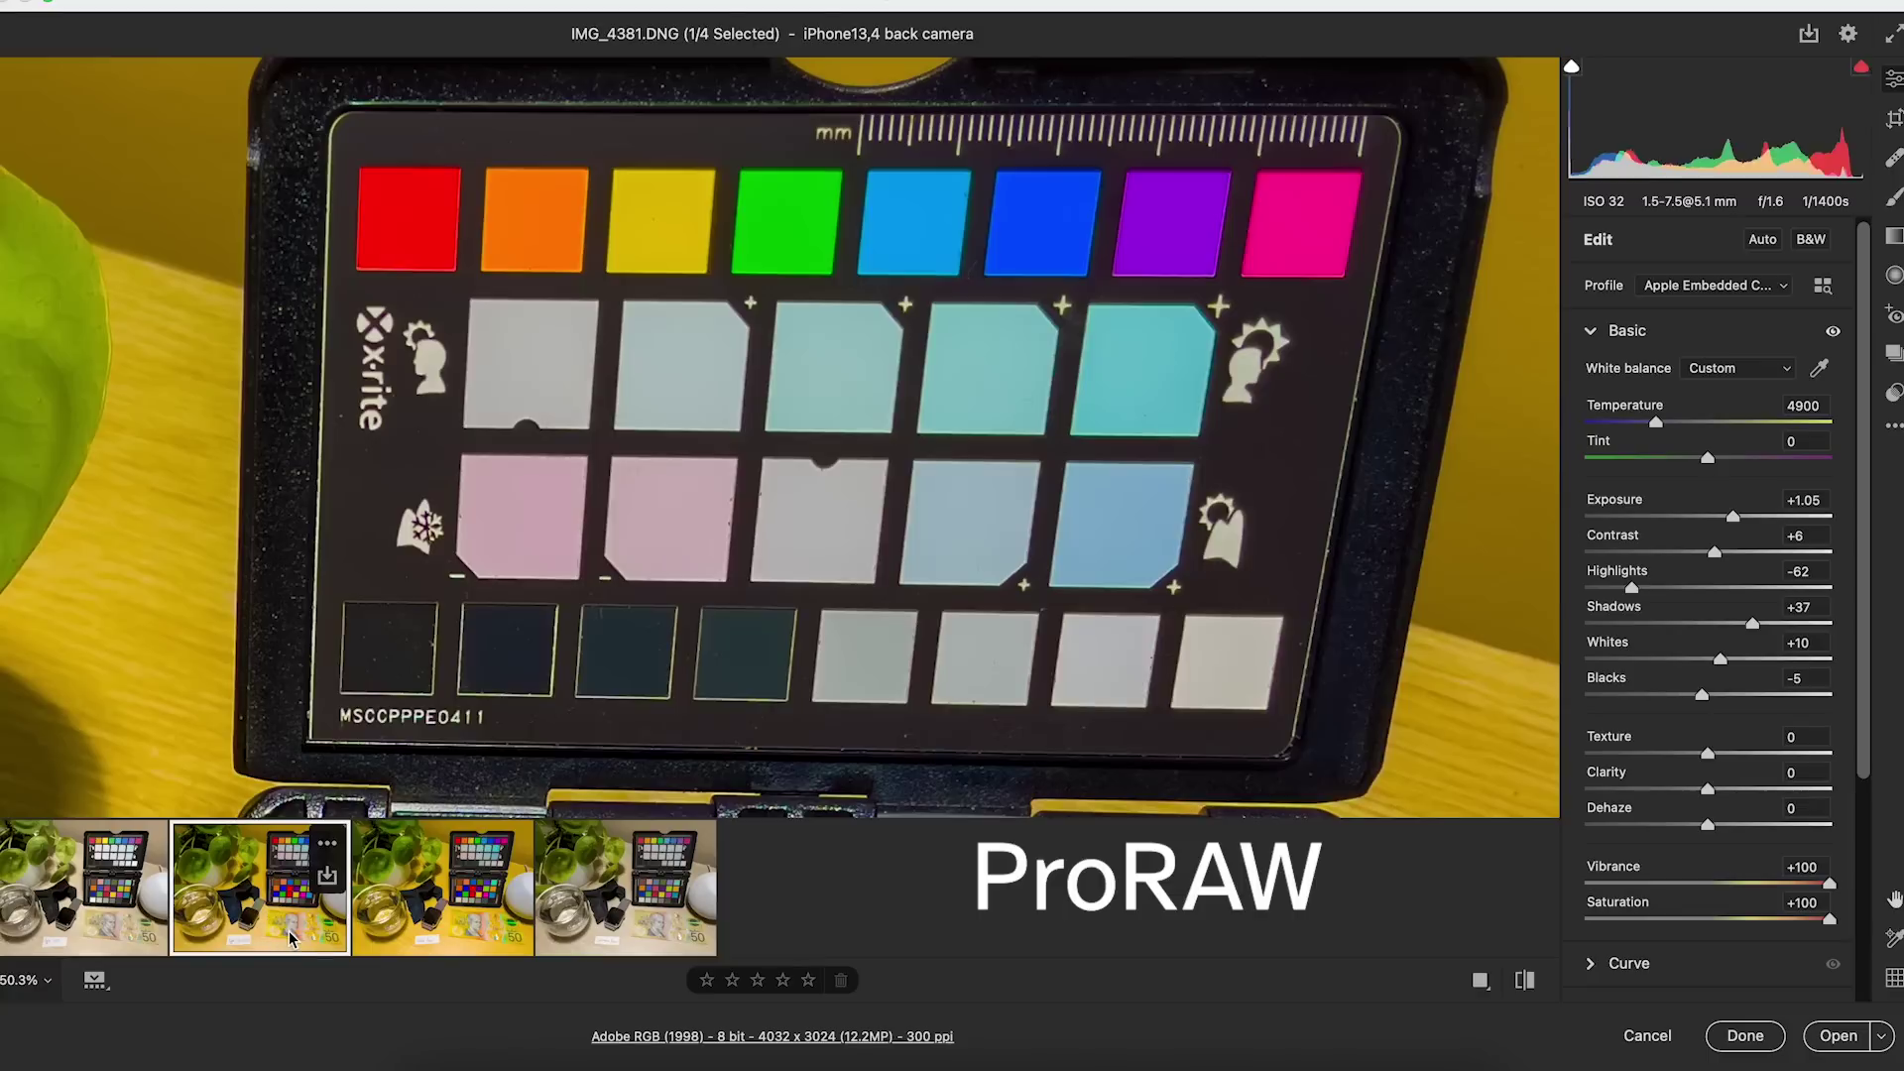
pyautogui.click(444, 908)
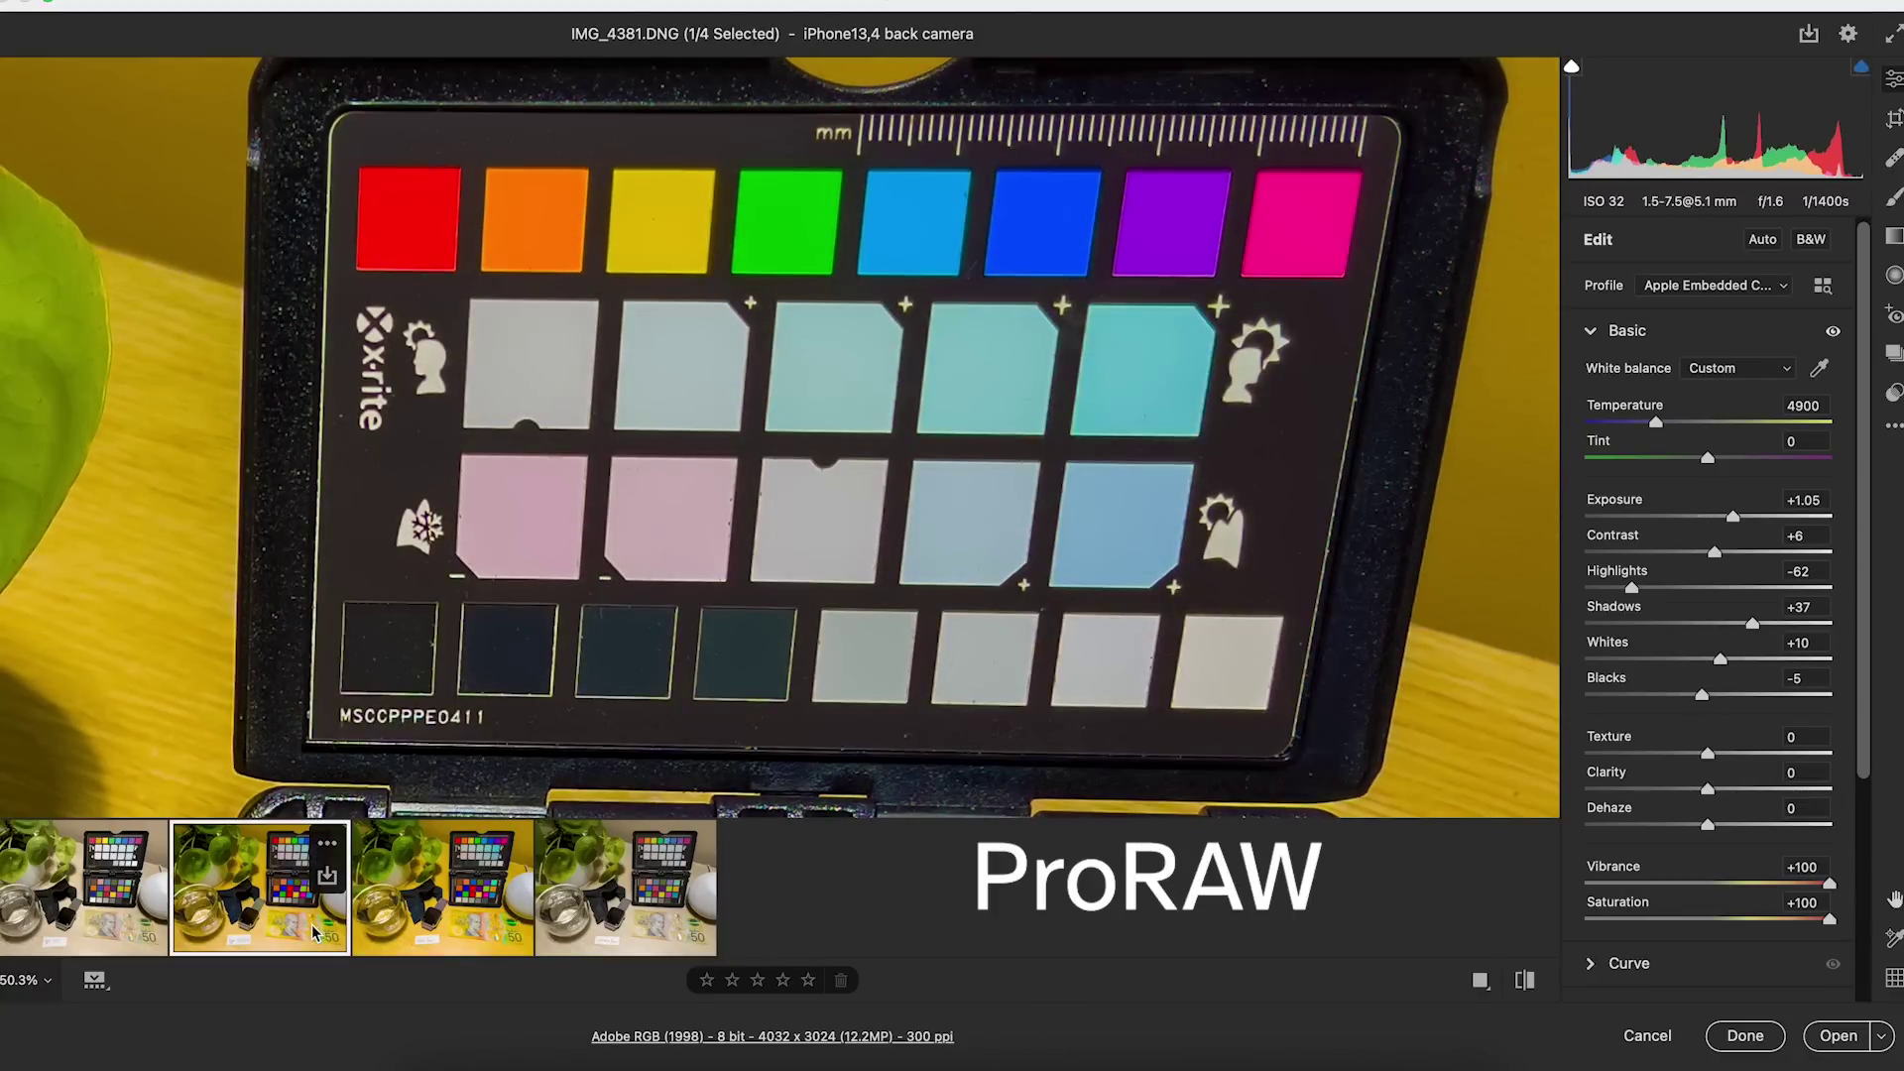